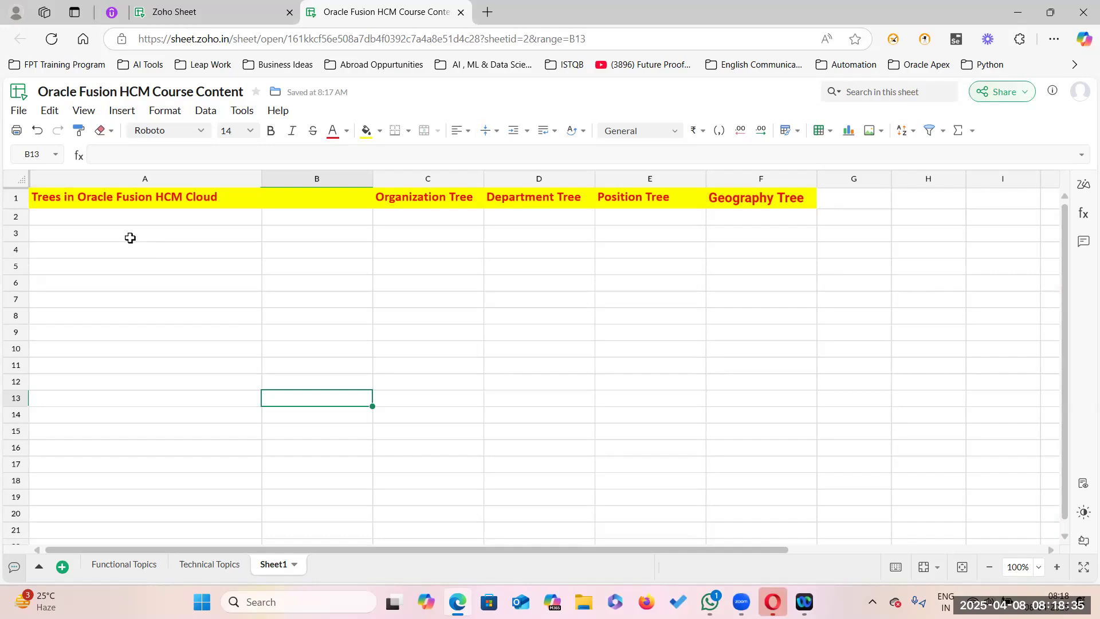
pyautogui.click(451, 195)
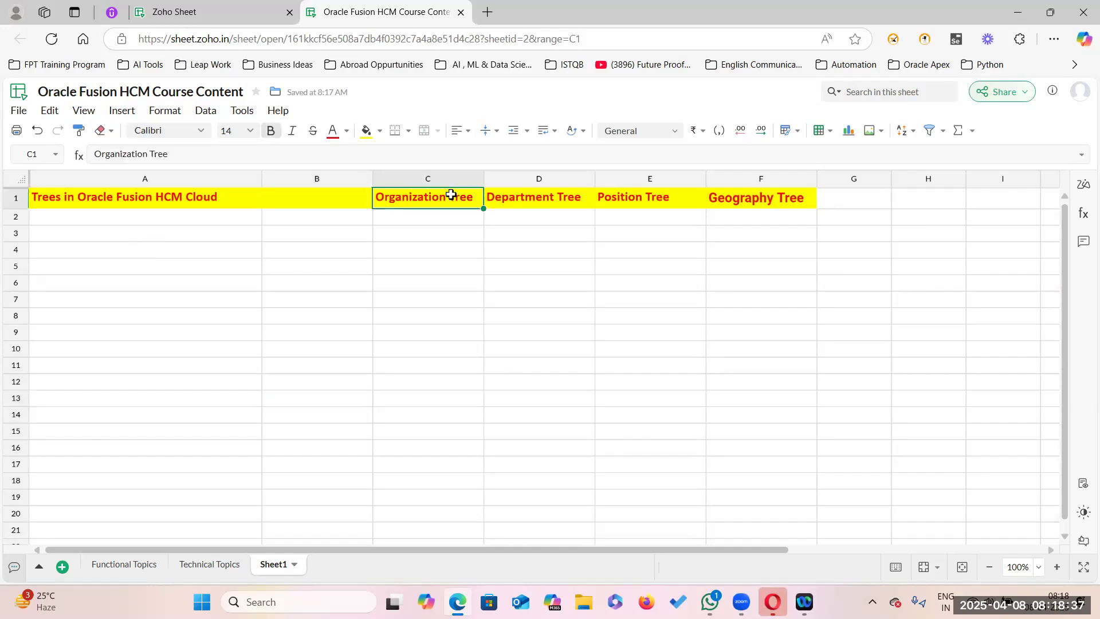
pyautogui.click(575, 196)
pyautogui.click(685, 201)
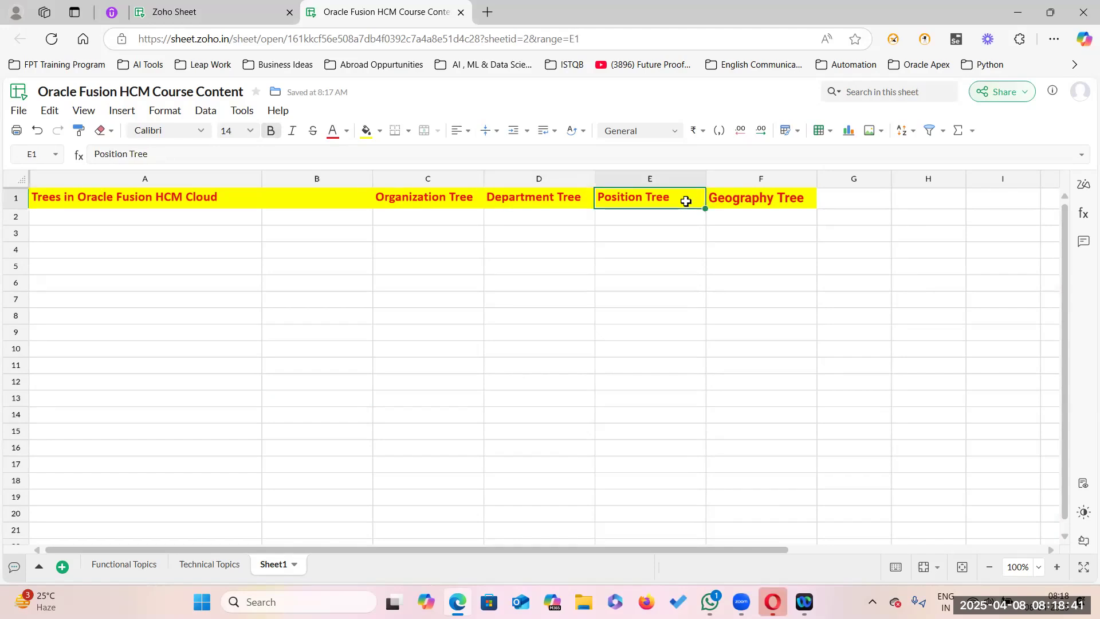
pyautogui.click(804, 200)
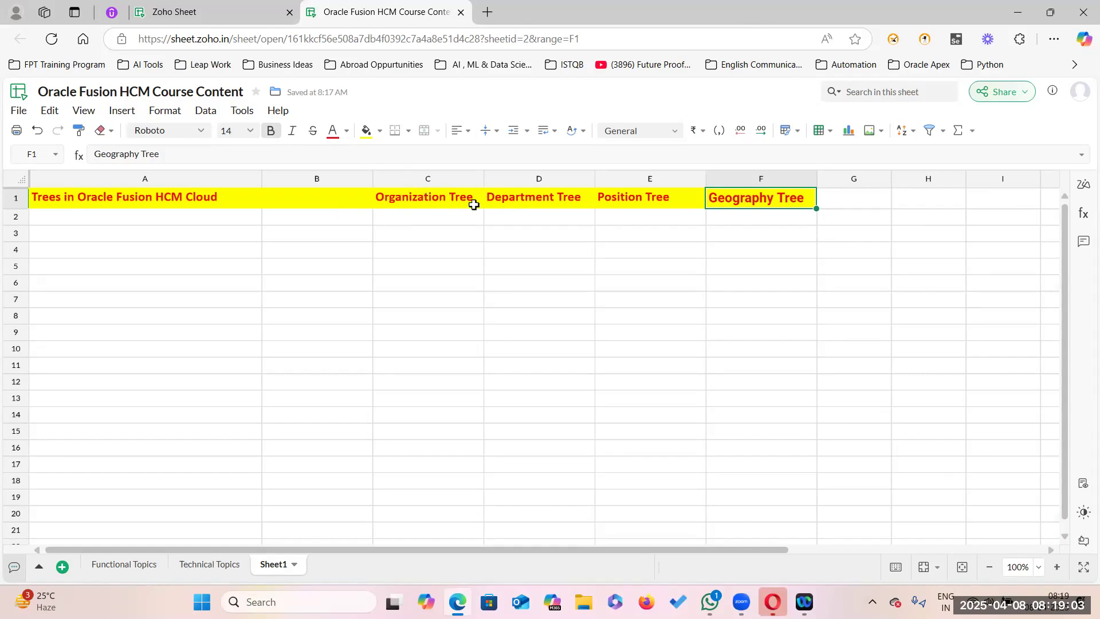
# Step: Number the rows under the headings by entering 1, 2, 3 and 4 in cells B2 to B5
pyautogui.click(333, 215)
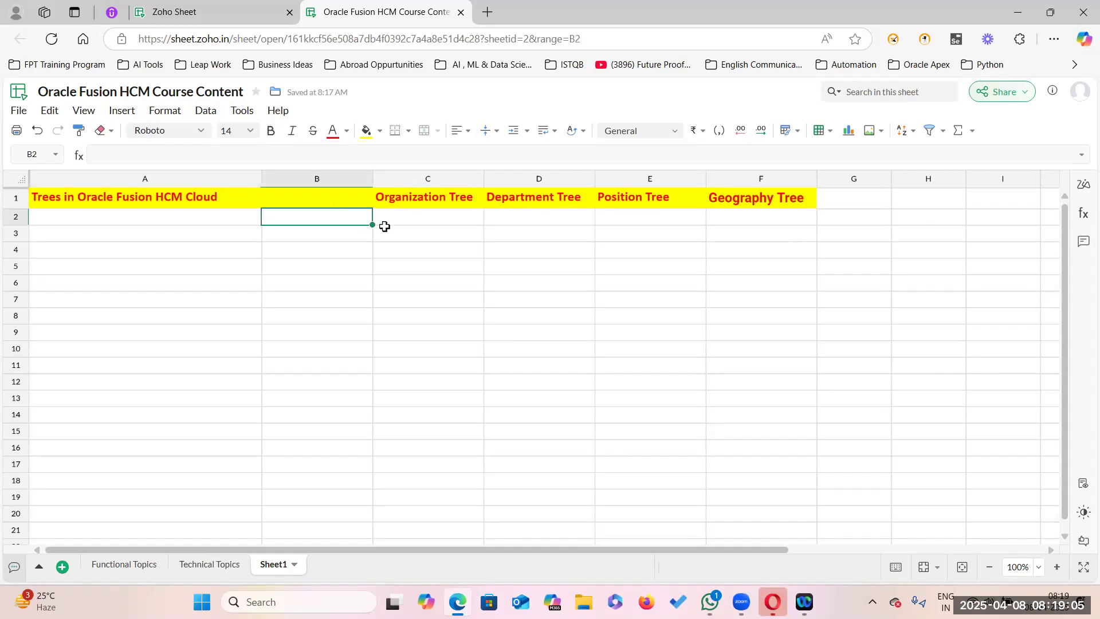
pyautogui.write('1')
pyautogui.press('Return')
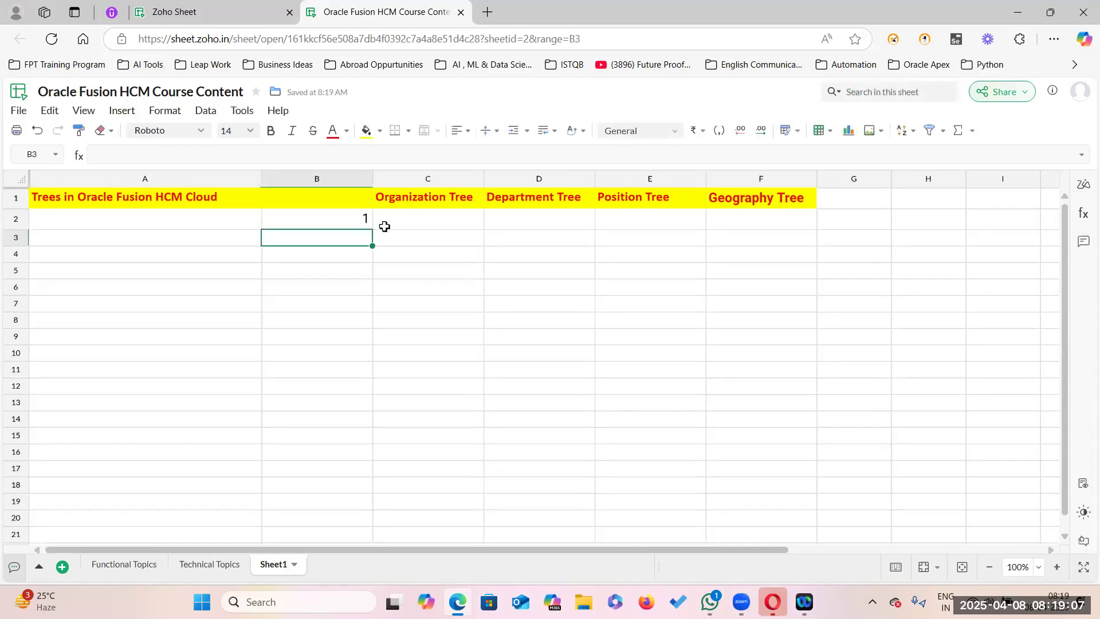
pyautogui.write('2')
pyautogui.press('Return')
pyautogui.write('3')
pyautogui.press('Return')
pyautogui.write('4')
pyautogui.press('Return')
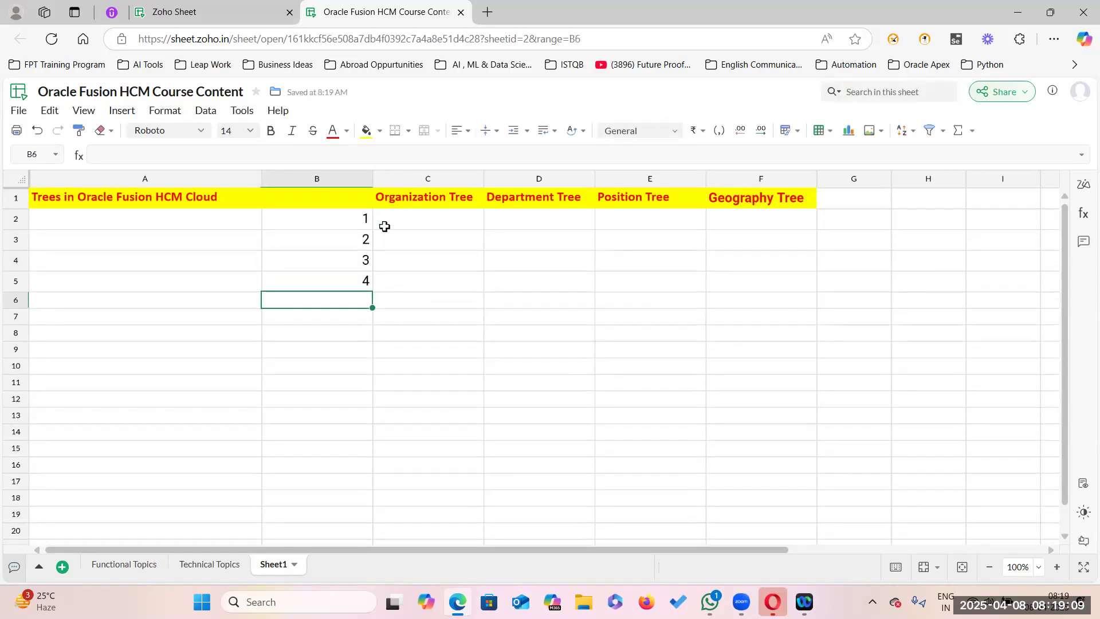
# Step: Enter "Enterprise / Organization" in C2 under Organization Tree and fit column C's width to its content
pyautogui.click(398, 217)
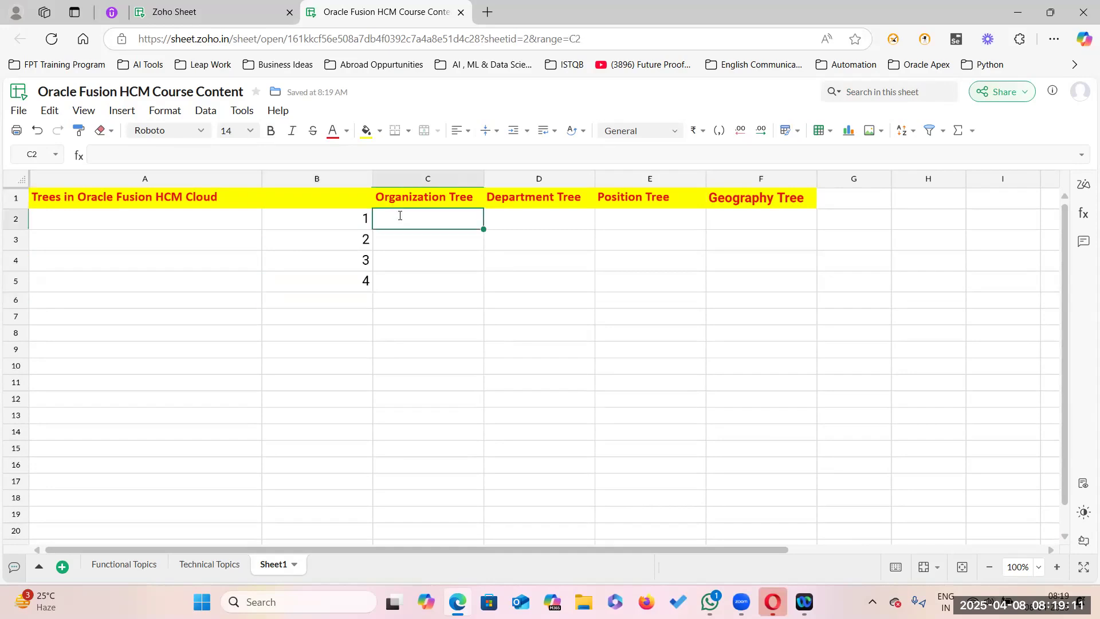
pyautogui.click(414, 219)
pyautogui.write('Enter')
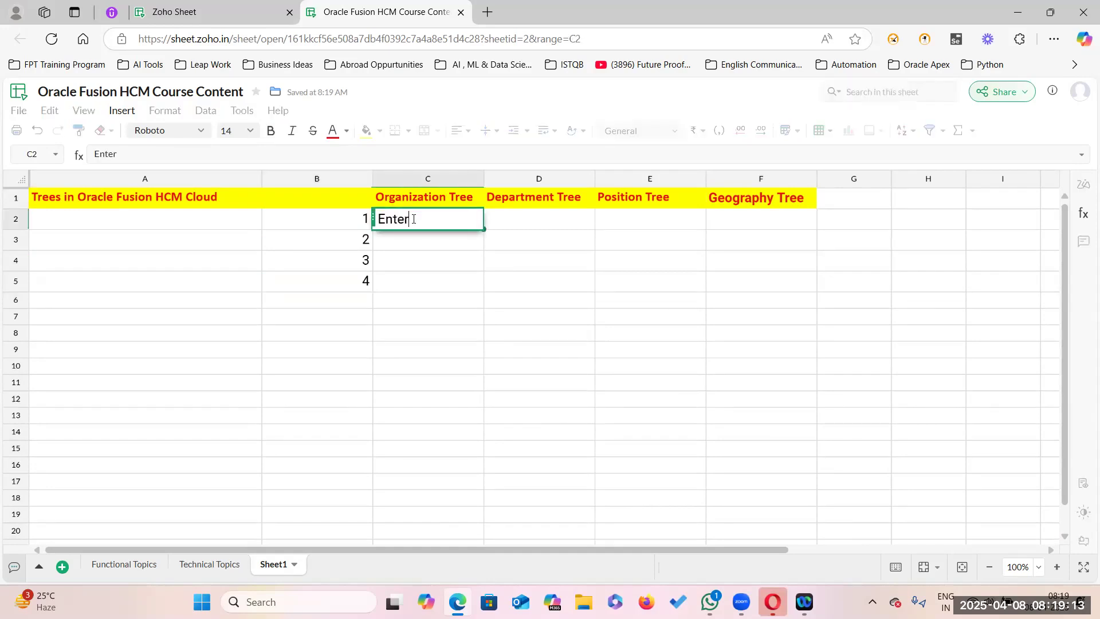
pyautogui.write('prise / Organization')
pyautogui.click(404, 292)
pyautogui.doubleClick(484, 178)
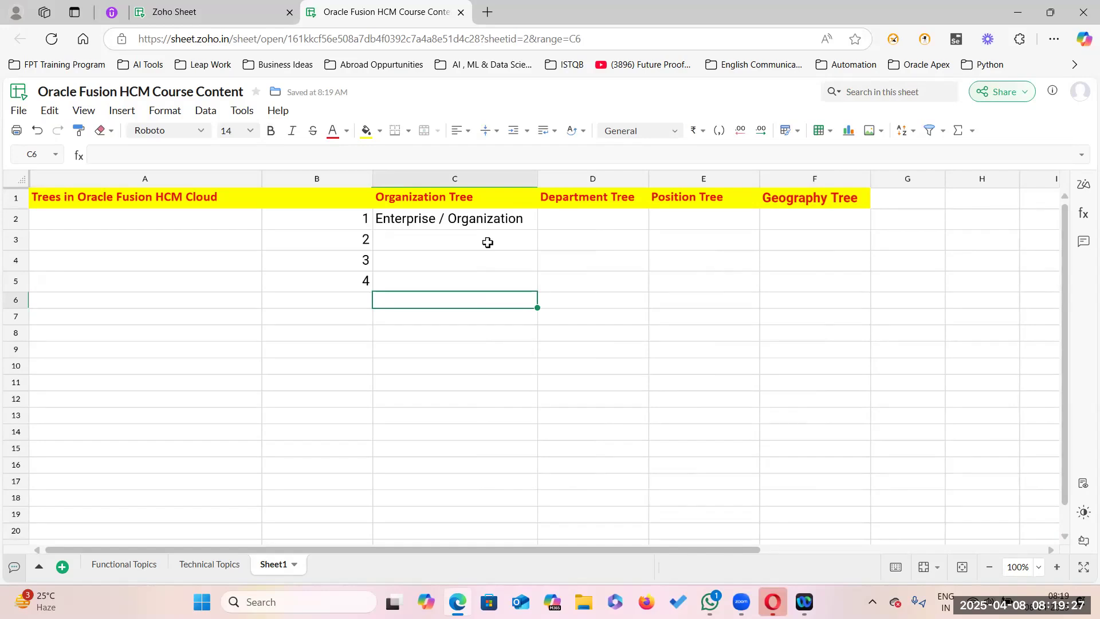
# Step: List "Division", "Legal Entity" and "Business Unit" in cells C3 to C5 under Organization Tree
pyautogui.doubleClick(427, 241)
pyautogui.write('Division')
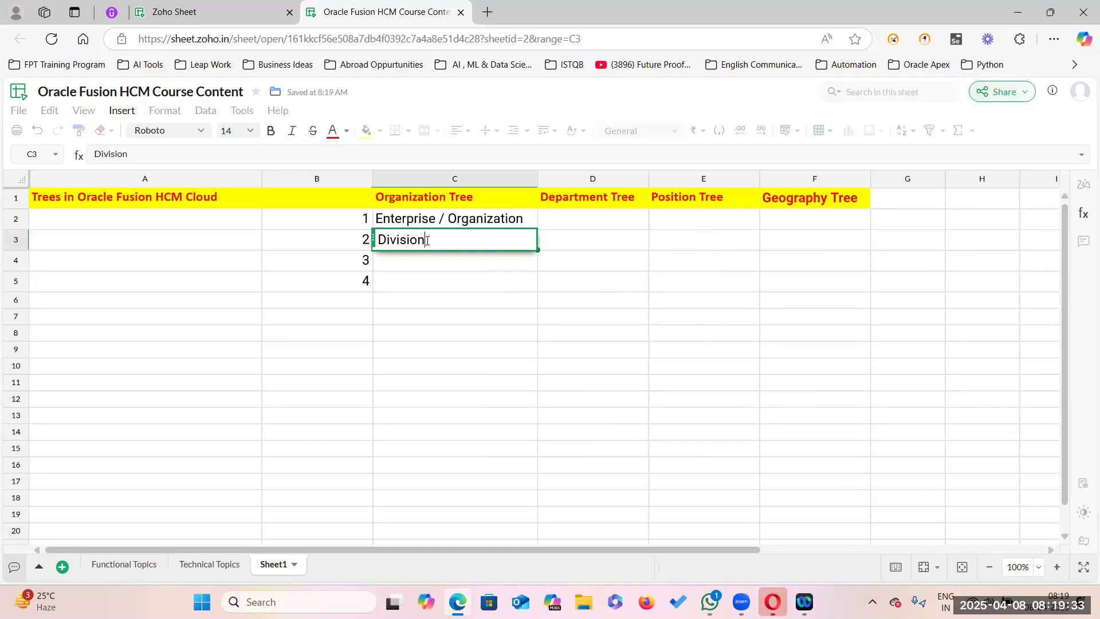
pyautogui.click(412, 287)
pyautogui.click(437, 267)
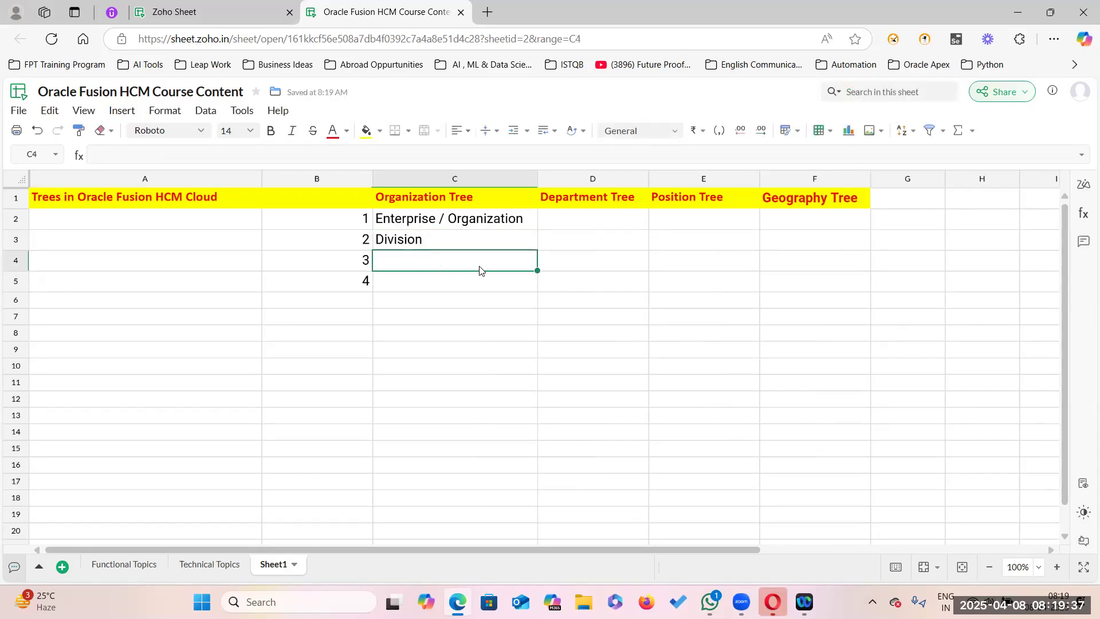
pyautogui.write('Legal Entity')
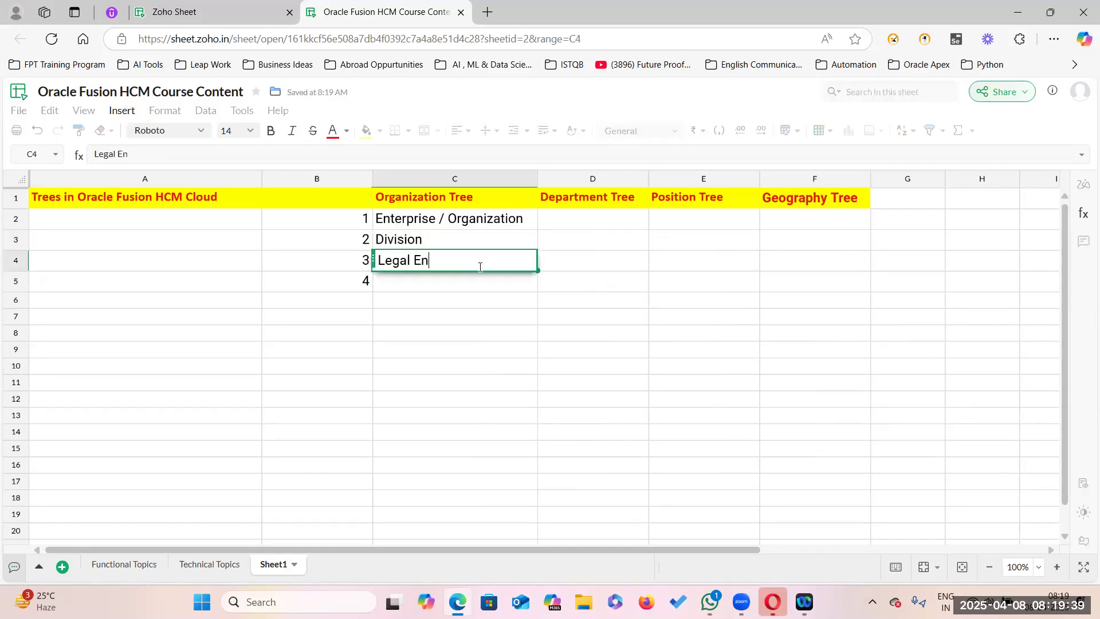
pyautogui.click(449, 283)
pyautogui.write('Business Unit')
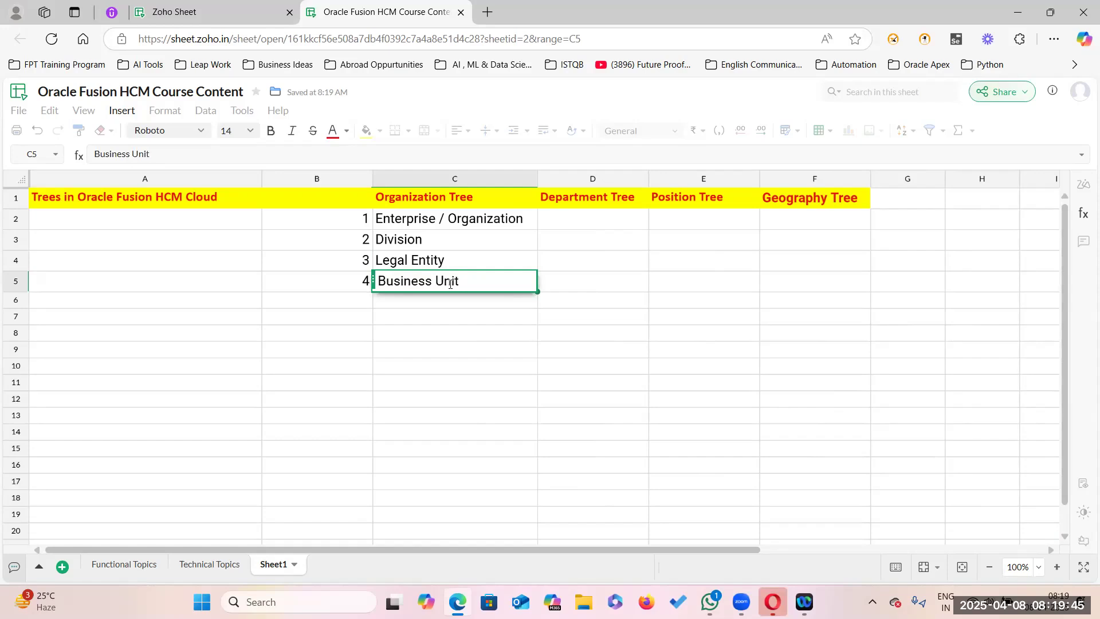
# Step: Add a fifth level to the Organization Tree, with 5 in B6 and "Department" in C6
pyautogui.click(364, 297)
pyautogui.write('5')
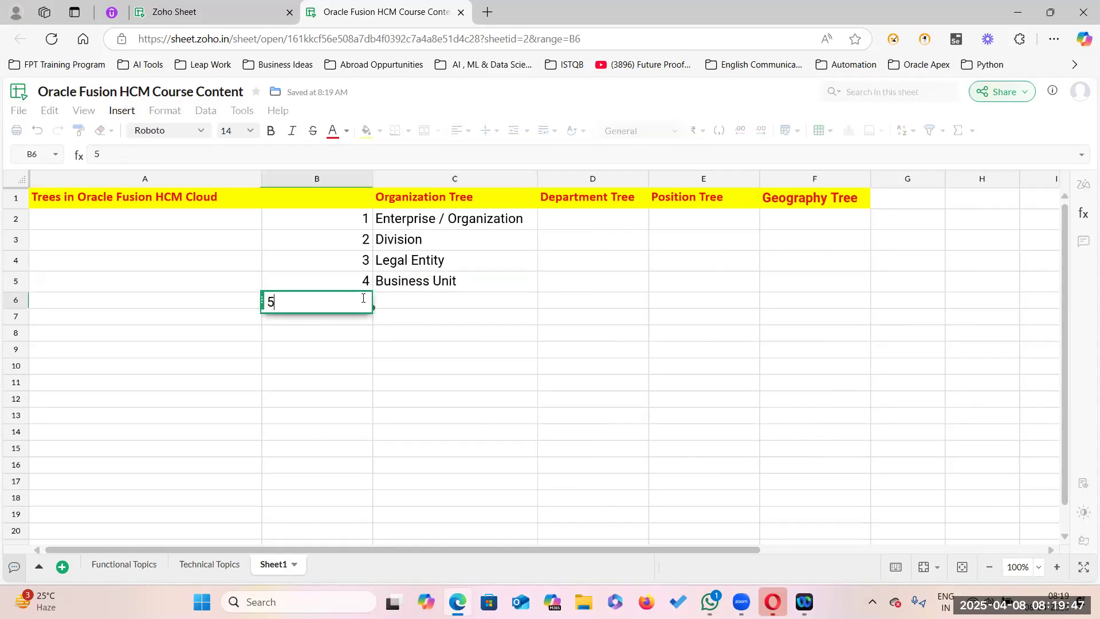
pyautogui.click(446, 299)
pyautogui.write('Department')
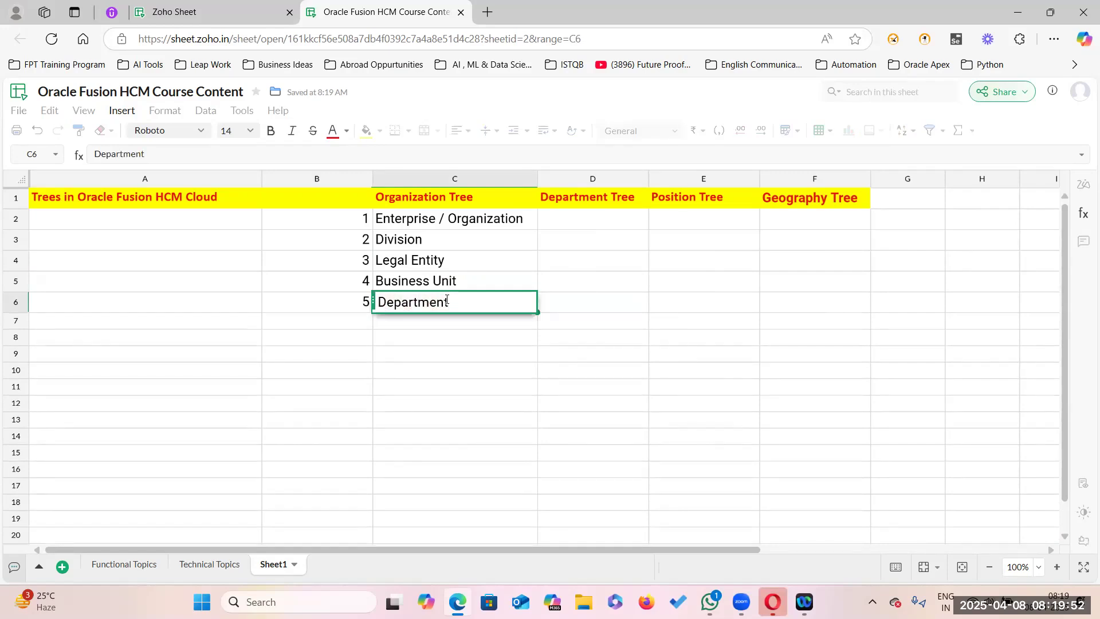
pyautogui.click(465, 351)
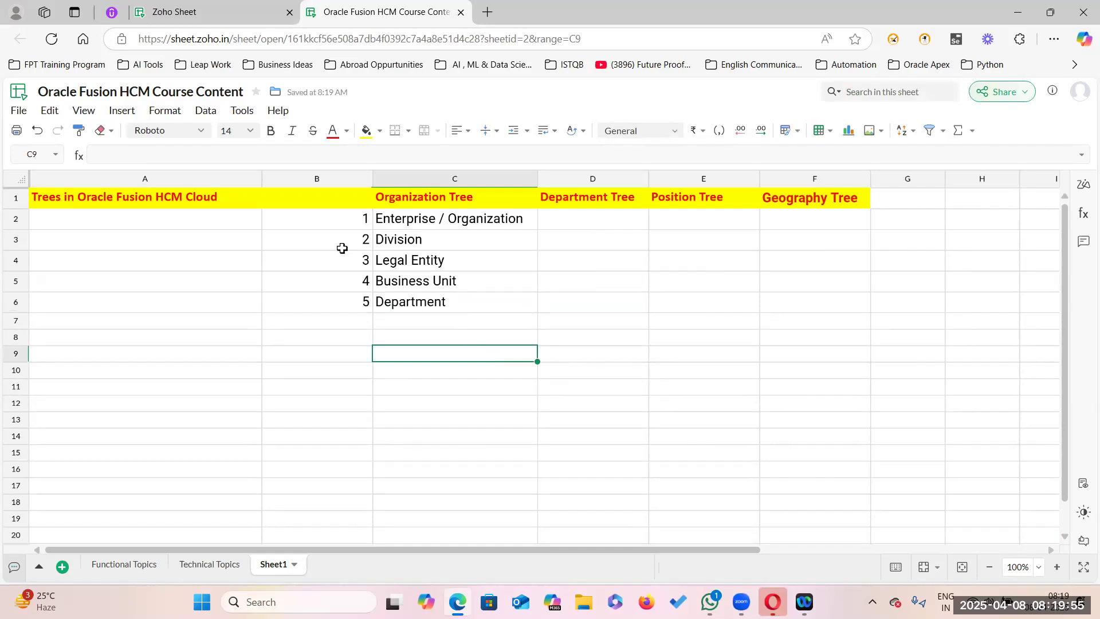
pyautogui.click(464, 220)
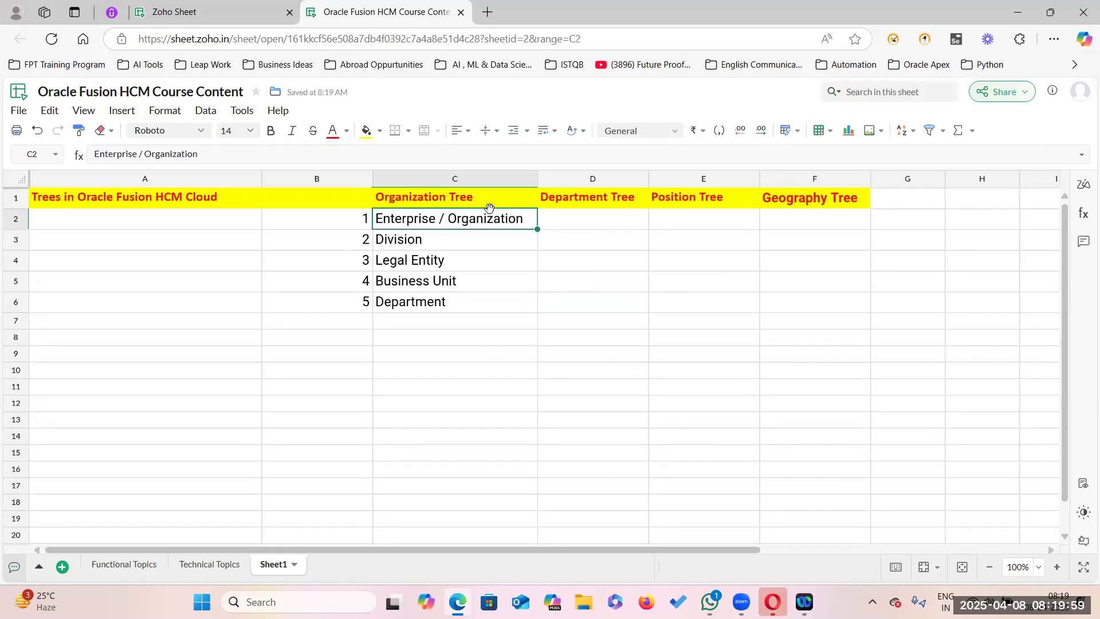
pyautogui.click(442, 237)
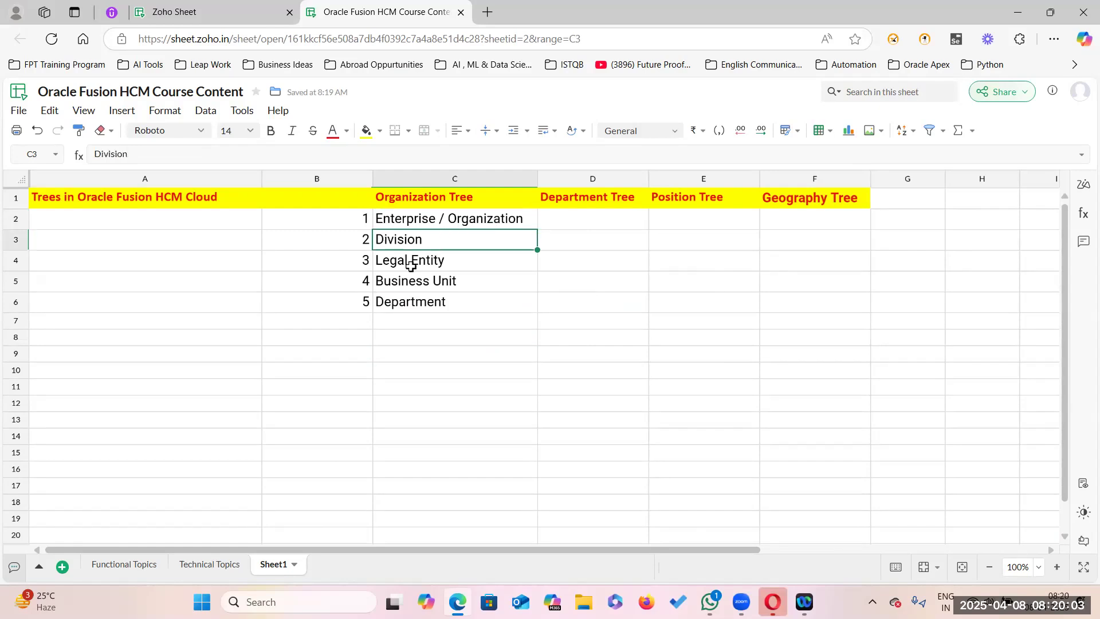
pyautogui.click(453, 262)
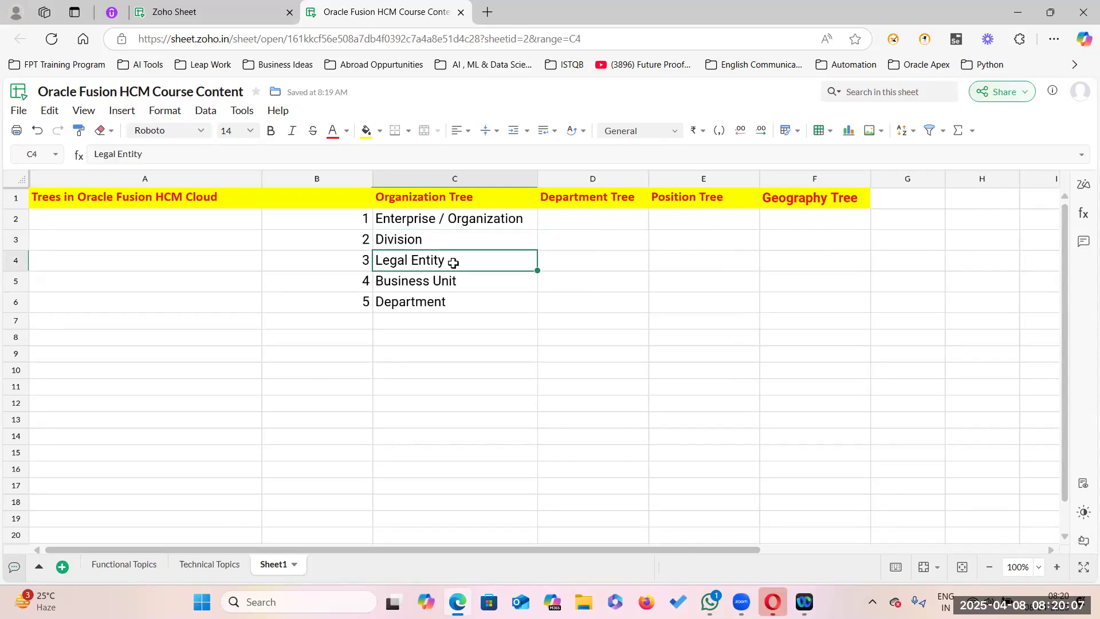
pyautogui.click(475, 285)
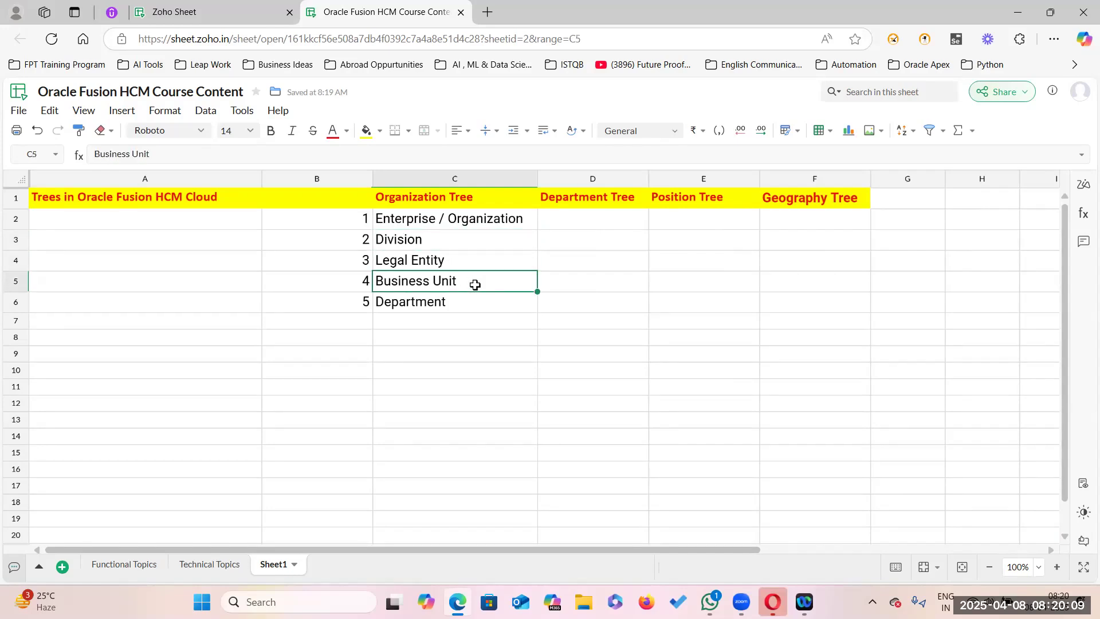
pyautogui.click(484, 306)
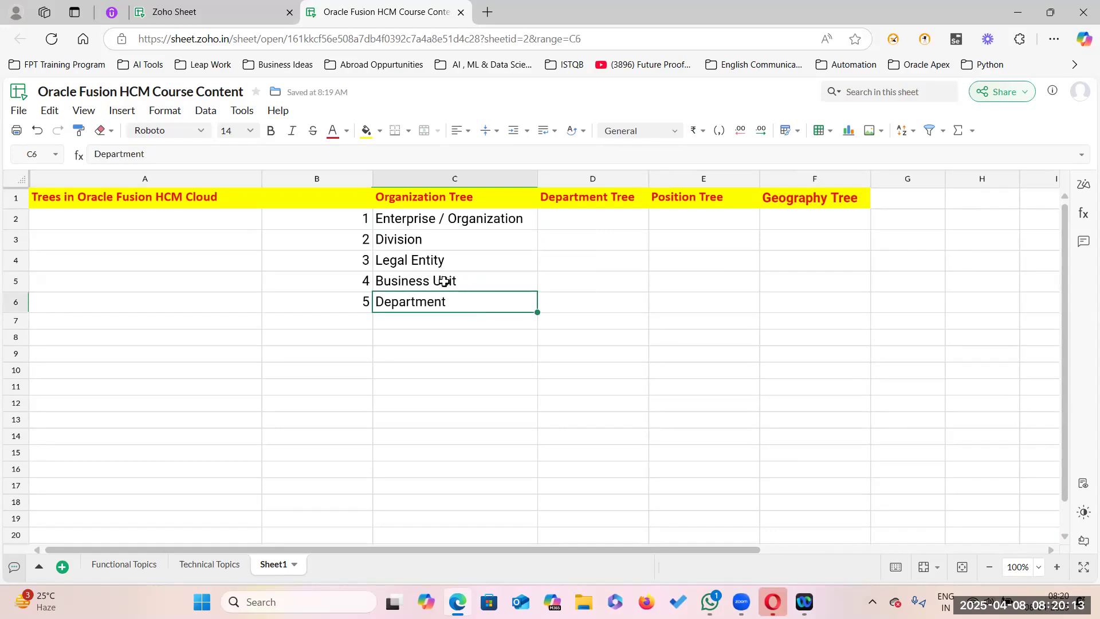
# Step: Widen the Organization Tree column slightly beyond the width of its text
pyautogui.doubleClick(536, 176)
pyautogui.moveTo(537, 174); pyautogui.dragTo(557, 175)
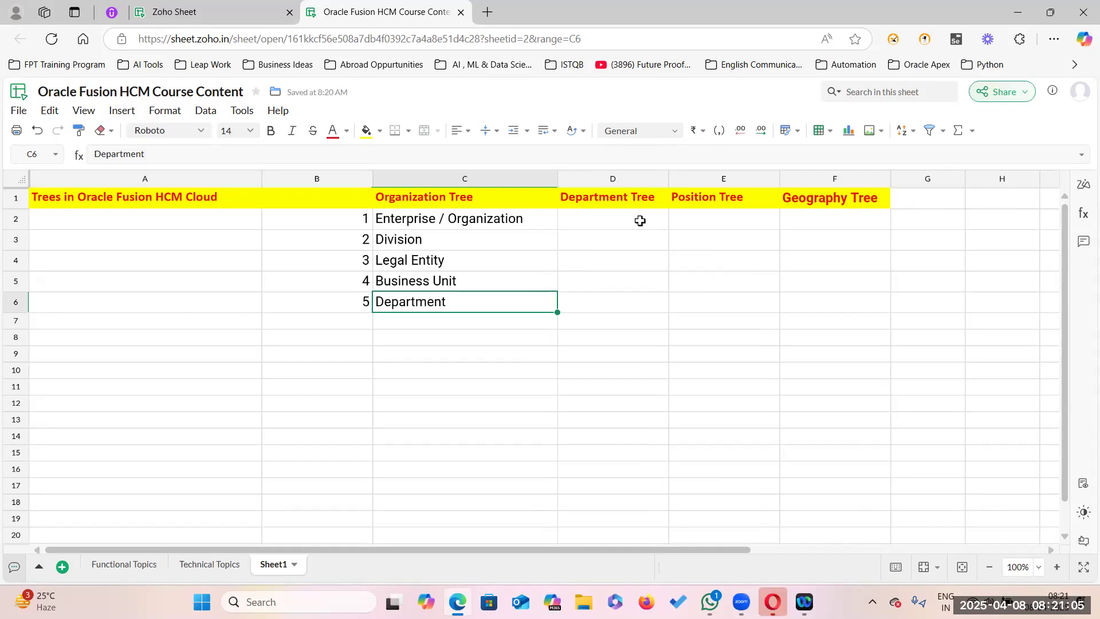
pyautogui.click(523, 221)
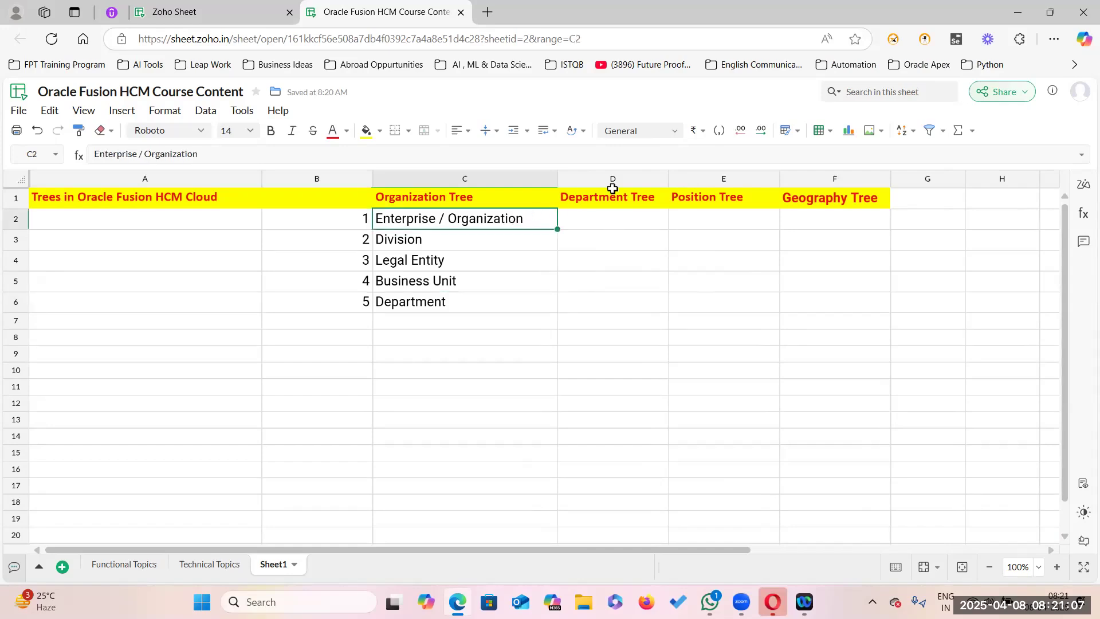
# Step: Insert an empty column before the Department Tree column
pyautogui.click(582, 177)
pyautogui.rightClick(582, 182)
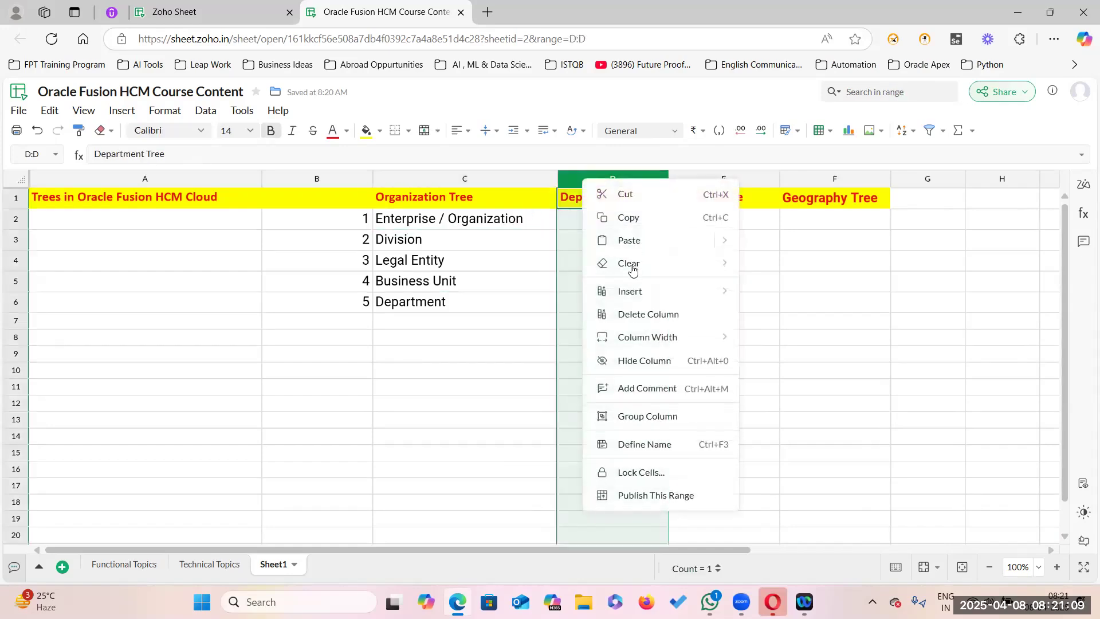
pyautogui.moveTo(632, 293)
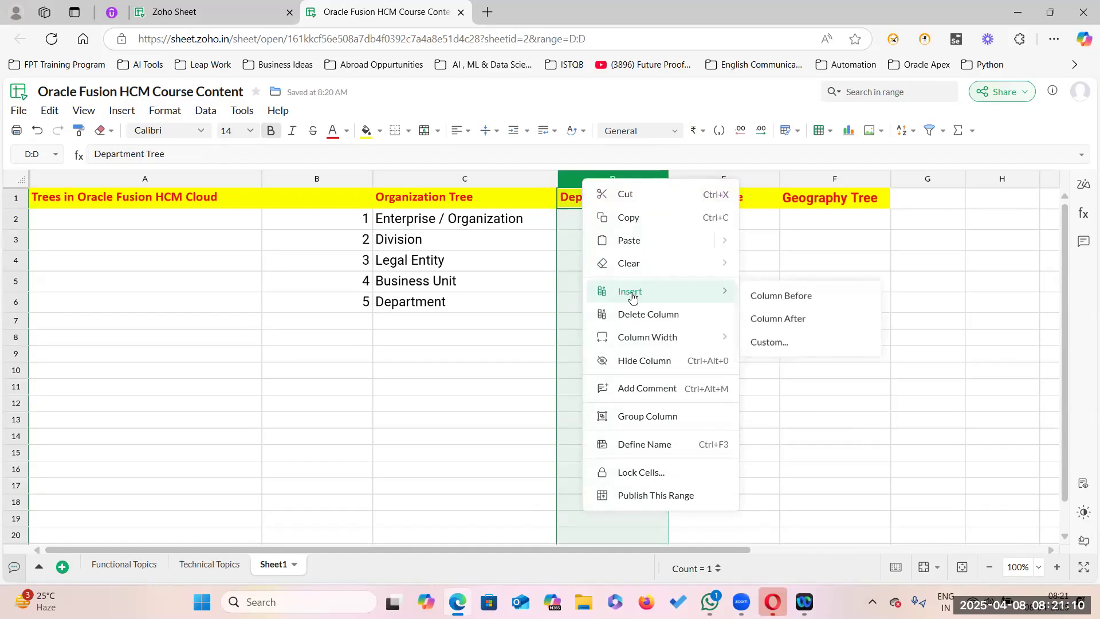
pyautogui.click(778, 294)
# Step: Enter the heading "Example" in D1 of the new column beside Organization Tree
pyautogui.click(585, 218)
pyautogui.click(576, 195)
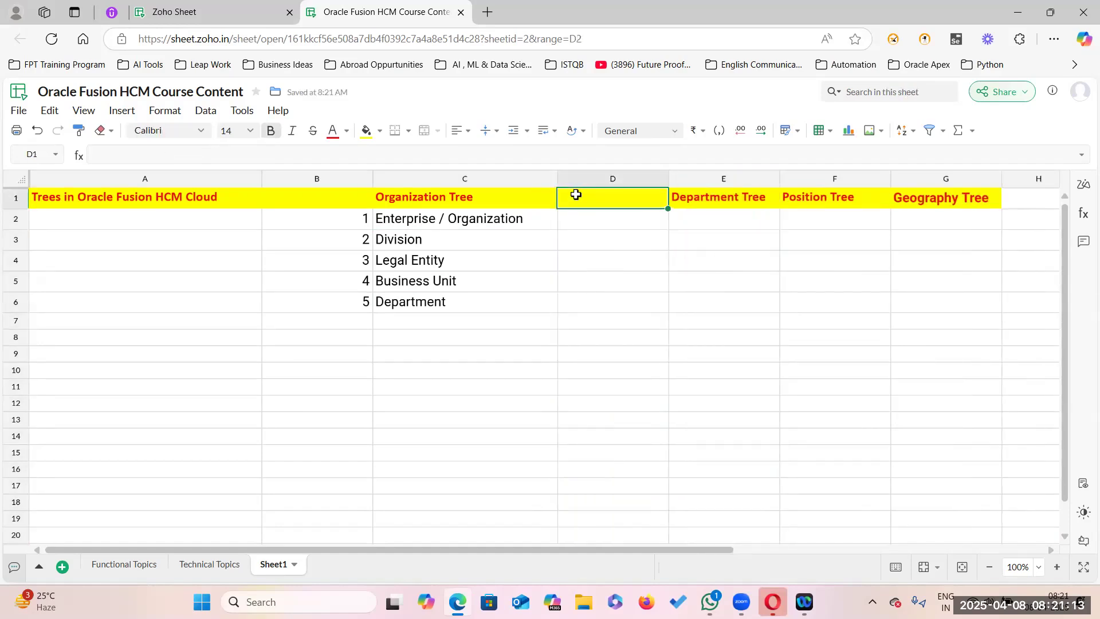
pyautogui.doubleClick(575, 195)
pyautogui.write('Ex')
pyautogui.press('BackSpace')
pyautogui.press('BackSpace')
pyautogui.write('Example')
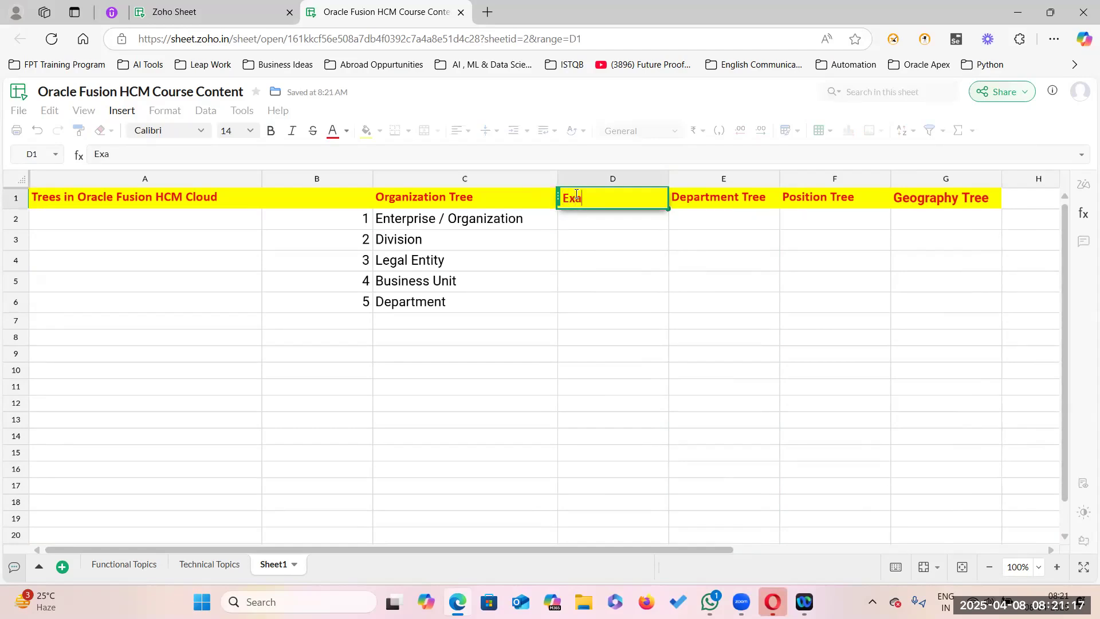
pyautogui.click(575, 250)
# Step: Fill in the examples for the first three organization levels: "TATA GROUP" in D2, "IT" in D3 and "TCS" in D4
pyautogui.doubleClick(575, 216)
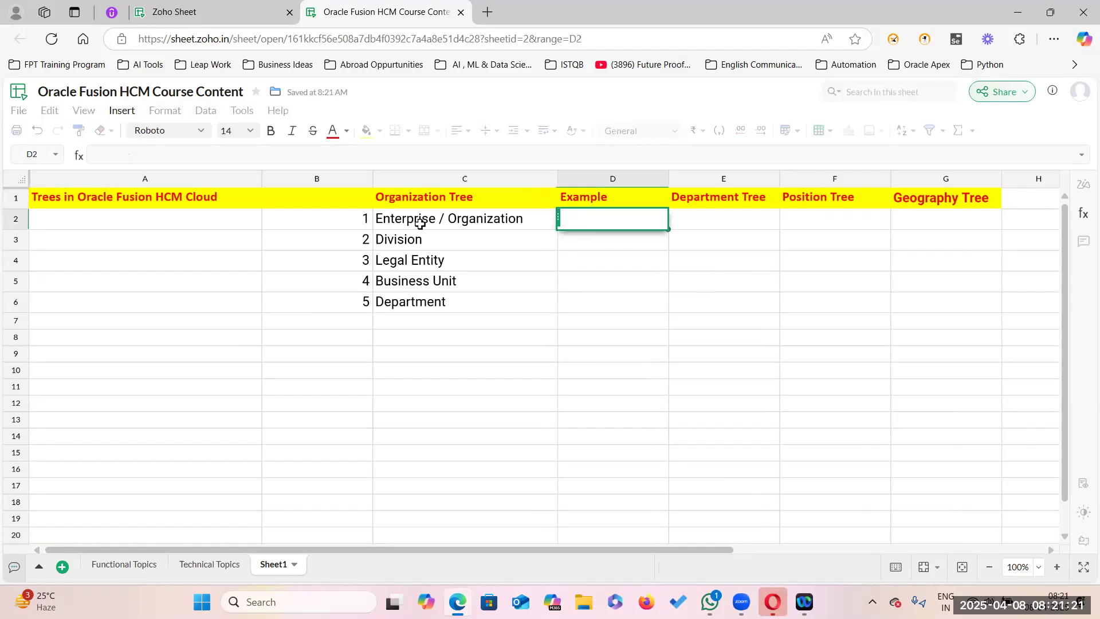
pyautogui.write('TATA GROUP')
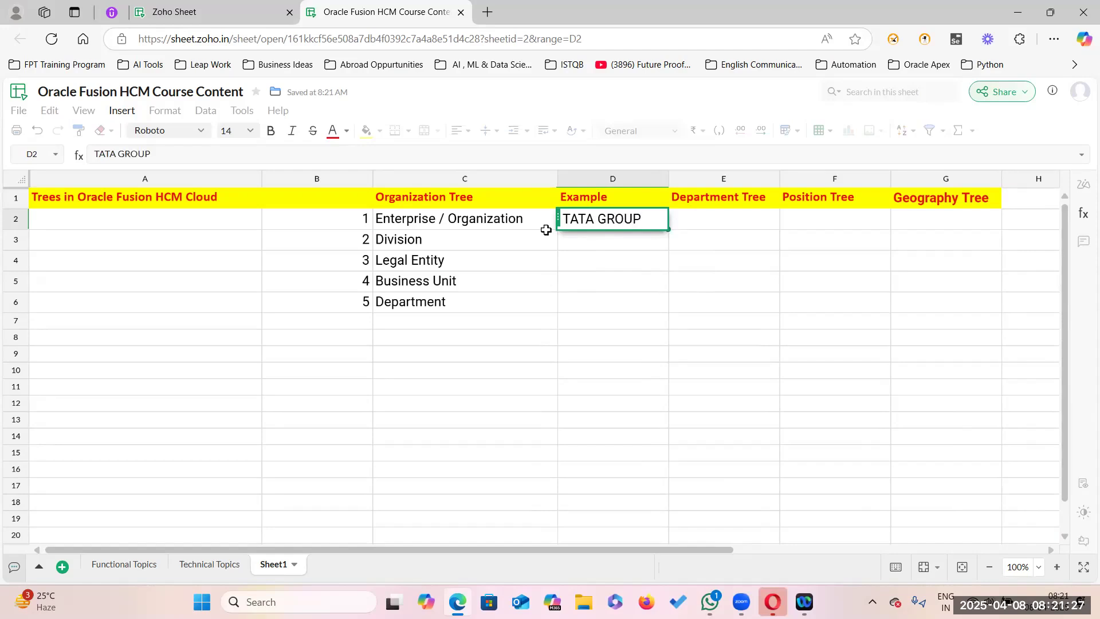
pyautogui.doubleClick(570, 240)
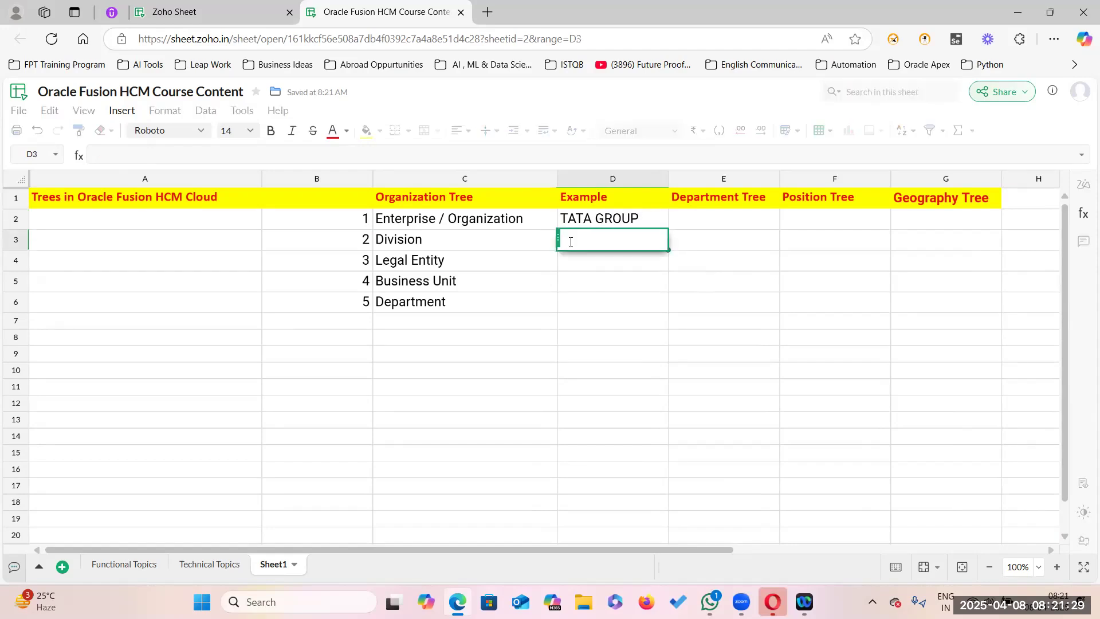
pyautogui.write('IT')
pyautogui.click(582, 260)
pyautogui.write('TCS')
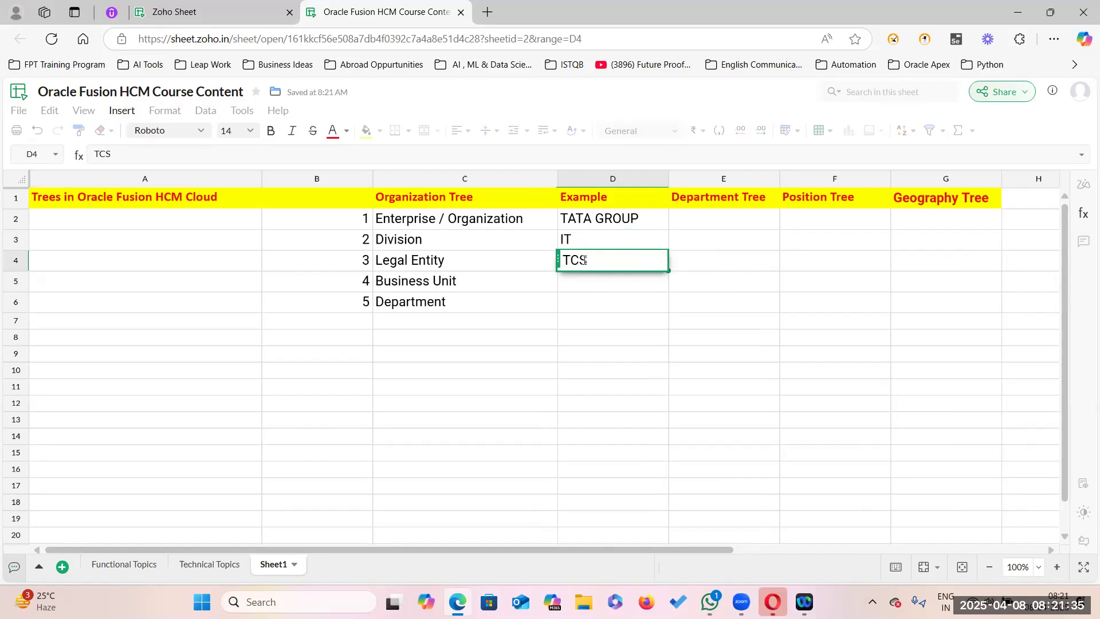
# Step: Enter "ORACLE Implementation BU" in D5 as the example for Business Unit
pyautogui.doubleClick(579, 283)
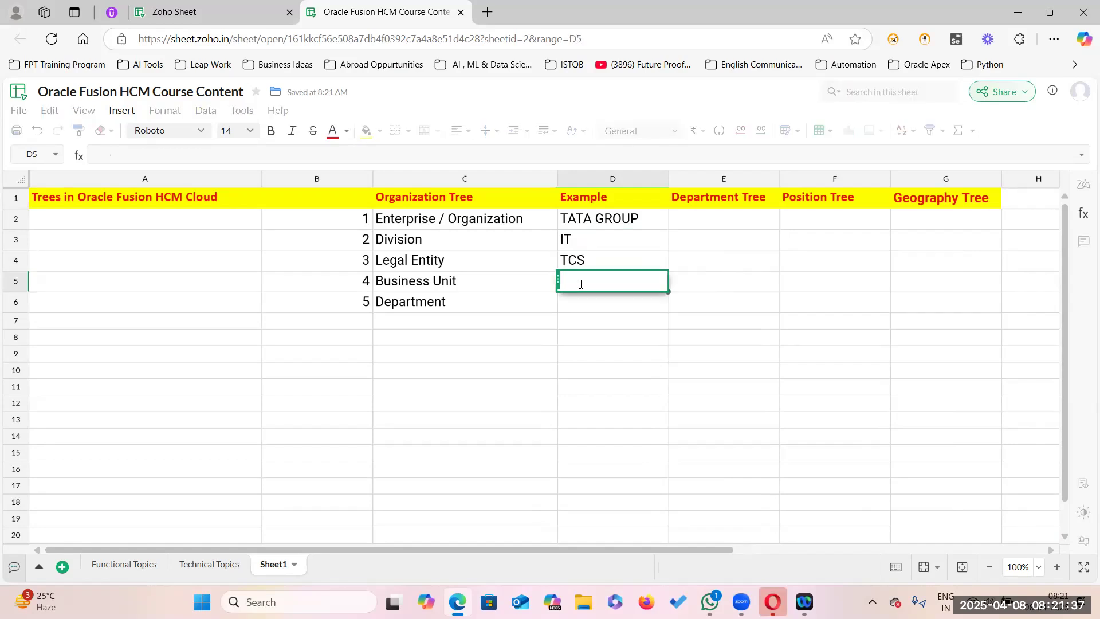
pyautogui.write('ORACLE Imp')
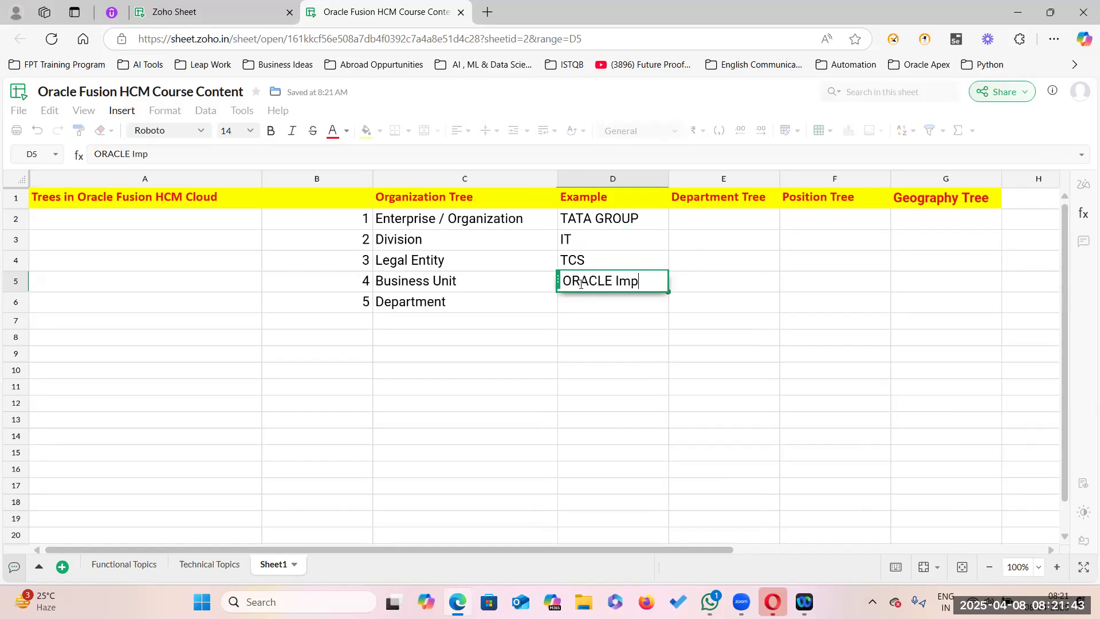
pyautogui.write('lementation BU')
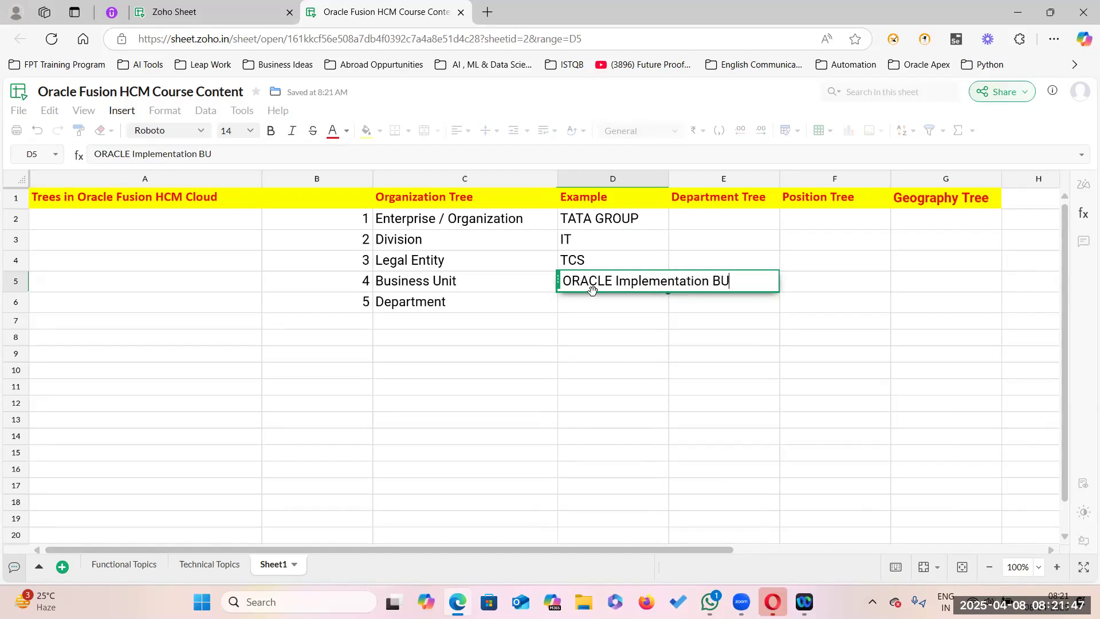
pyautogui.click(593, 358)
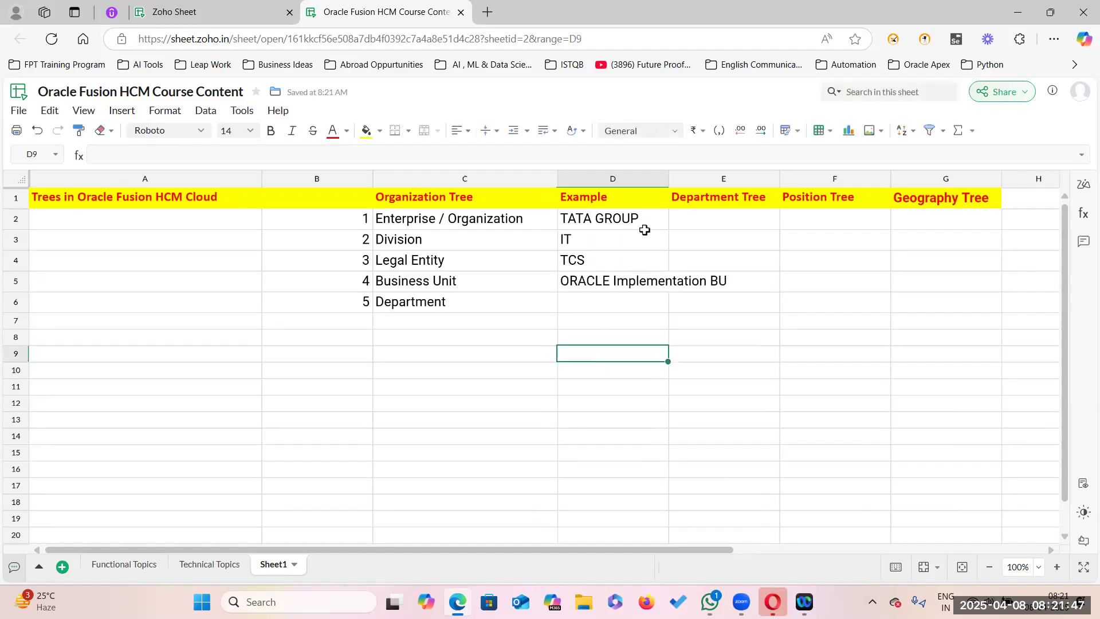
# Step: Fit column D to its contents and enter "HCM Implementation" in D6 as the example for Department
pyautogui.doubleClick(671, 178)
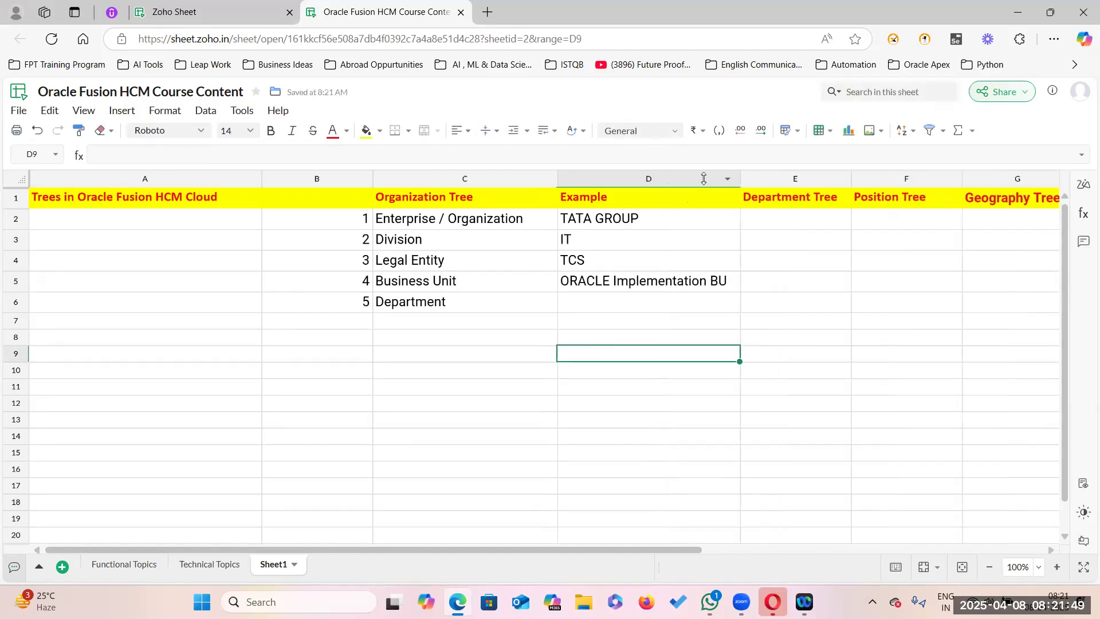
pyautogui.click(576, 303)
pyautogui.doubleClick(728, 304)
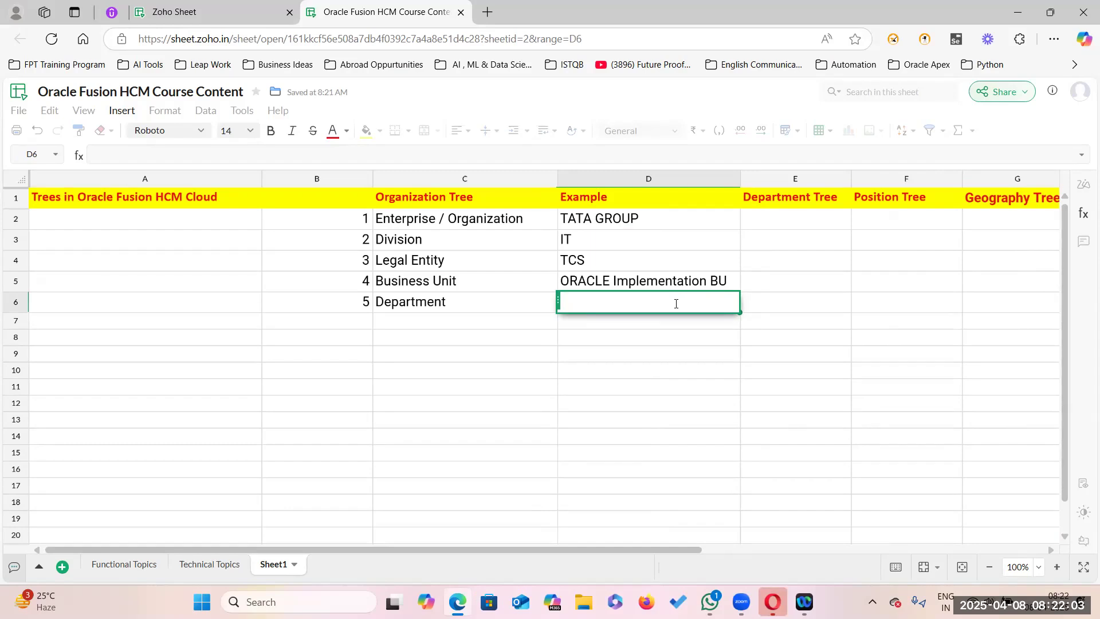
pyautogui.write('HCM Implemenation')
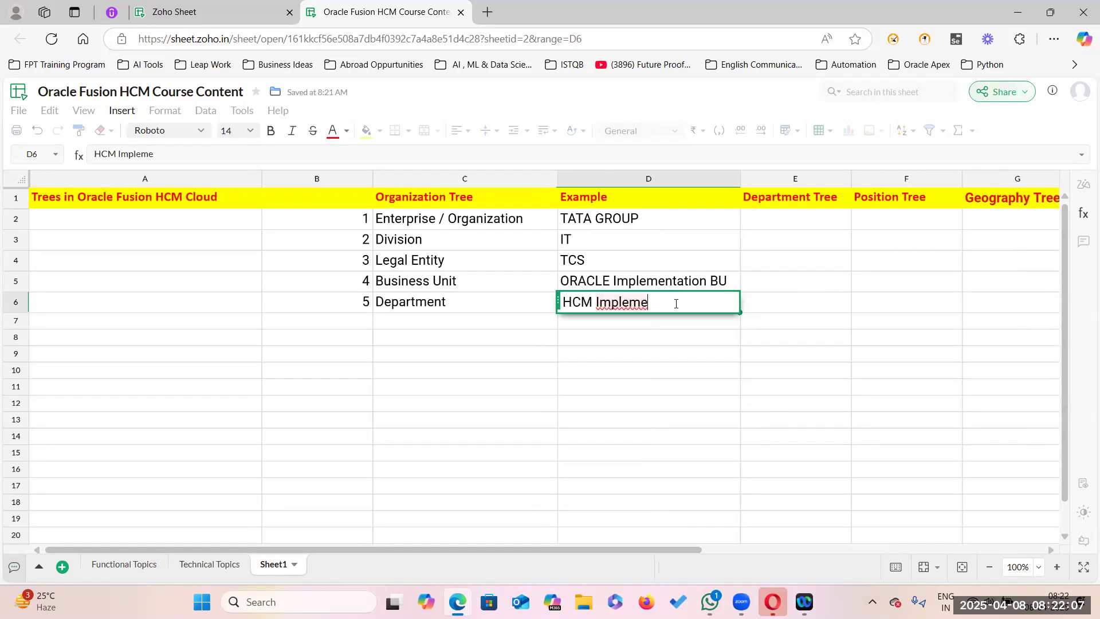
pyautogui.press('BackSpace')
pyautogui.press('BackSpace')
pyautogui.press('BackSpace')
pyautogui.press('BackSpace')
pyautogui.press('BackSpace')
pyautogui.press('BackSpace')
pyautogui.write('ntation')
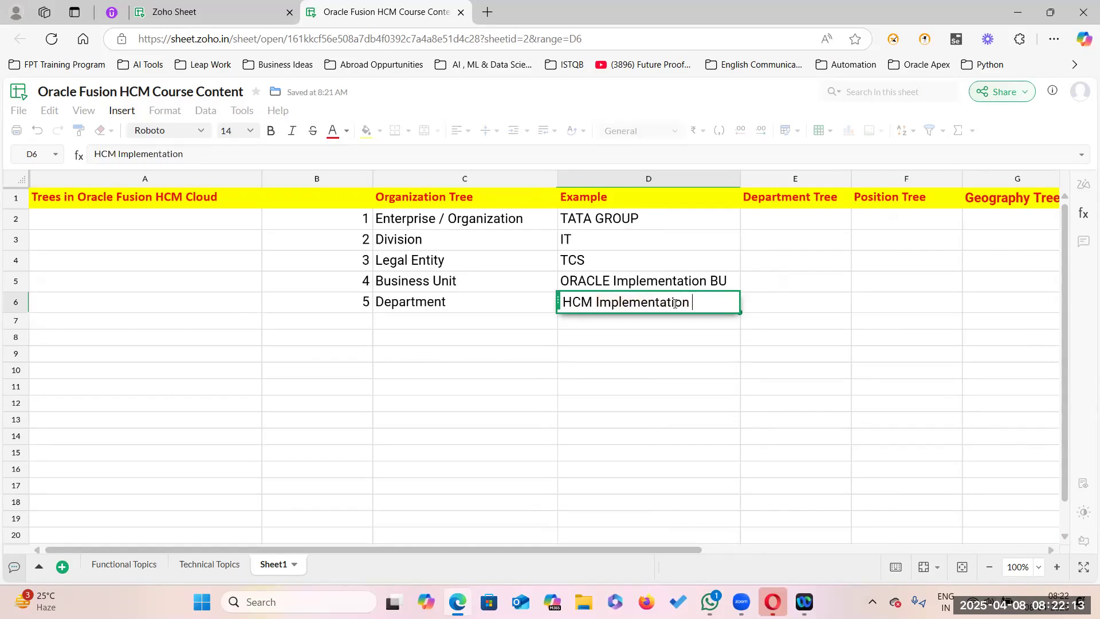
pyautogui.click(768, 396)
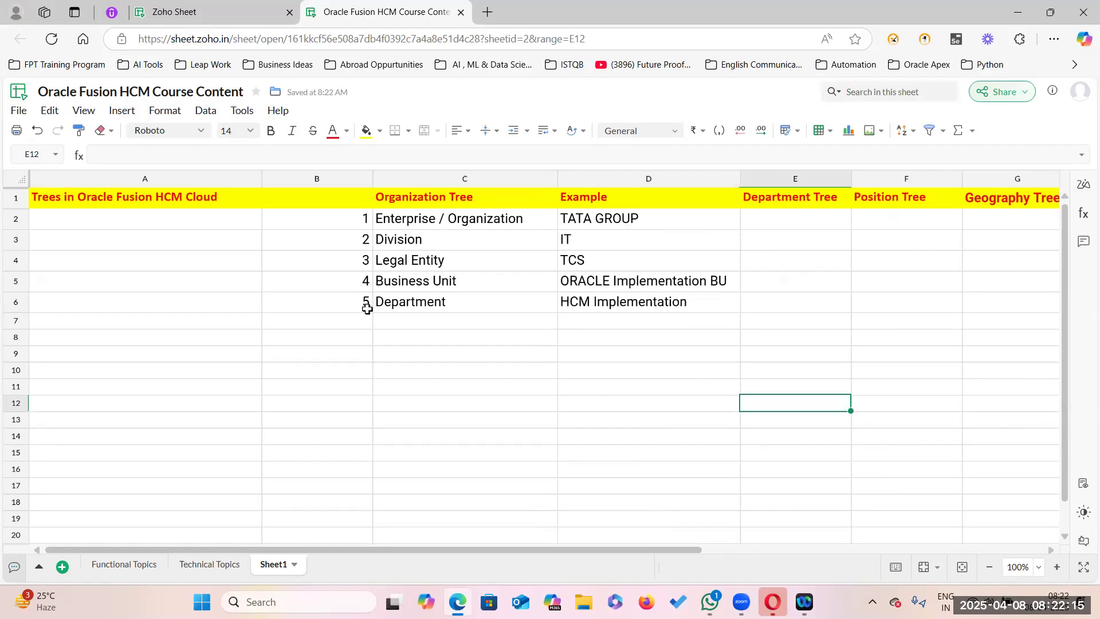
# Step: Review the examples in D2:D6, going from the Department level up to Enterprise / Organization
pyautogui.moveTo(633, 216); pyautogui.dragTo(636, 294)
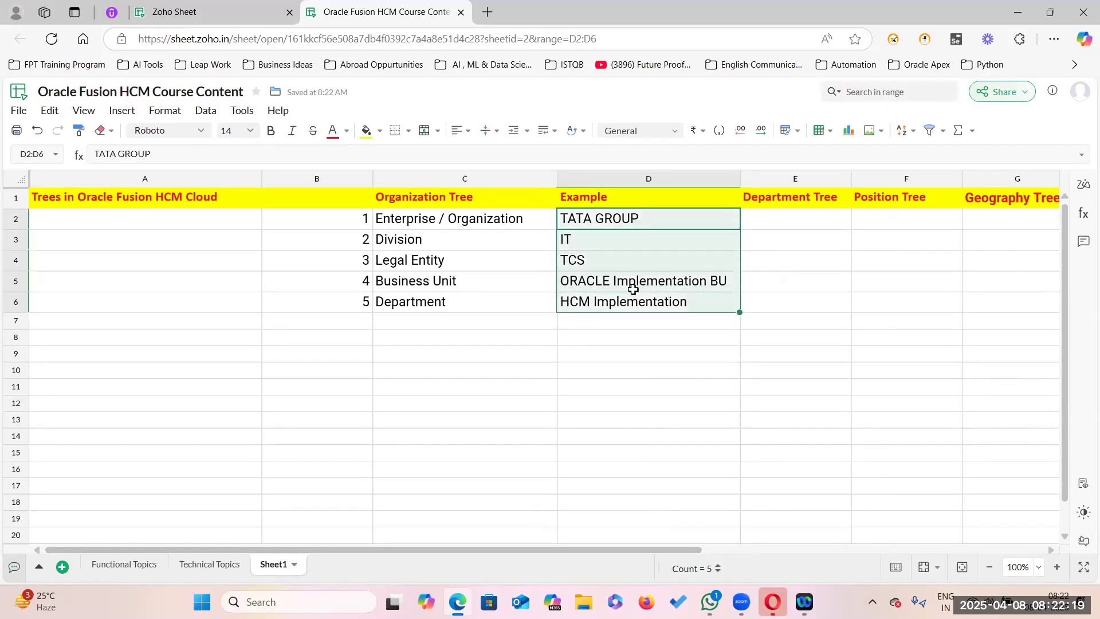
pyautogui.click(606, 216)
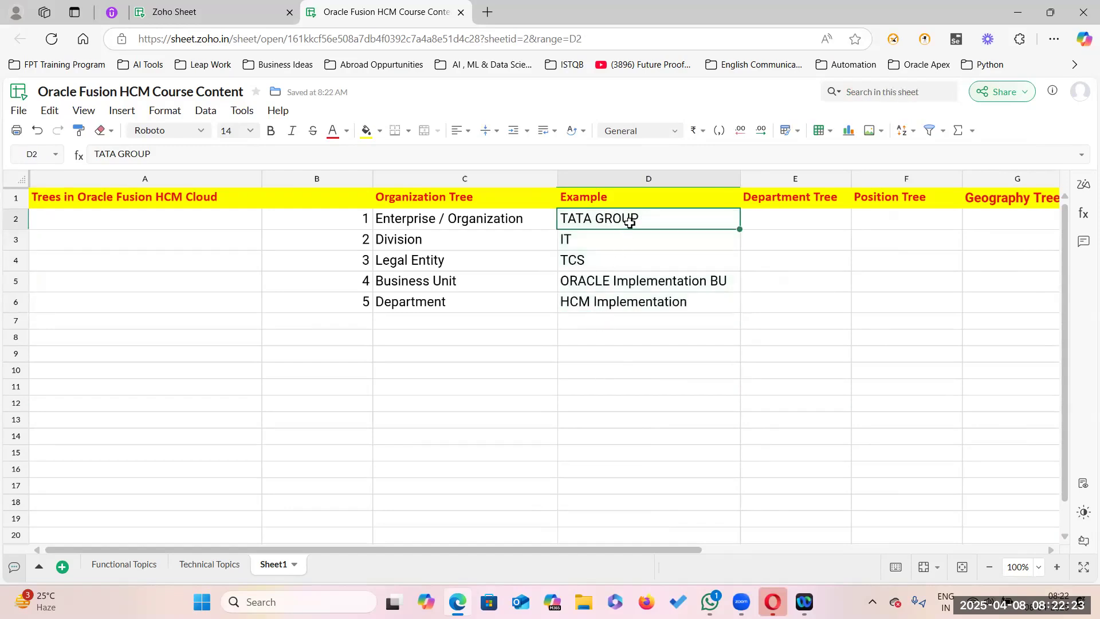
pyautogui.moveTo(740, 178); pyautogui.dragTo(767, 182)
pyautogui.doubleClick(766, 179)
pyautogui.click(684, 304)
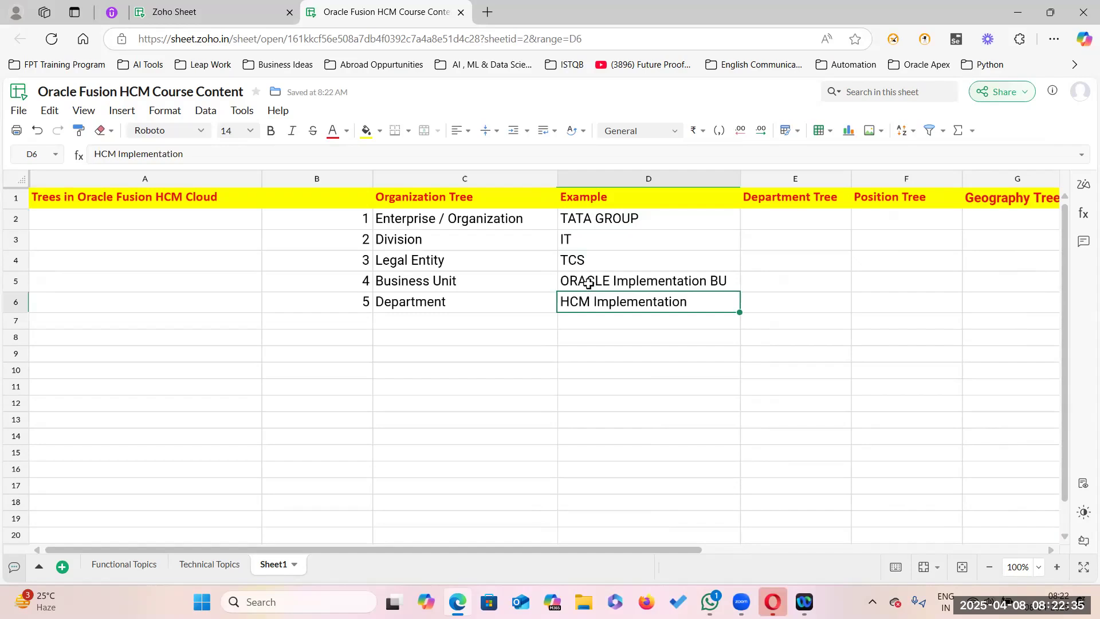
pyautogui.click(693, 282)
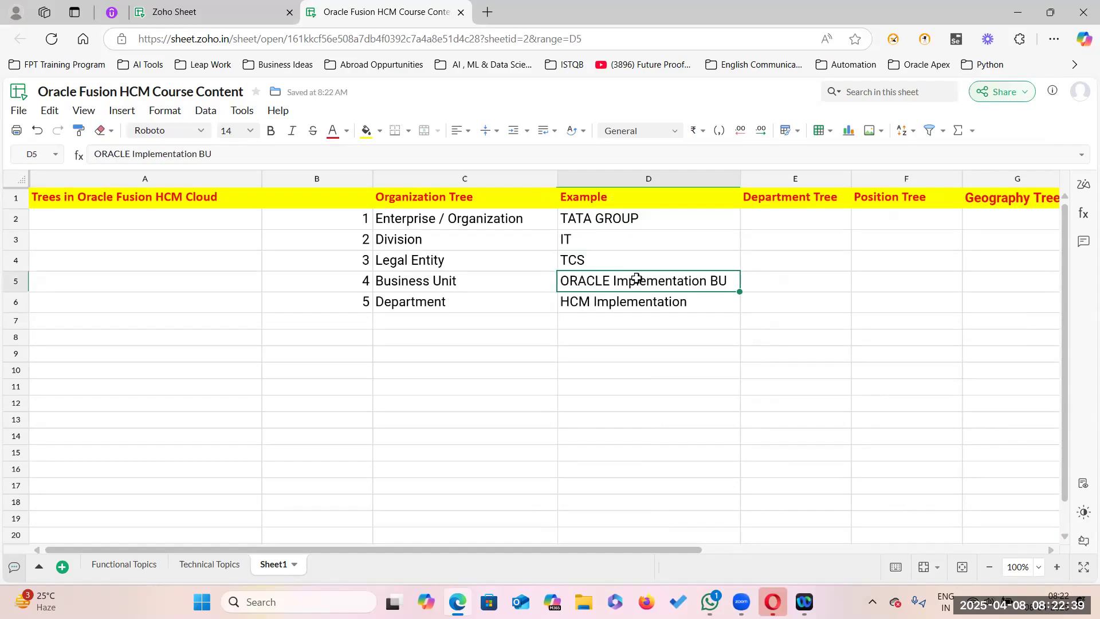
pyautogui.click(620, 255)
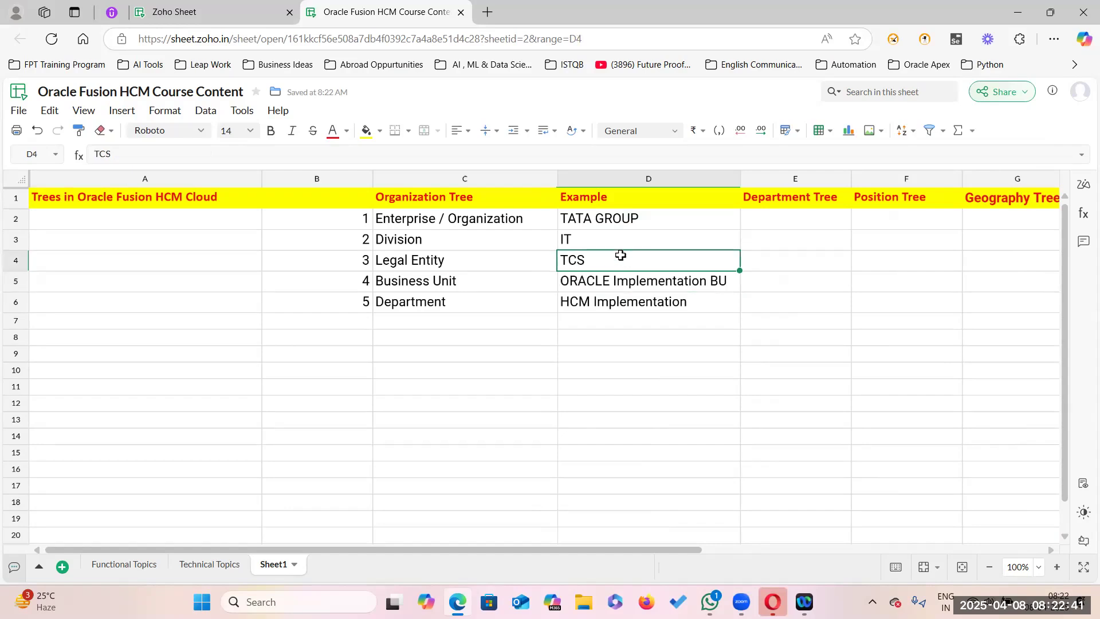
pyautogui.click(597, 237)
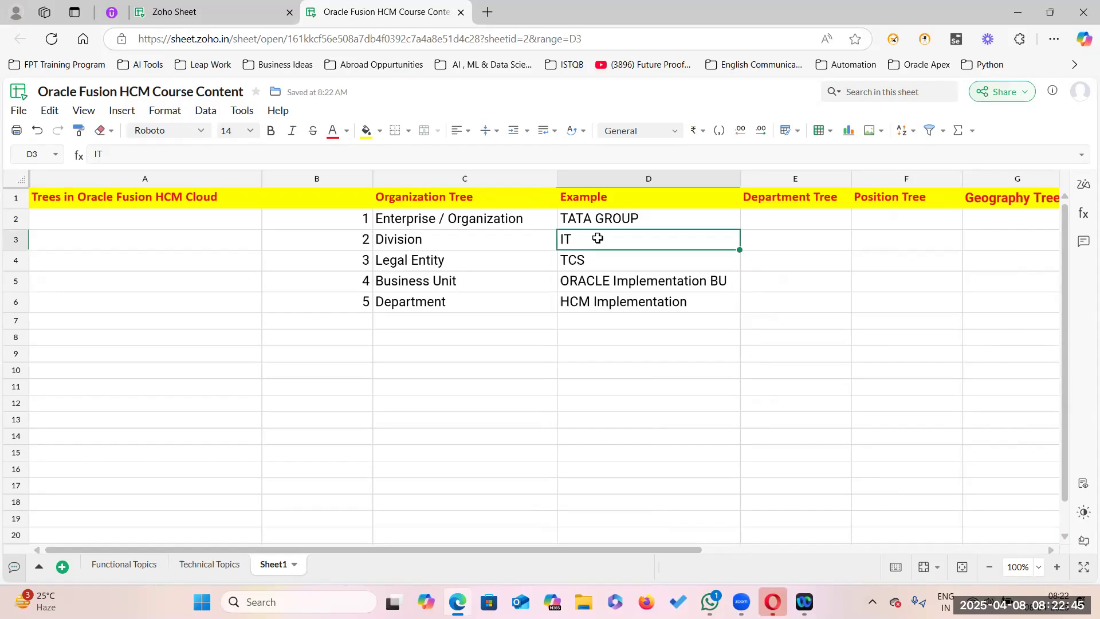
pyautogui.click(584, 214)
# Step: Widen column D and change its heading in D1 to "Example 1"
pyautogui.moveTo(740, 177); pyautogui.dragTo(791, 178)
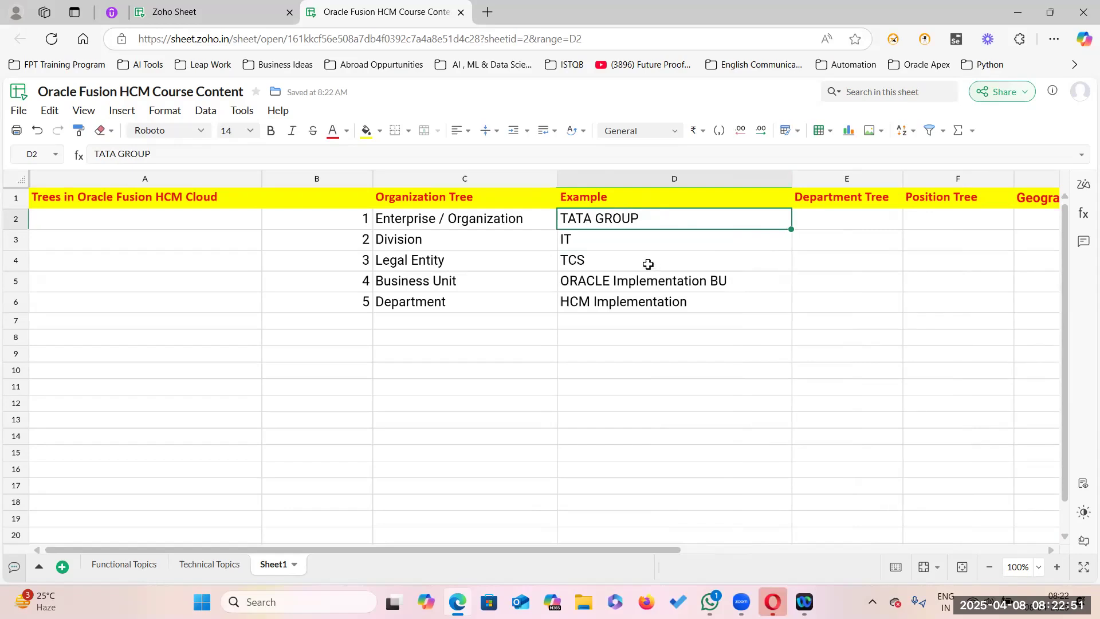
pyautogui.click(473, 196)
pyautogui.moveTo(481, 546); pyautogui.dragTo(594, 547)
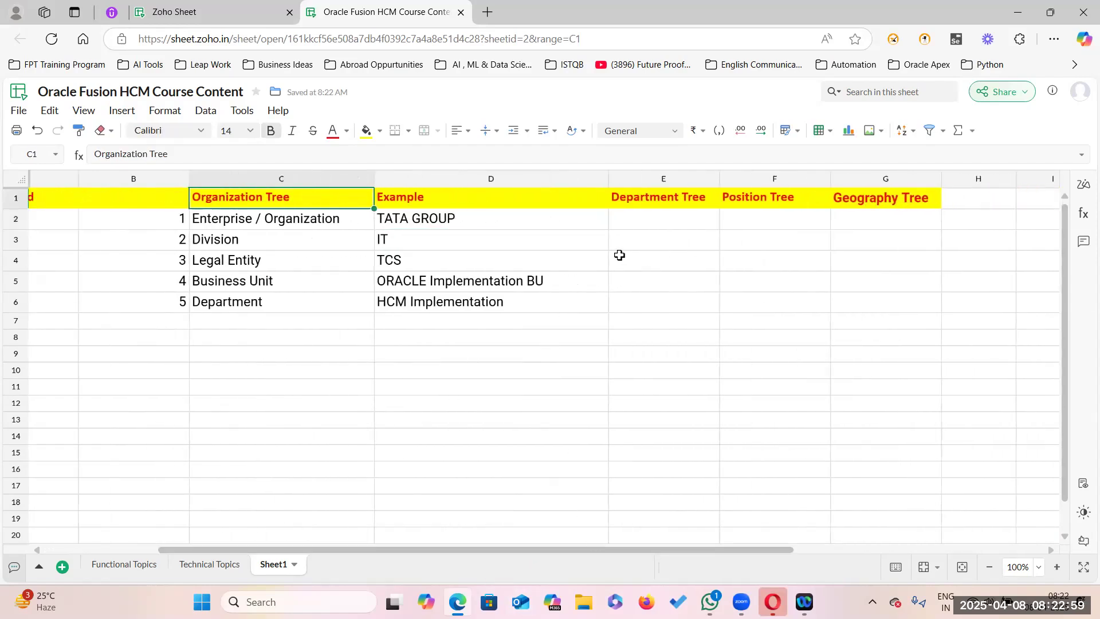
pyautogui.doubleClick(438, 197)
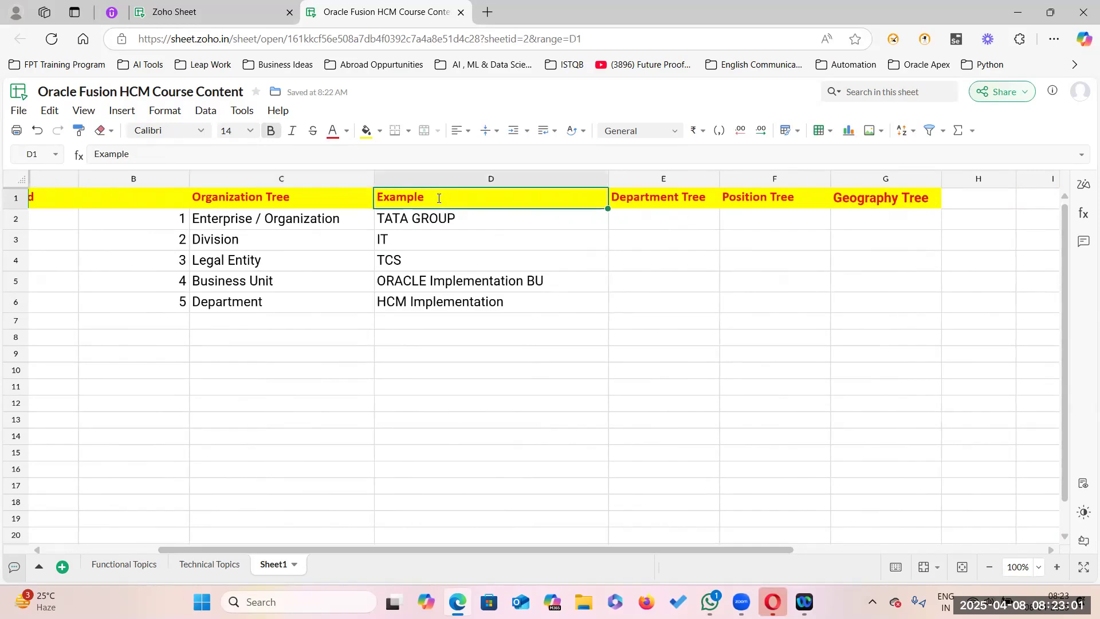
pyautogui.write('1')
pyautogui.click(743, 364)
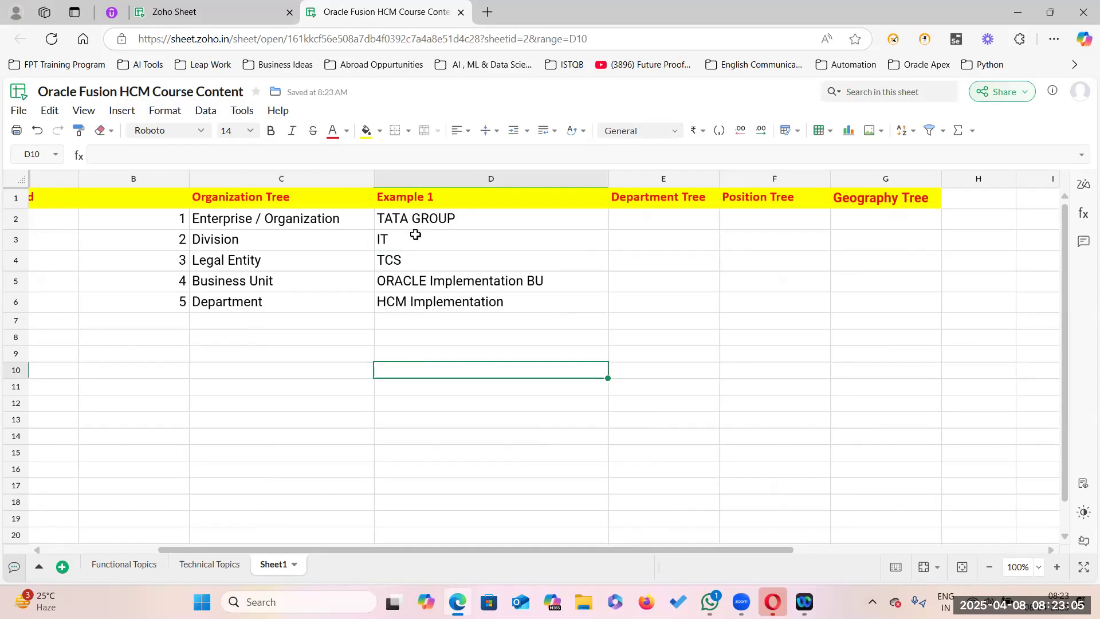
# Step: Insert an empty column between the Example 1 and Department Tree columns
pyautogui.click(443, 198)
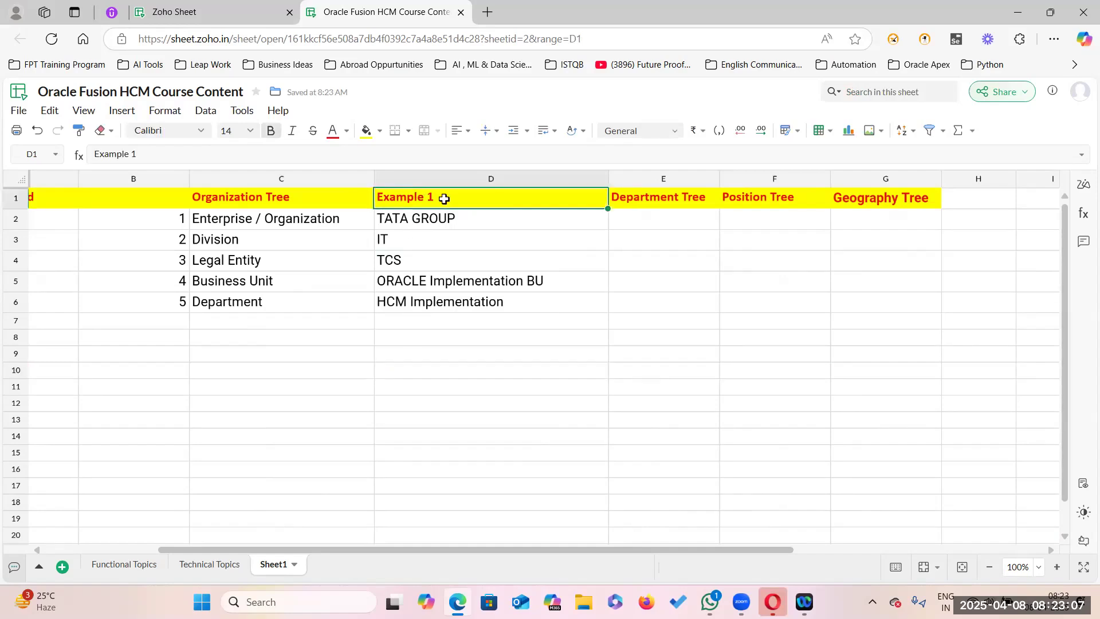
pyautogui.rightClick(642, 180)
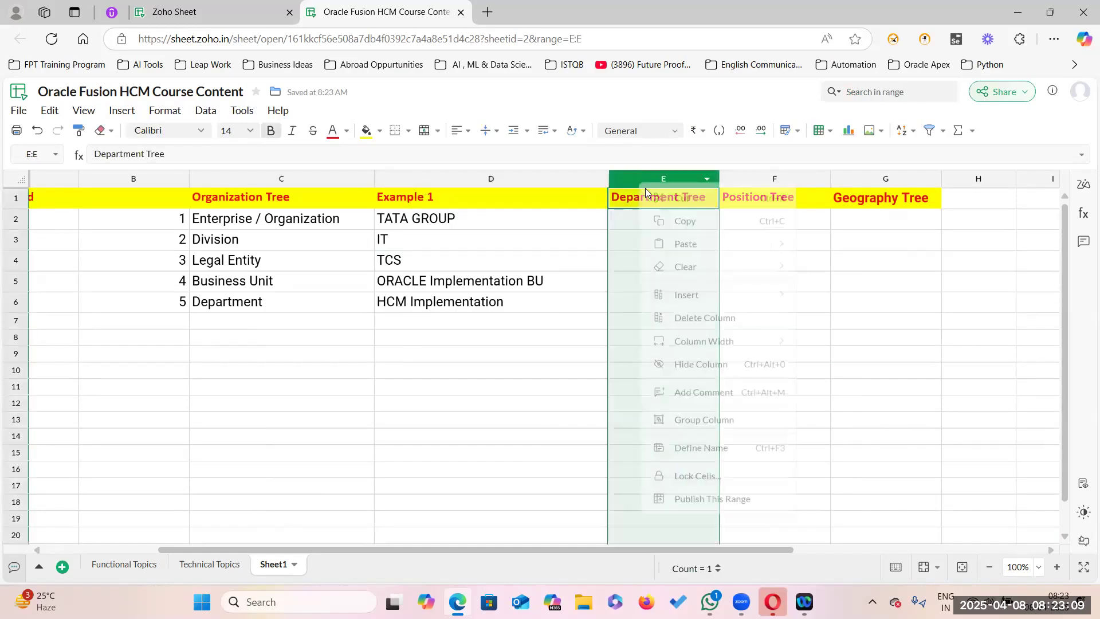
pyautogui.moveTo(707, 290)
pyautogui.click(876, 296)
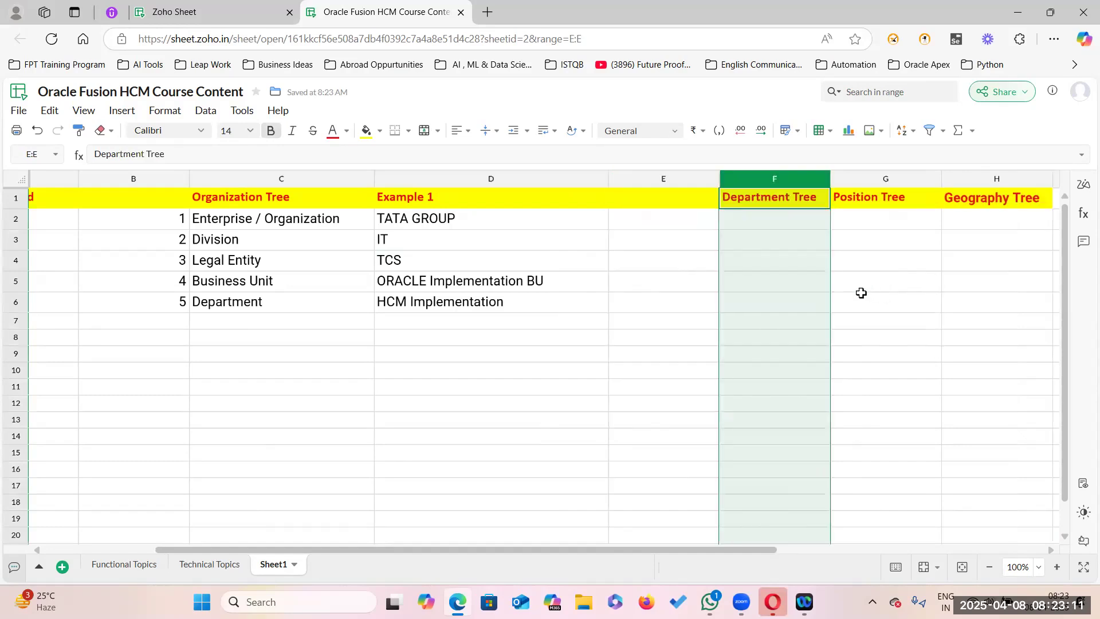
# Step: Copy "TATA GROUP" from D2 into E2 as the second Enterprise / Organization example
pyautogui.click(512, 220)
pyautogui.hotkey('ctrl', 'c')
pyautogui.click(658, 218)
pyautogui.hotkey('ctrl', 'v')
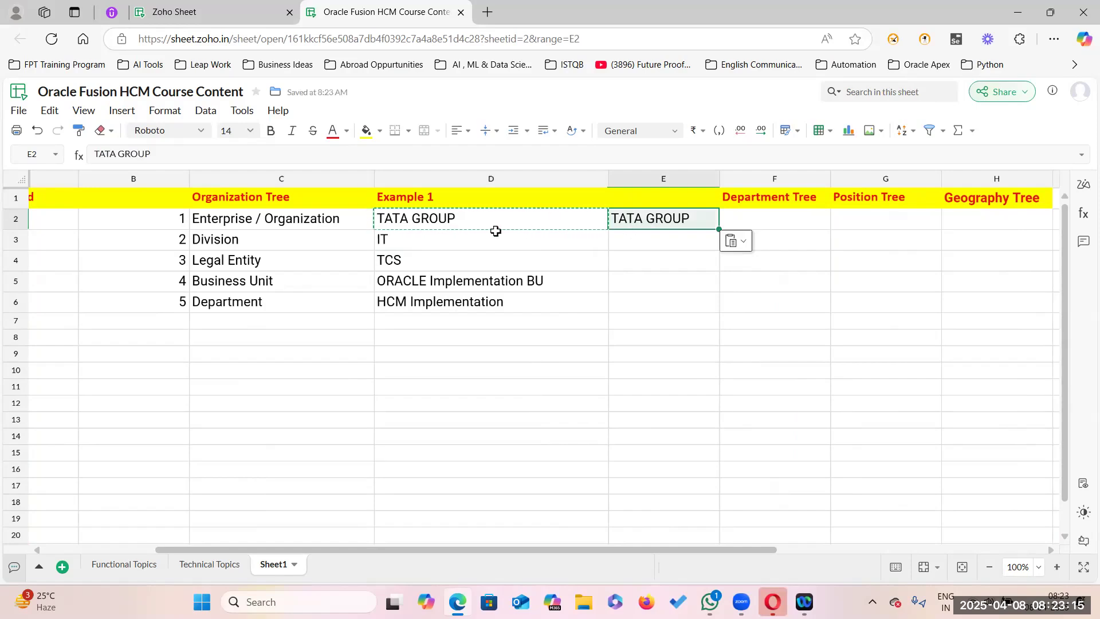
# Step: Enter "TATA Consumer Products" in E3 on the Division row
pyautogui.click(467, 238)
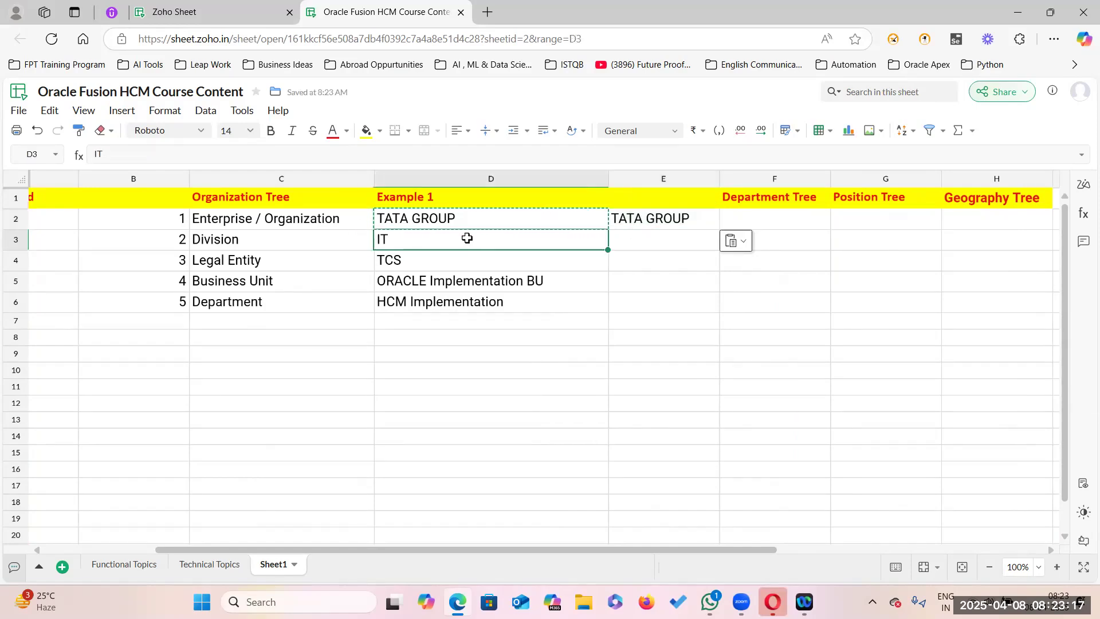
pyautogui.click(643, 239)
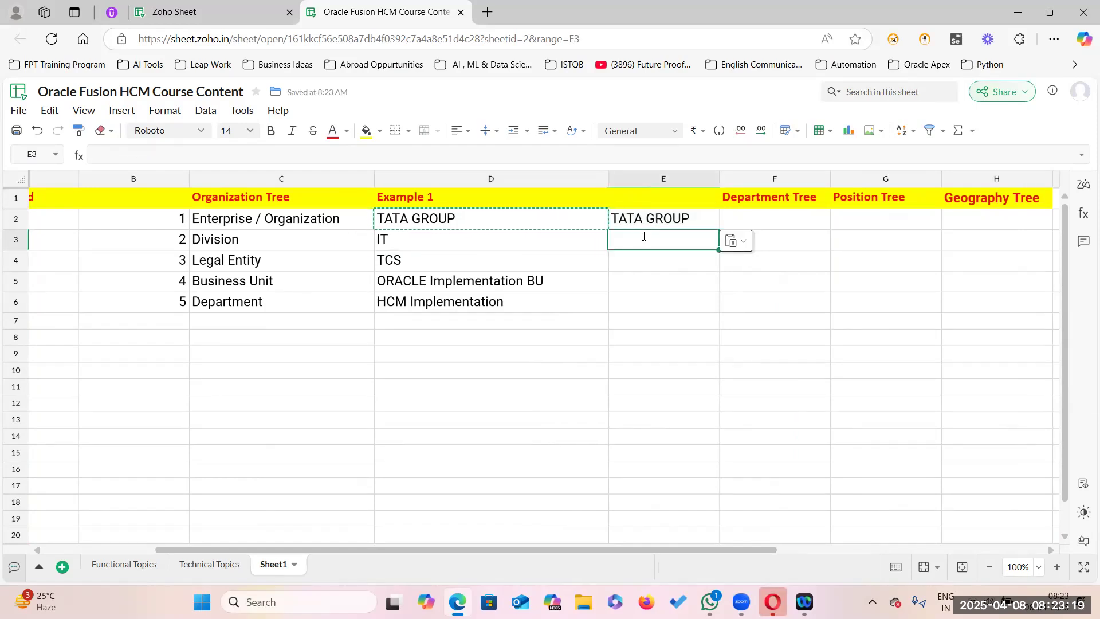
pyautogui.doubleClick(644, 237)
pyautogui.write('TATA C')
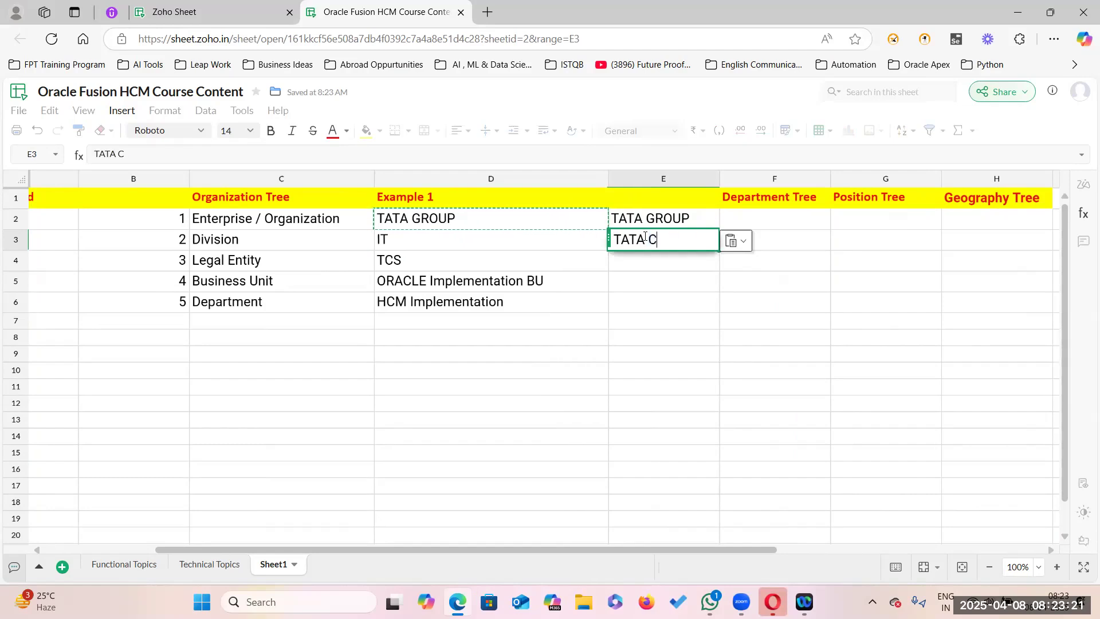
pyautogui.write('onsumme')
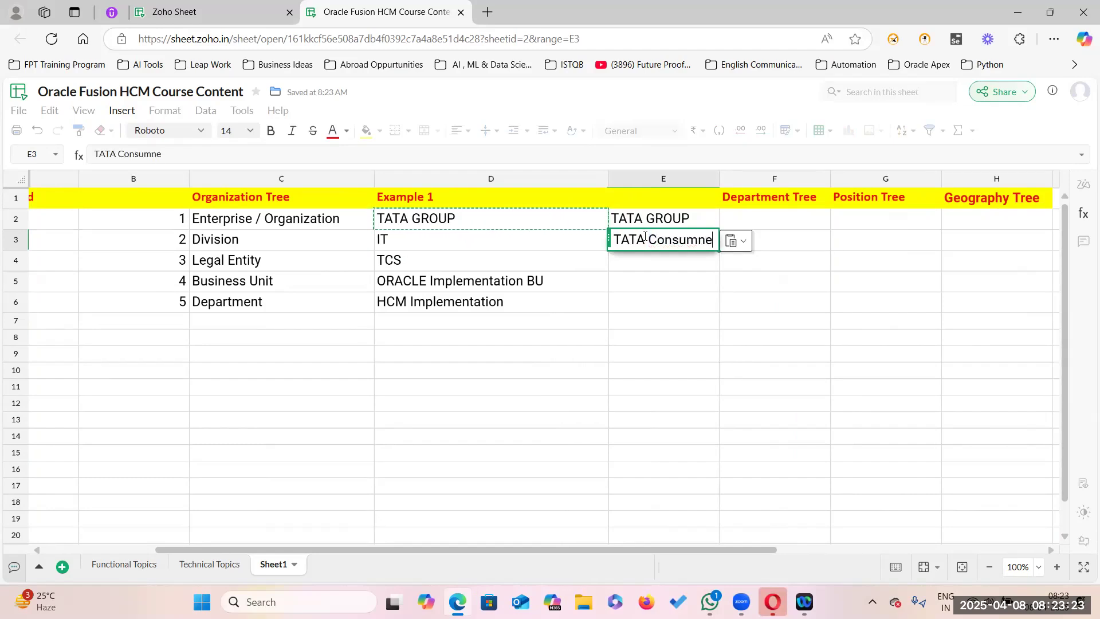
pyautogui.press('BackSpace')
pyautogui.press('BackSpace')
pyautogui.press('BackSpace')
pyautogui.press('BackSpace')
pyautogui.write('ummer')
pyautogui.press('BackSpace')
pyautogui.press('BackSpace')
pyautogui.press('BackSpace')
pyautogui.write('n')
pyautogui.press('BackSpace')
pyautogui.write('er Products')
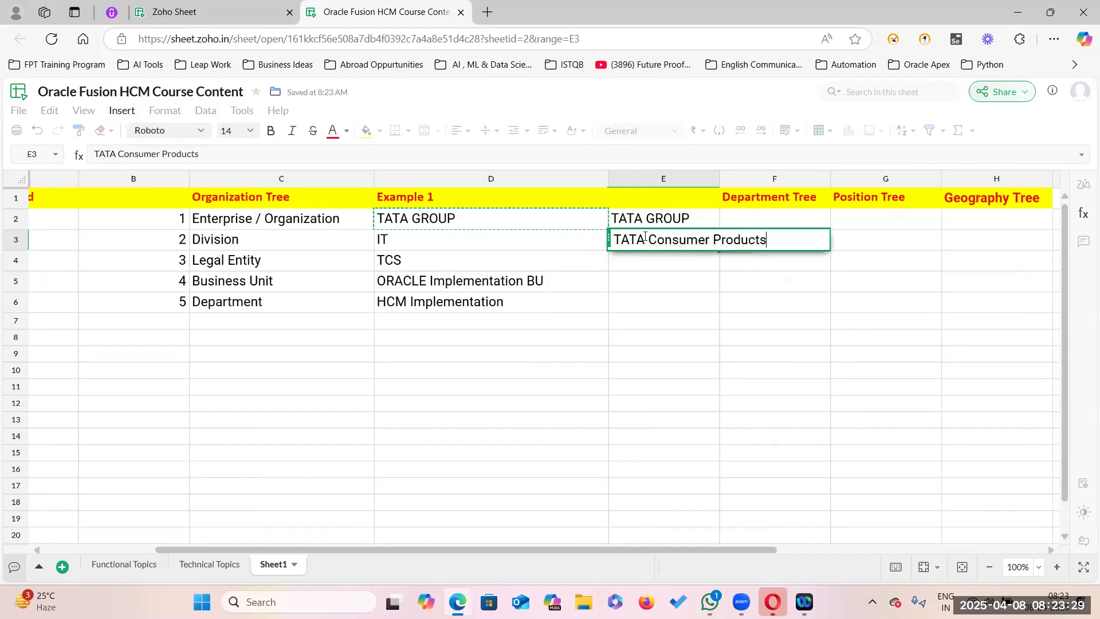
pyautogui.press('Return')
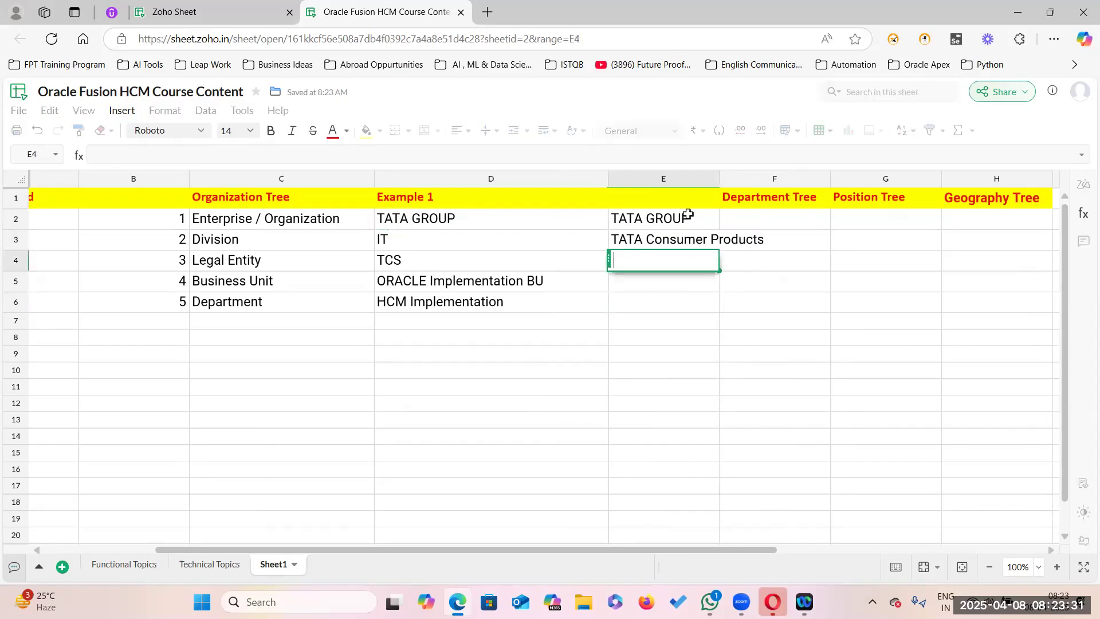
# Step: Widen column E and change the Division example in E3 to "TATA Retail"
pyautogui.moveTo(720, 178); pyautogui.dragTo(823, 178)
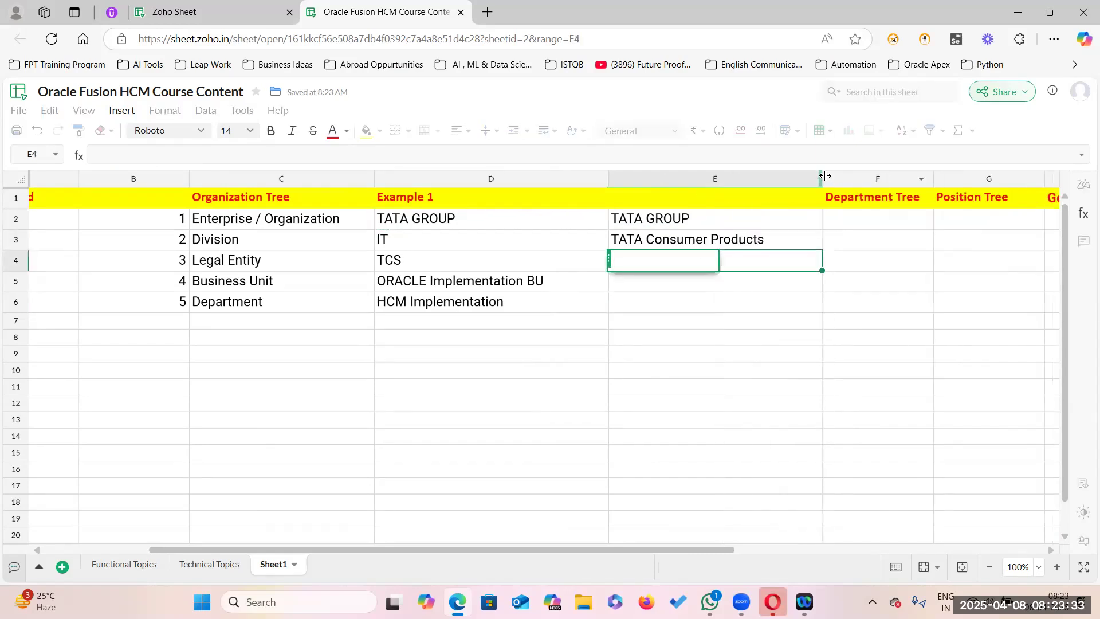
pyautogui.doubleClick(649, 239)
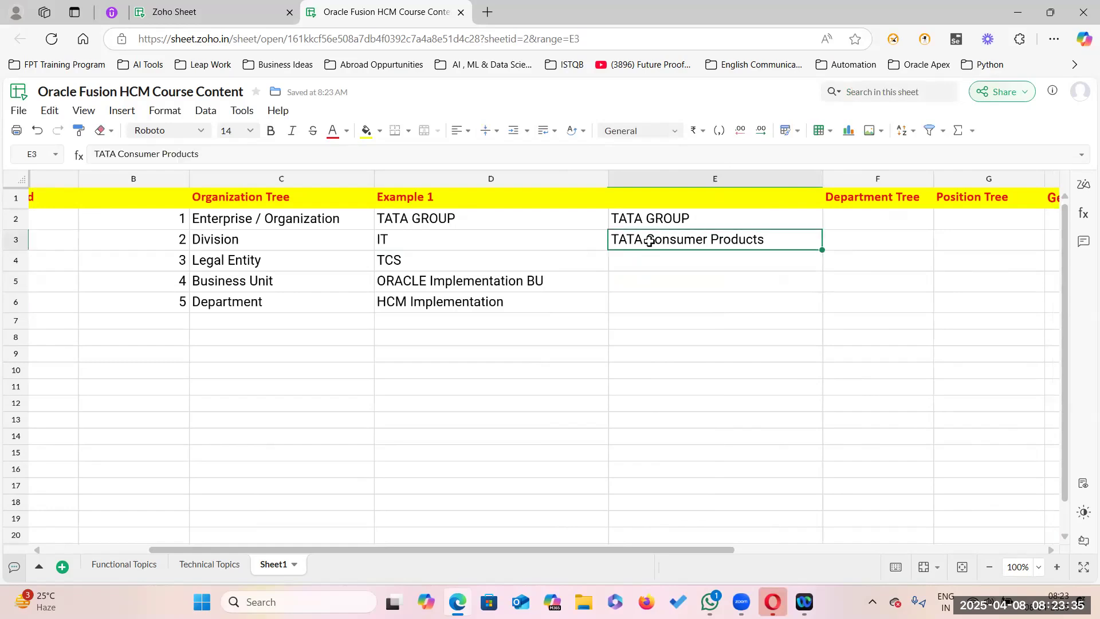
pyautogui.moveTo(648, 239); pyautogui.dragTo(782, 237)
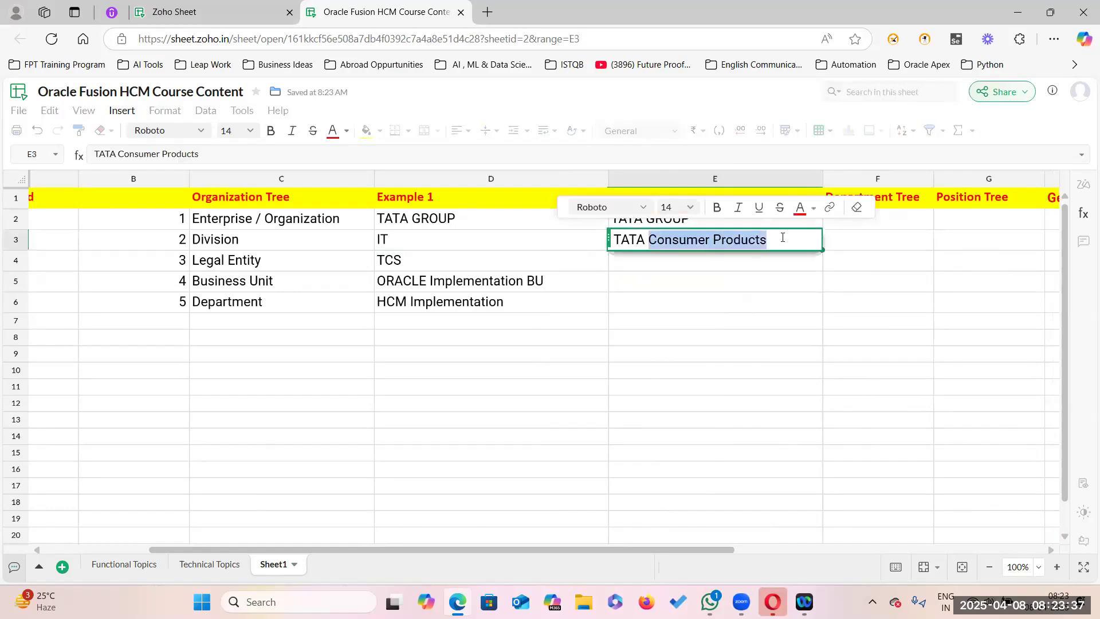
pyautogui.write('Retail')
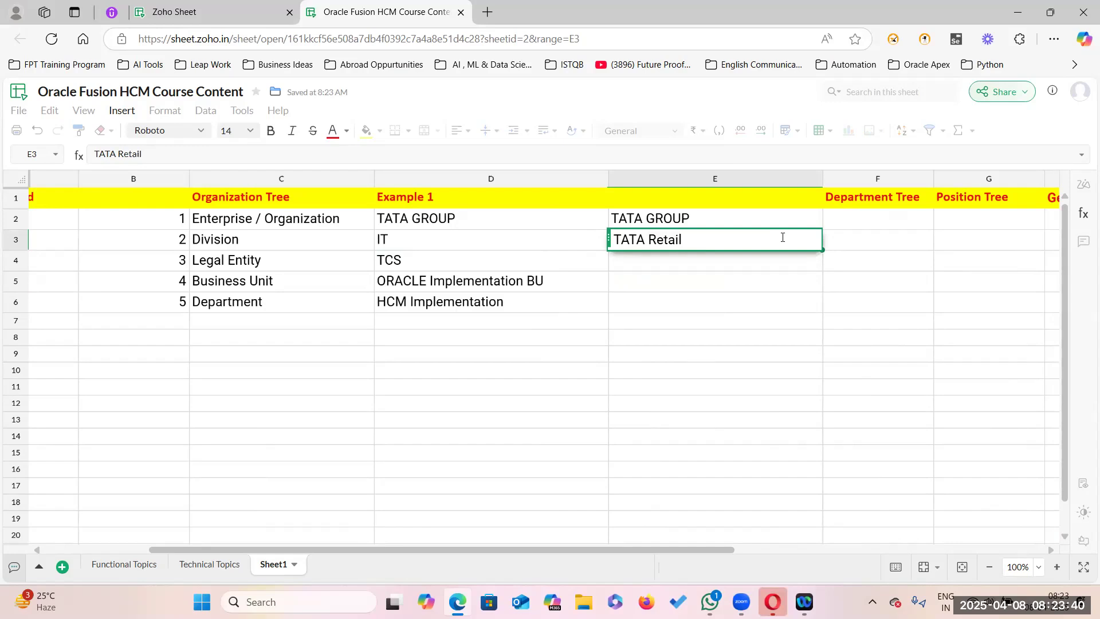
# Step: Enter "TATA Consumer Products" in E4 as the second Legal Entity example
pyautogui.doubleClick(662, 263)
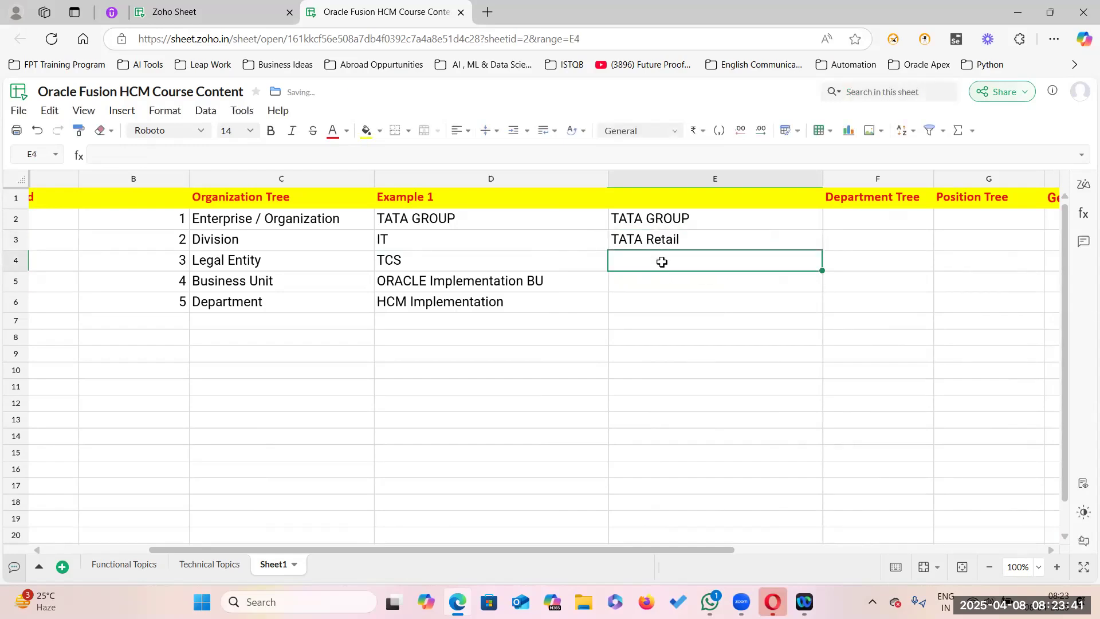
pyautogui.write('TATA Consumer Products')
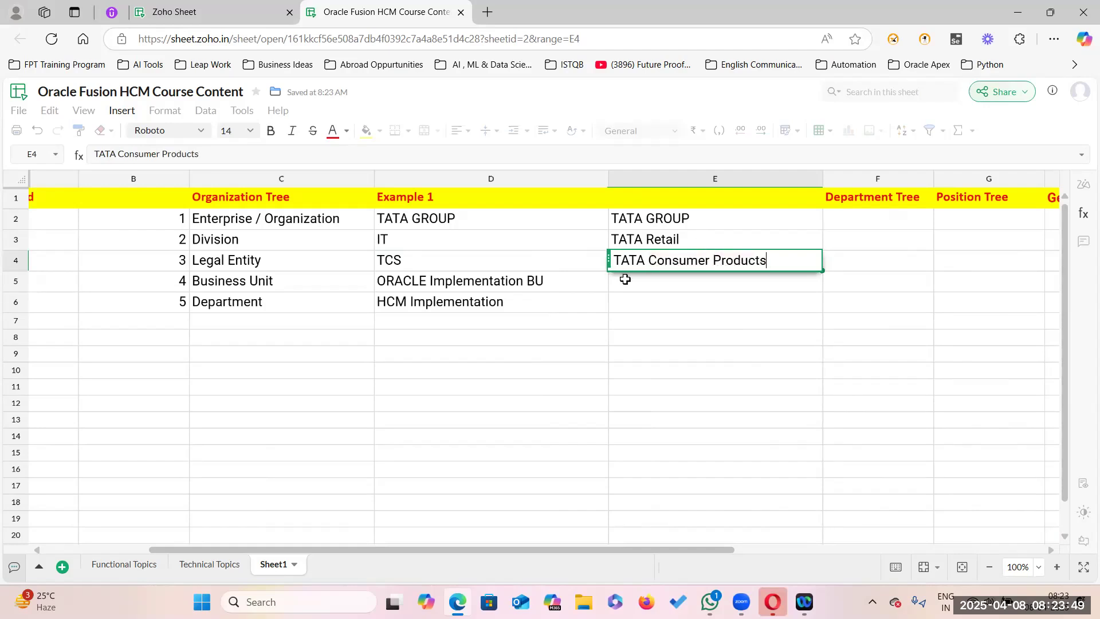
pyautogui.press('Return')
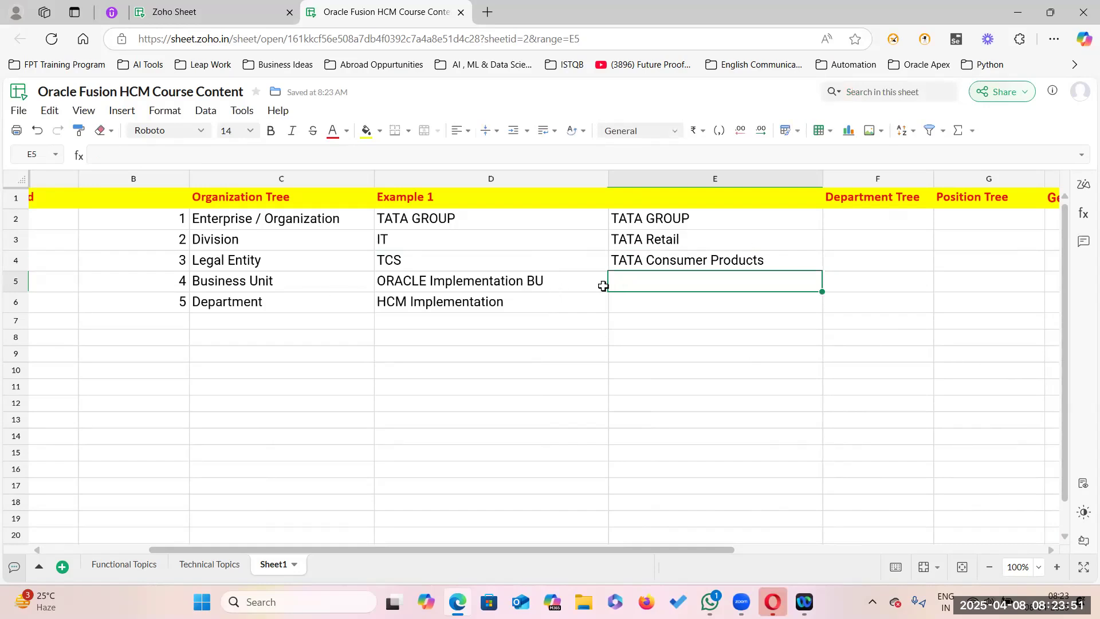
# Step: Enter "TATA Tea BU" in E5 as the second Business Unit example
pyautogui.doubleClick(620, 283)
pyautogui.write('TATA Tea B')
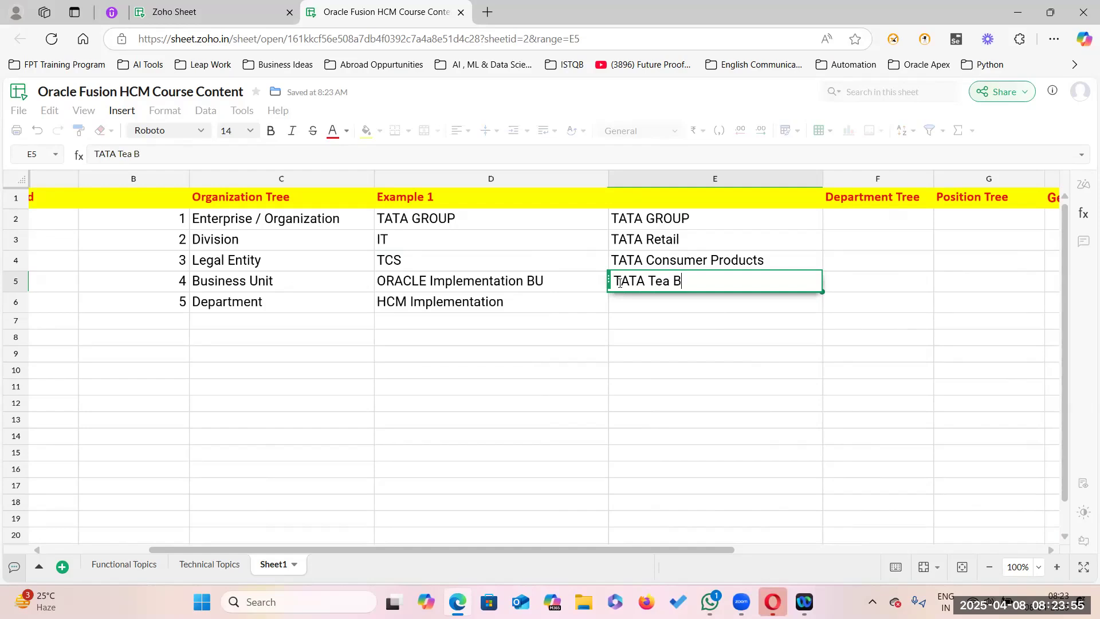
pyautogui.write('u')
pyautogui.press('BackSpace')
pyautogui.write('U')
# Step: Enter "TATA Tea R&D" in E6 as the second Department example
pyautogui.doubleClick(637, 302)
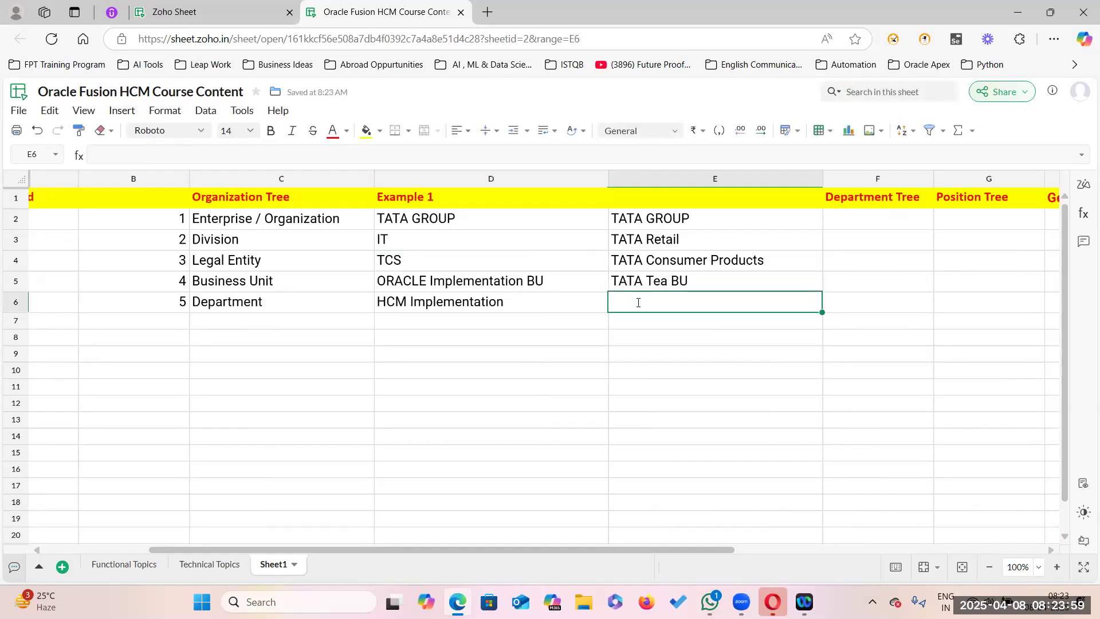
pyautogui.write('R')
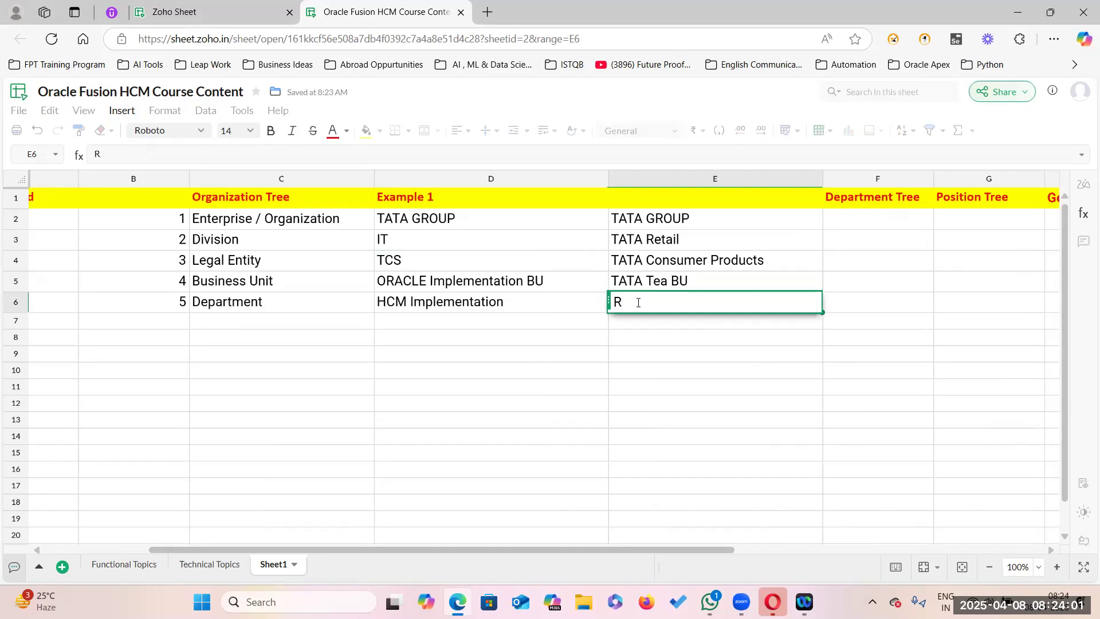
pyautogui.press('BackSpace')
pyautogui.write('TATA Te')
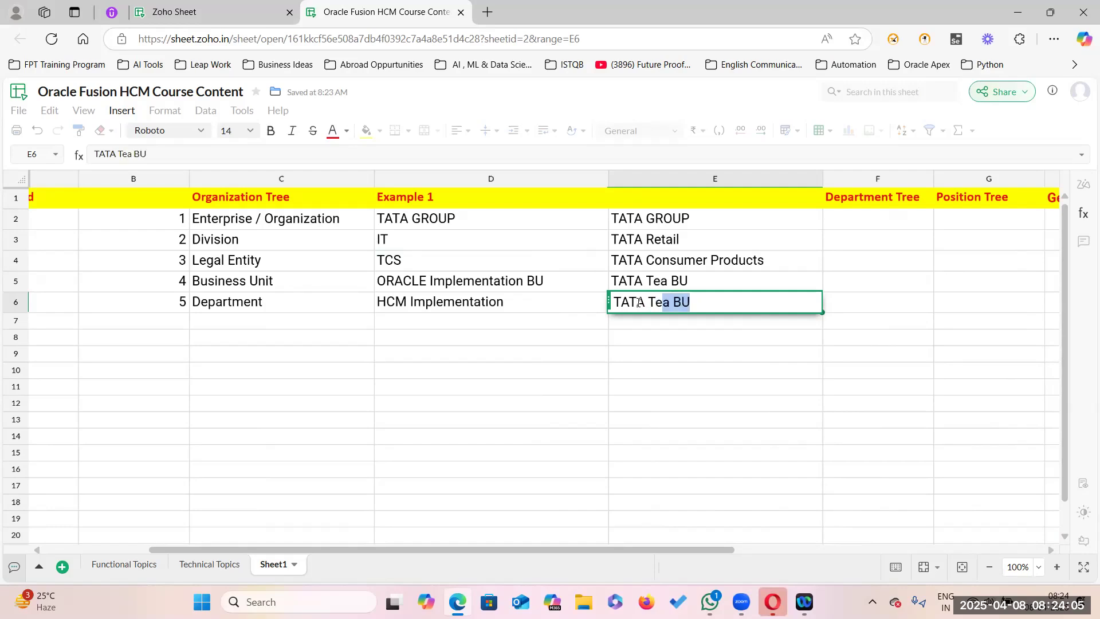
pyautogui.write('a R&D')
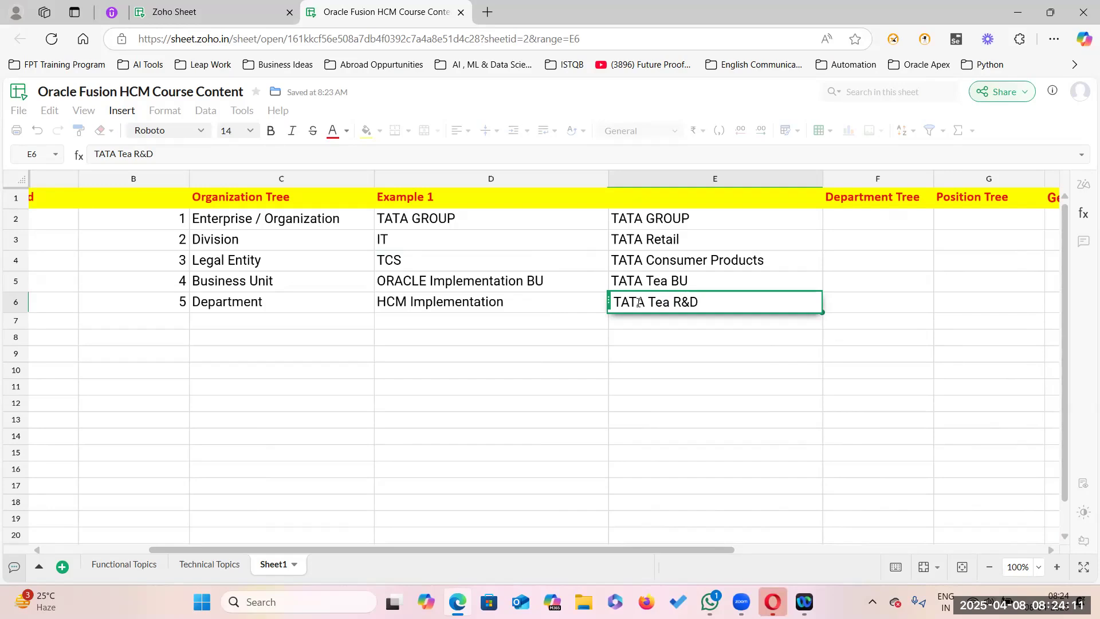
pyautogui.click(655, 434)
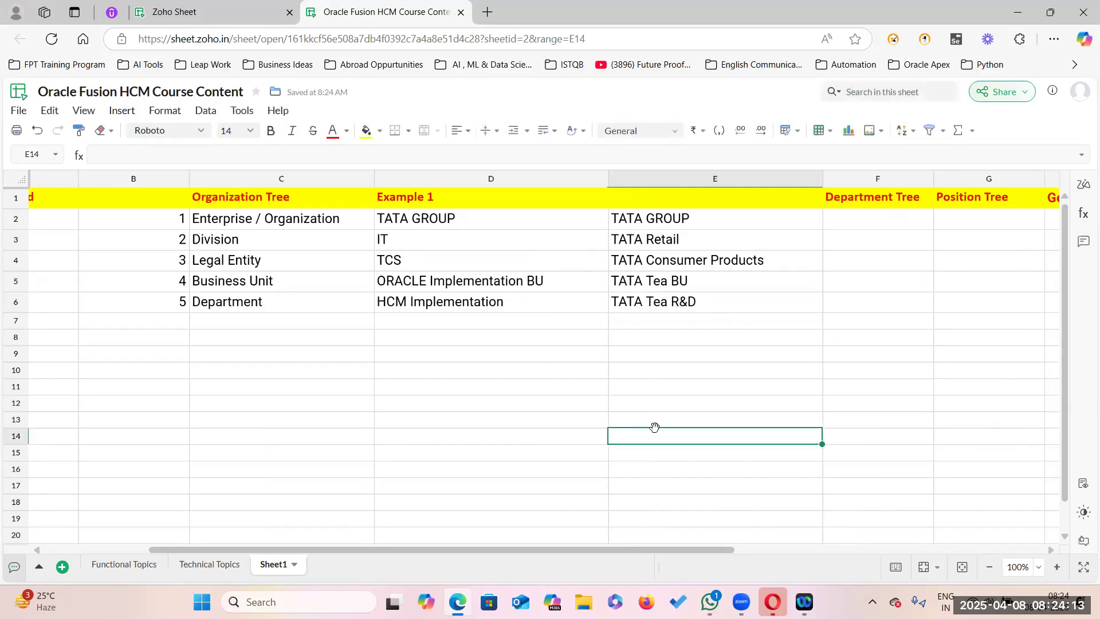
# Step: Compare the two example columns level by level, from the Enterprise row down to the Department row and back up
pyautogui.moveTo(402, 221); pyautogui.dragTo(669, 216)
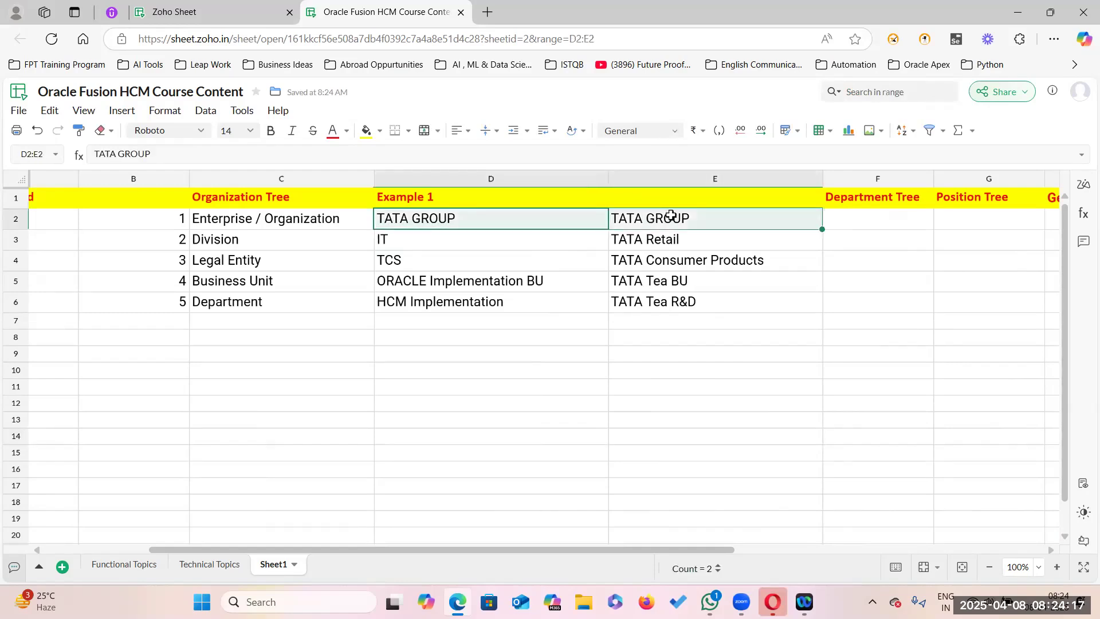
pyautogui.click(420, 242)
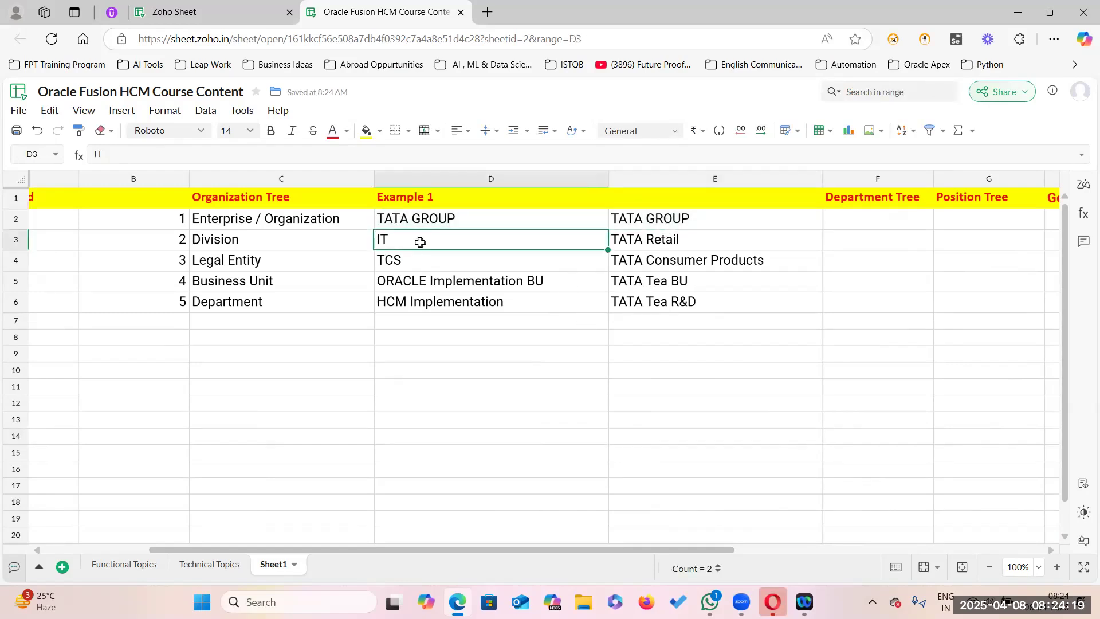
pyautogui.moveTo(420, 242); pyautogui.dragTo(664, 246)
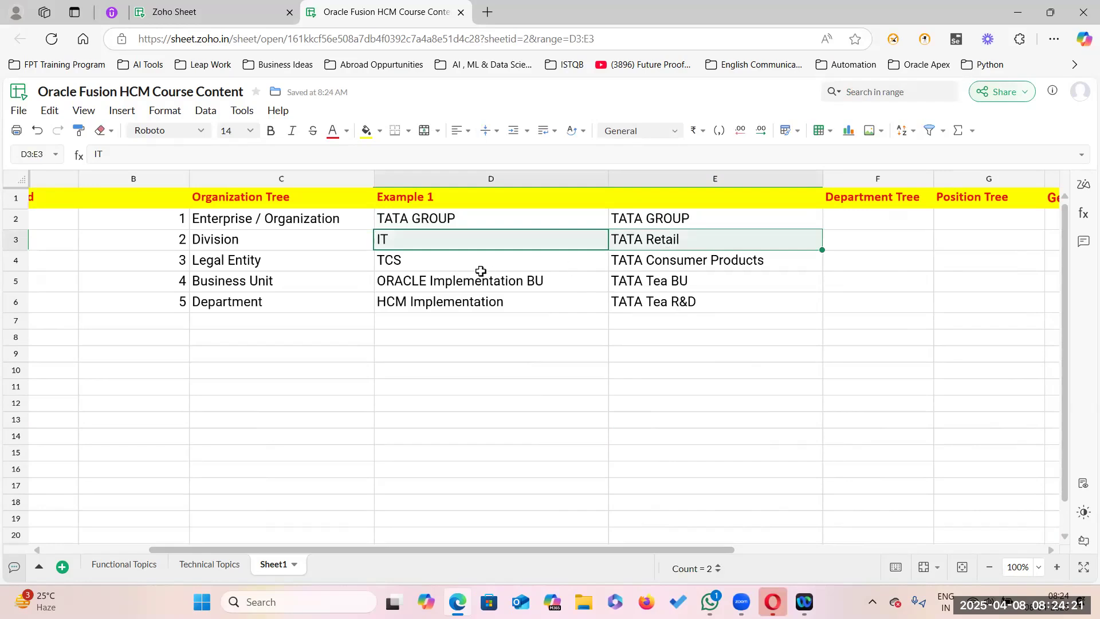
pyautogui.click(449, 264)
pyautogui.moveTo(655, 265); pyautogui.dragTo(667, 264)
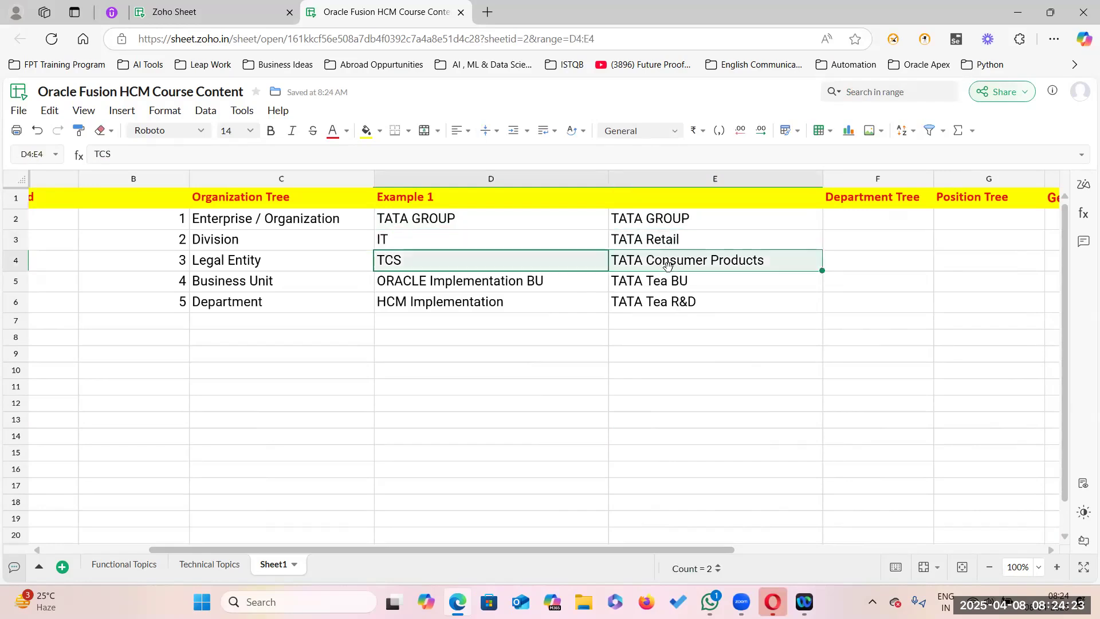
pyautogui.moveTo(449, 283); pyautogui.dragTo(680, 282)
pyautogui.moveTo(442, 301); pyautogui.dragTo(663, 301)
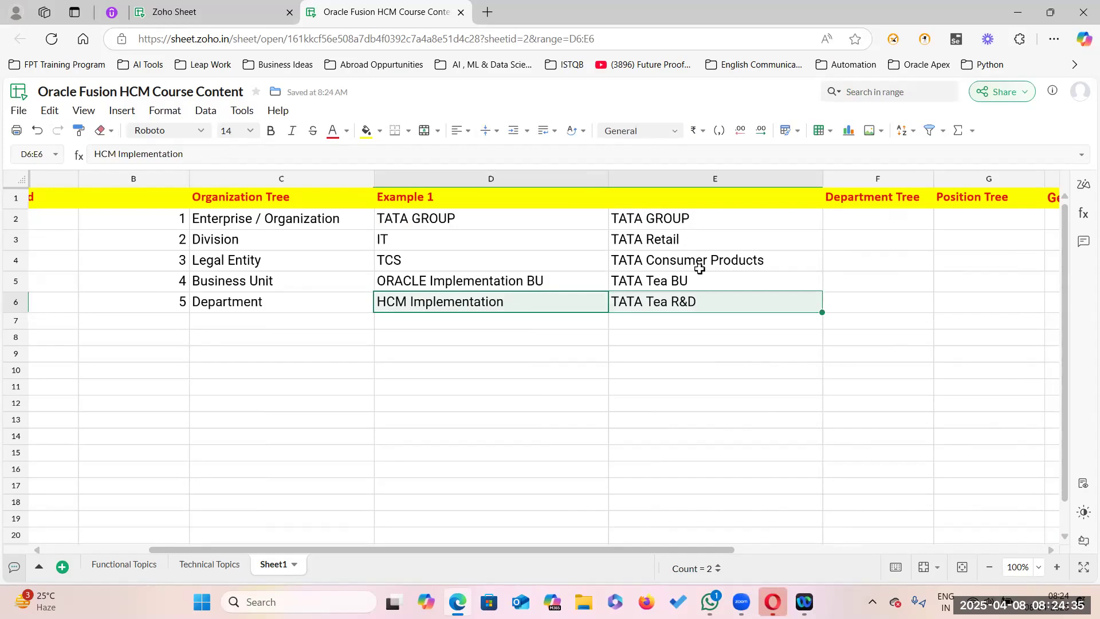
pyautogui.click(714, 305)
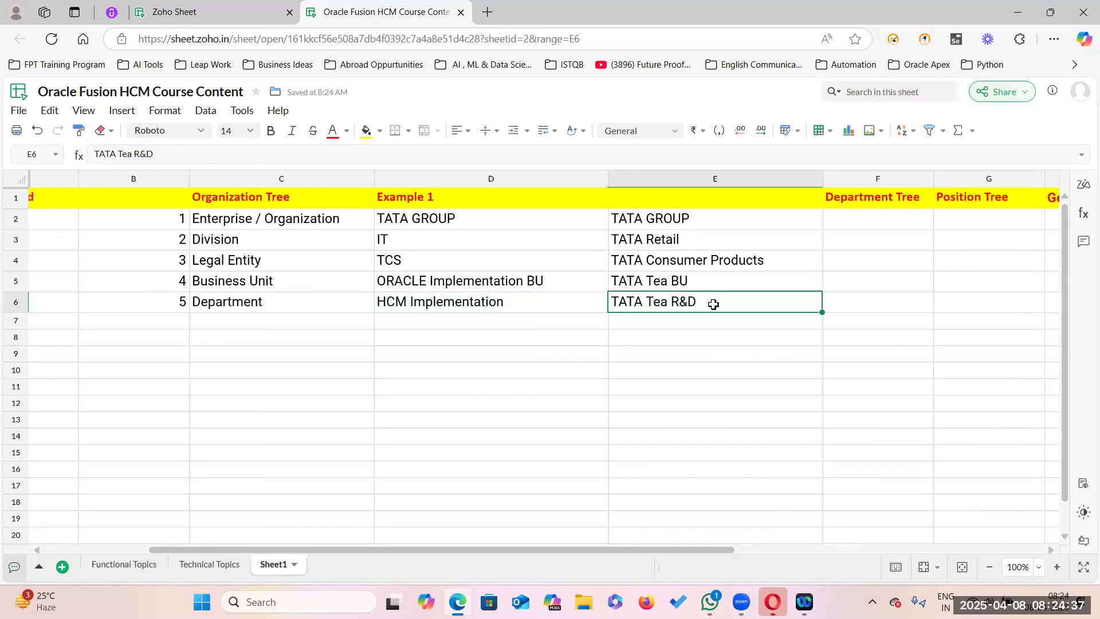
pyautogui.click(712, 282)
pyautogui.click(695, 261)
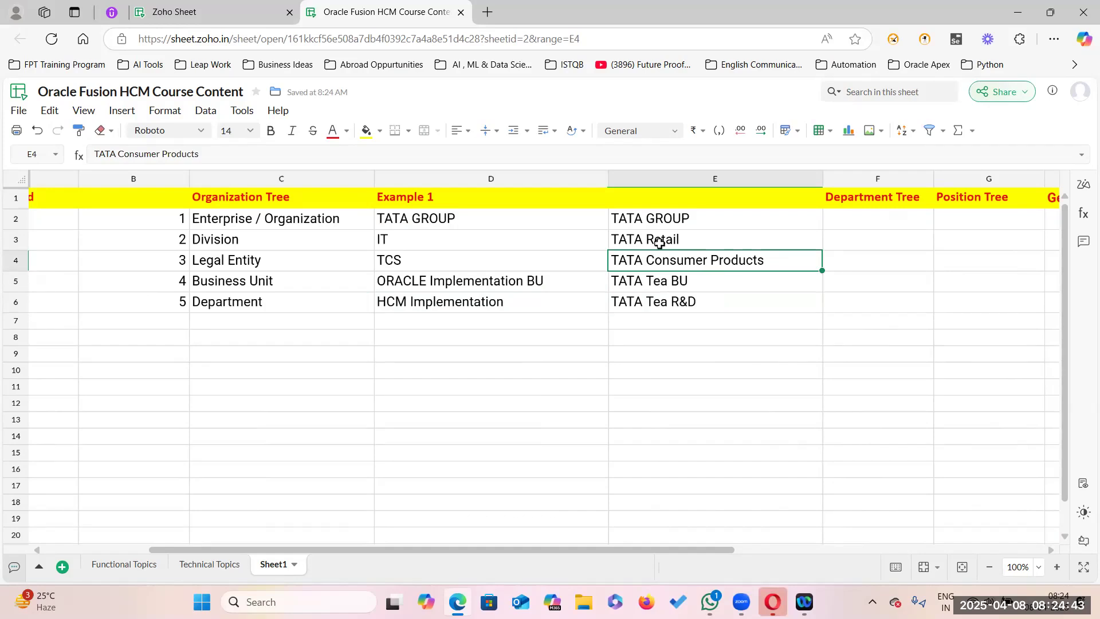
pyautogui.click(704, 241)
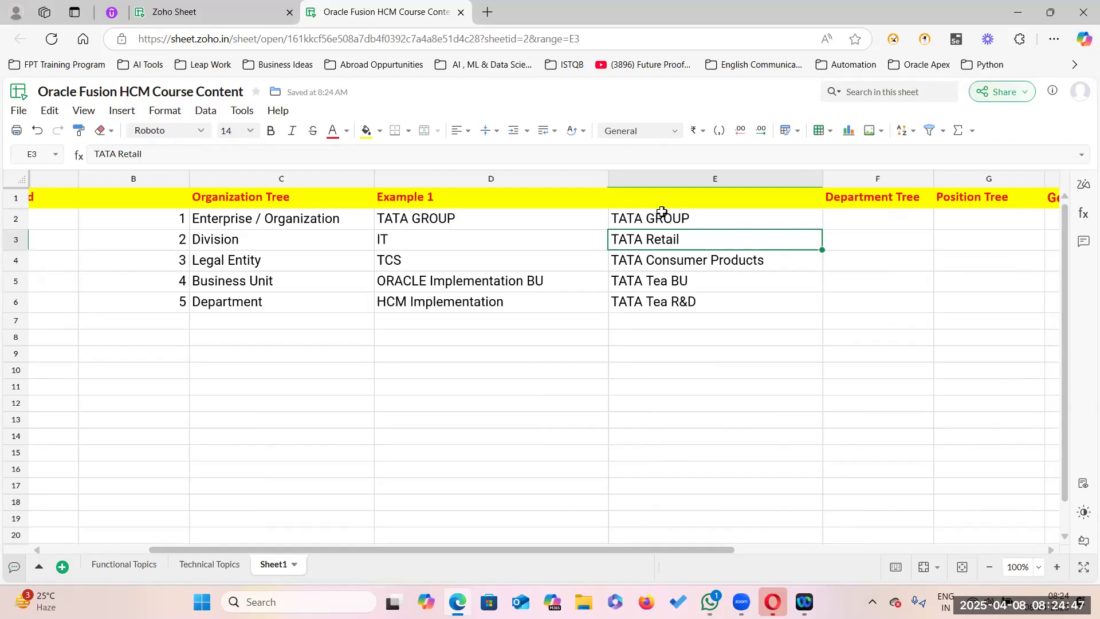
# Step: Copy the "Example 1" header text into E1 and change it to "Example 2"
pyautogui.click(453, 194)
pyautogui.doubleClick(452, 196)
pyautogui.moveTo(450, 194); pyautogui.dragTo(324, 195)
pyautogui.hotkey('ctrl', 'c')
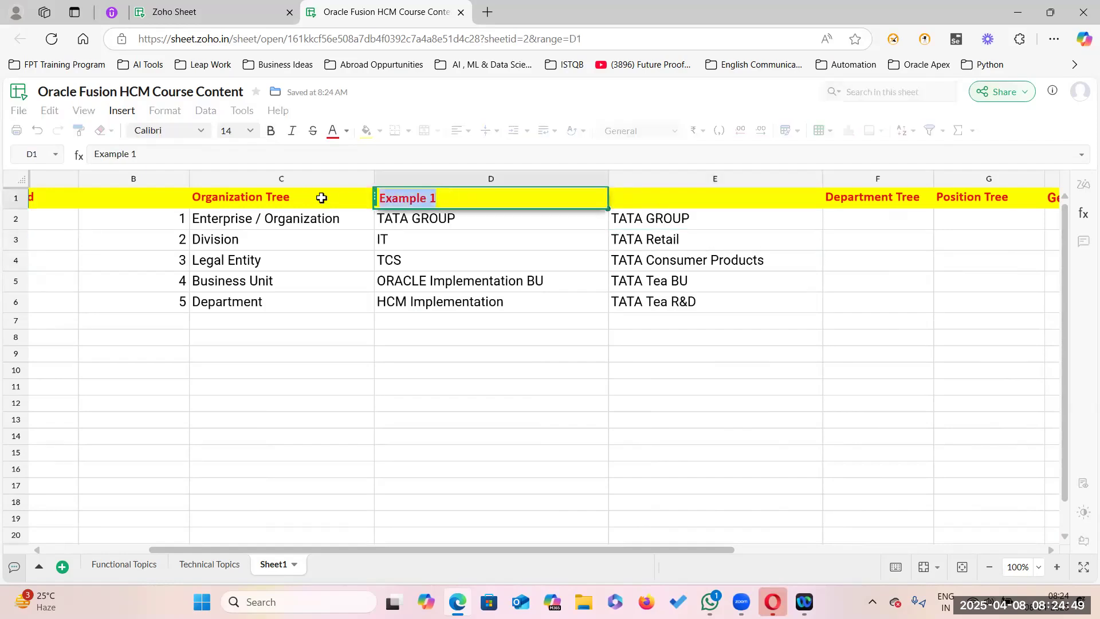
pyautogui.click(690, 195)
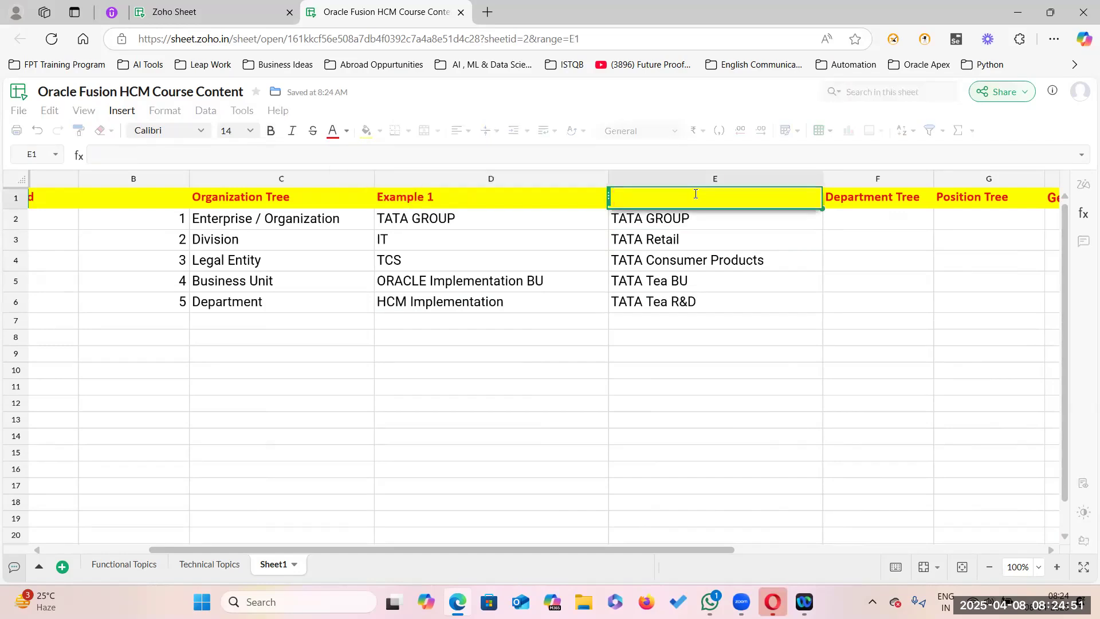
pyautogui.hotkey('ctrl', 'v')
pyautogui.write('2')
pyautogui.click(661, 420)
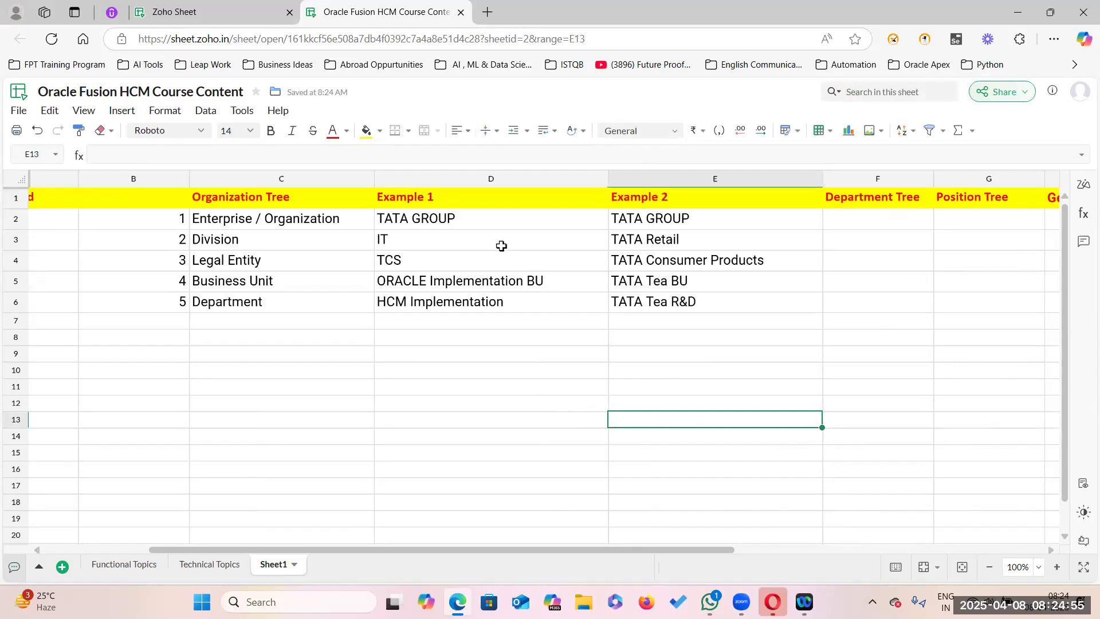
pyautogui.moveTo(526, 300); pyautogui.dragTo(525, 218)
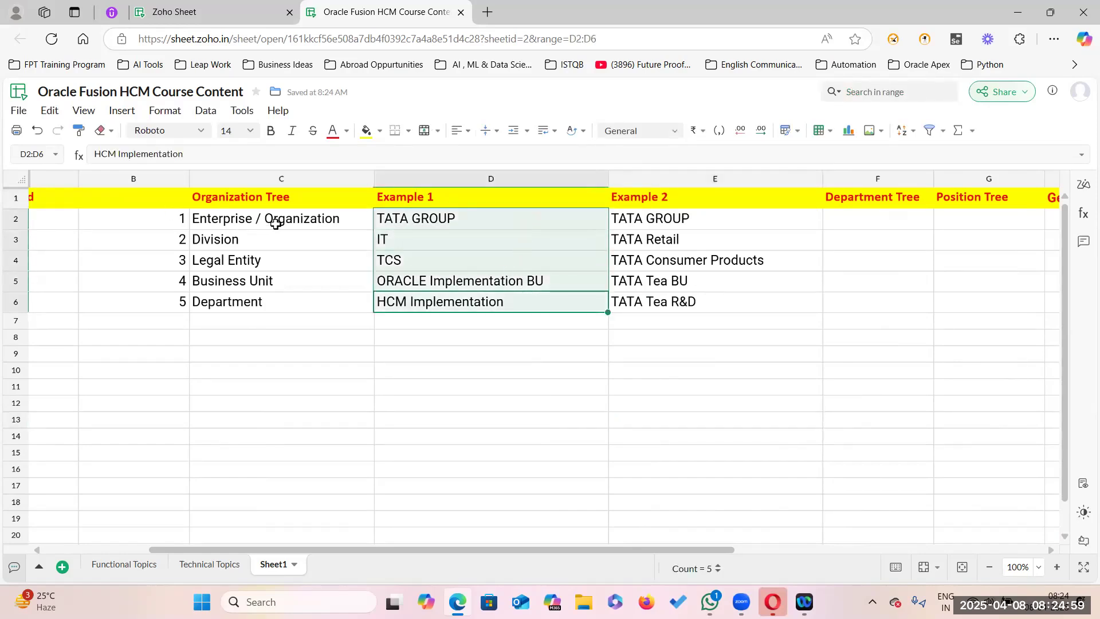
pyautogui.click(687, 295)
pyautogui.doubleClick(260, 196)
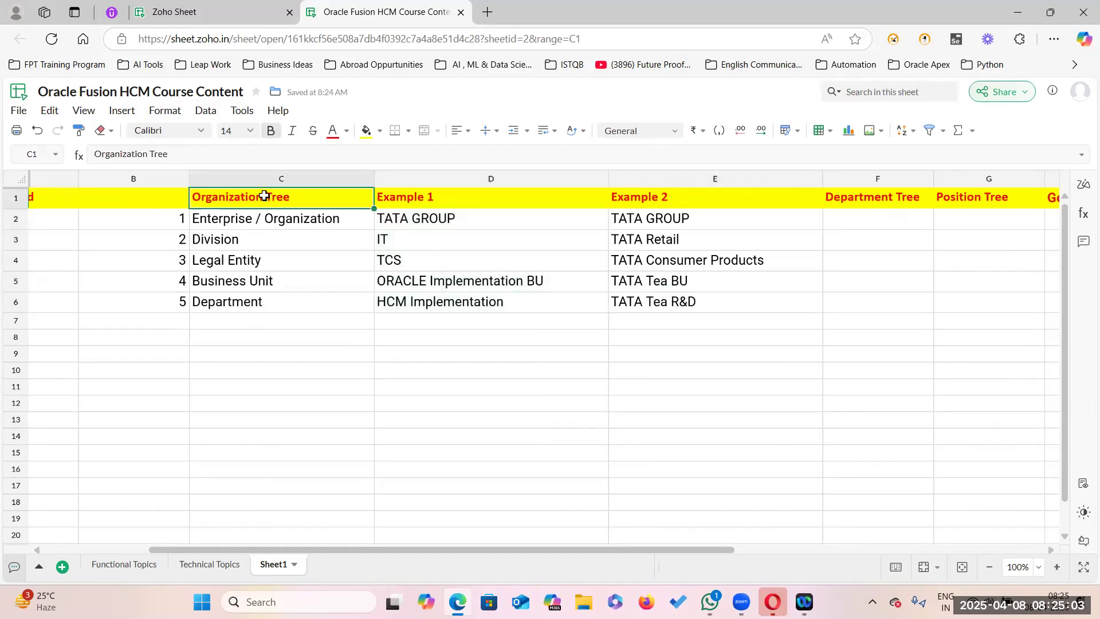
pyautogui.moveTo(264, 198); pyautogui.dragTo(191, 196)
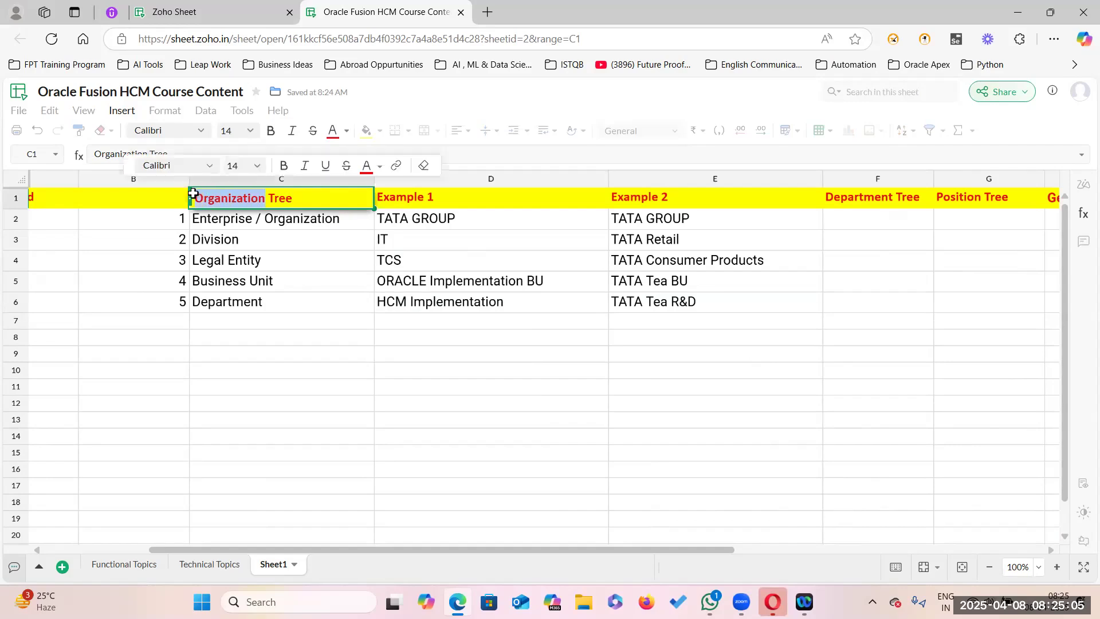
pyautogui.click(457, 336)
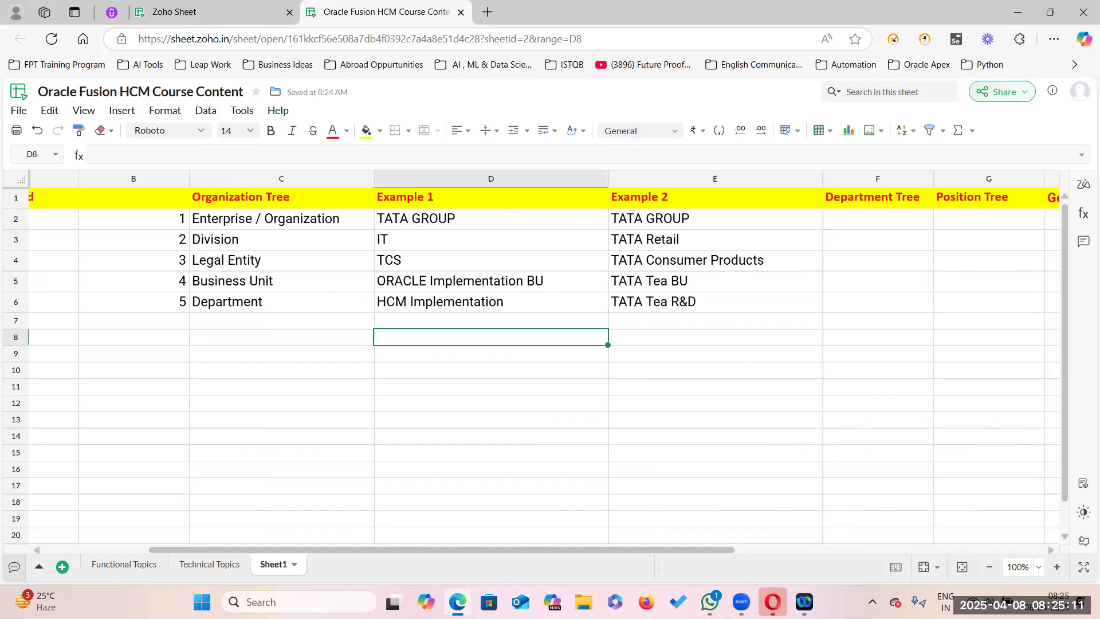
# Step: Rename Sheet1 as "Trees in Oracle Fusion HCM"
pyautogui.doubleClick(272, 566)
pyautogui.press('BackSpace')
pyautogui.write('Trees in Oracle Fusion H')
pyautogui.write('CM Clou')
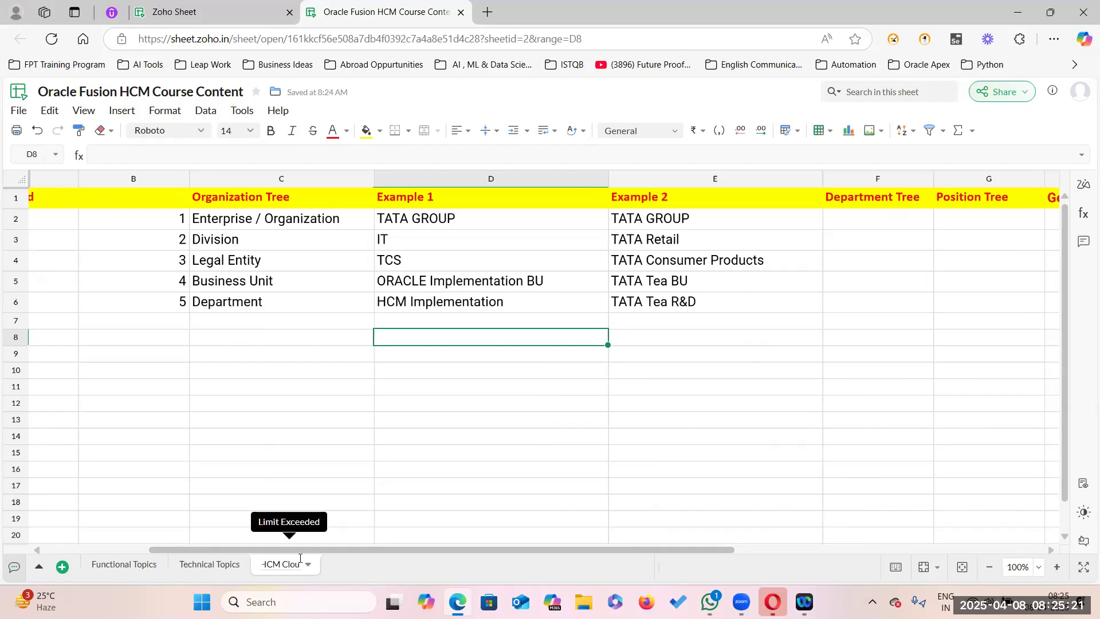
pyautogui.press('BackSpace')
pyautogui.press('BackSpace')
pyautogui.press('BackSpace')
pyautogui.press('BackSpace')
pyautogui.press('BackSpace')
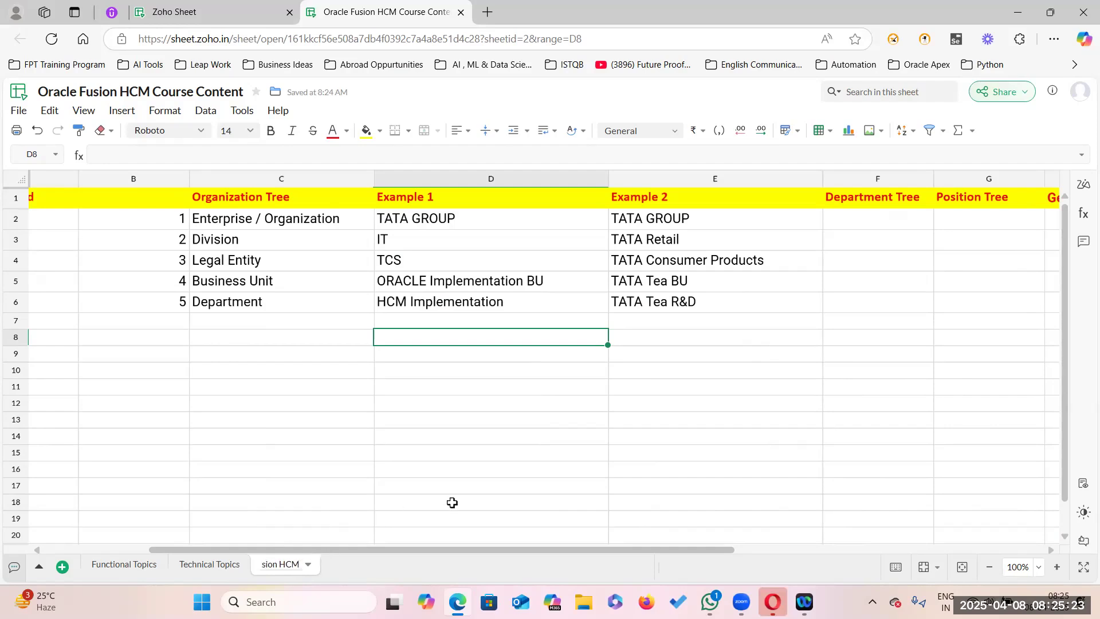
pyautogui.click(474, 487)
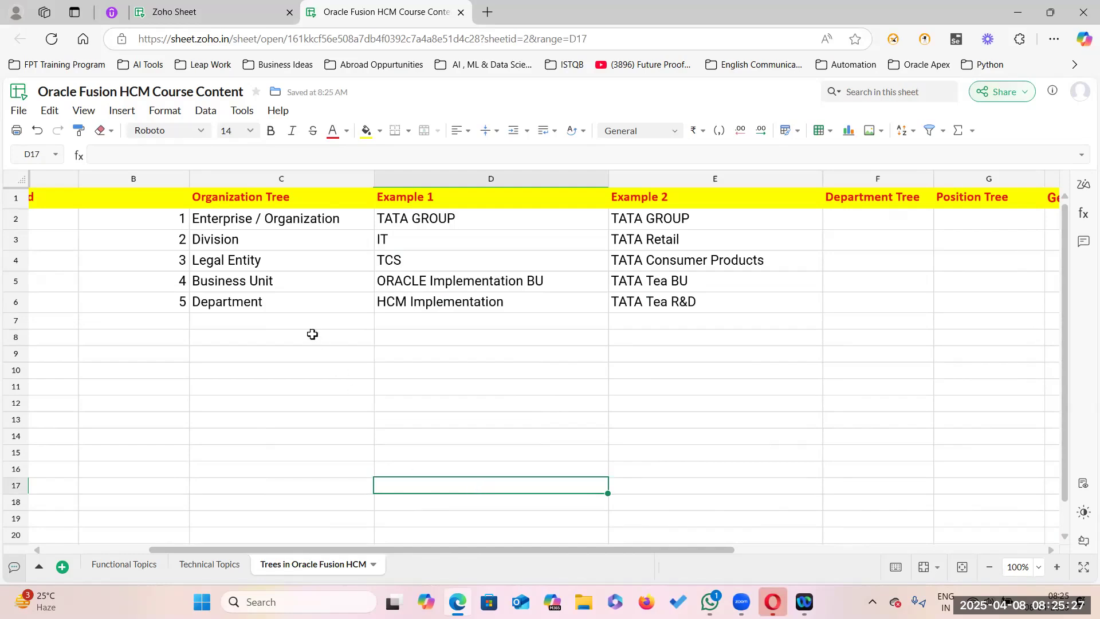
# Step: Enter "S.No" in B1 as the header of the numbering column
pyautogui.click(161, 193)
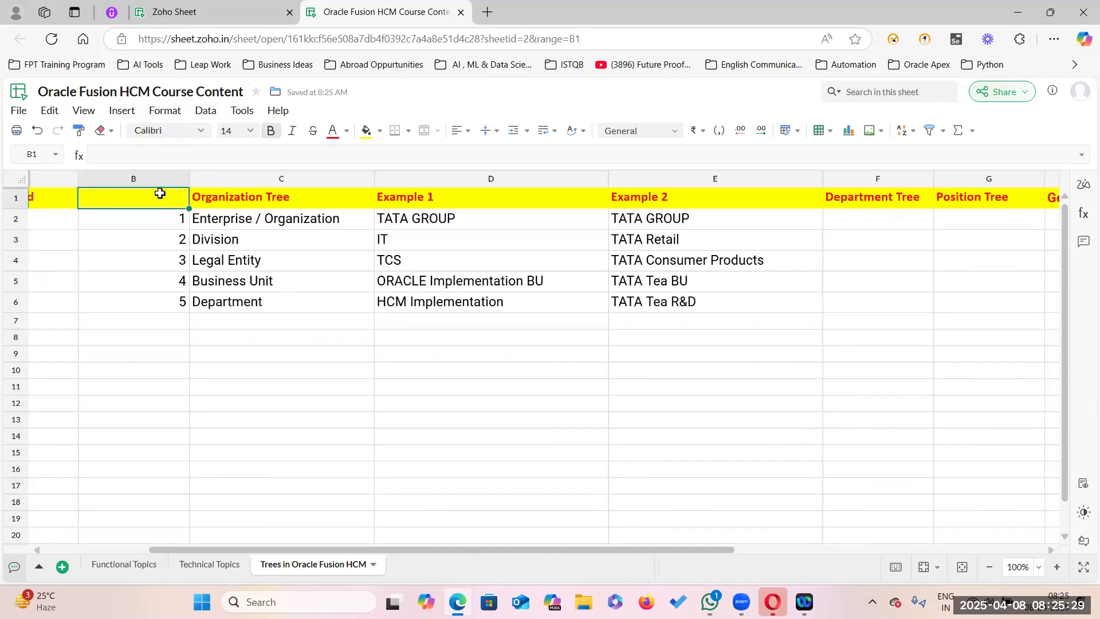
pyautogui.doubleClick(160, 194)
pyautogui.write('S.No')
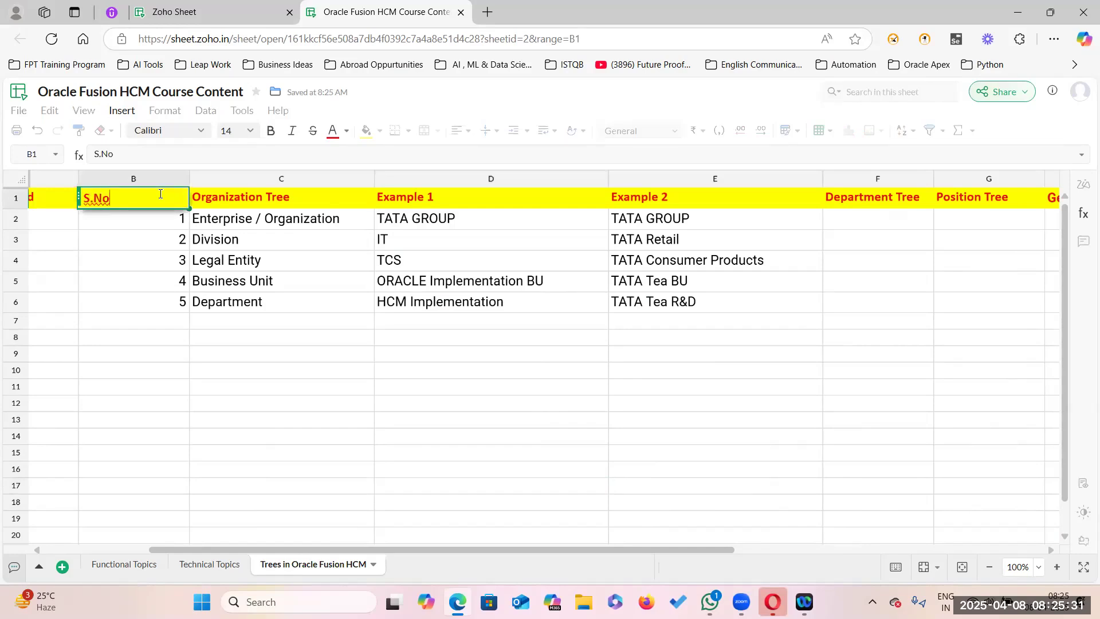
pyautogui.click(372, 420)
# Step: Apply all borders to the Organization Tree table in B1:E6
pyautogui.moveTo(145, 200); pyautogui.dragTo(744, 301)
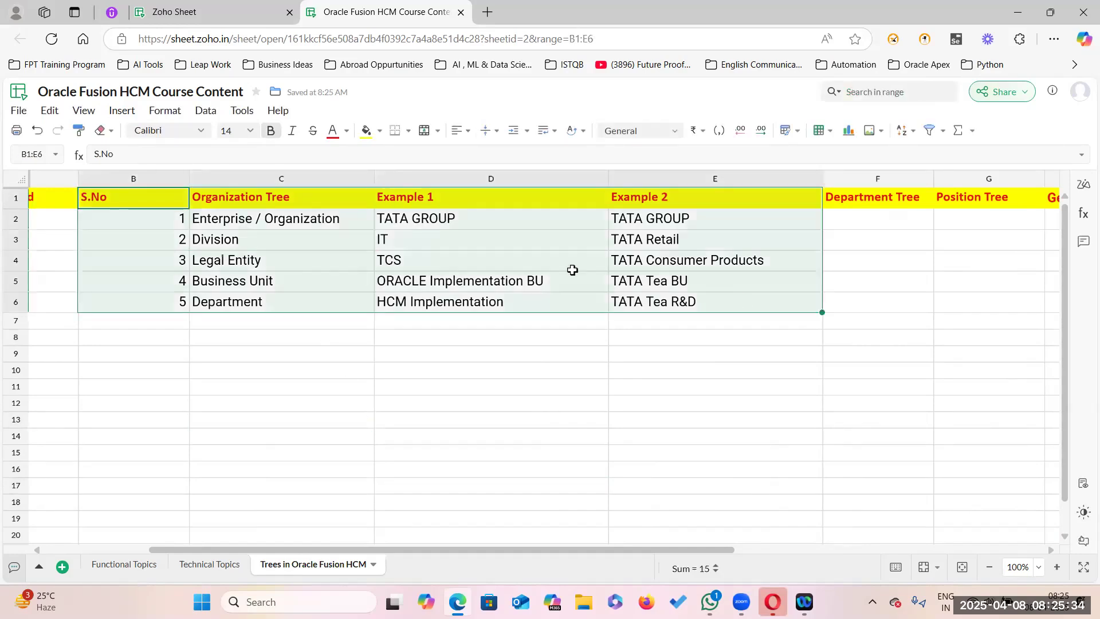
pyautogui.click(408, 130)
pyautogui.click(356, 209)
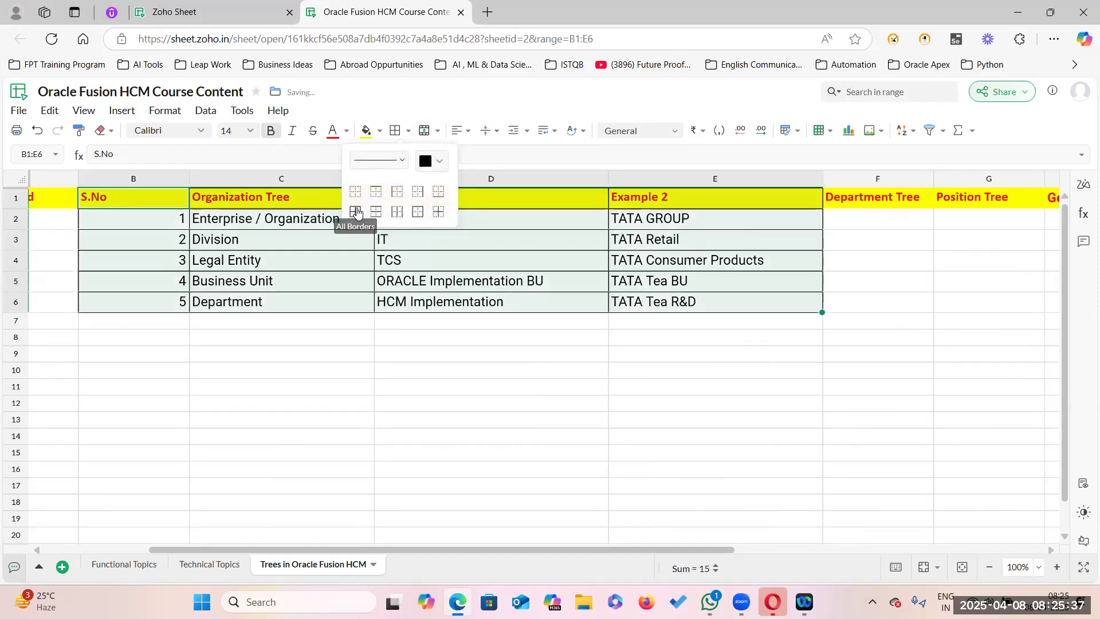
pyautogui.click(441, 372)
pyautogui.click(253, 373)
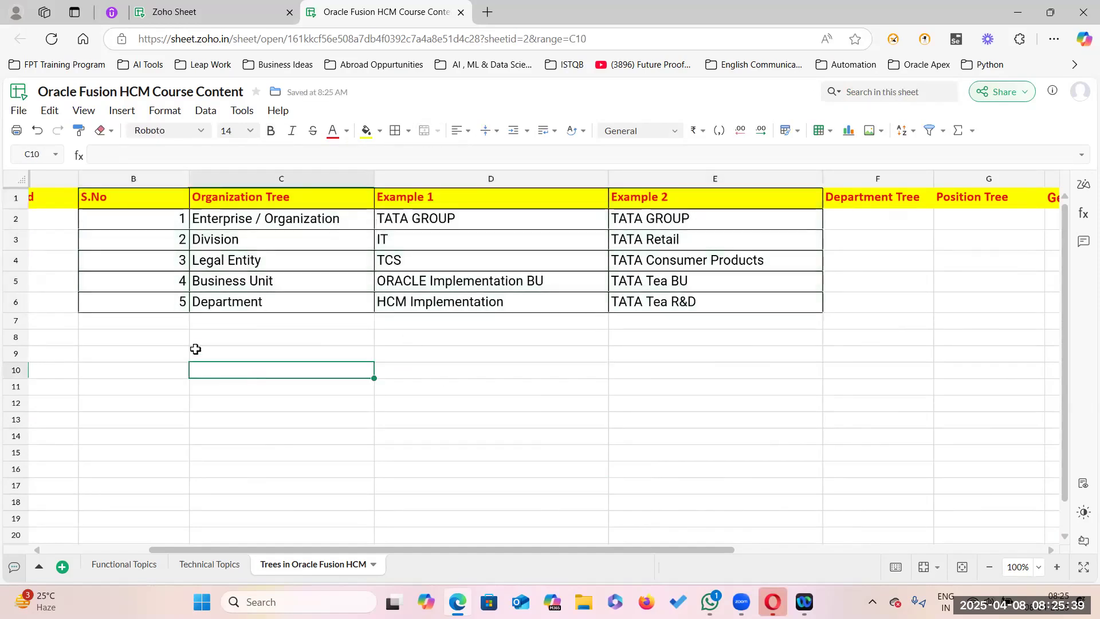
pyautogui.click(487, 11)
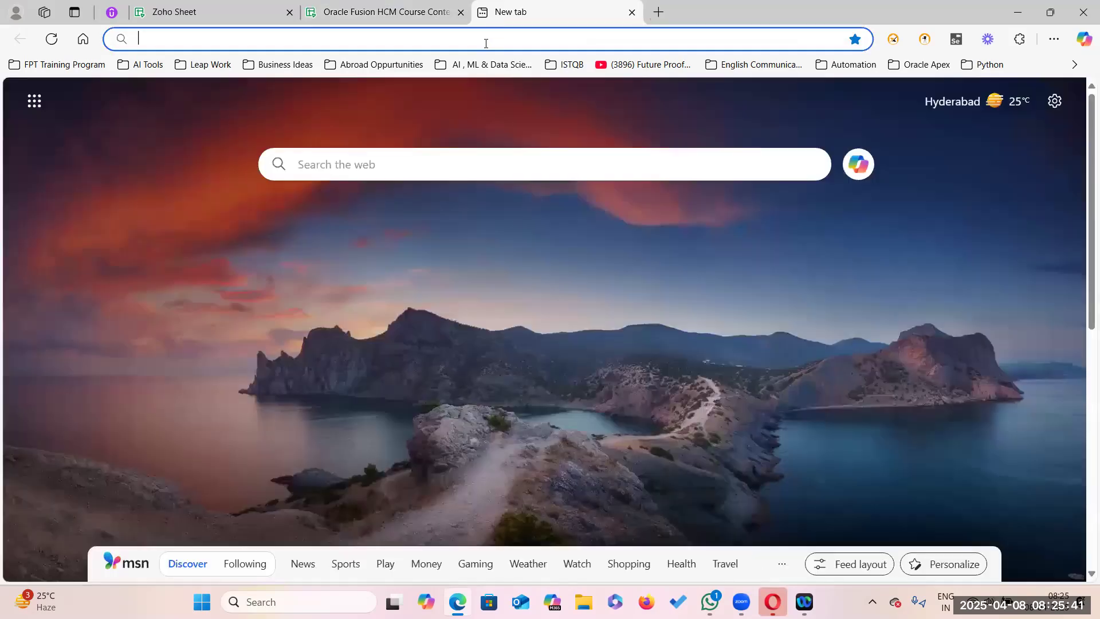
pyautogui.write('me')
pyautogui.press('Return')
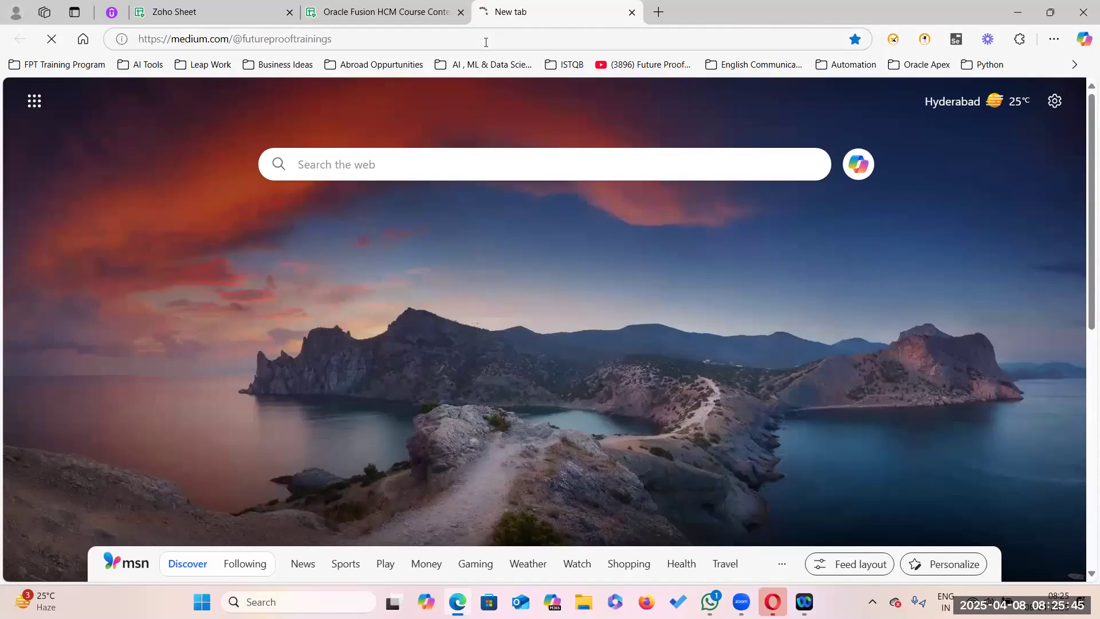
# Step: Open the article "Manage Organization Trees in Oracle Fusion HCM Cloud" and go to its list of tree types
pyautogui.scroll(-4, 339, 362)
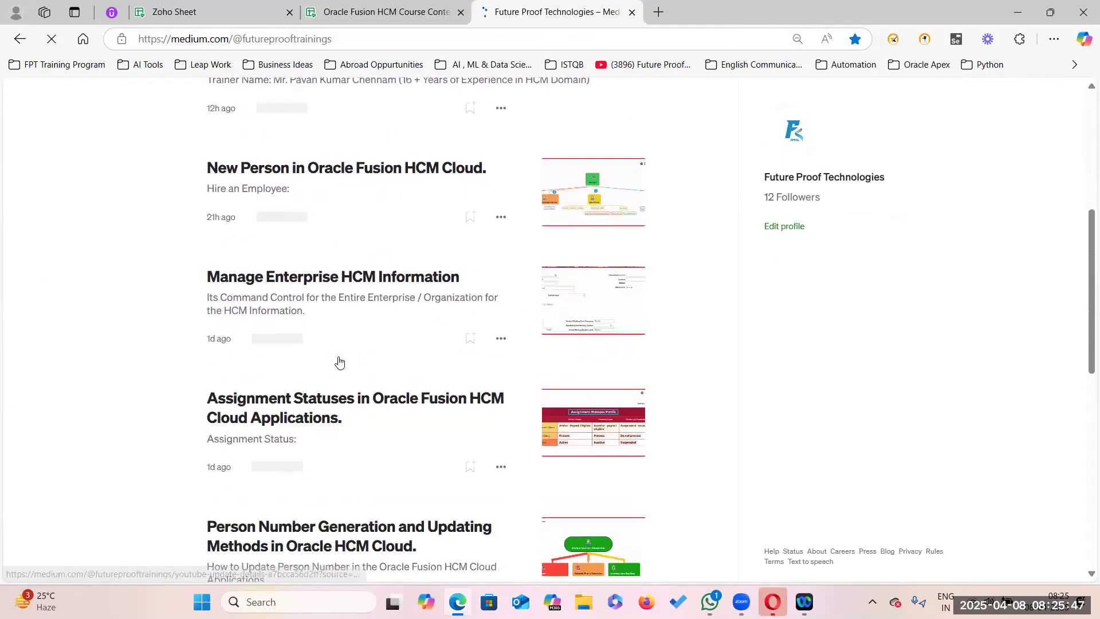
pyautogui.scroll(-7, 339, 359)
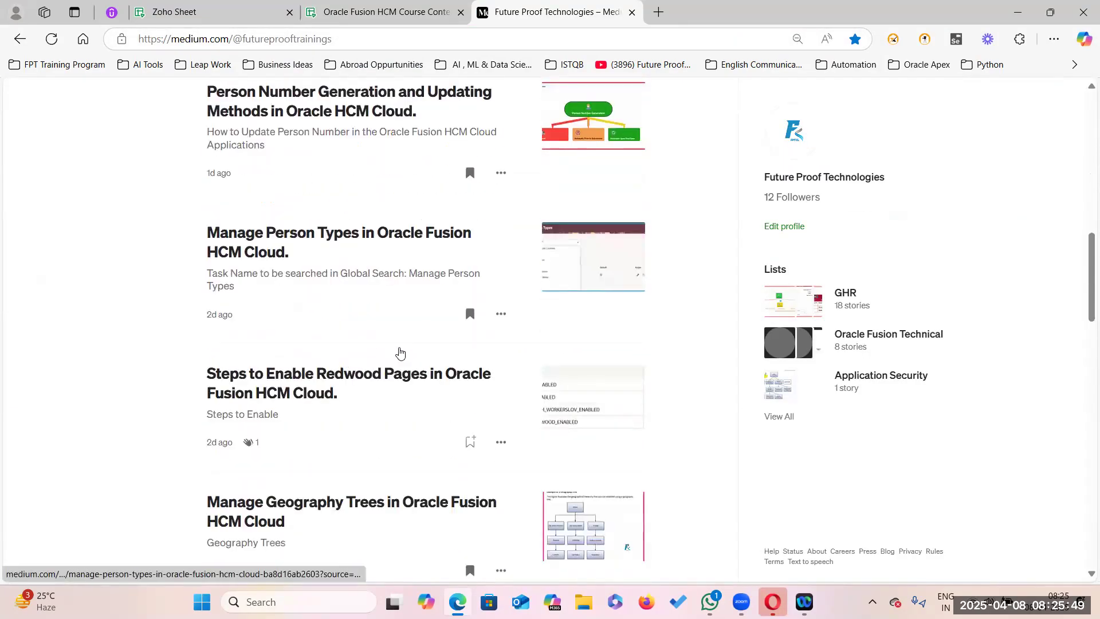
pyautogui.scroll(-3, 401, 349)
pyautogui.scroll(-3, 318, 431)
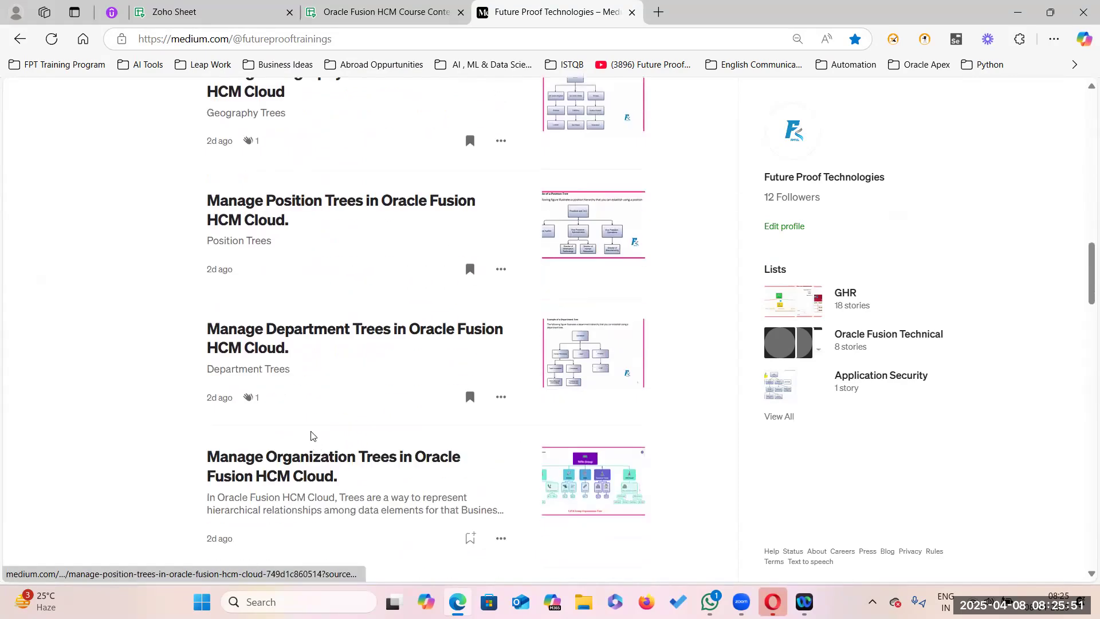
pyautogui.scroll(-2, 311, 436)
pyautogui.click(318, 337)
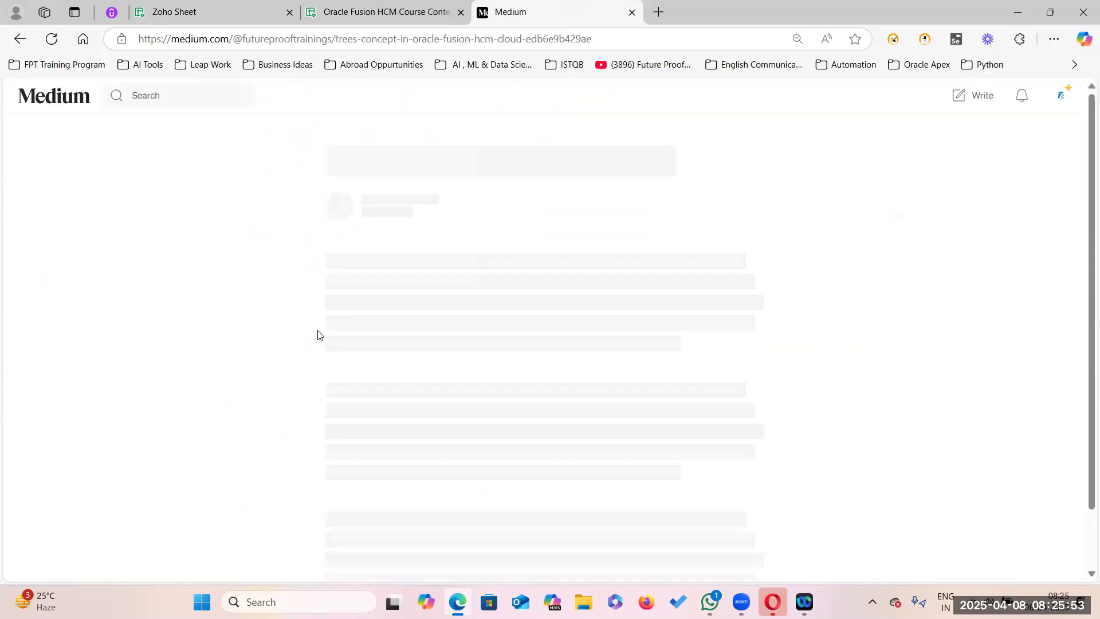
pyautogui.scroll(-4, 321, 338)
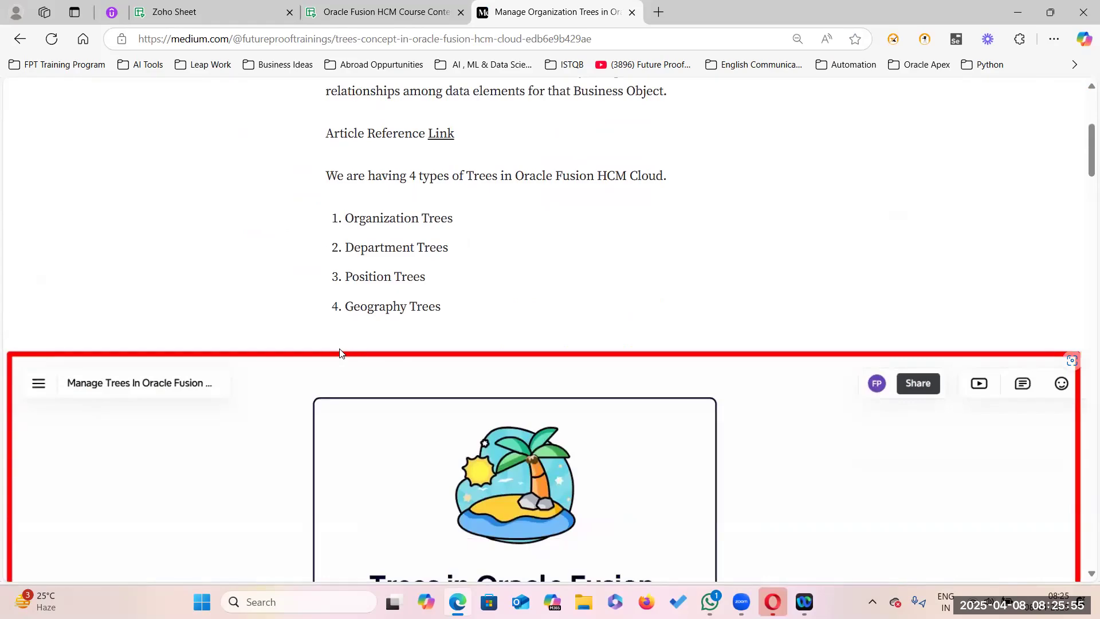
# Step: Read the article from its four tree types through the Organization Trees section to the TATA Group Organization Tree diagram
pyautogui.scroll(-4, 341, 351)
pyautogui.scroll(7, 346, 350)
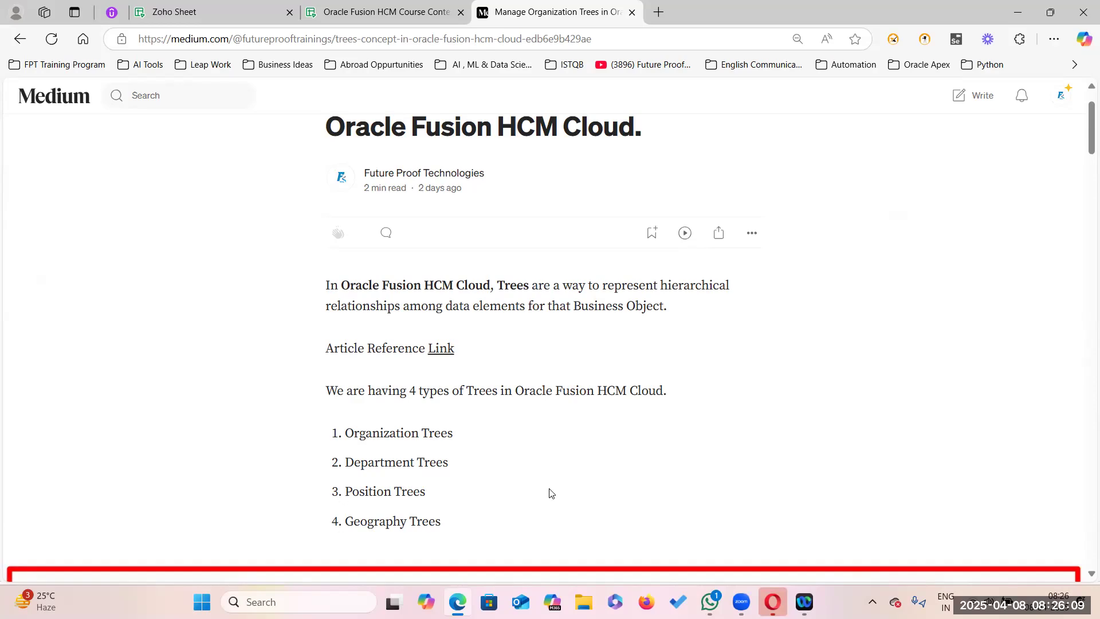
pyautogui.scroll(-8, 550, 490)
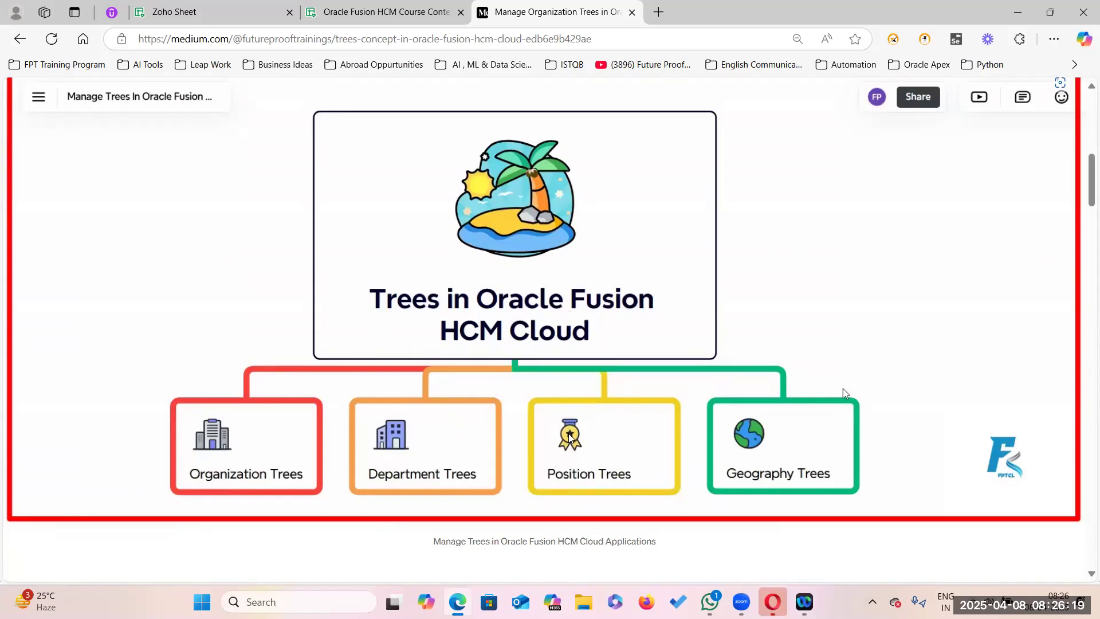
pyautogui.scroll(-5, 789, 487)
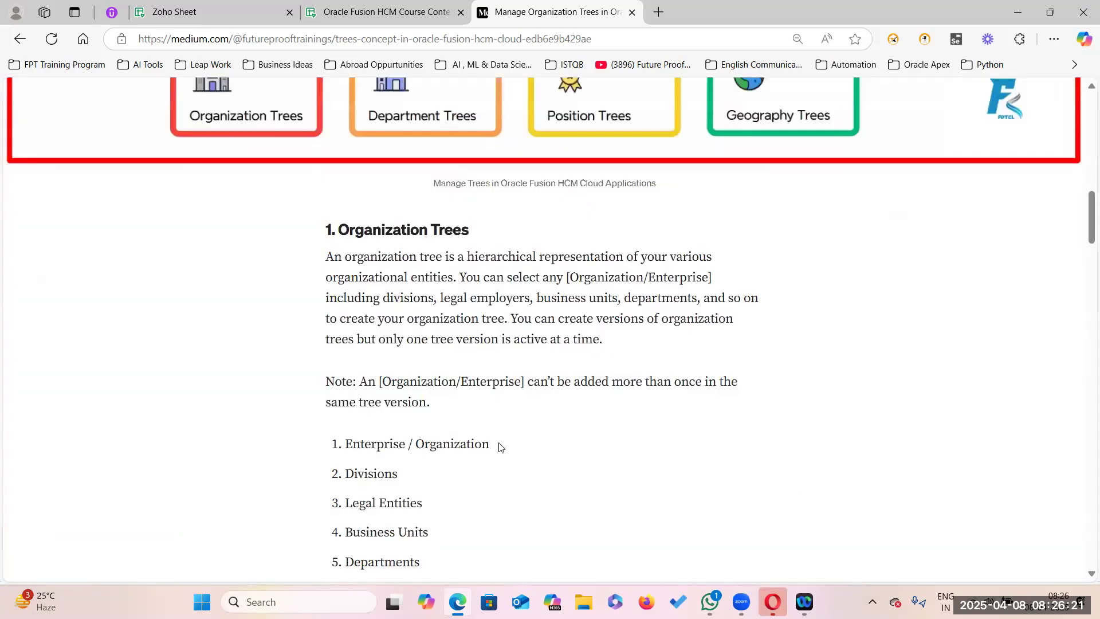
pyautogui.scroll(-1, 358, 415)
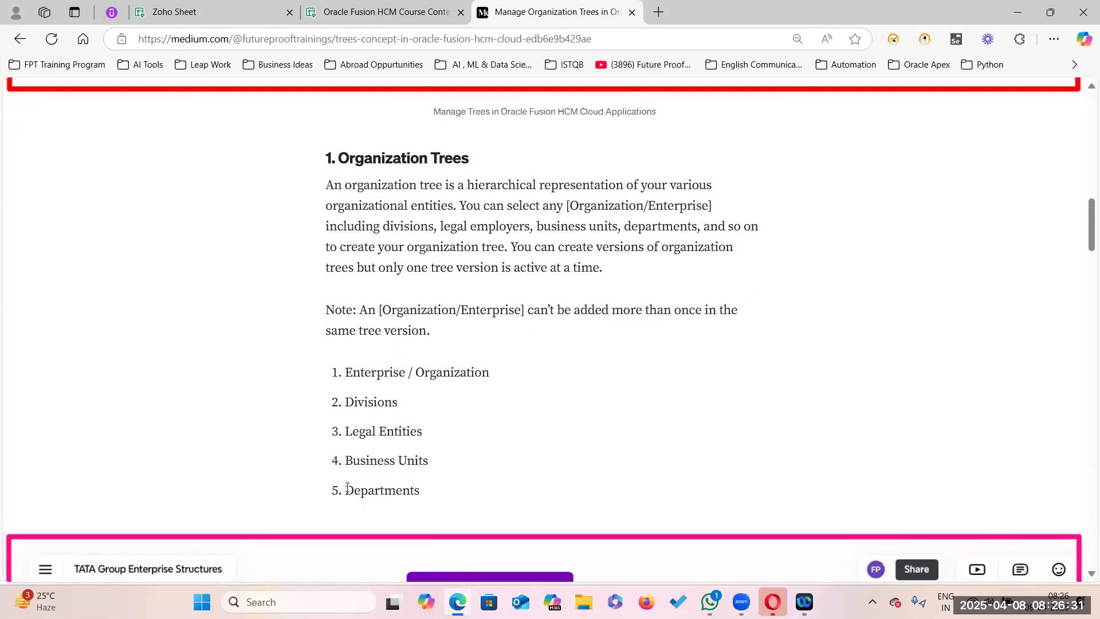
pyautogui.scroll(-6, 485, 489)
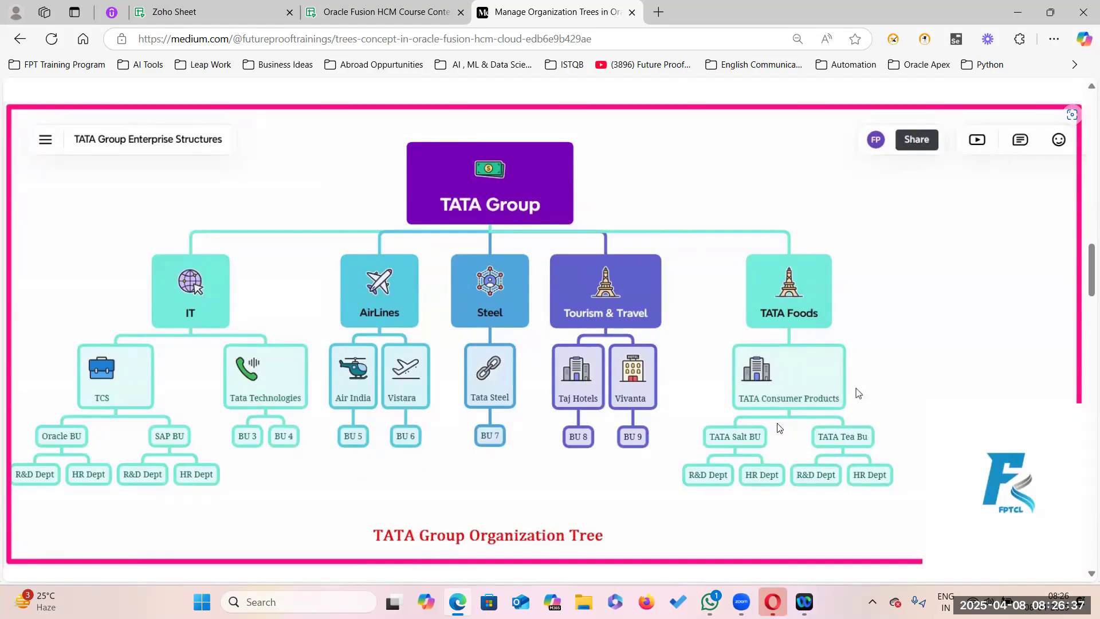
# Step: Change the Example 2 division in E3 of the course content spreadsheet to "TATA Foods", matching the article's diagram
pyautogui.click(365, 17)
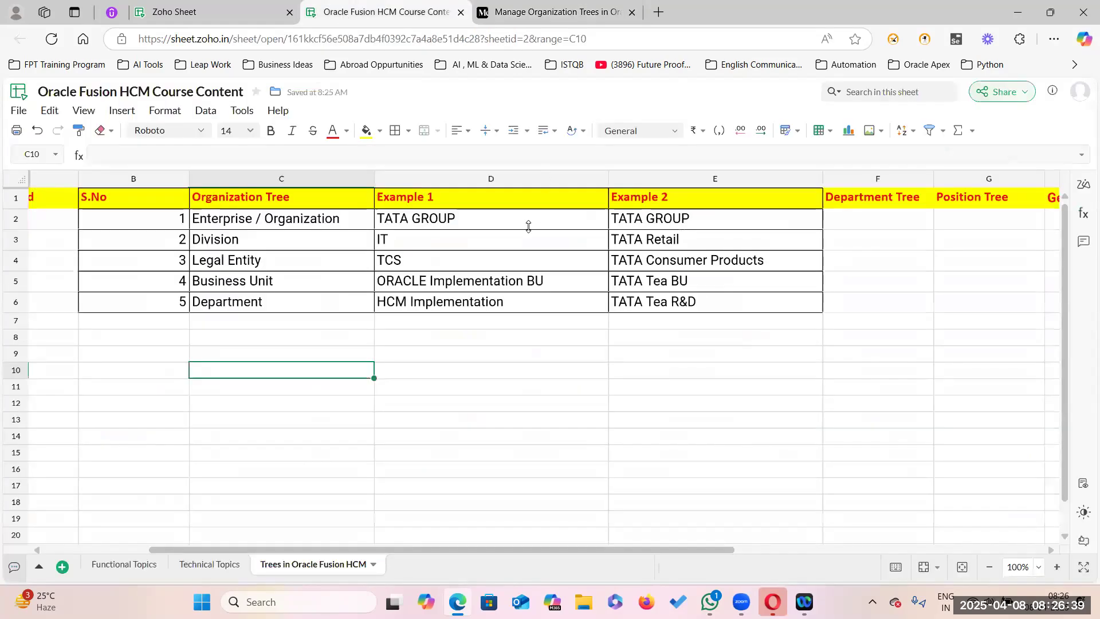
pyautogui.click(682, 238)
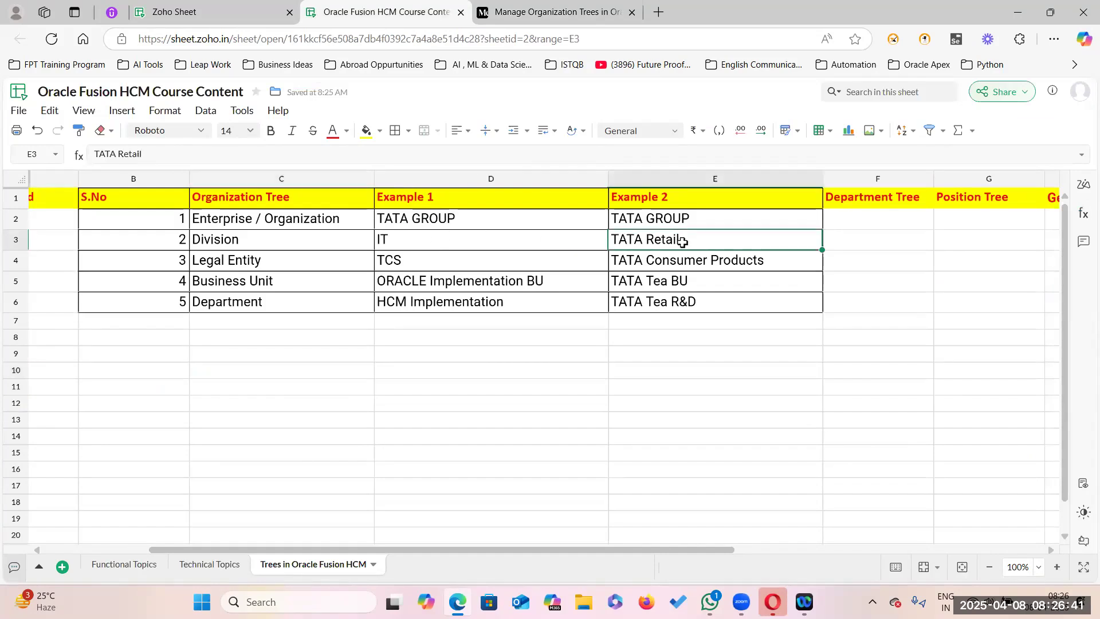
pyautogui.doubleClick(664, 239)
pyautogui.doubleClick(666, 241)
pyautogui.press('BackSpace')
pyautogui.write('Foods')
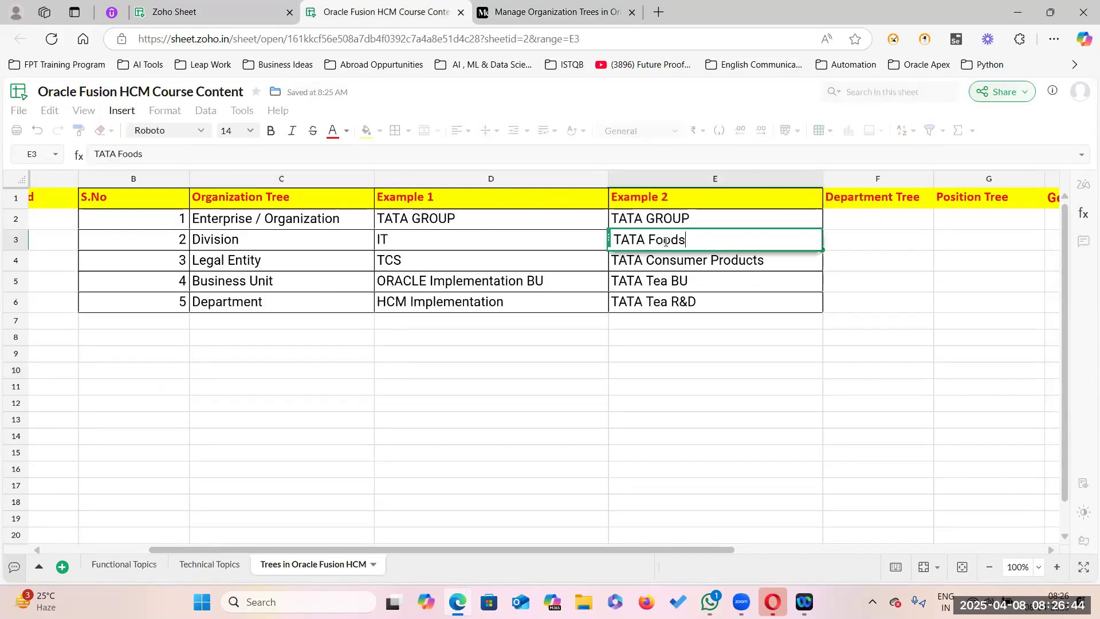
pyautogui.click(510, 14)
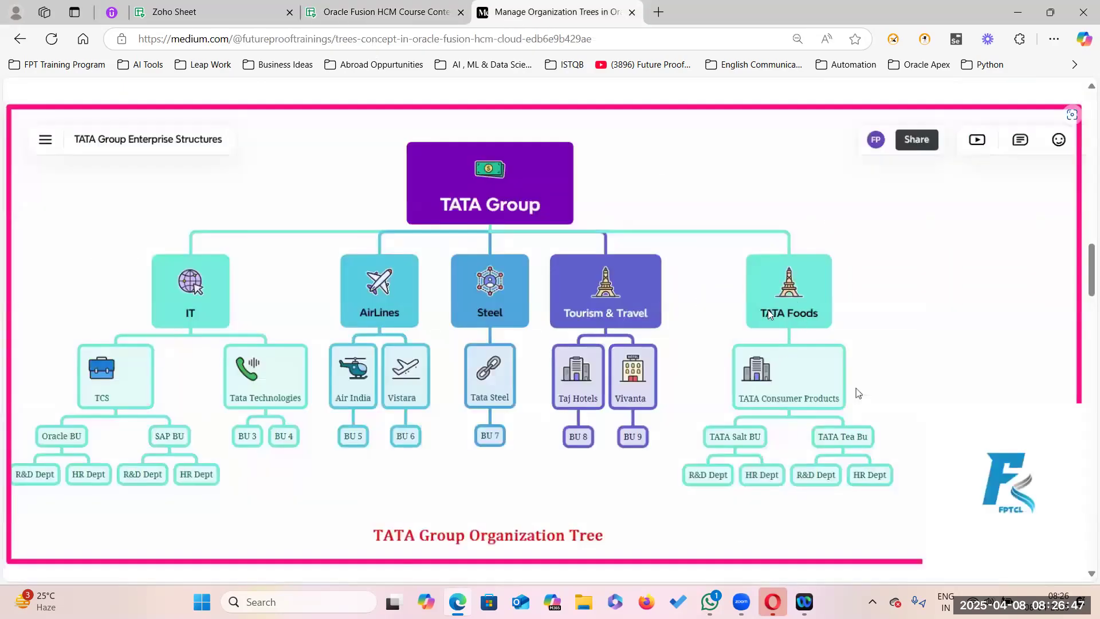
pyautogui.click(428, 15)
pyautogui.click(681, 351)
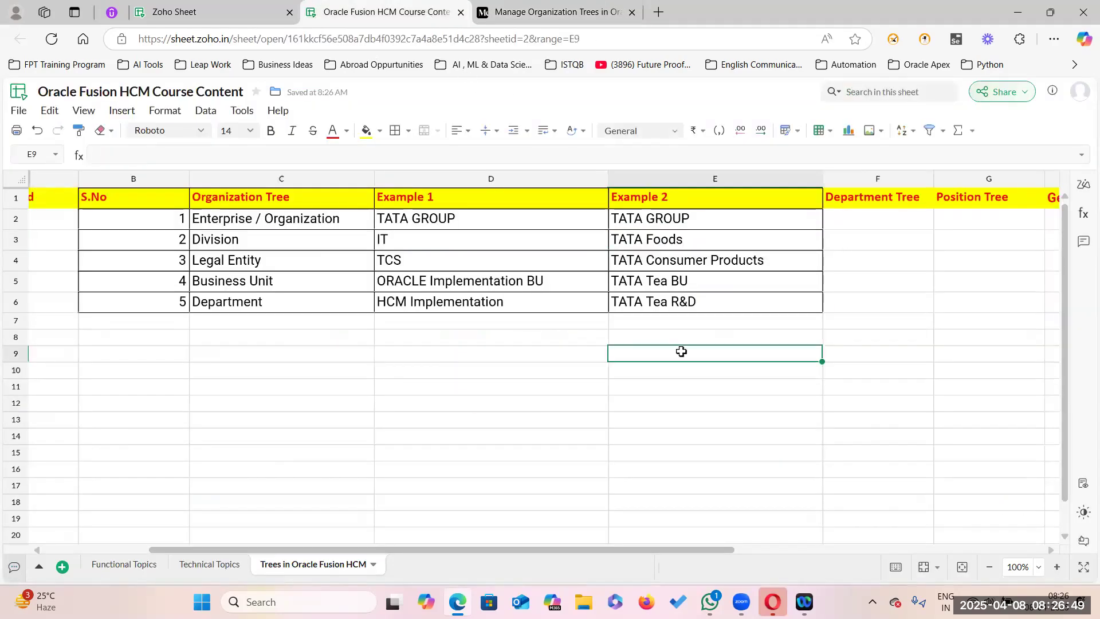
# Step: Compare both example columns of the spreadsheet with the TATA Group Organization Tree diagram in the Medium article, level by level
pyautogui.click(547, 17)
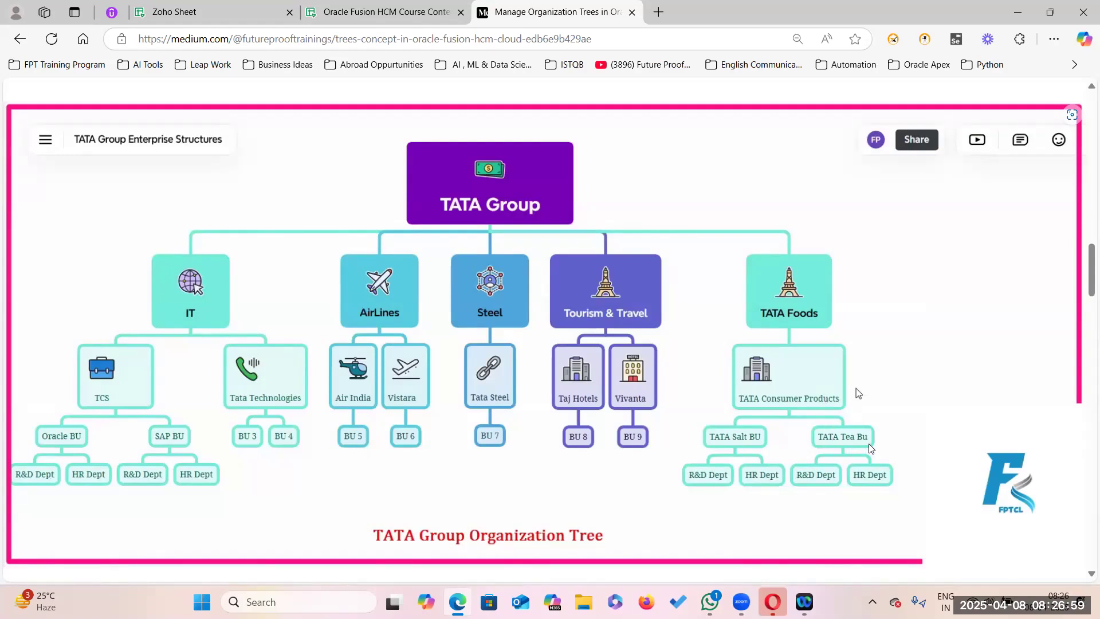
pyautogui.click(384, 12)
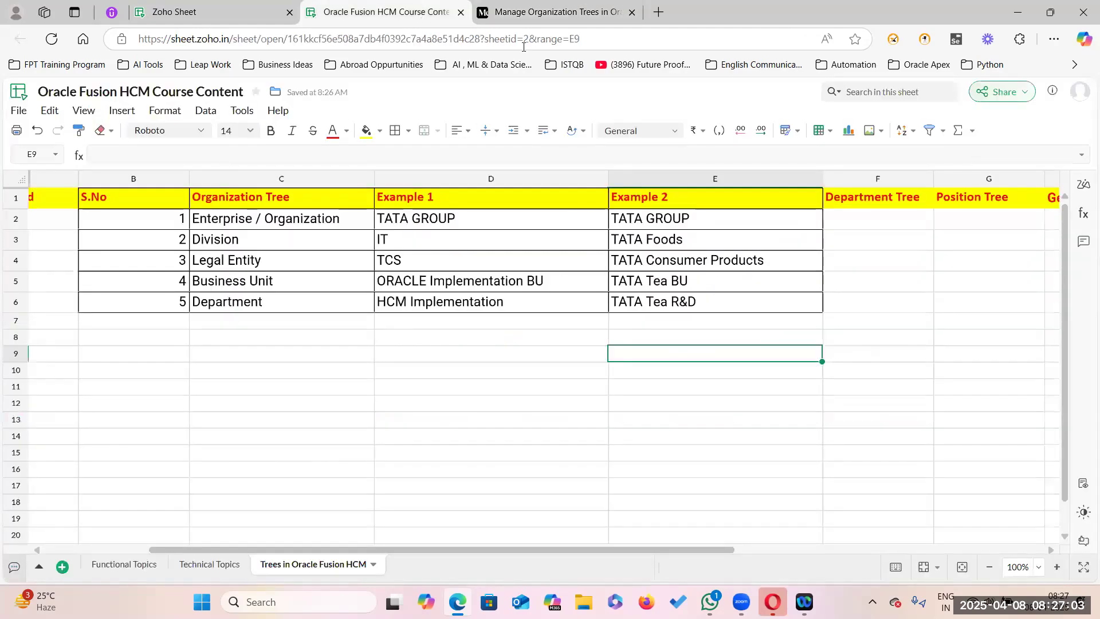
pyautogui.click(550, 12)
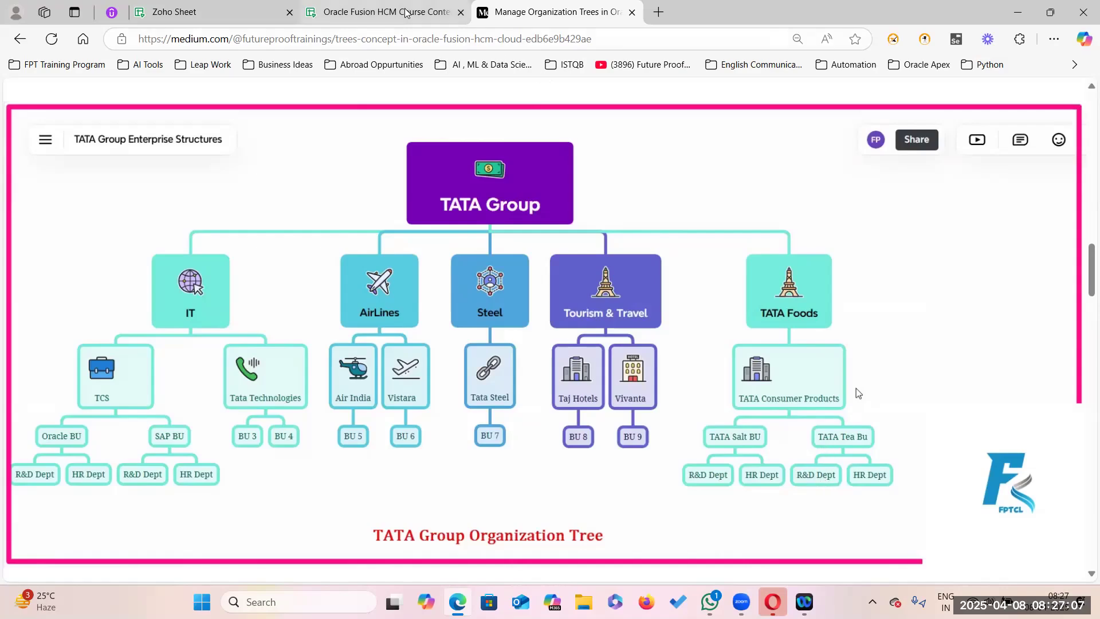
pyautogui.click(384, 11)
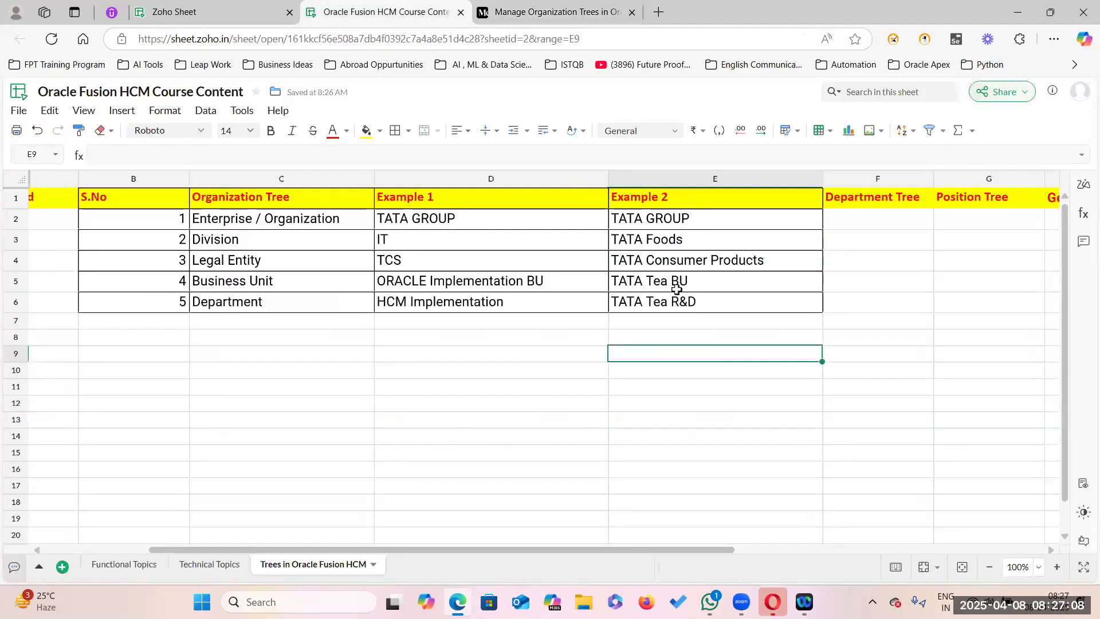
pyautogui.click(549, 12)
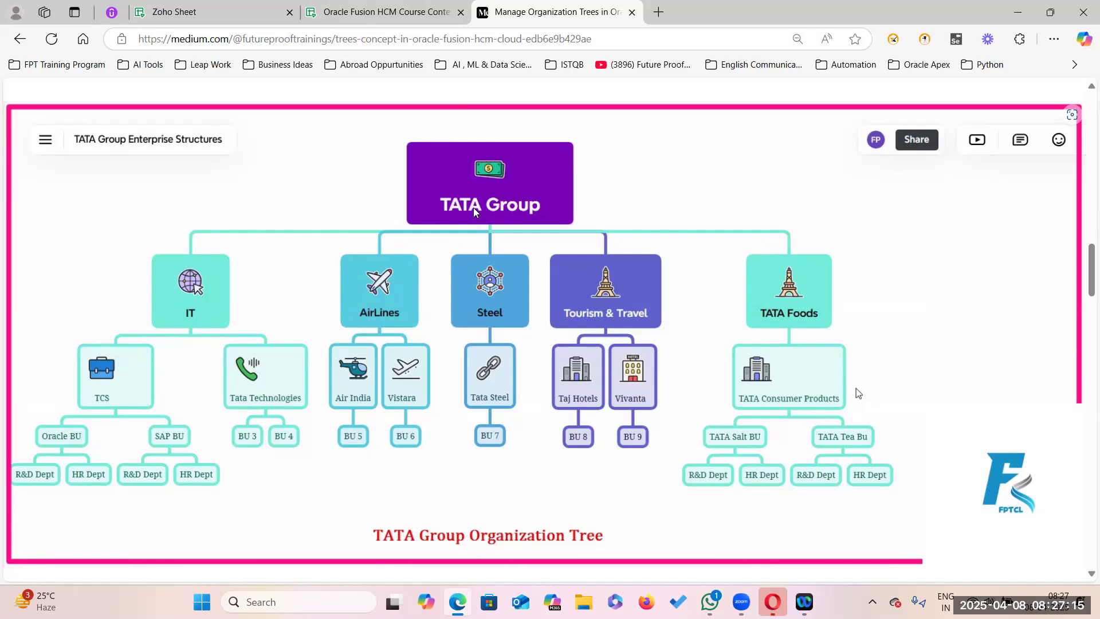
pyautogui.click(382, 12)
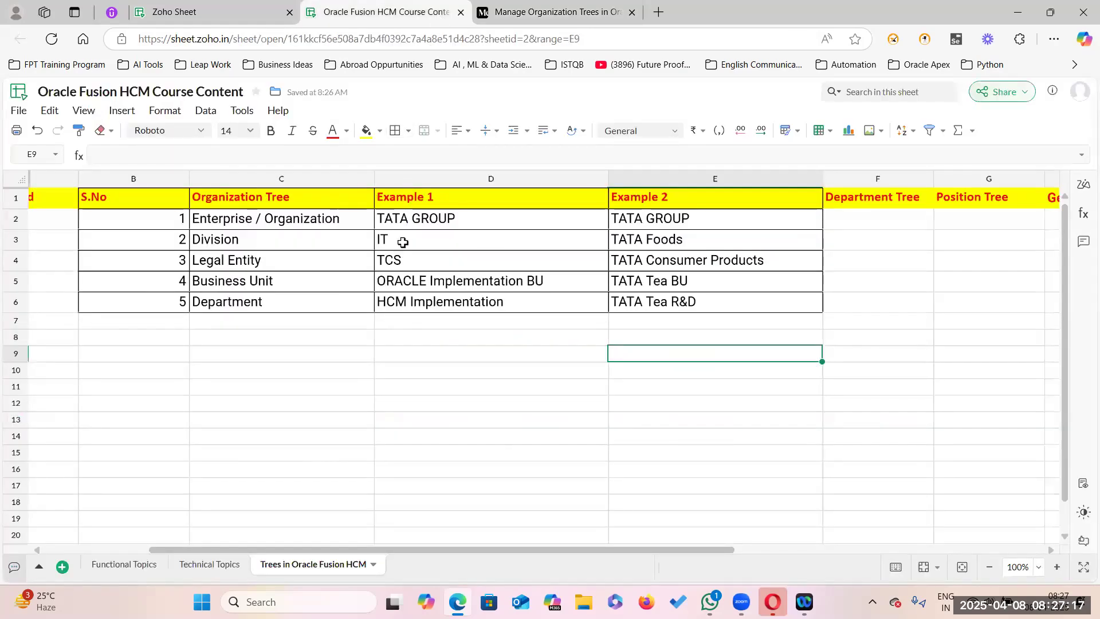
pyautogui.click(550, 12)
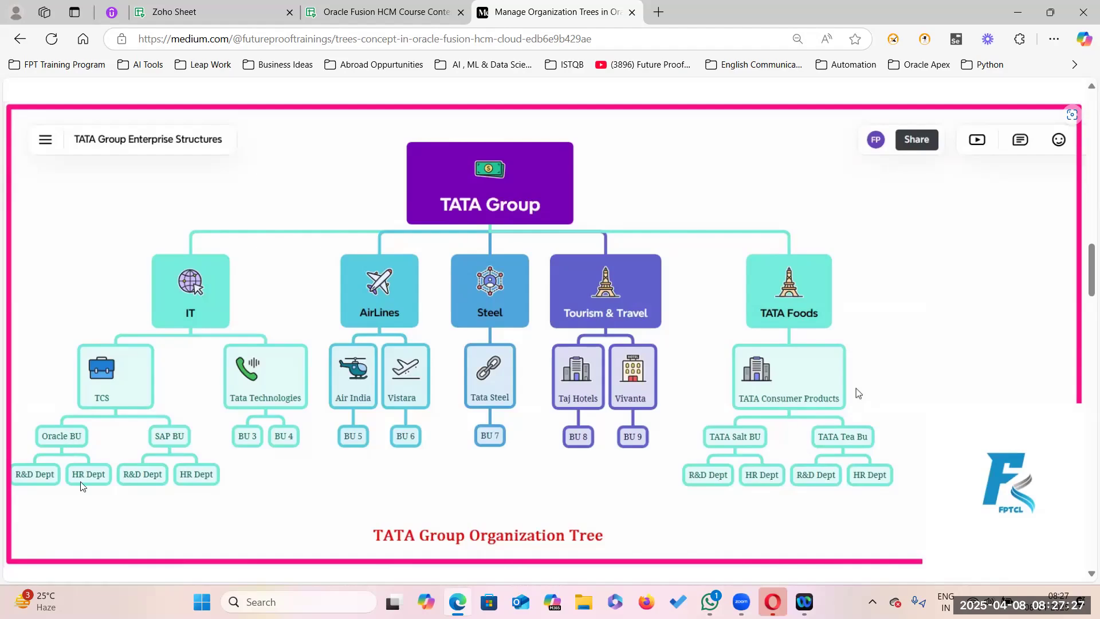
pyautogui.click(393, 15)
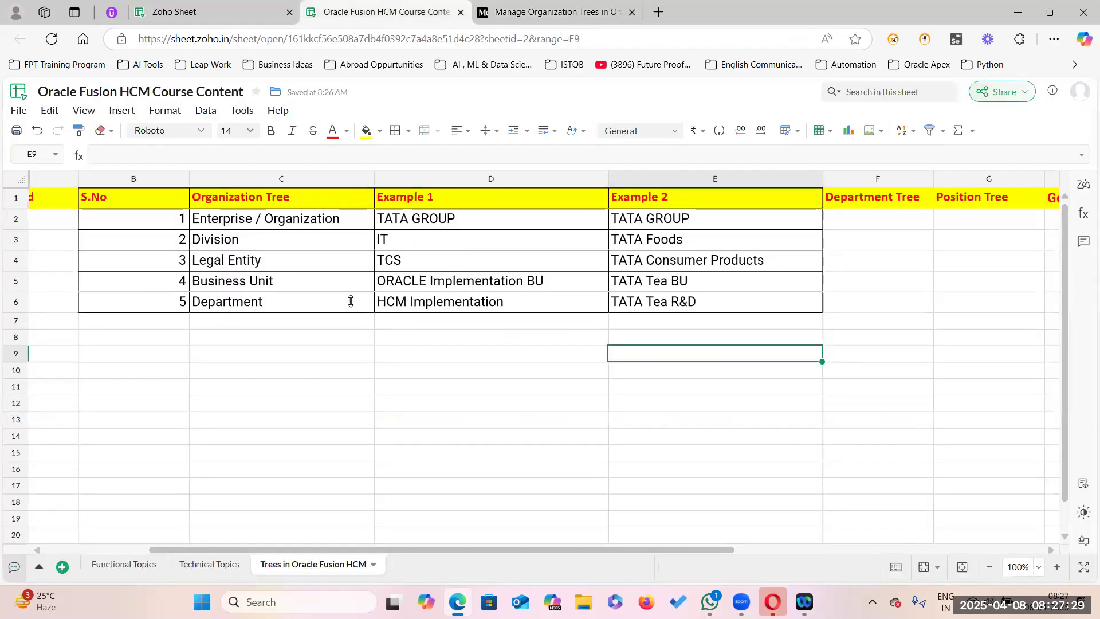
# Step: Review the Organization Tree table in B1:E6, including the business unit entries of both examples
pyautogui.click(453, 304)
pyautogui.click(506, 346)
pyautogui.moveTo(117, 198); pyautogui.dragTo(739, 304)
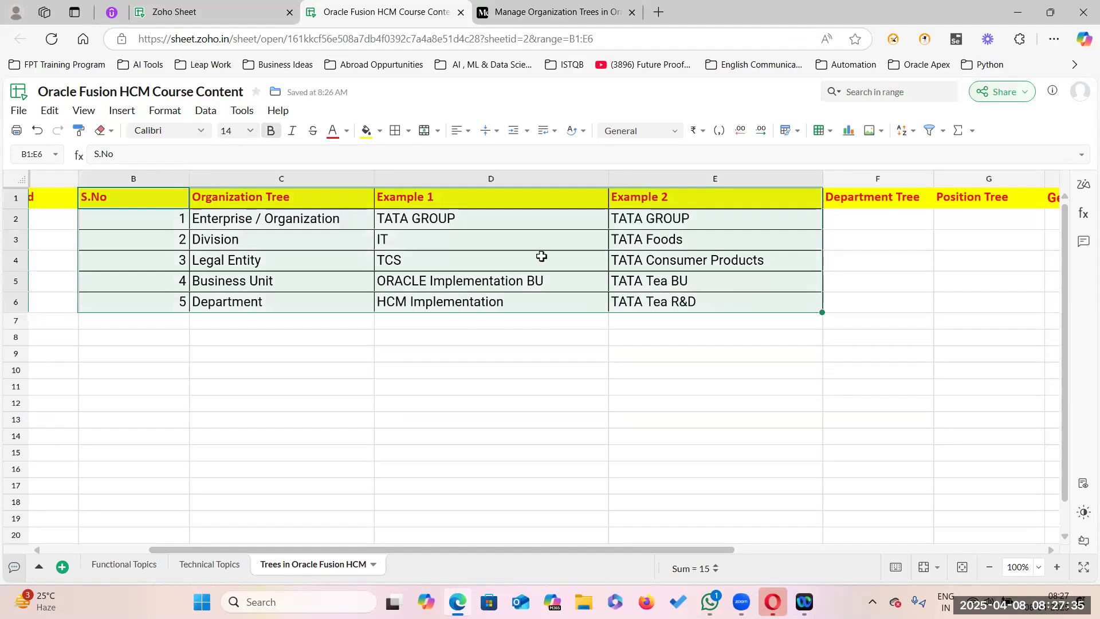
pyautogui.rightClick(371, 206)
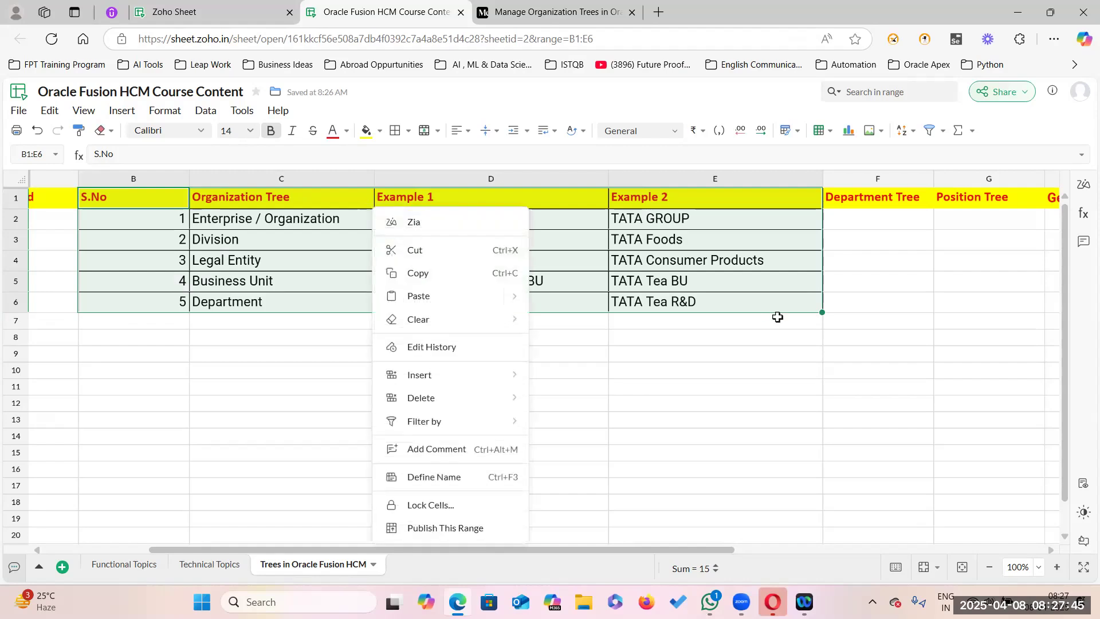
pyautogui.click(785, 323)
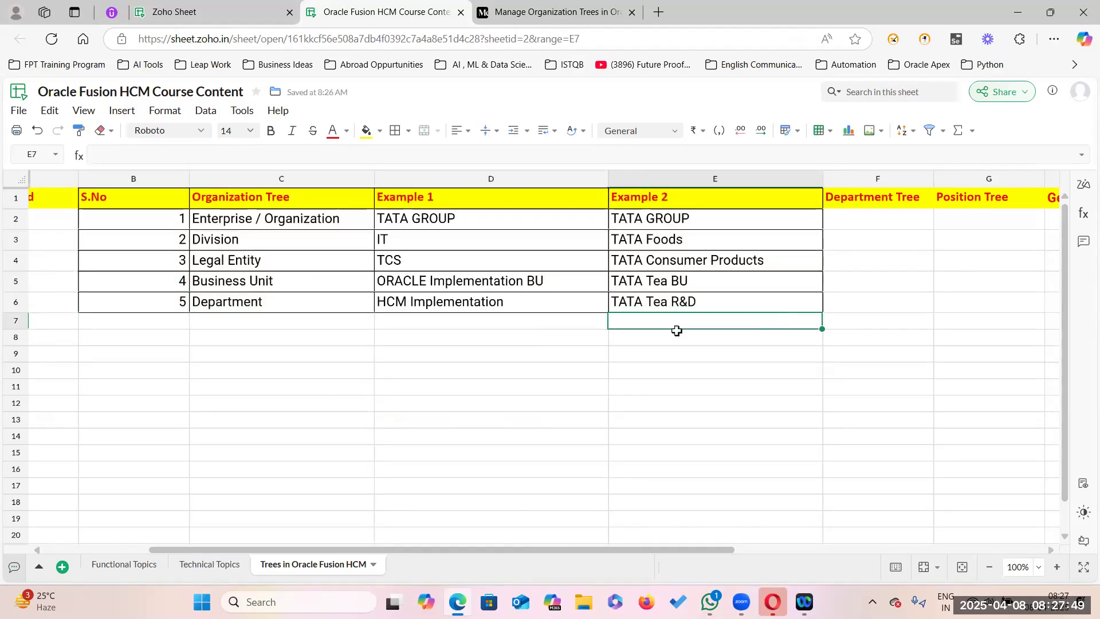
pyautogui.click(551, 373)
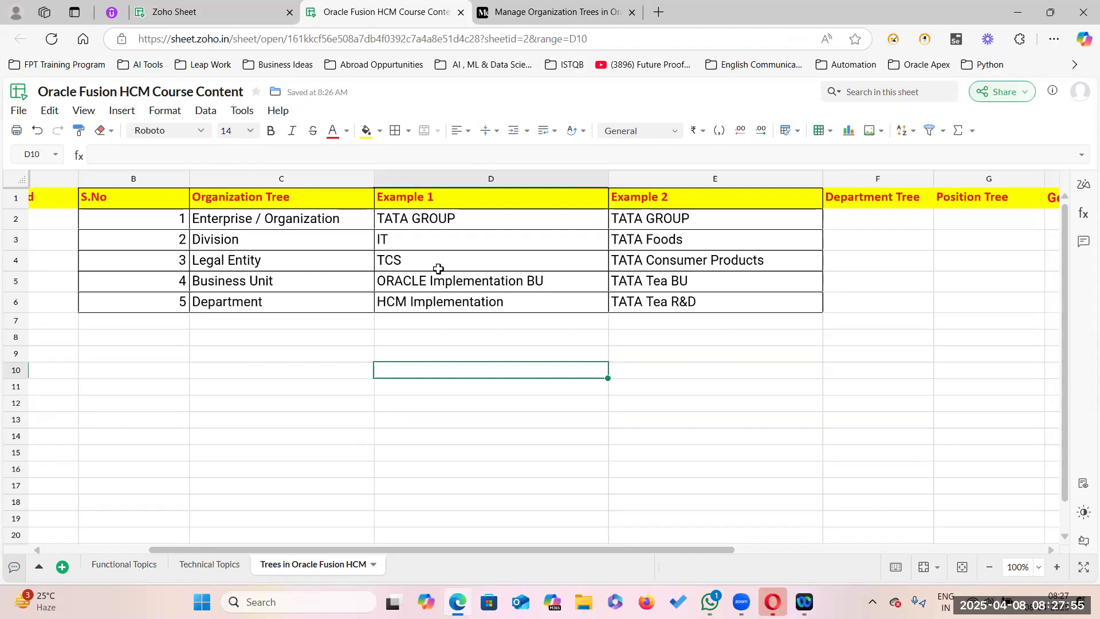
pyautogui.click(685, 287)
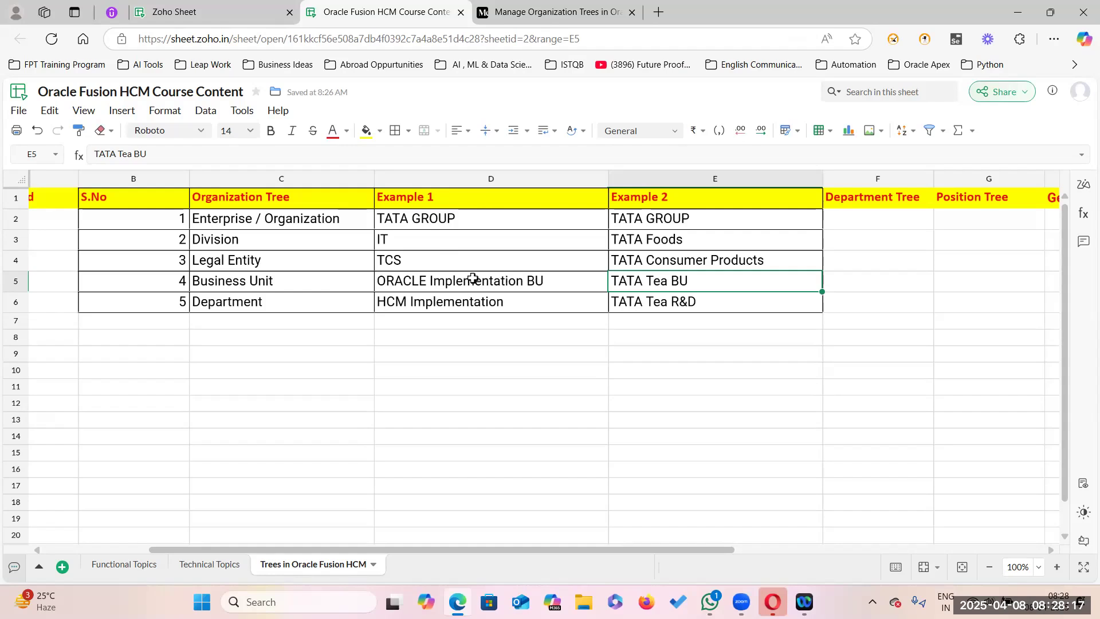
pyautogui.click(513, 295)
pyautogui.click(429, 277)
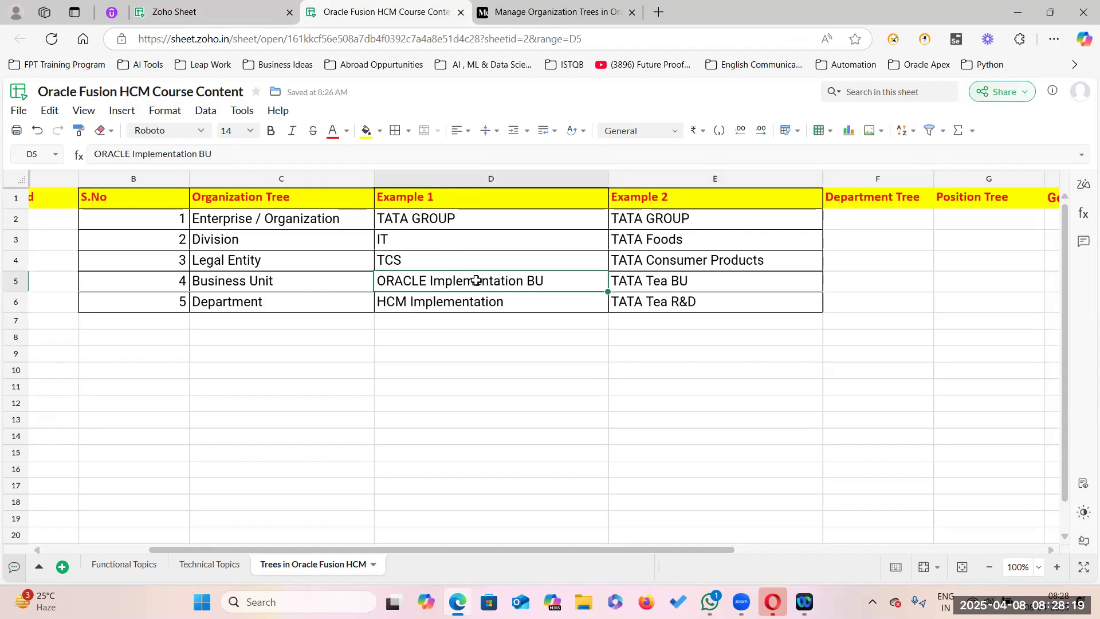
pyautogui.click(726, 278)
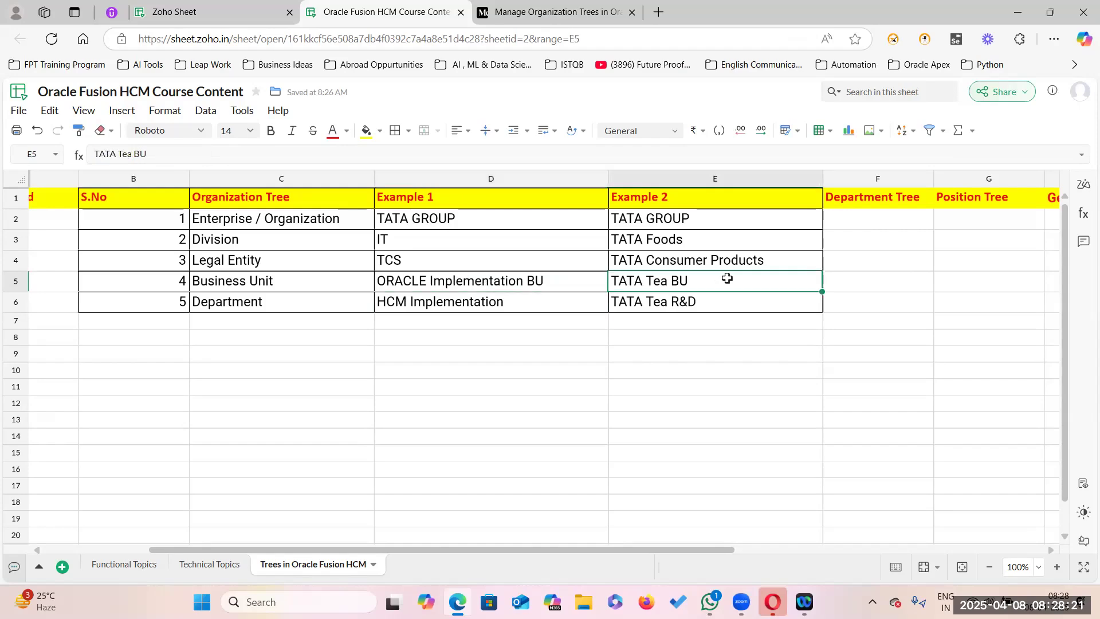
# Step: Read the article's "Organization Tree Uses" section up to the Secure by Organization Hierarchy point, marking the text being read
pyautogui.click(590, 13)
pyautogui.scroll(-10, 520, 321)
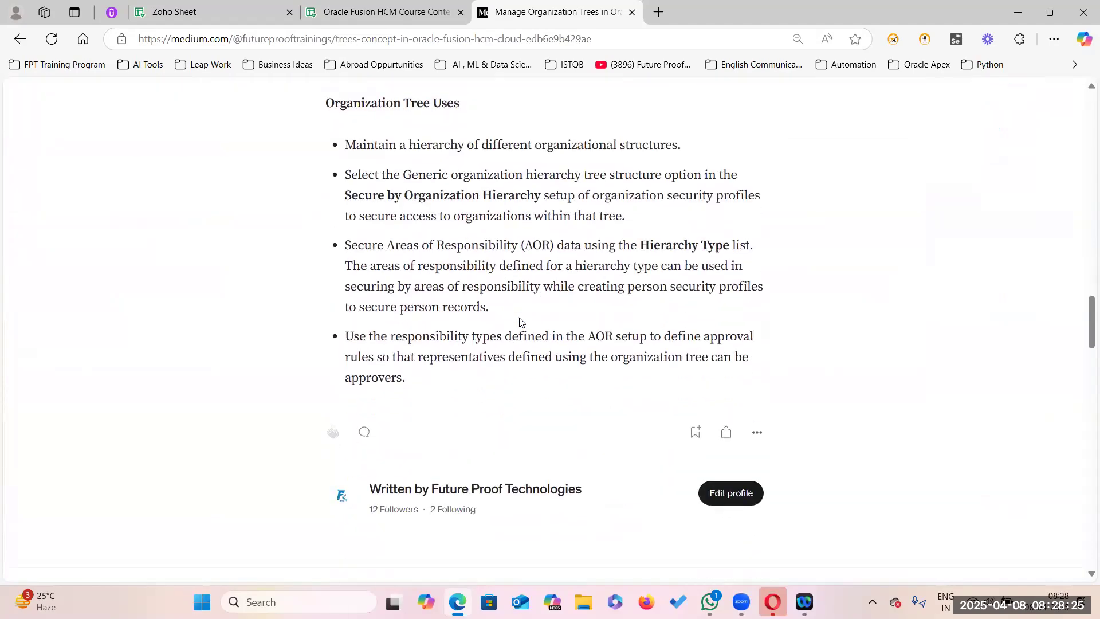
pyautogui.moveTo(345, 144); pyautogui.dragTo(677, 150)
pyautogui.click(649, 200)
pyautogui.moveTo(541, 195); pyautogui.dragTo(347, 196)
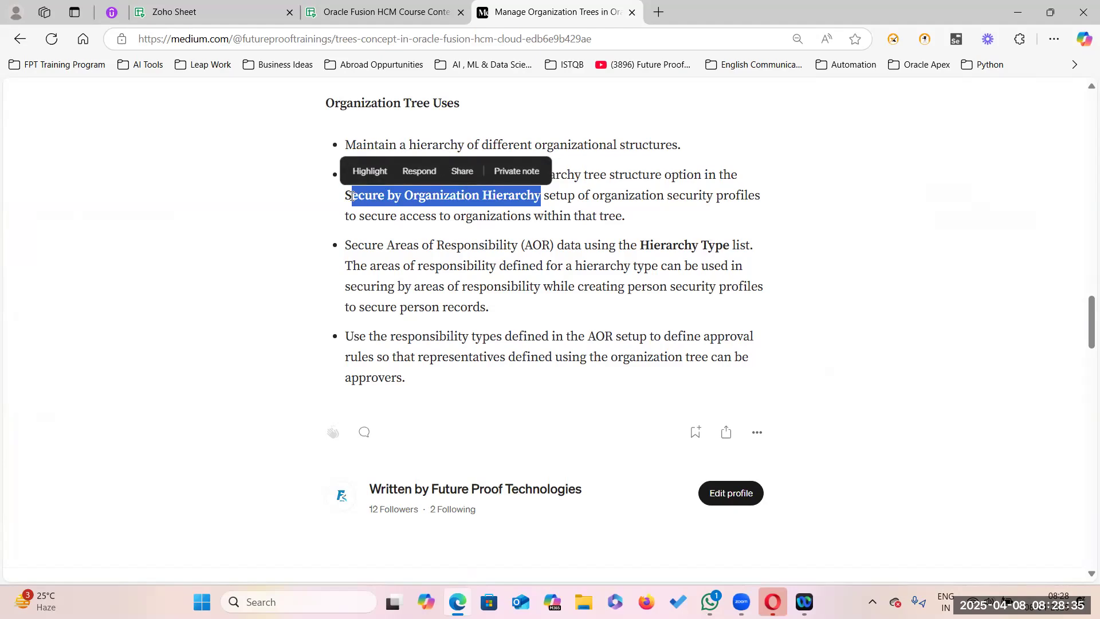
# Step: Examine the Example 1 hierarchy in column D of the spreadsheet, from legal entity to department, against Example 2's legal entity
pyautogui.click(334, 18)
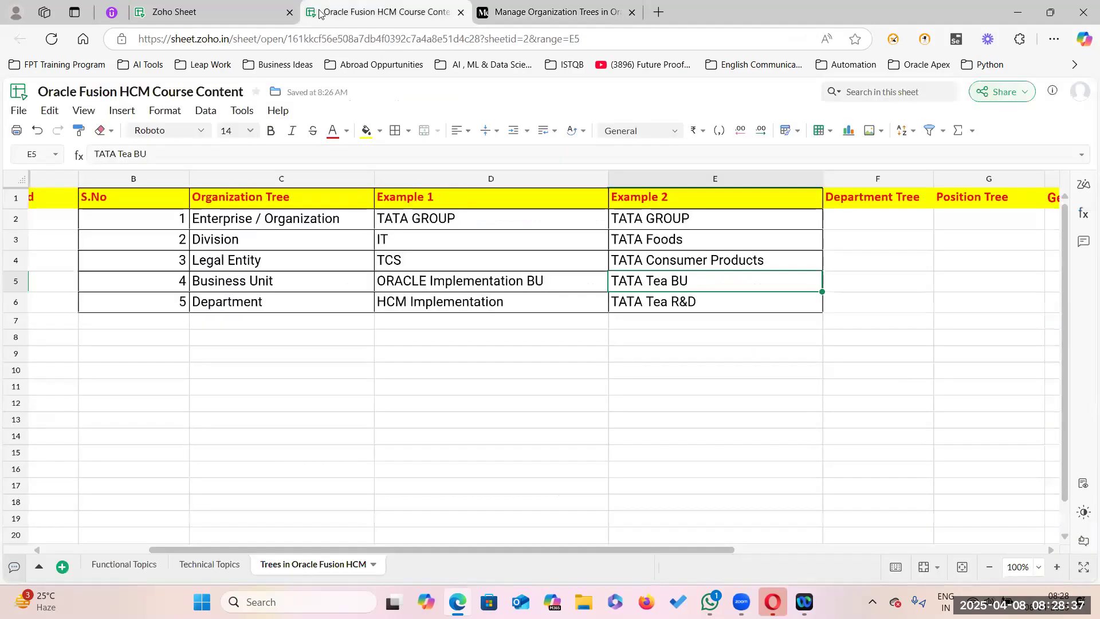
pyautogui.moveTo(504, 215); pyautogui.dragTo(487, 302)
pyautogui.click(504, 275)
pyautogui.click(404, 260)
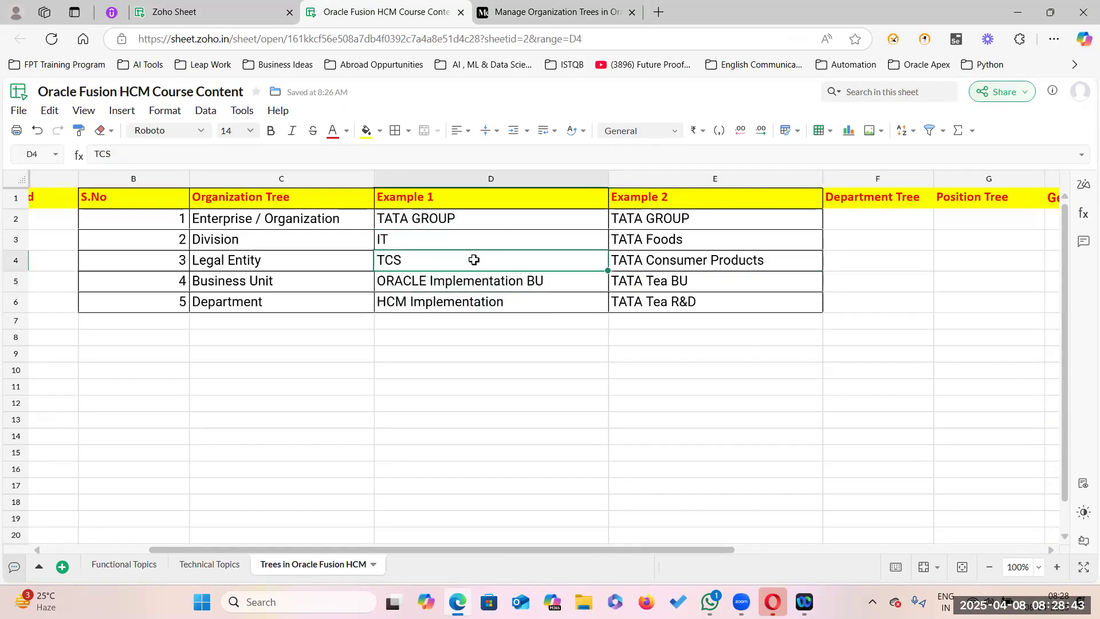
pyautogui.click(688, 261)
pyautogui.moveTo(530, 266); pyautogui.dragTo(524, 308)
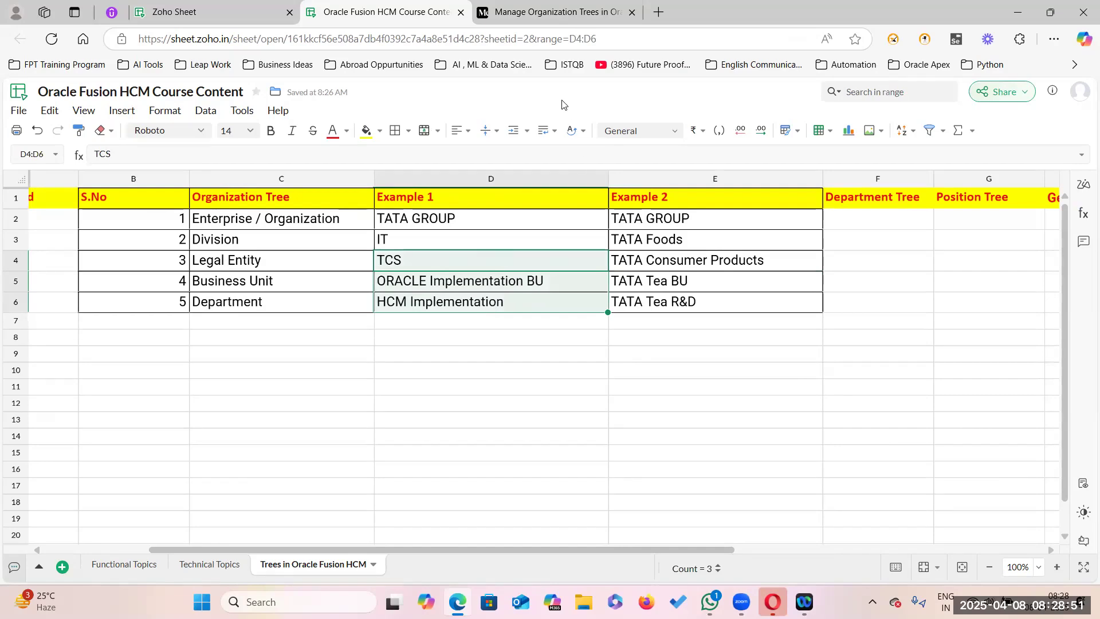
# Step: Read the article's remaining Organization Tree uses, covering Areas of Responsibility, the Hierarchy Type list and approval rules
pyautogui.click(558, 12)
pyautogui.click(441, 266)
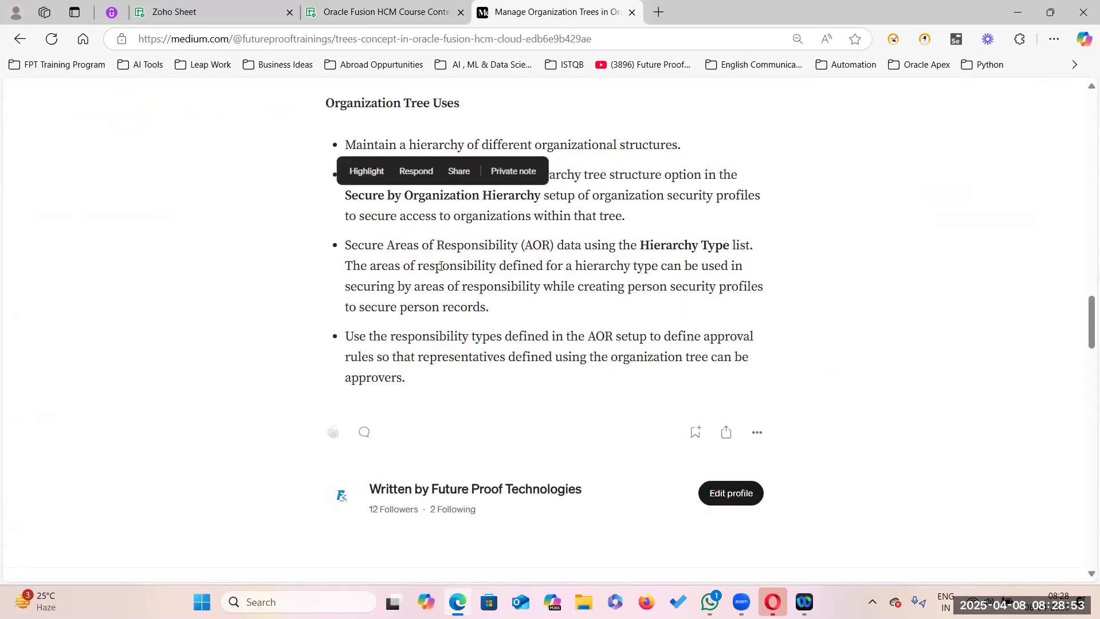
pyautogui.moveTo(347, 244); pyautogui.dragTo(731, 242)
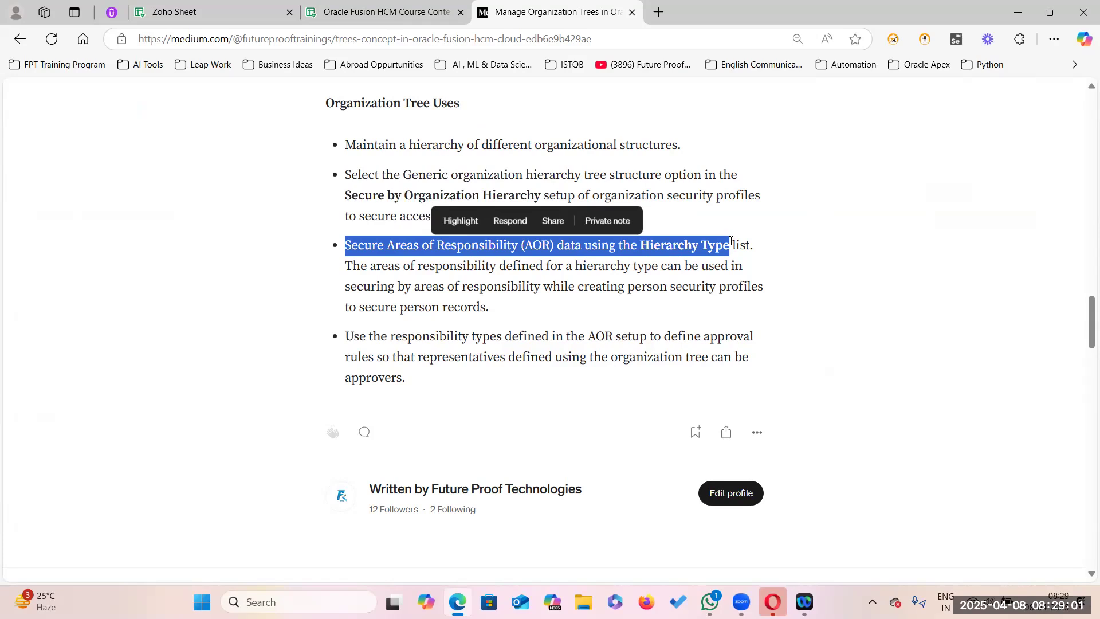
pyautogui.click(392, 316)
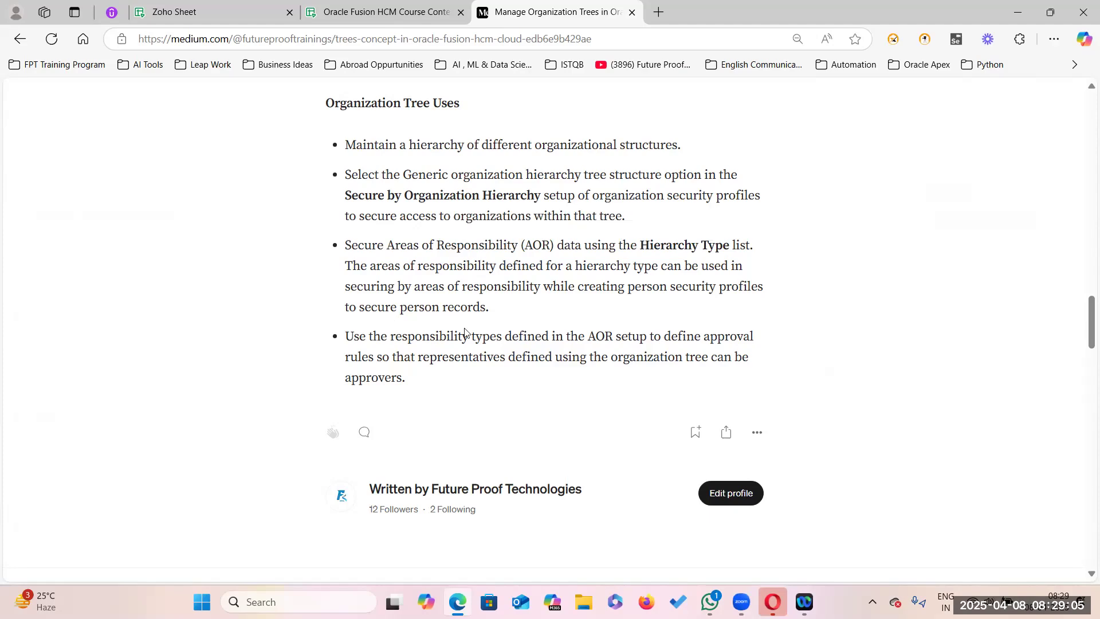
pyautogui.scroll(-4, 465, 331)
pyautogui.scroll(6, 460, 329)
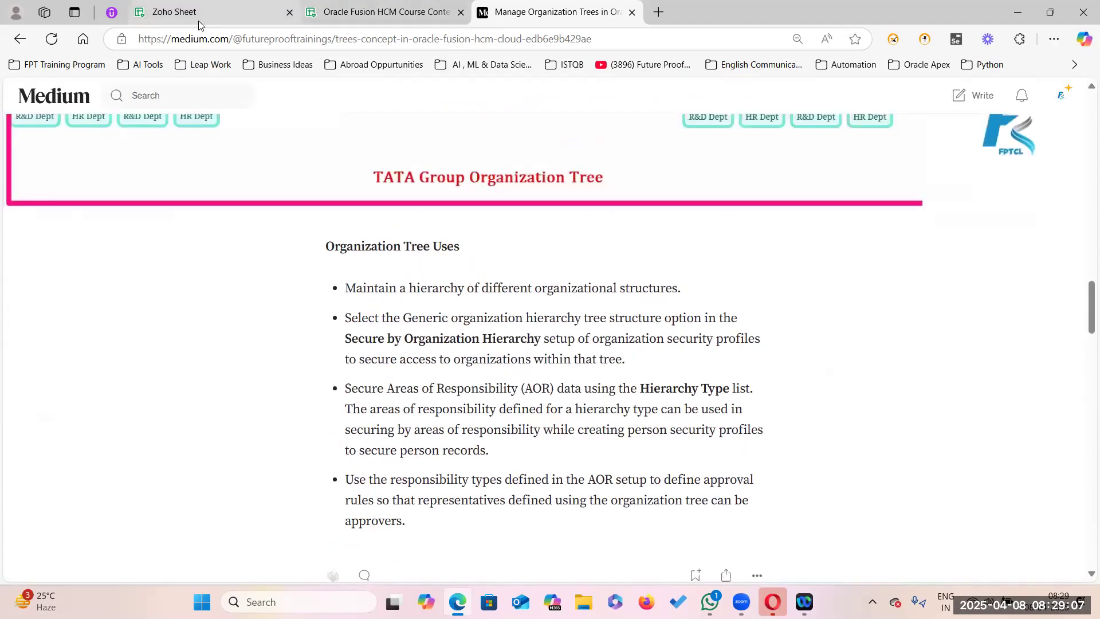
# Step: Open the pinned Oracle Demo Environments article from the Future Proof Technologies Medium profile
pyautogui.click(249, 20)
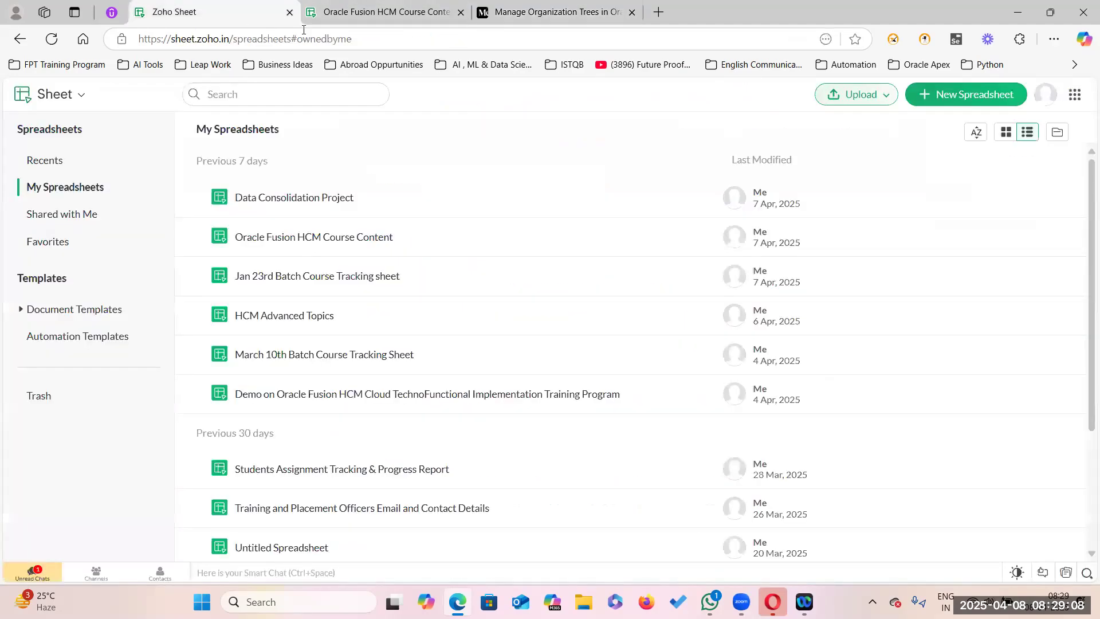
pyautogui.click(658, 13)
pyautogui.click(552, 9)
pyautogui.scroll(15, 439, 268)
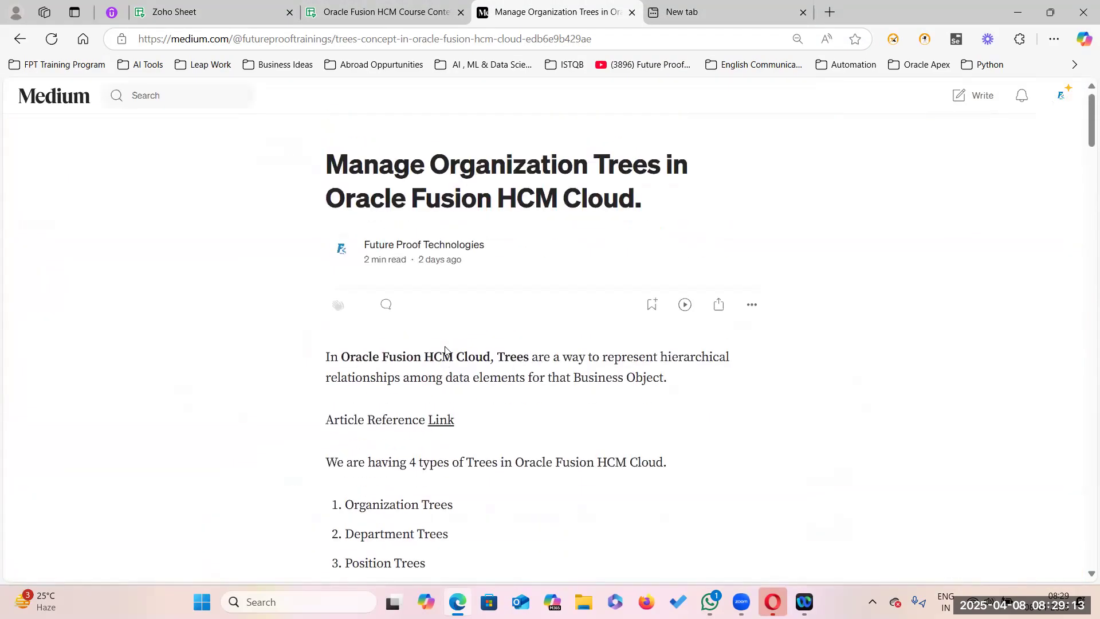
pyautogui.click(417, 245)
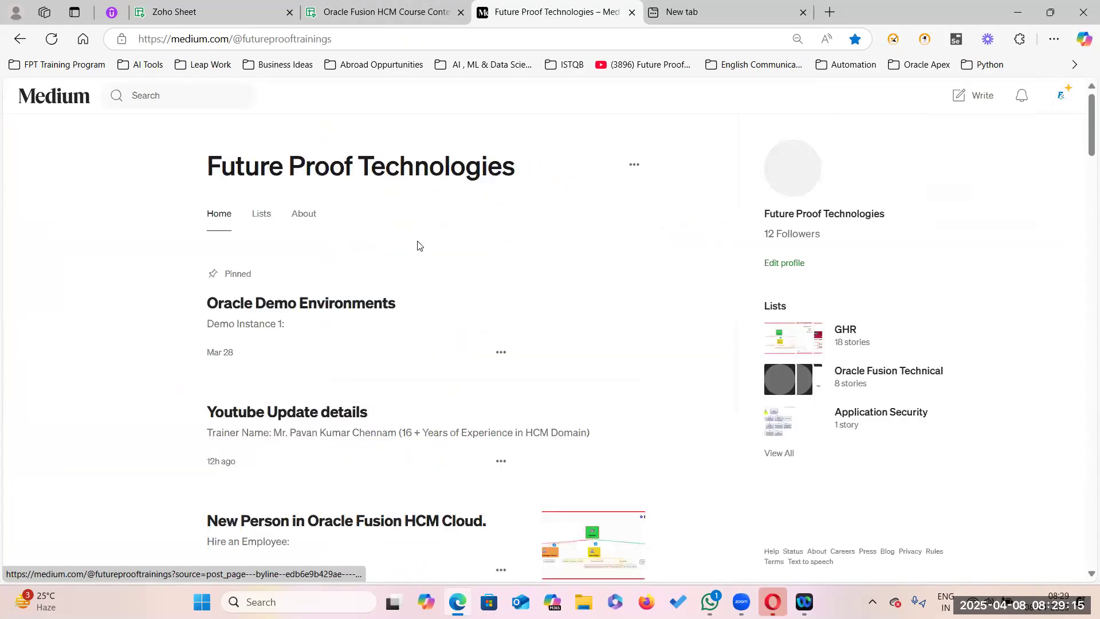
pyautogui.click(346, 303)
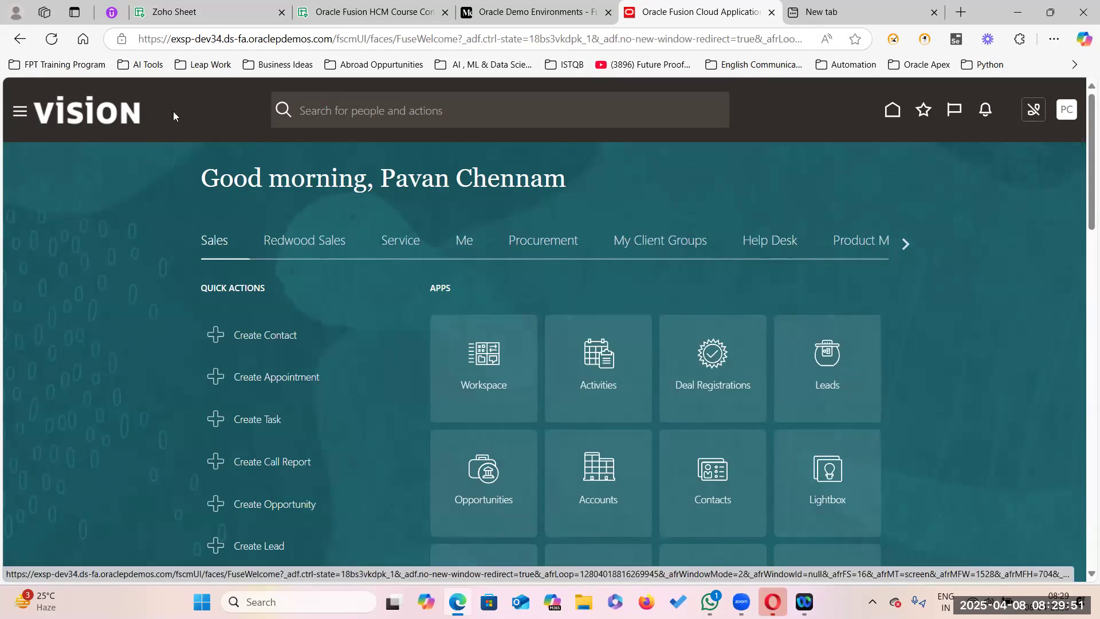
# Step: In Oracle Fusion's Setup and Maintenance, search the tasks for "Establish Enterprise%" and open Establish Enterprise Structures
pyautogui.click(1066, 111)
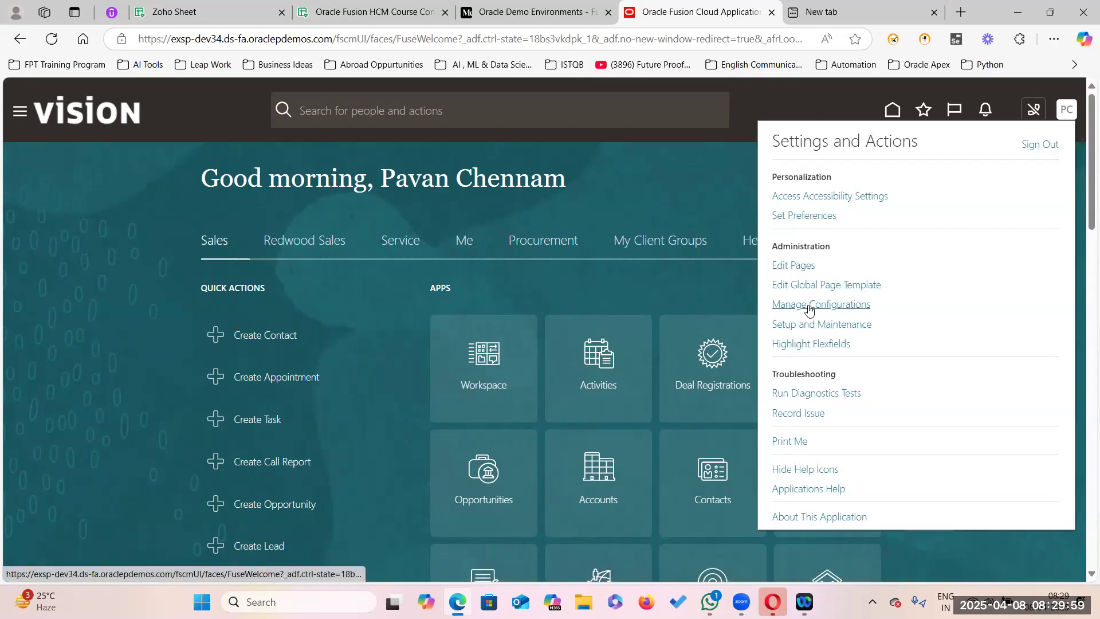
pyautogui.click(831, 324)
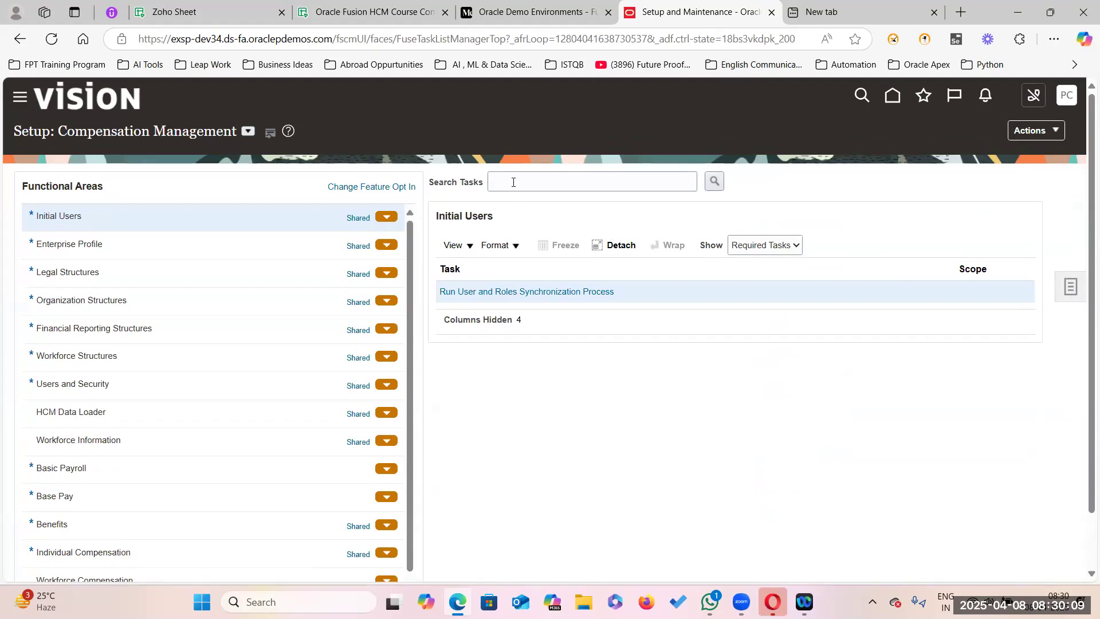
pyautogui.click(513, 179)
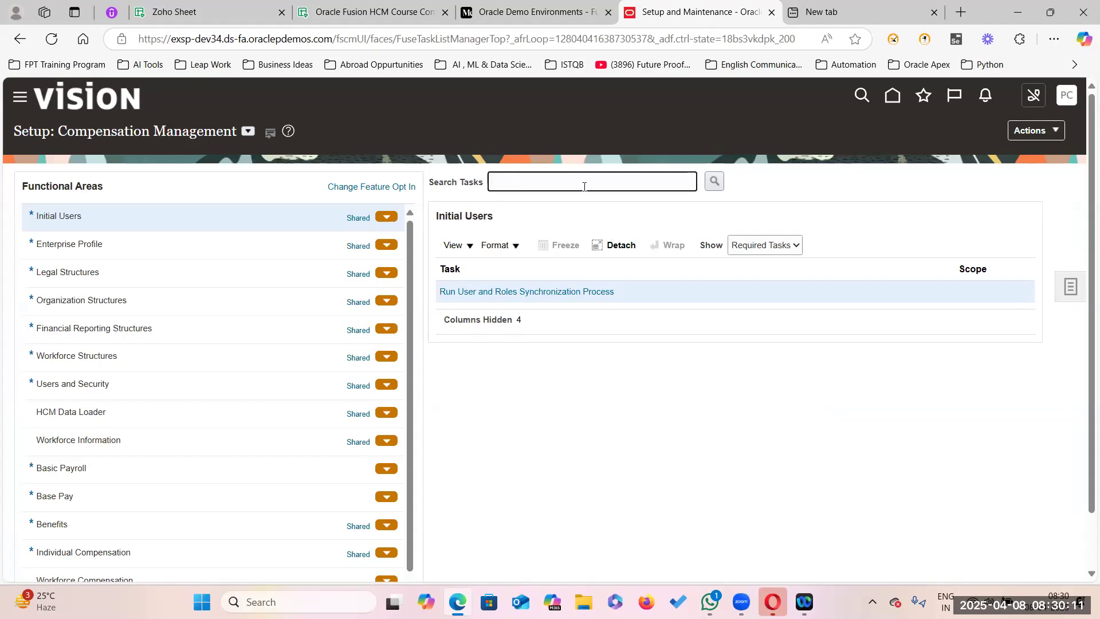
pyautogui.write('Establish Enterprise')
pyautogui.press('Return')
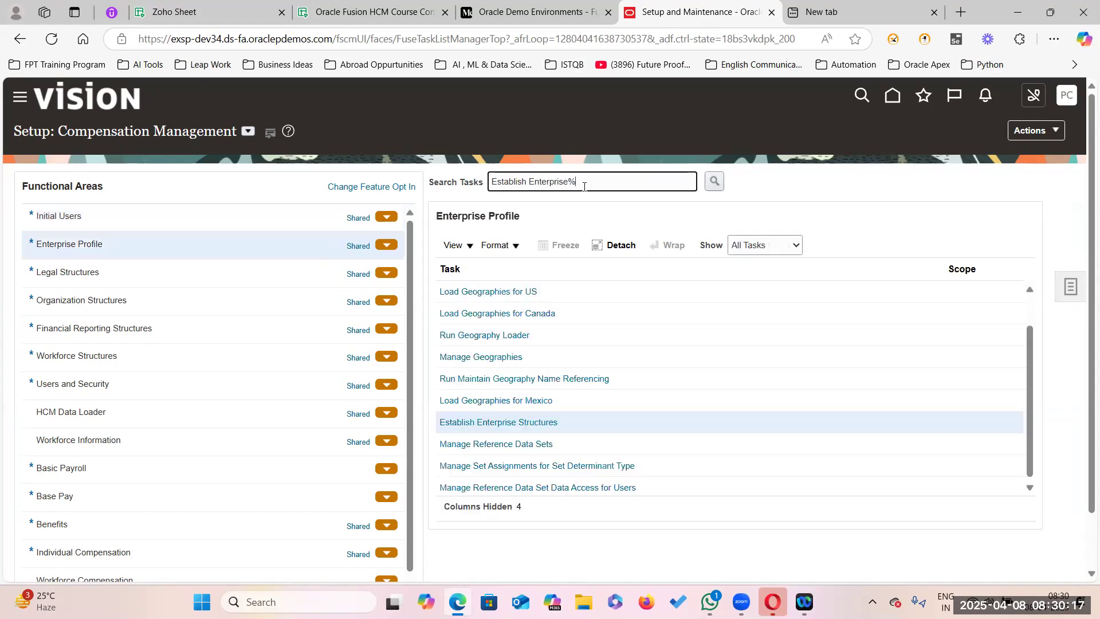
pyautogui.click(498, 421)
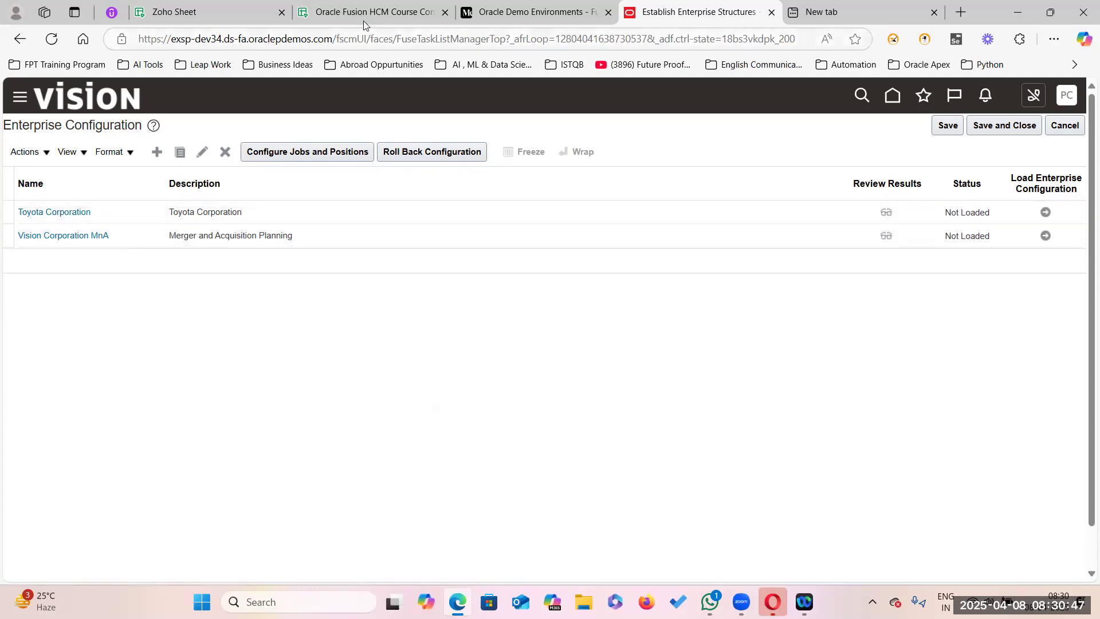
# Step: Review the Example 1 and Example 2 hierarchies in D2:E6 of the Oracle Fusion HCM Course Content spreadsheet, from enterprise to department
pyautogui.click(402, 19)
pyautogui.click(574, 370)
pyautogui.moveTo(466, 218); pyautogui.dragTo(690, 299)
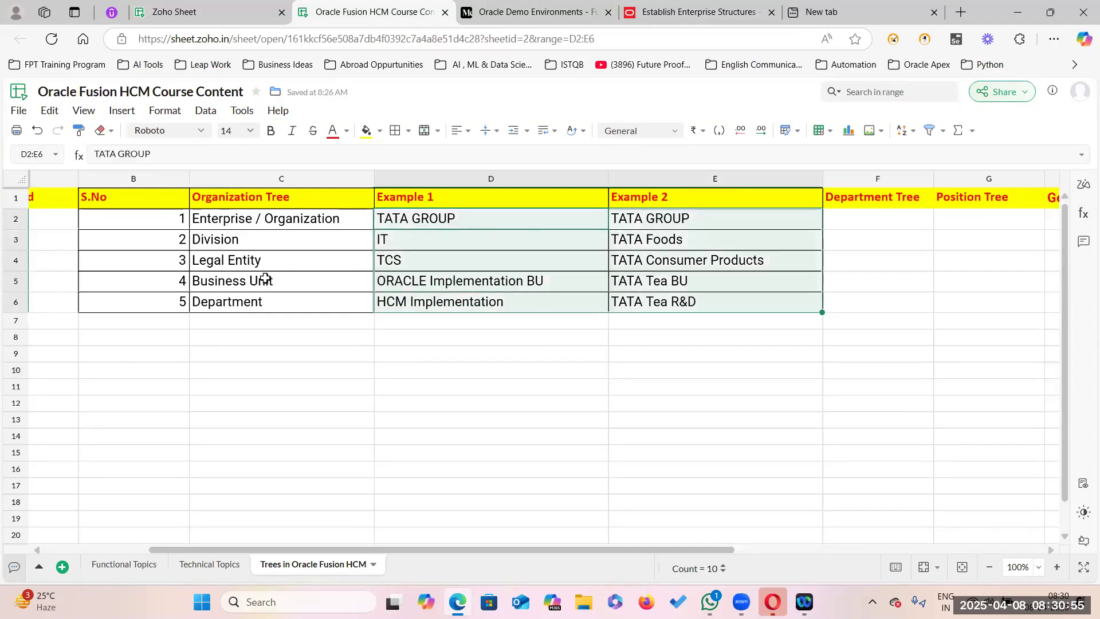
pyautogui.click(424, 370)
pyautogui.click(454, 218)
pyautogui.click(630, 220)
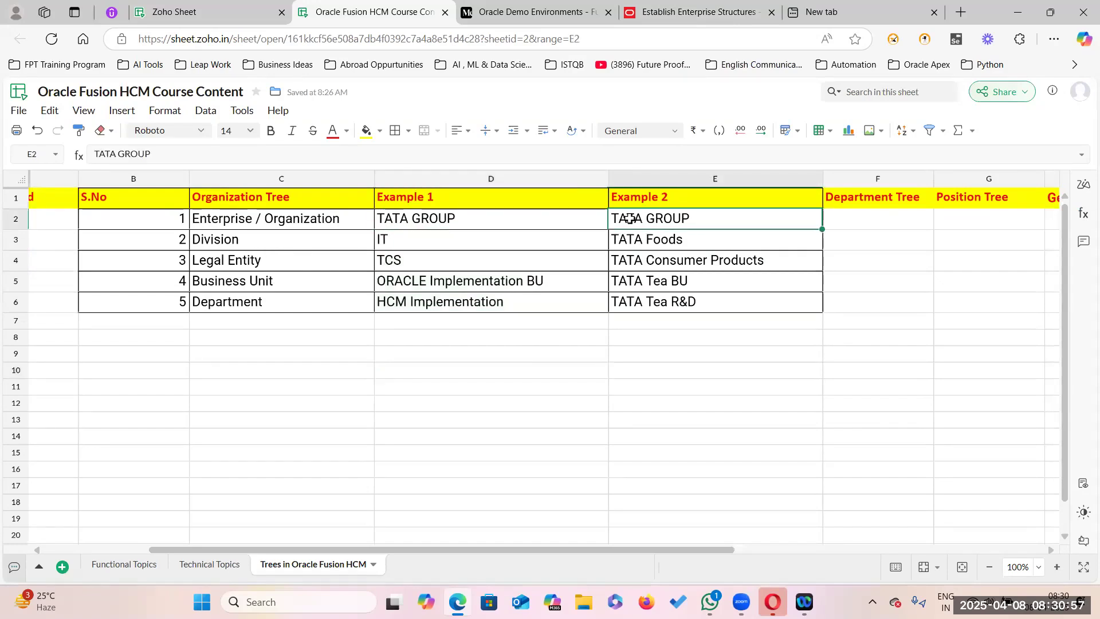
pyautogui.moveTo(418, 239); pyautogui.dragTo(697, 300)
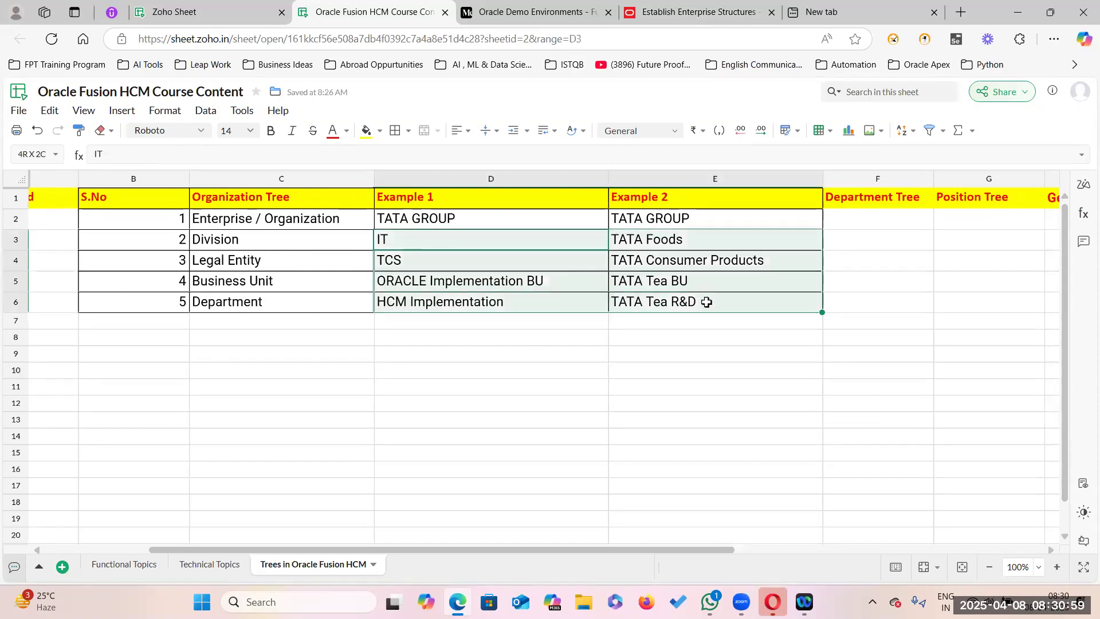
pyautogui.click(507, 340)
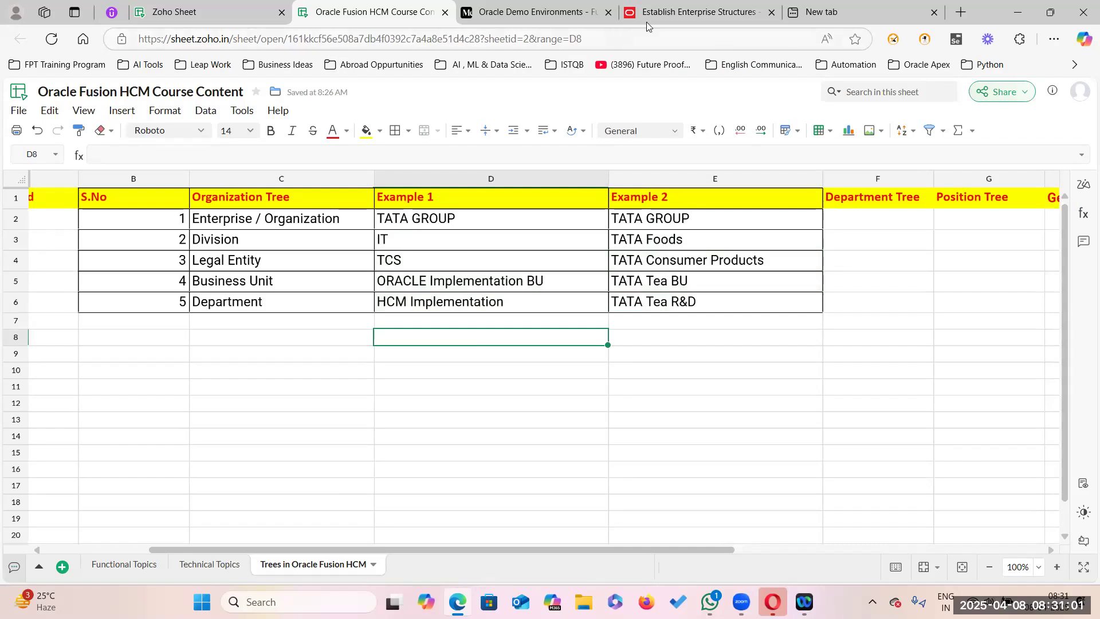
# Step: Return to Oracle Fusion's Enterprise Configuration page and create a TATA configuration, using the same text for its name and description
pyautogui.click(649, 17)
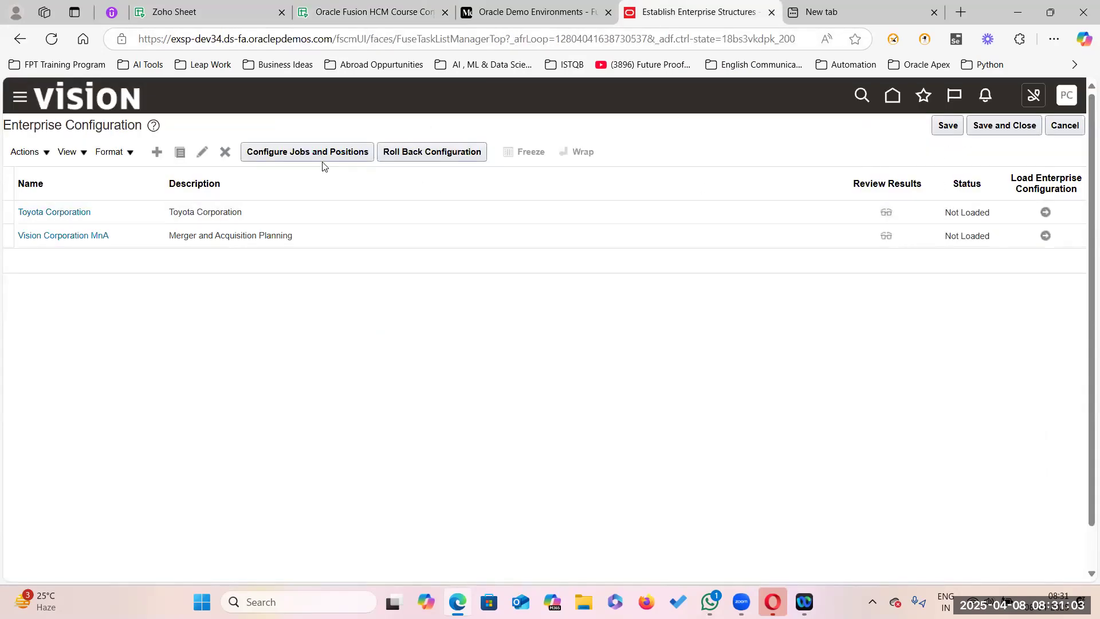
pyautogui.click(156, 153)
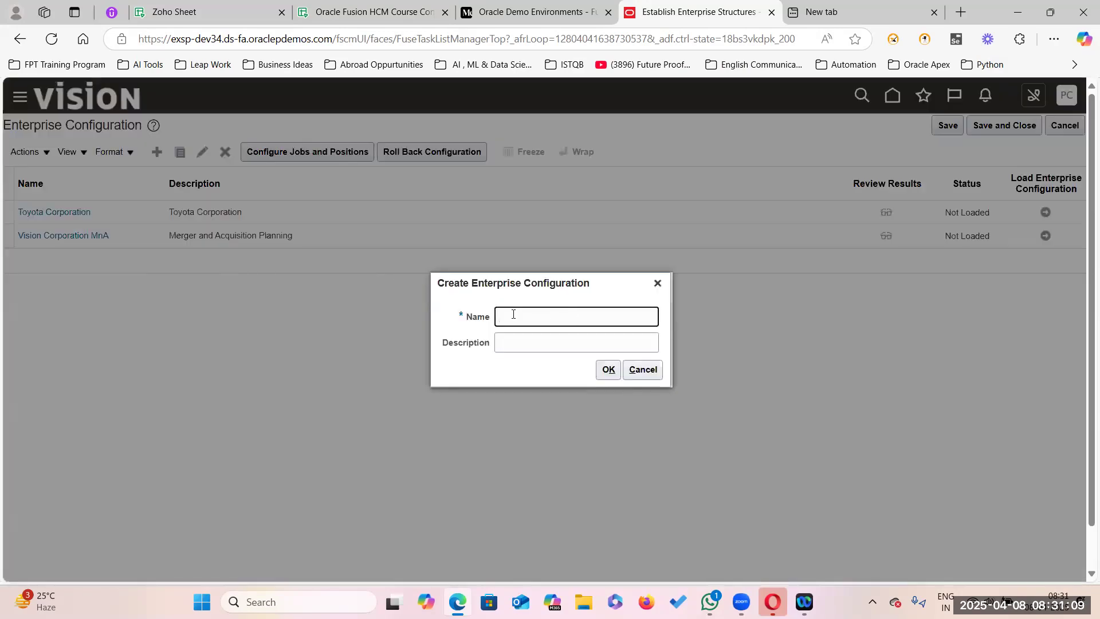
pyautogui.write('TATA')
pyautogui.press('BackSpace')
pyautogui.press('BackSpace')
pyautogui.press('BackSpace')
pyautogui.write('OU')
pyautogui.moveTo(571, 311); pyautogui.dragTo(458, 327)
pyautogui.hotkey('ctrl', 'c')
pyautogui.click(503, 342)
pyautogui.hotkey('ctrl', 'v')
pyautogui.click(608, 369)
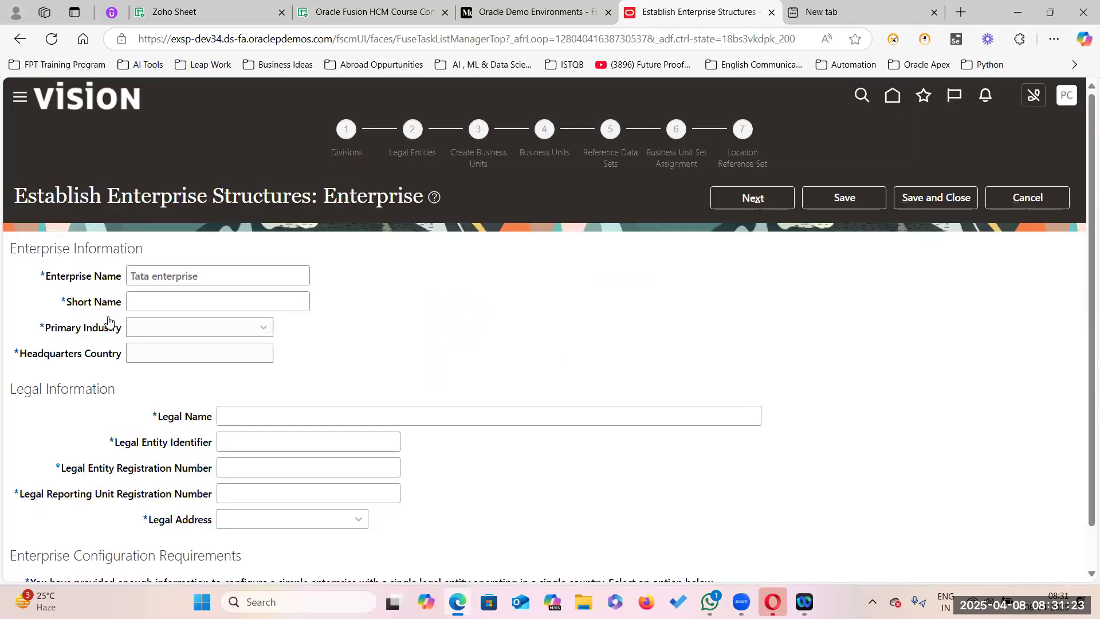
# Step: Set both the enterprise name and the short name to TATA GROUP
pyautogui.click(197, 277)
pyautogui.tripleClick(195, 279)
pyautogui.write('TATA GROUP')
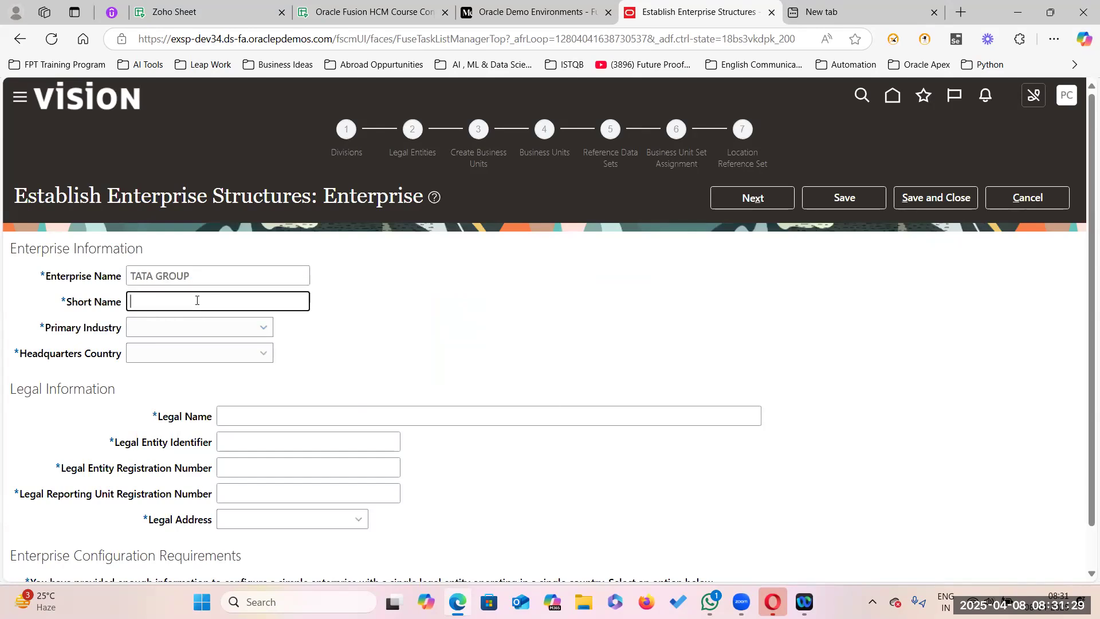
pyautogui.click(197, 300)
pyautogui.write('TATA GROUP')
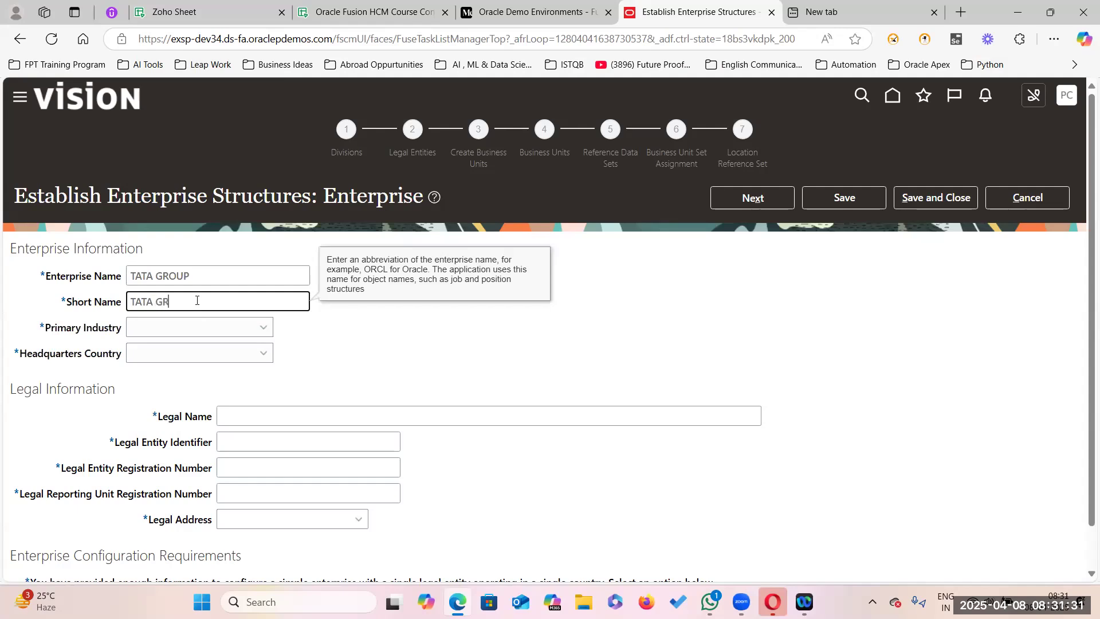
# Step: Set the enterprise's primary industry to Information and its headquarters country to United States
pyautogui.click(265, 328)
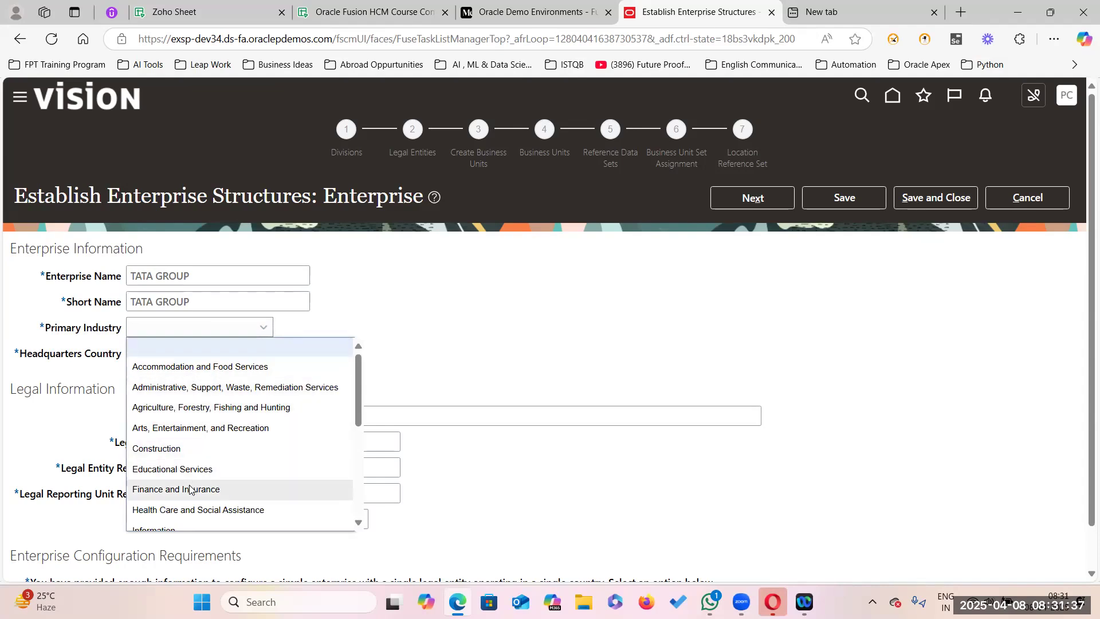
pyautogui.scroll(-2, 206, 508)
pyautogui.click(166, 459)
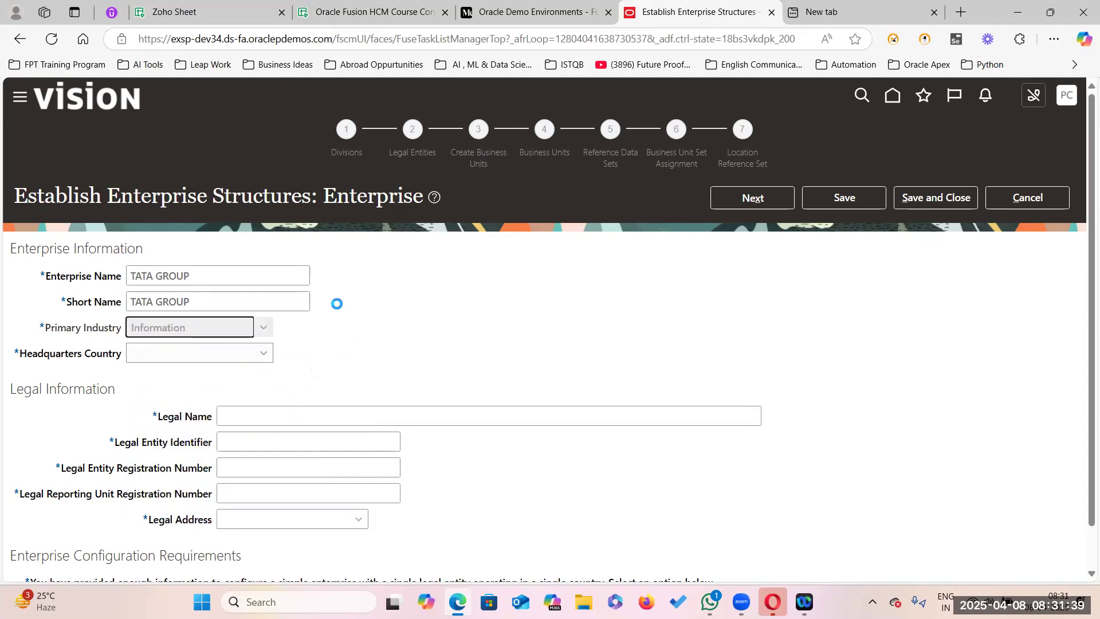
pyautogui.click(264, 353)
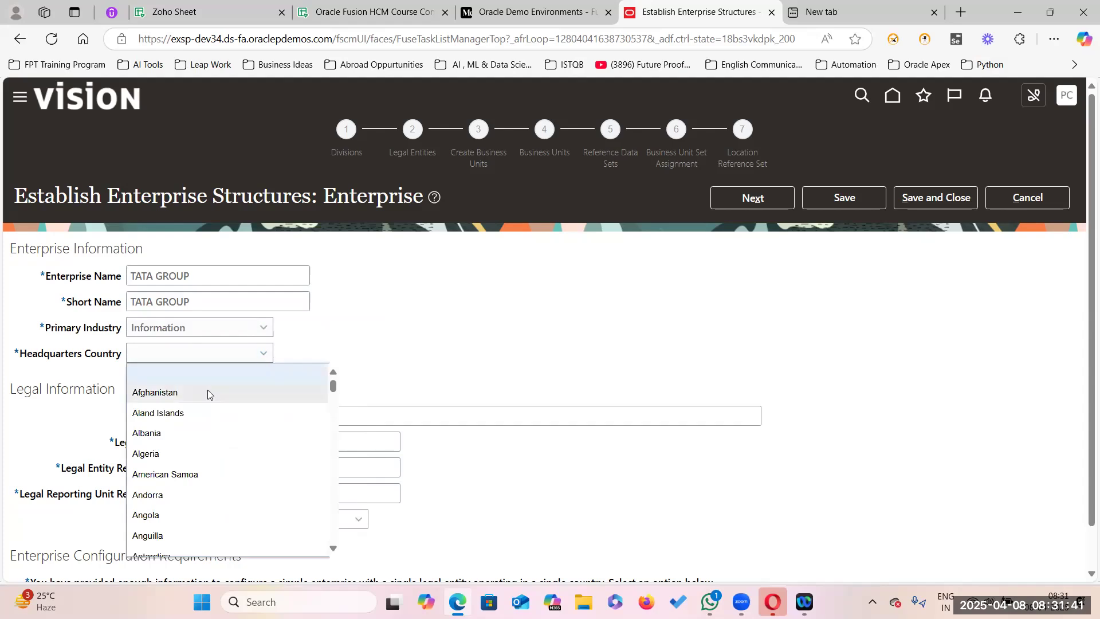
pyautogui.write('un')
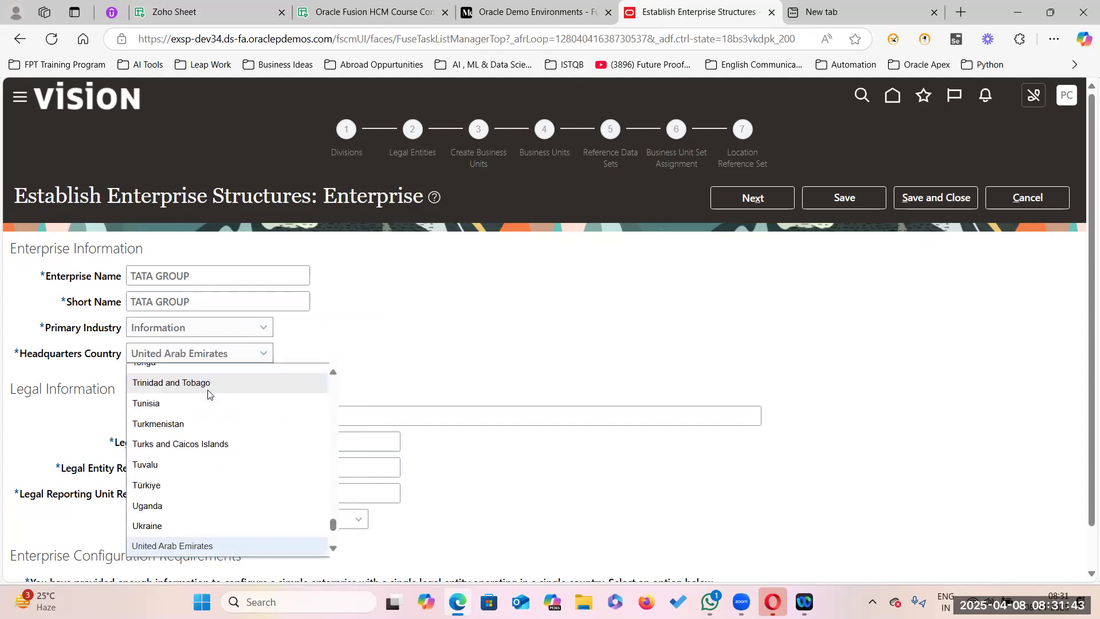
pyautogui.scroll(-3, 207, 401)
pyautogui.click(214, 433)
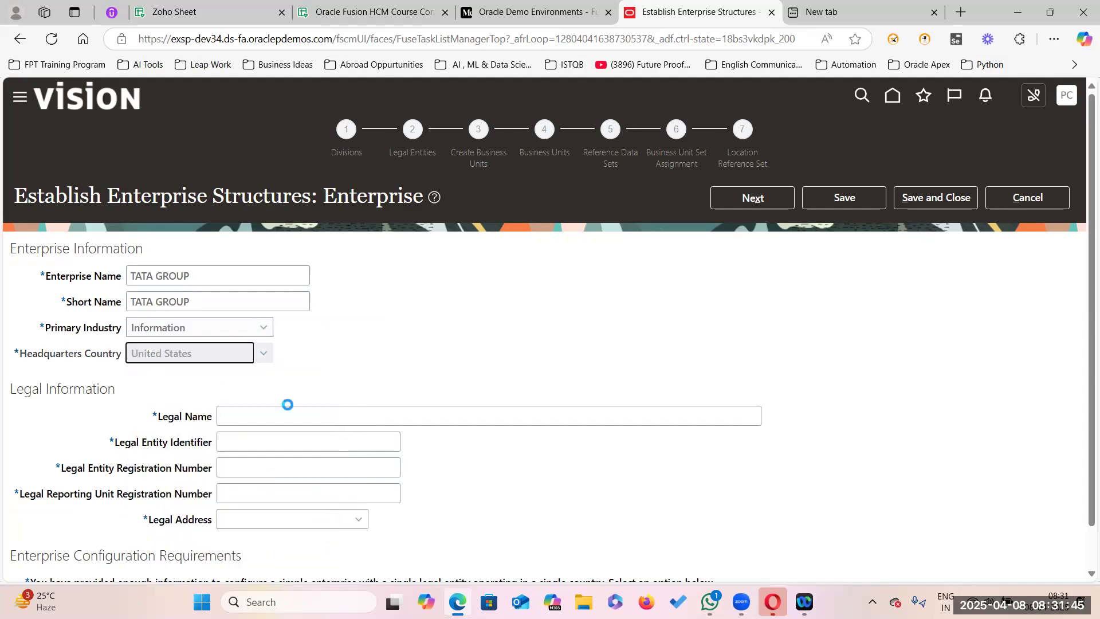
# Step: Copy the enterprise name TATA GROUP into the legal name and set the legal entity identifier to TATA GROUP 2479
pyautogui.scroll(-1, 100, 368)
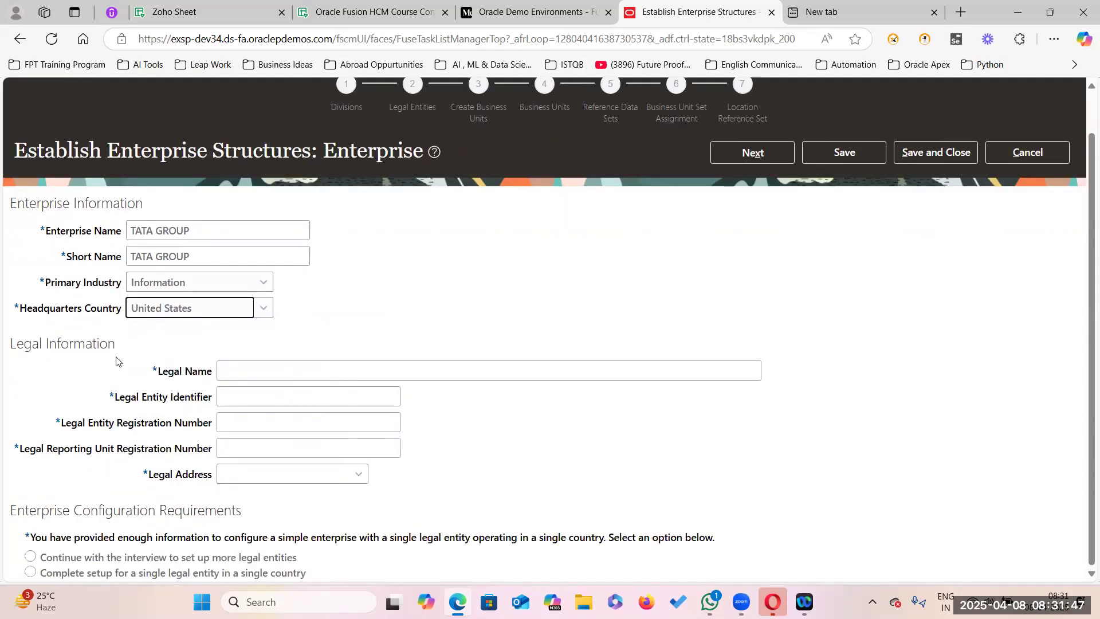
pyautogui.moveTo(198, 231); pyautogui.dragTo(63, 223)
pyautogui.hotkey('ctrl', 'c')
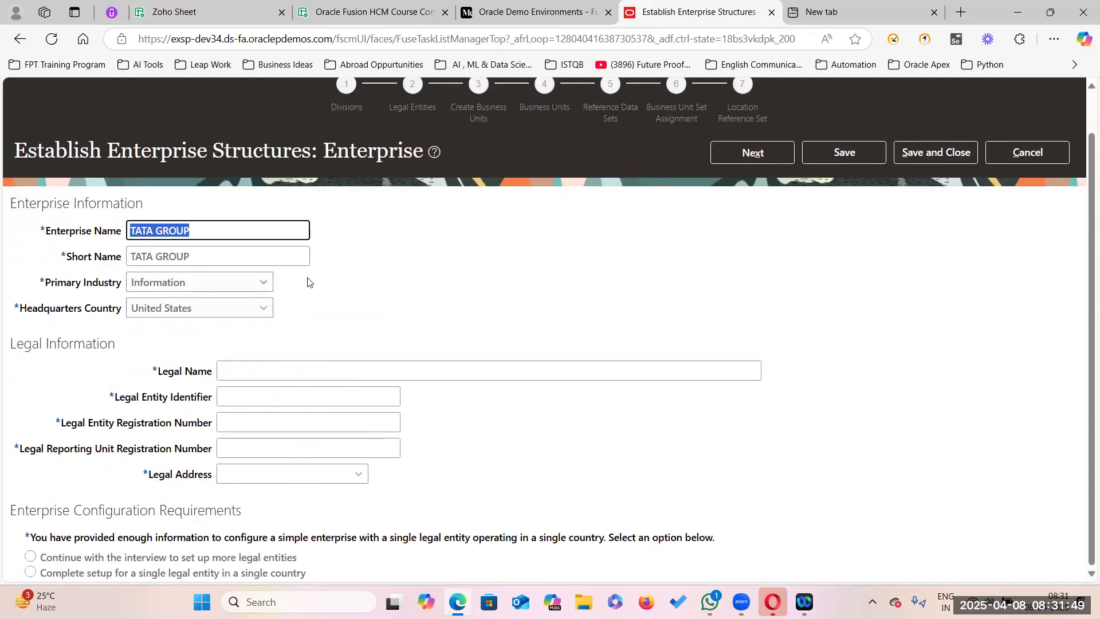
pyautogui.click(281, 369)
pyautogui.hotkey('ctrl', 'v')
pyautogui.click(260, 395)
pyautogui.hotkey('ctrl', 'v')
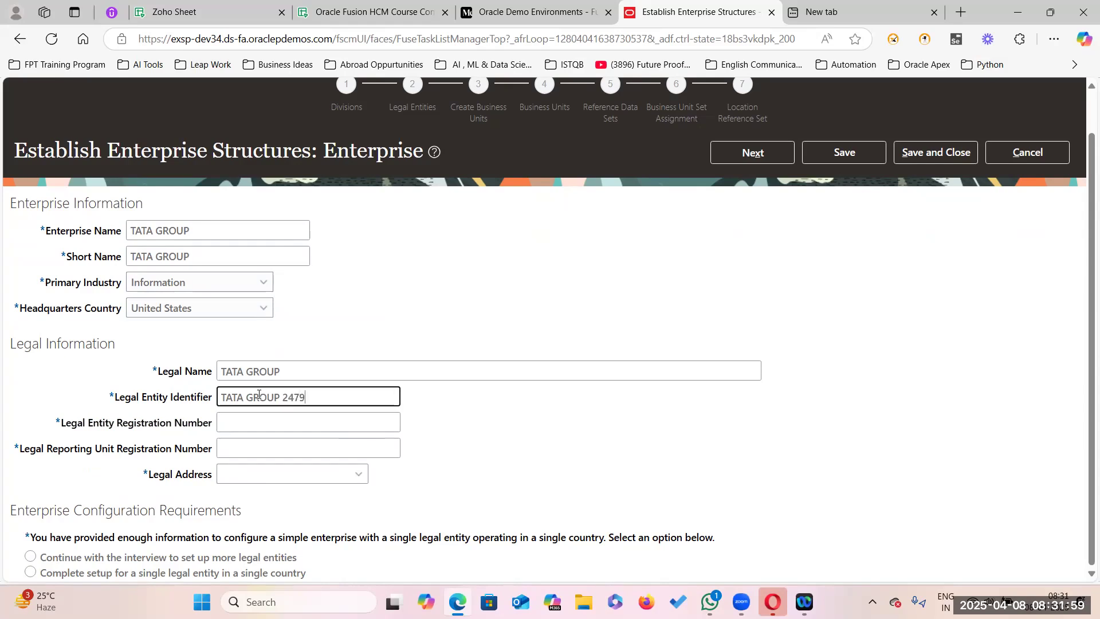
# Step: Copy the legal entity identifier into the legal entity and legal reporting unit registration numbers
pyautogui.moveTo(179, 396); pyautogui.dragTo(229, 401)
pyautogui.hotkey('ctrl', 'c')
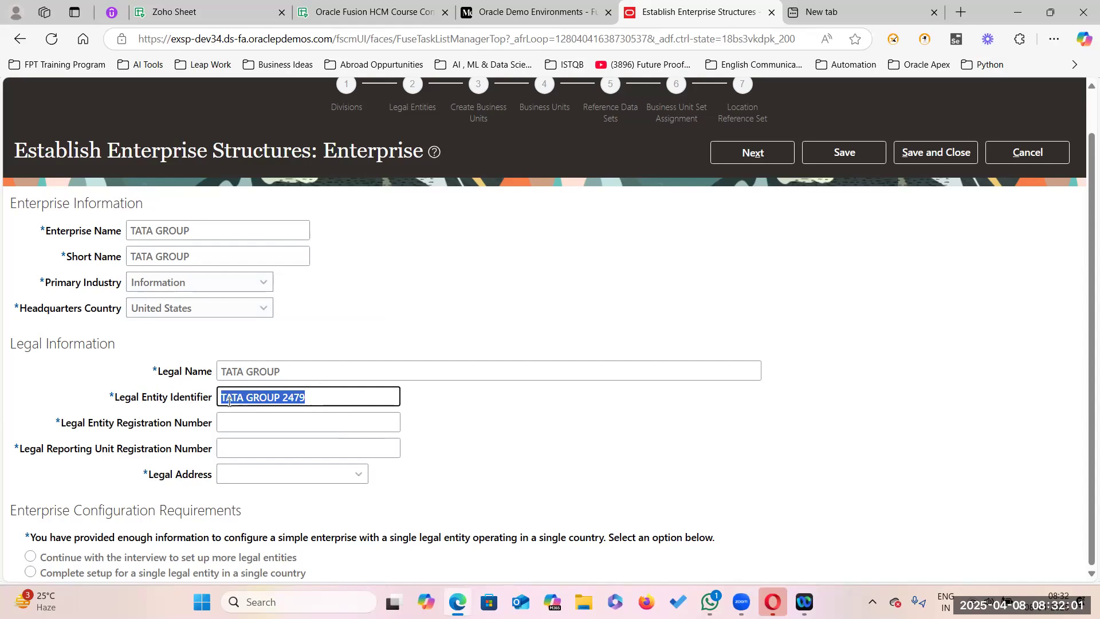
pyautogui.click(230, 417)
pyautogui.hotkey('ctrl', 'v')
pyautogui.click(241, 441)
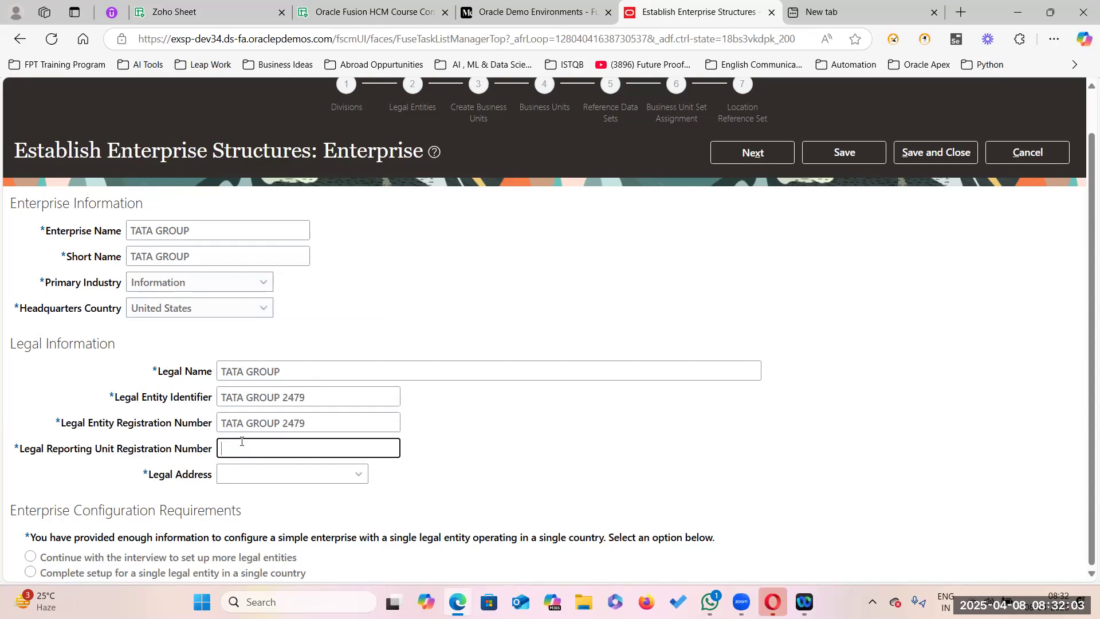
pyautogui.hotkey('ctrl', 'v')
# Step: Search the legal address locations for "TATA%" and close the search without choosing one
pyautogui.click(359, 475)
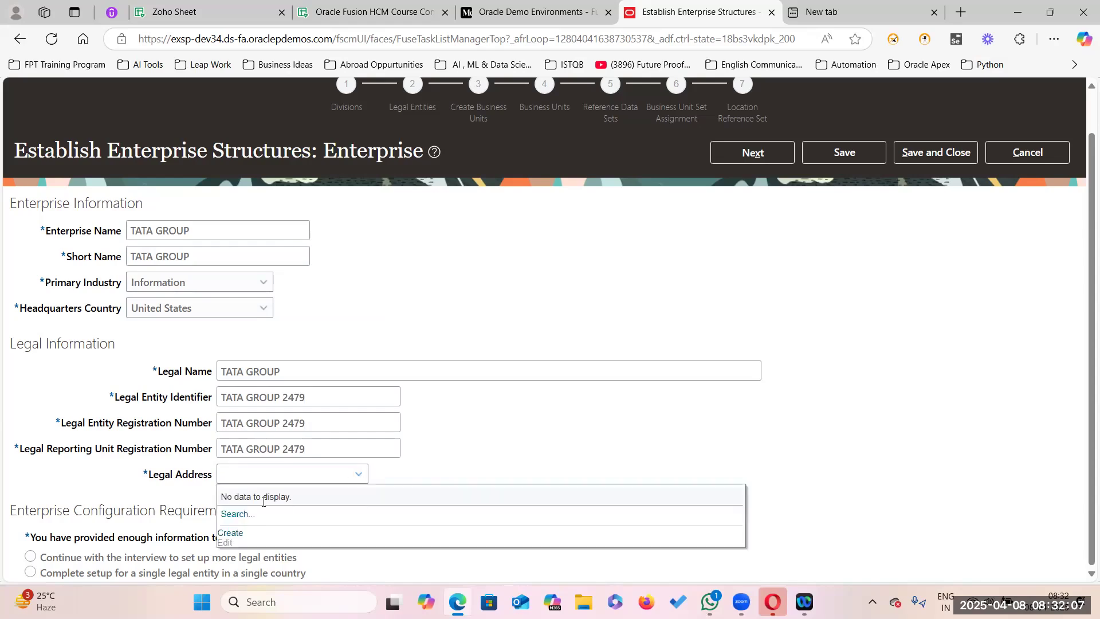
pyautogui.click(234, 514)
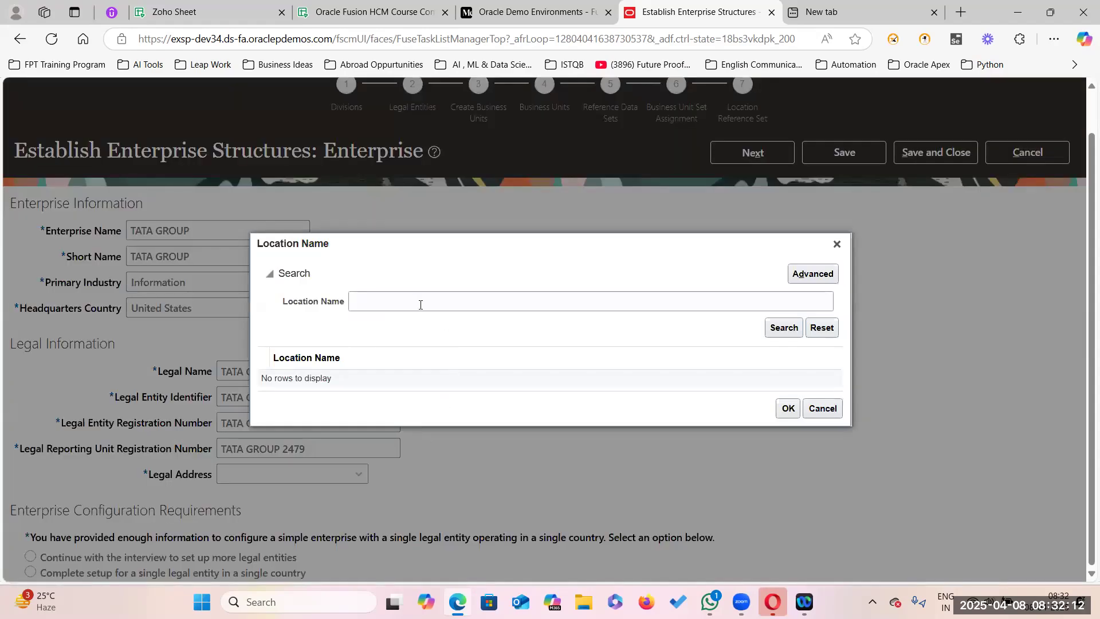
pyautogui.click(420, 304)
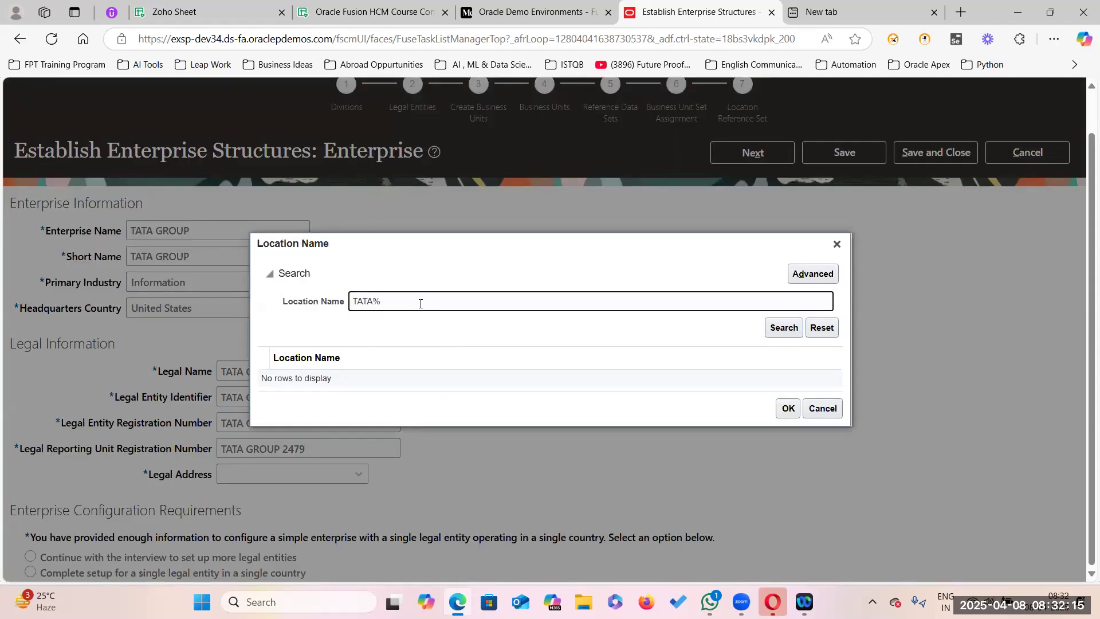
pyautogui.write('TATA%')
pyautogui.click(783, 328)
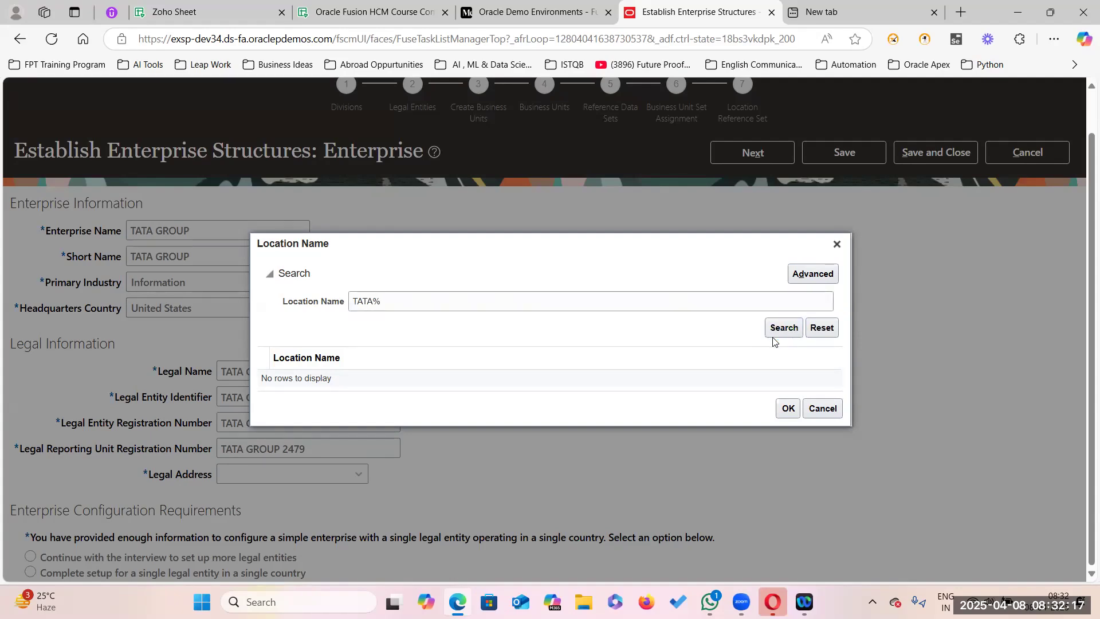
pyautogui.click(822, 407)
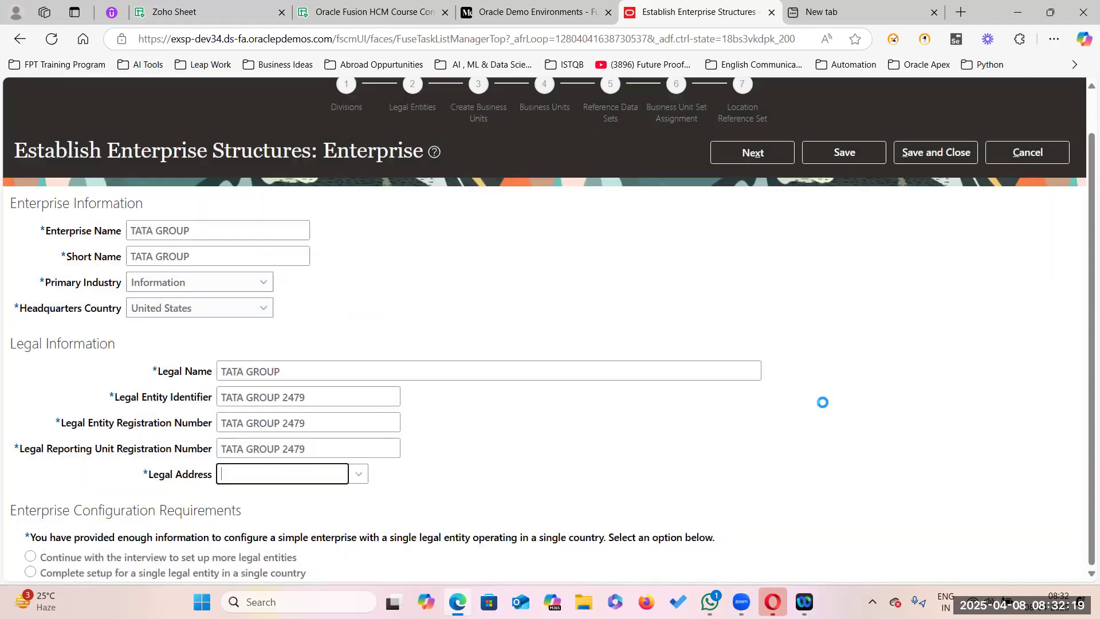
# Step: Start creating a new location for the legal address and name it "TATA Way, Redwood City"
pyautogui.click(356, 475)
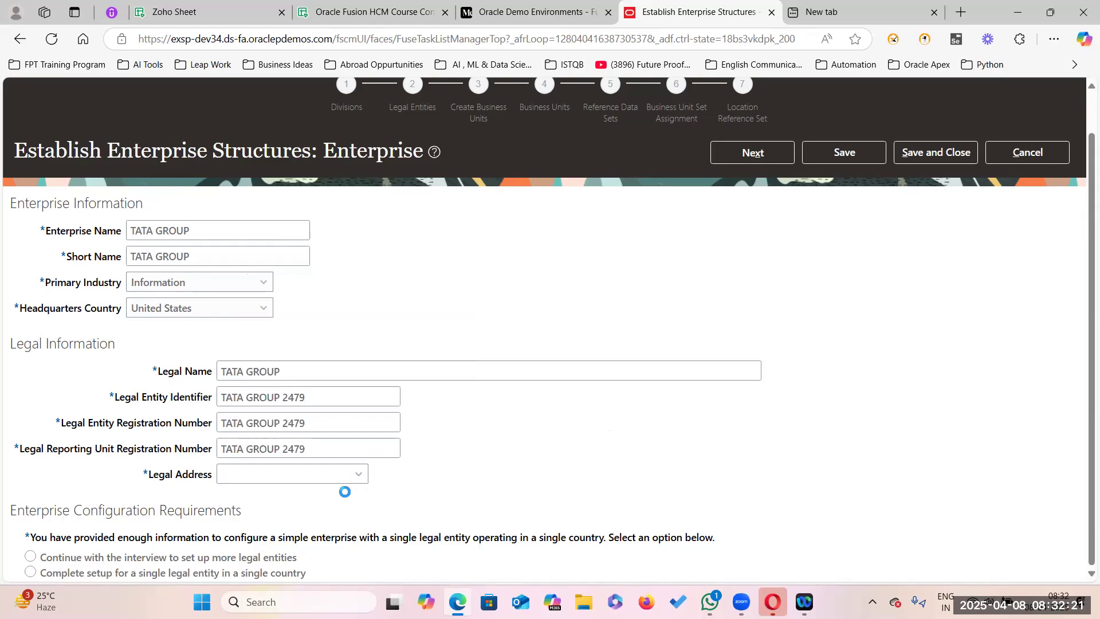
pyautogui.click(231, 533)
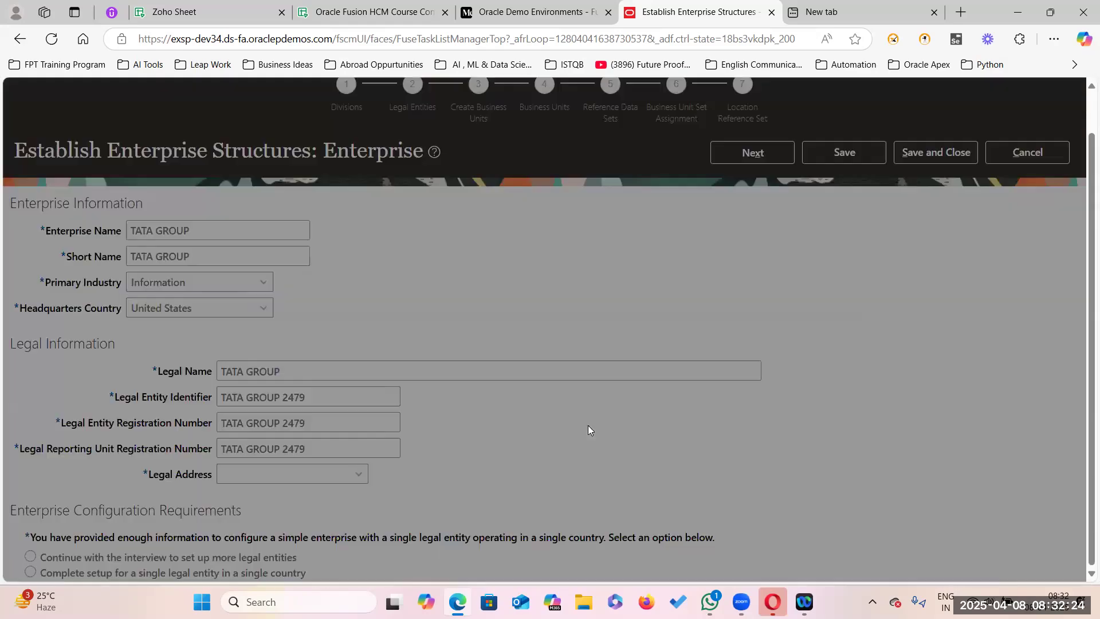
pyautogui.click(719, 284)
pyautogui.click(417, 240)
pyautogui.write('TA')
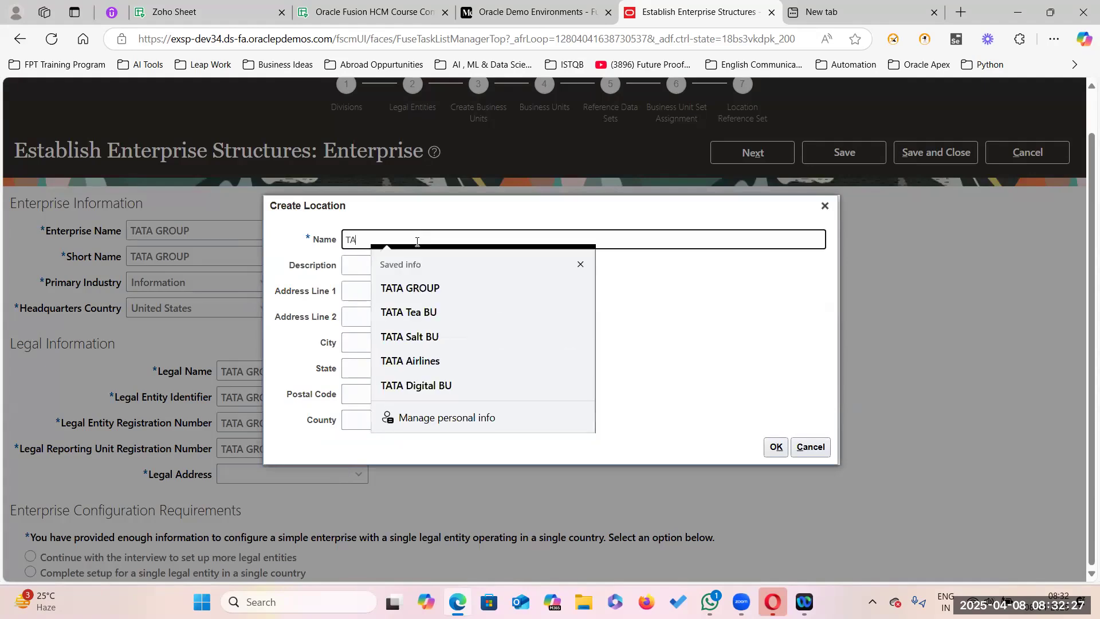
pyautogui.write('TA Way, Redwood City')
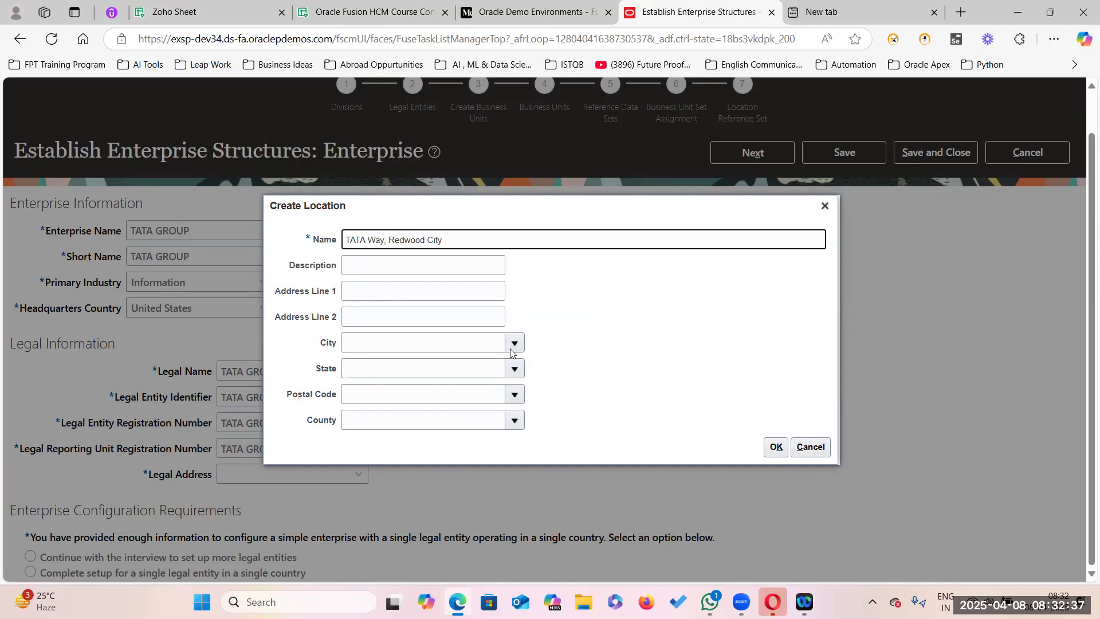
# Step: Search for postal code 94061, choose its Redwood City, San Mateo, California entry, and save the new location as the legal address
pyautogui.click(511, 395)
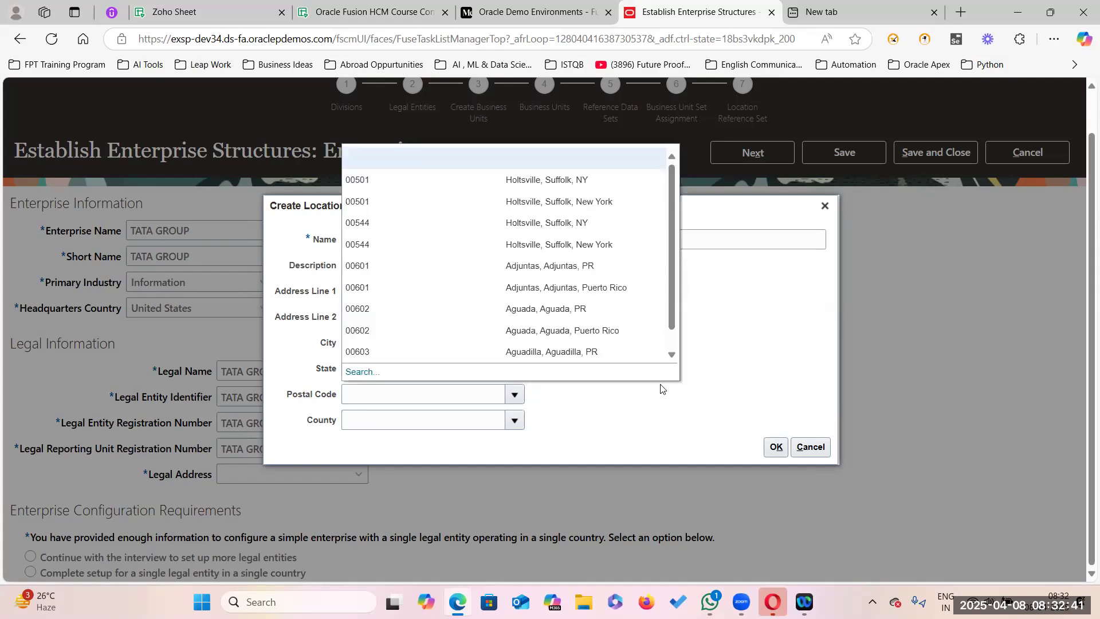
pyautogui.click(361, 372)
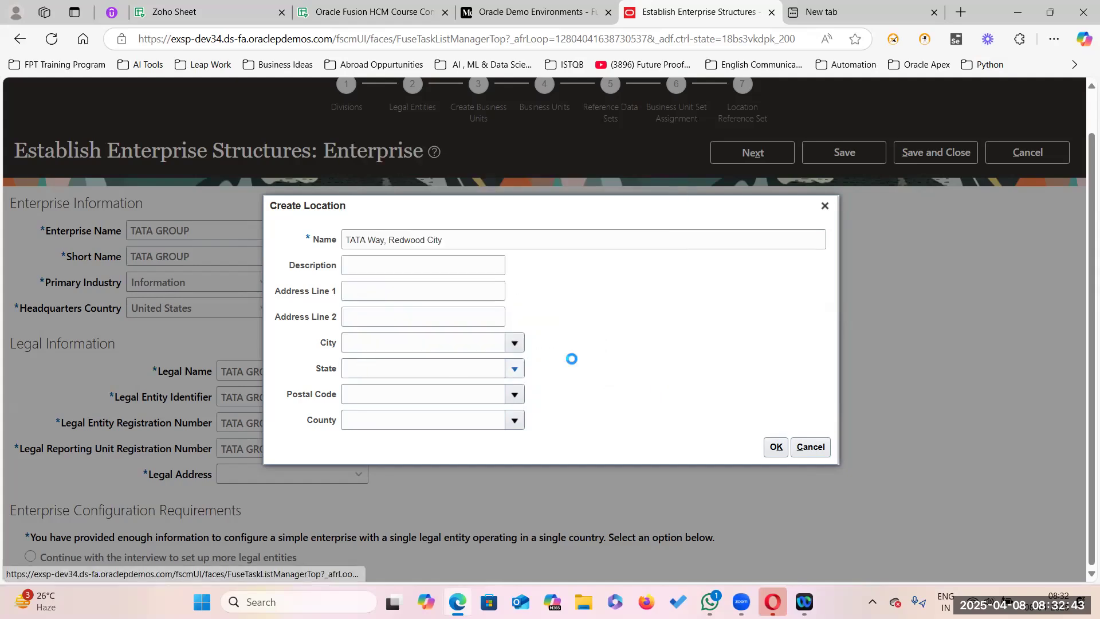
pyautogui.click(541, 297)
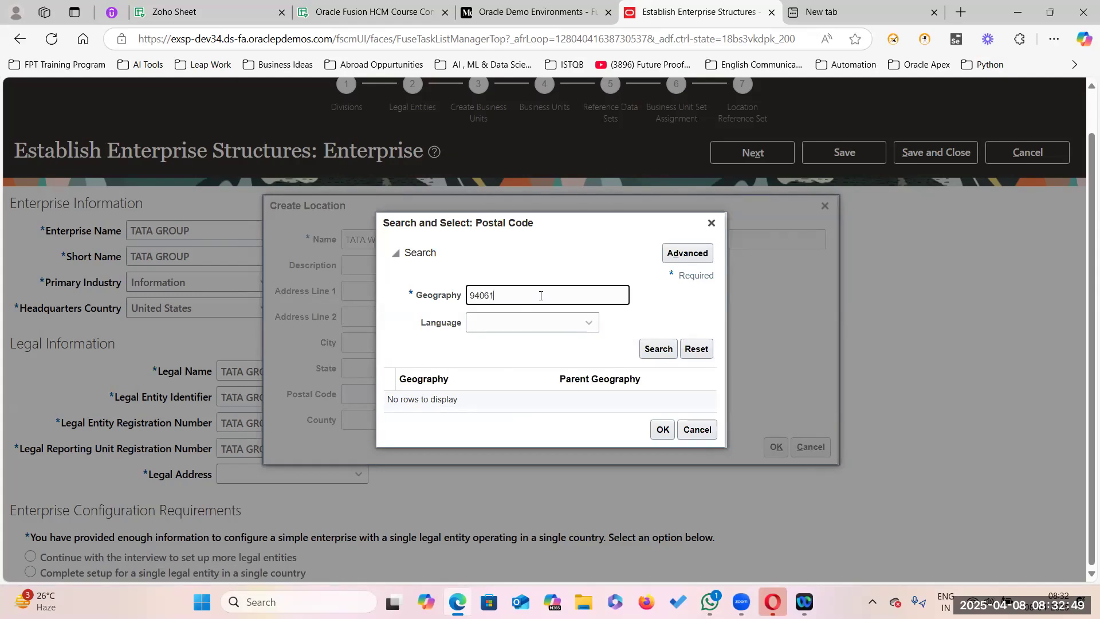
pyautogui.click(658, 348)
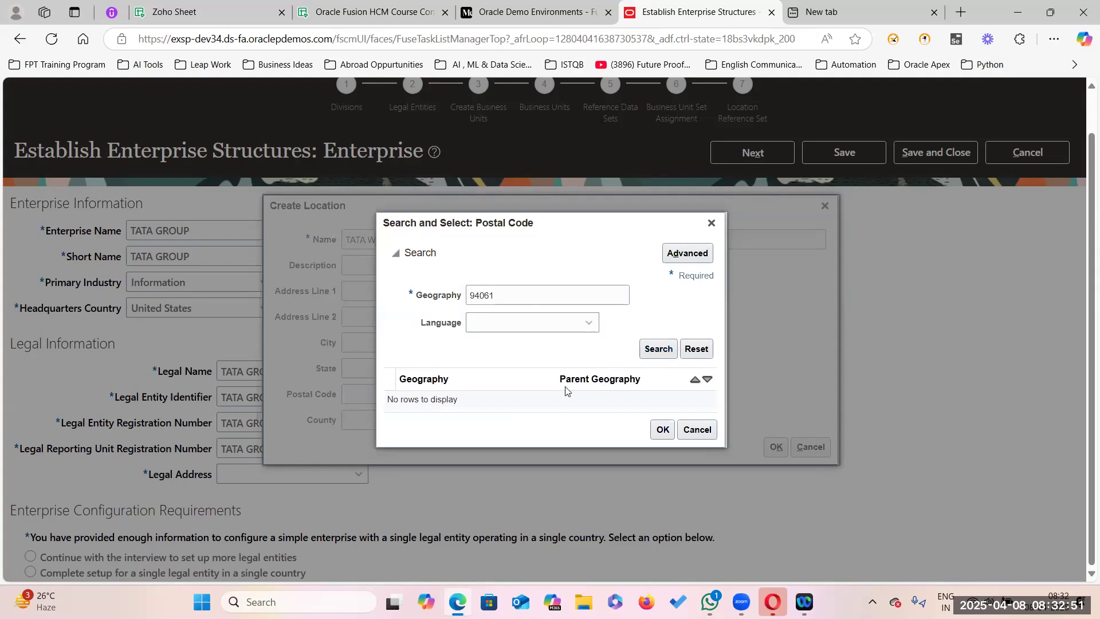
pyautogui.click(600, 388)
pyautogui.click(662, 464)
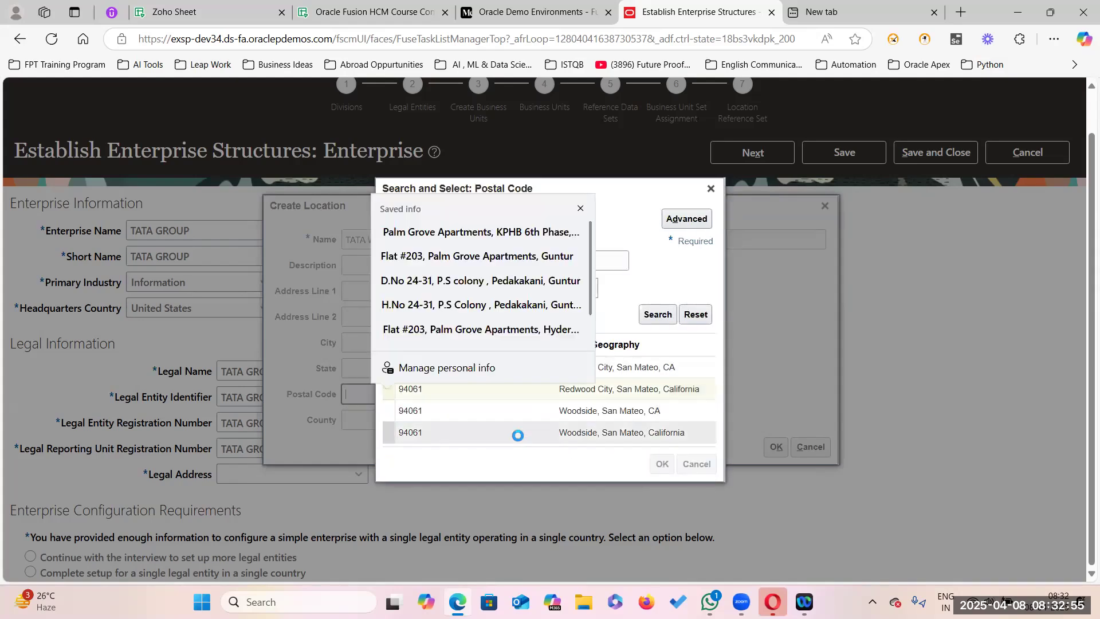
pyautogui.click(648, 374)
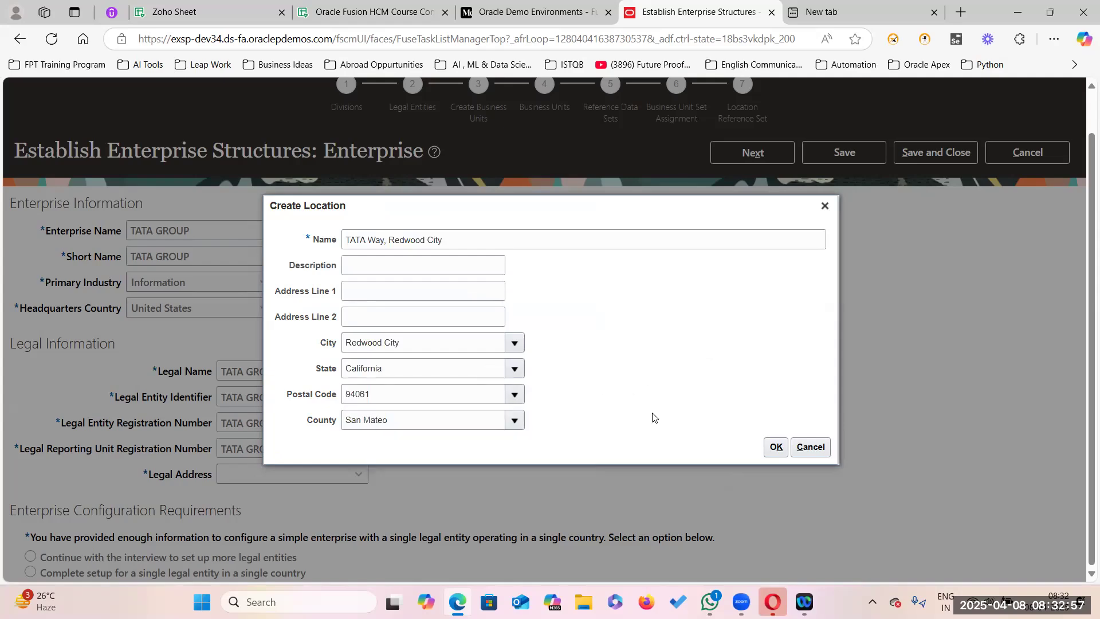
pyautogui.click(768, 446)
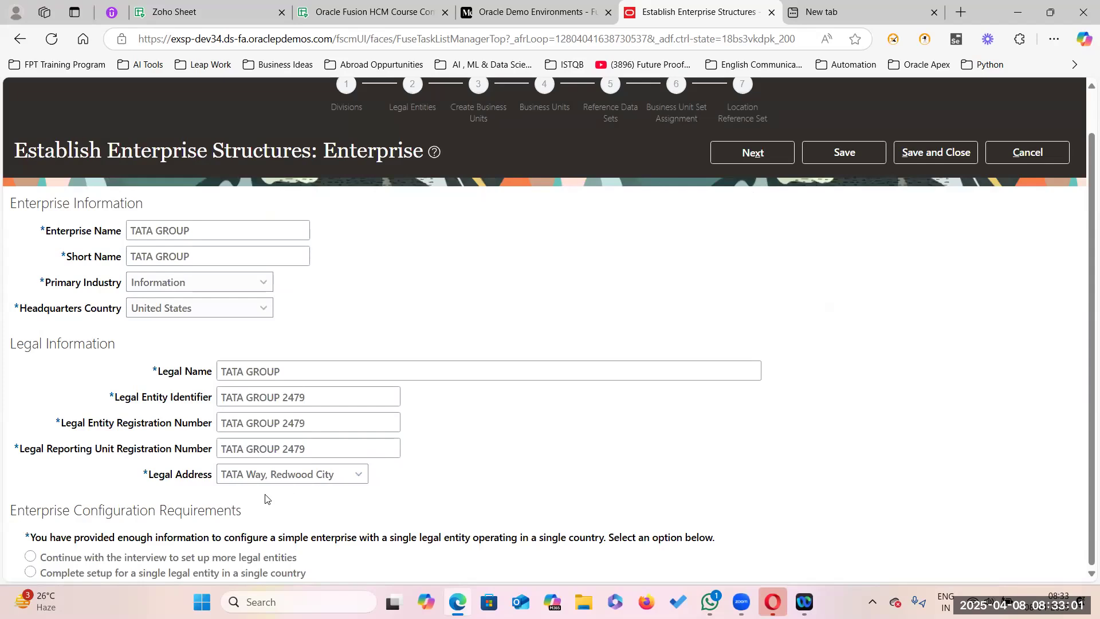
# Step: Continue the interview to set up more legal entities and add a division named IT with the description Information Technology
pyautogui.click(33, 556)
pyautogui.click(778, 152)
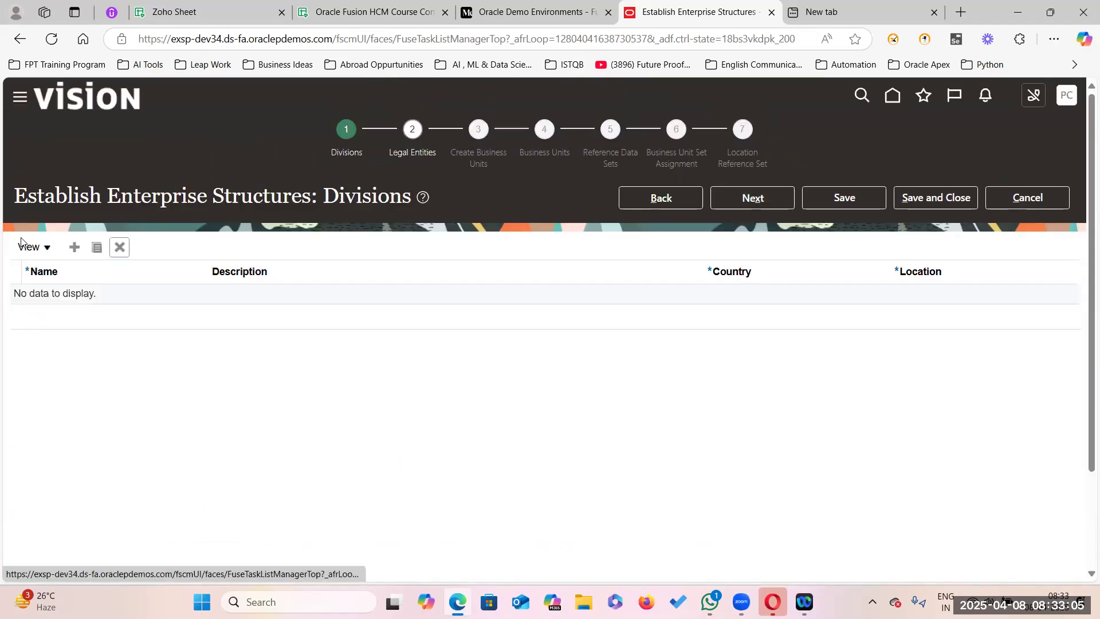
pyautogui.click(77, 246)
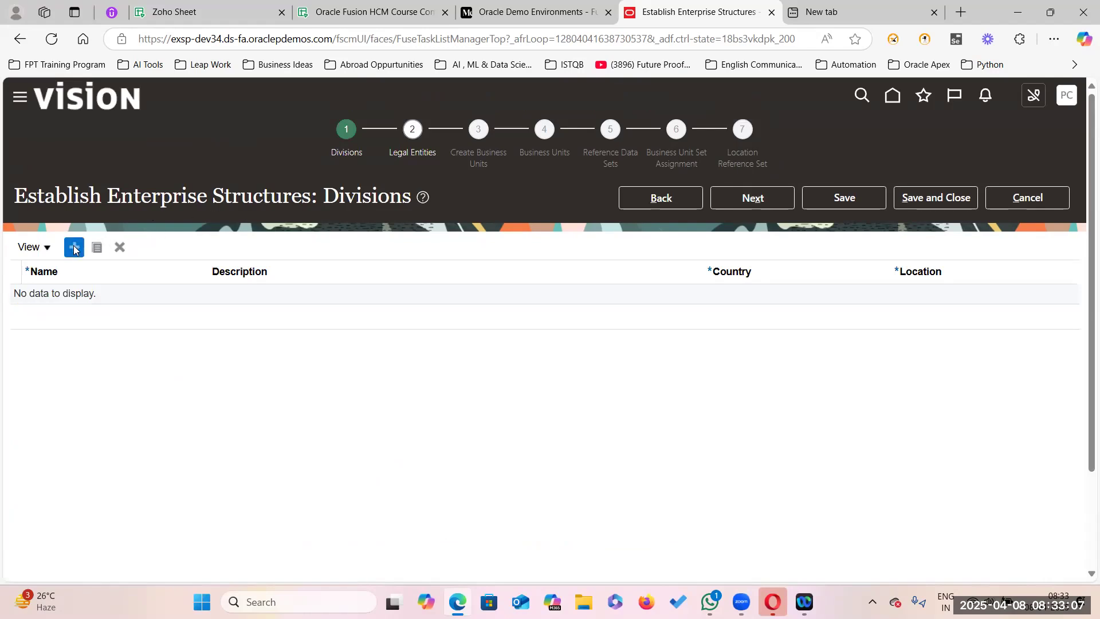
pyautogui.click(117, 293)
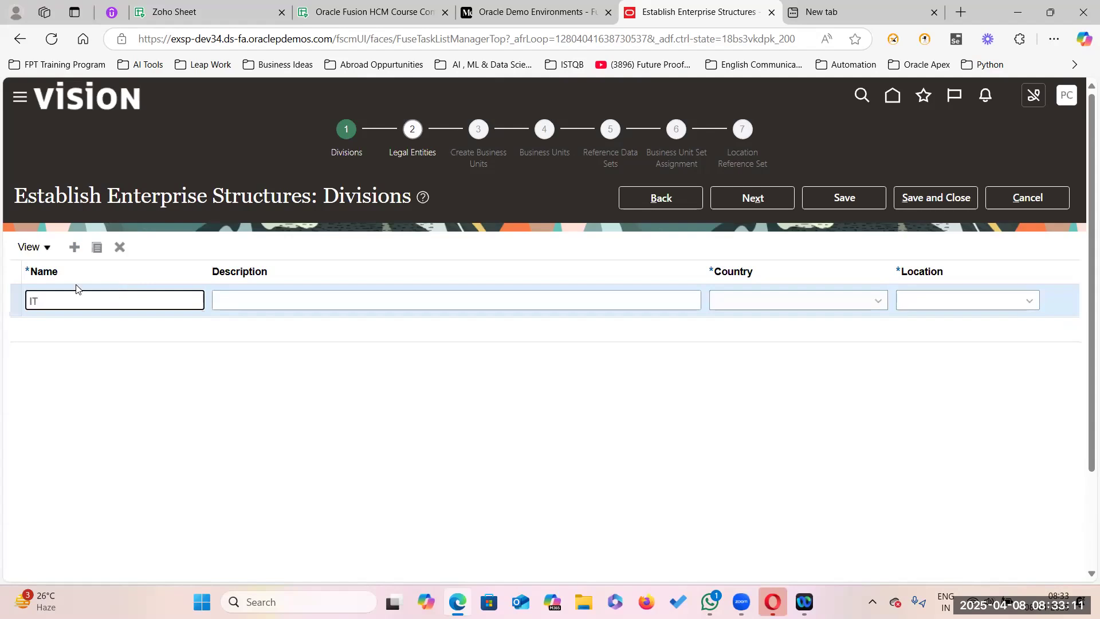
pyautogui.click(237, 304)
pyautogui.write('Informat')
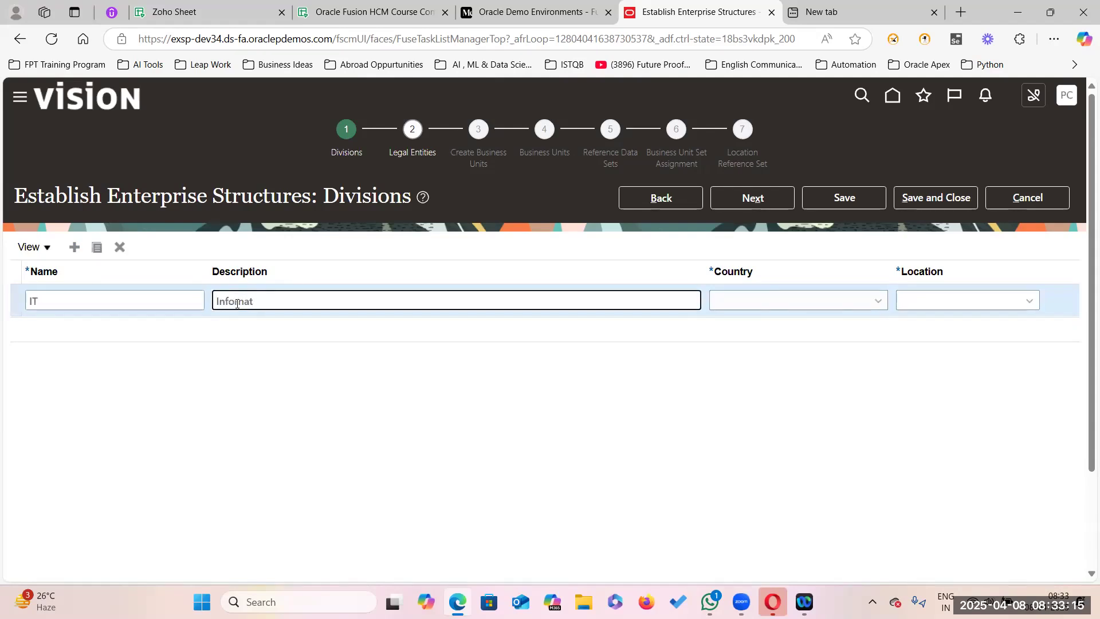
pyautogui.write('ion Technology')
pyautogui.click(239, 301)
pyautogui.click(247, 356)
# Step: Set the IT division's country to United States and its location to "TATA Way, Redwood City"
pyautogui.click(876, 300)
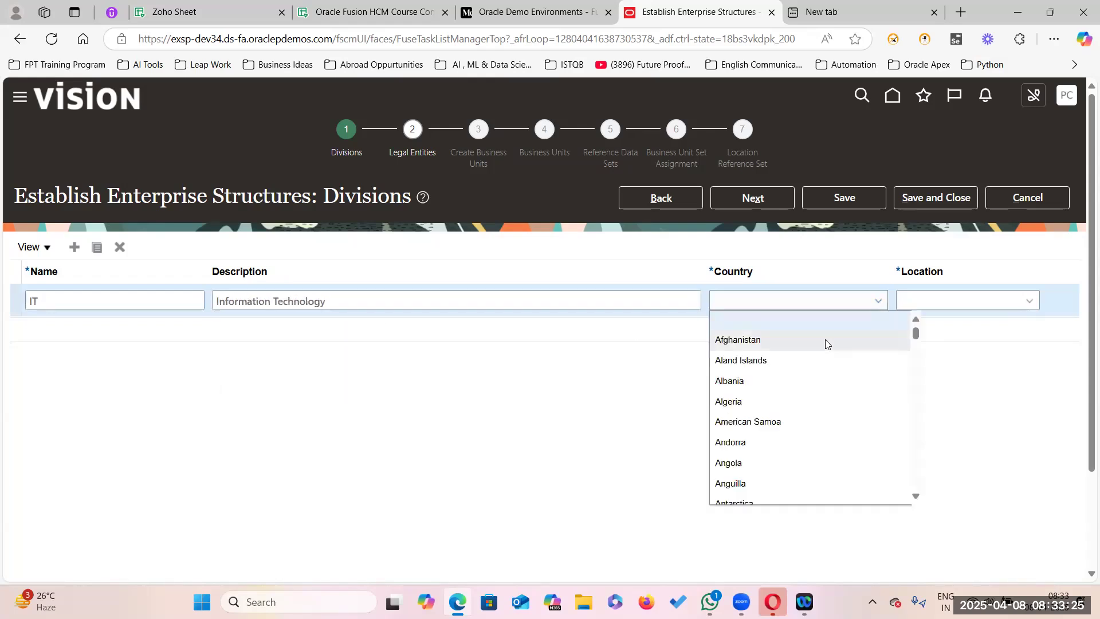
pyautogui.write('un')
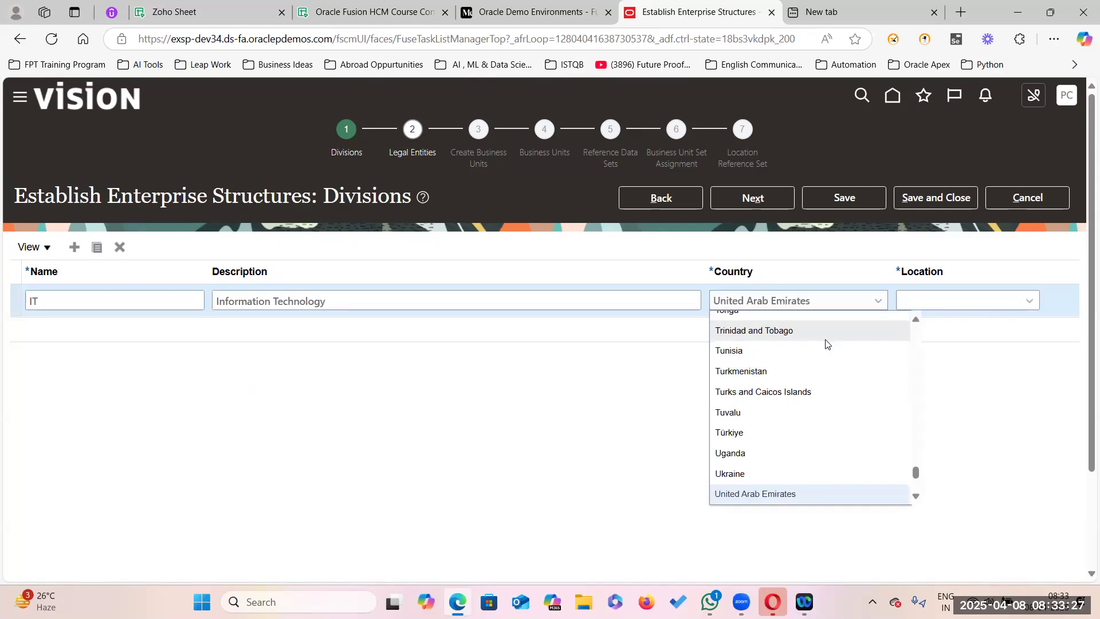
pyautogui.scroll(-3, 825, 344)
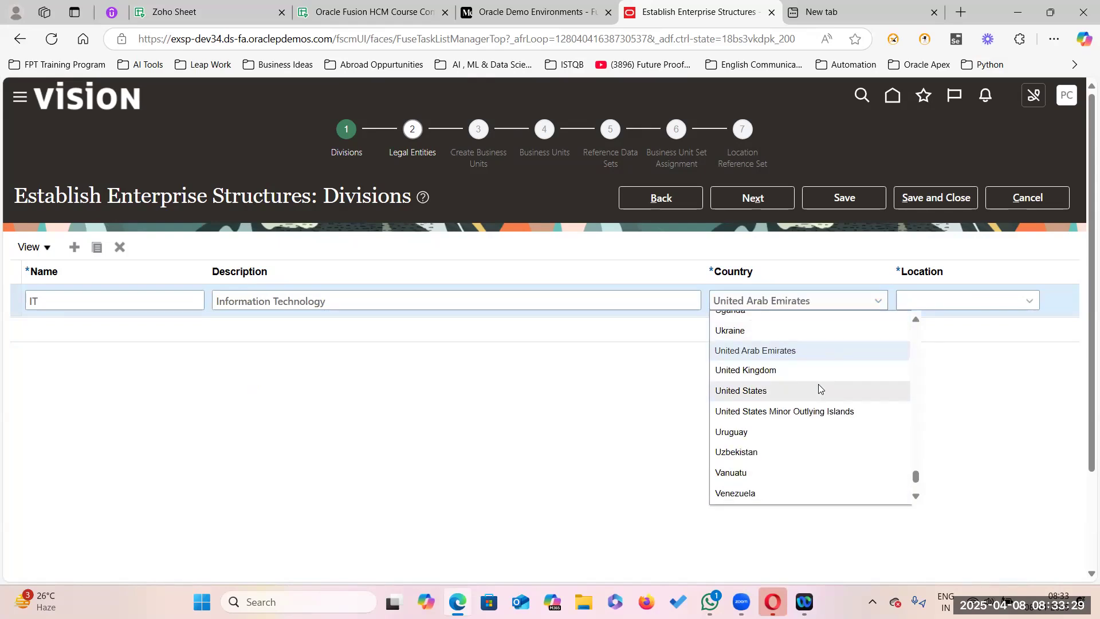
pyautogui.scroll(-3, 812, 455)
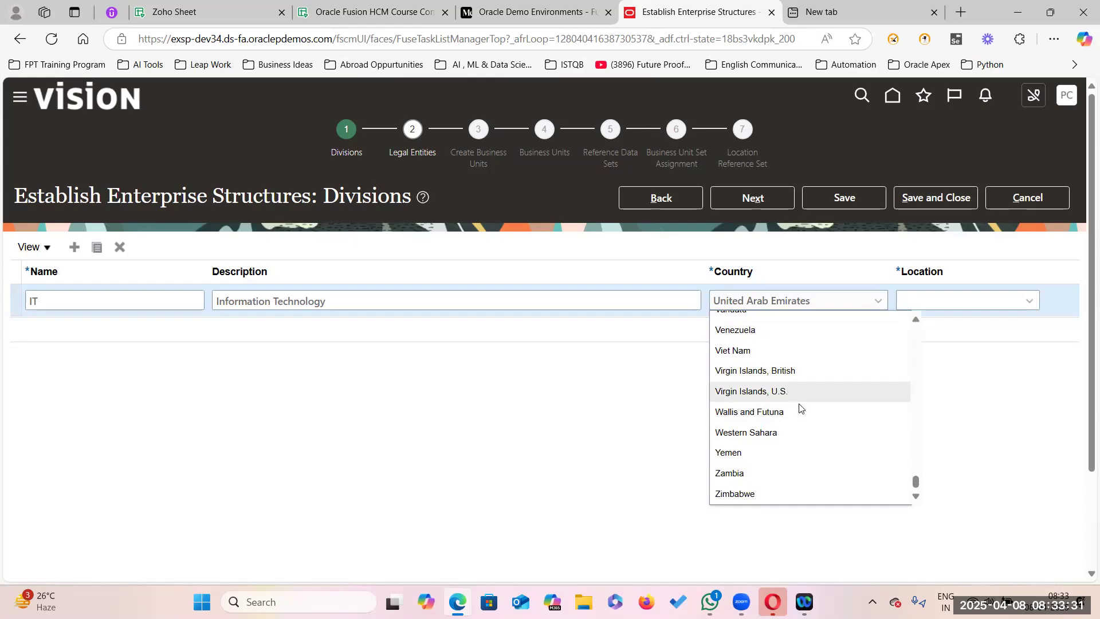
pyautogui.scroll(2, 798, 430)
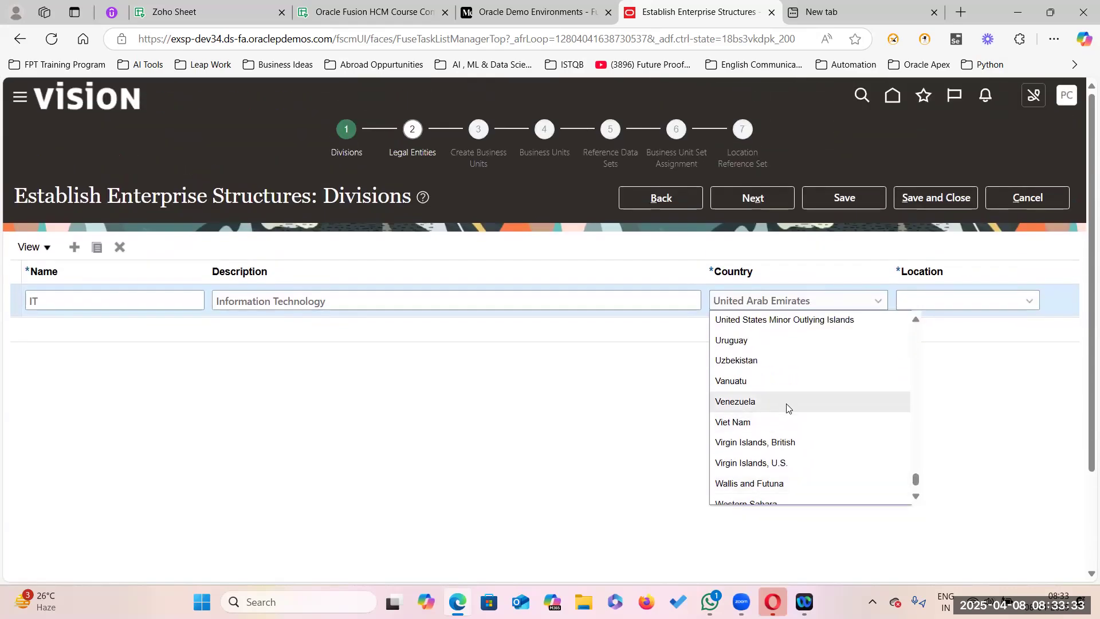
pyautogui.scroll(2, 805, 430)
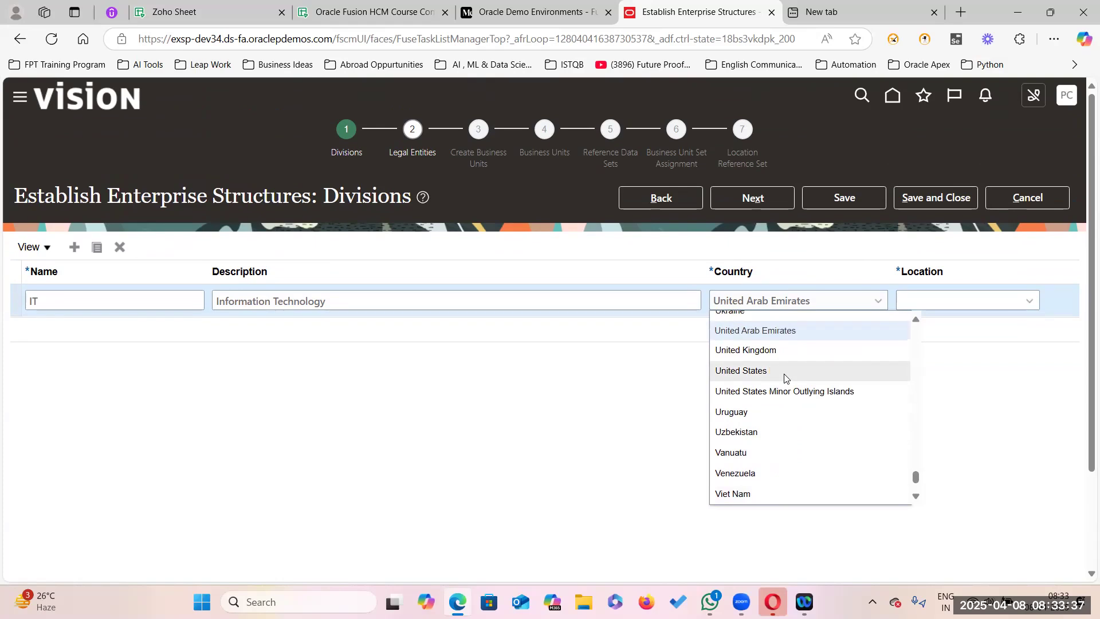
pyautogui.click(785, 371)
pyautogui.click(1028, 304)
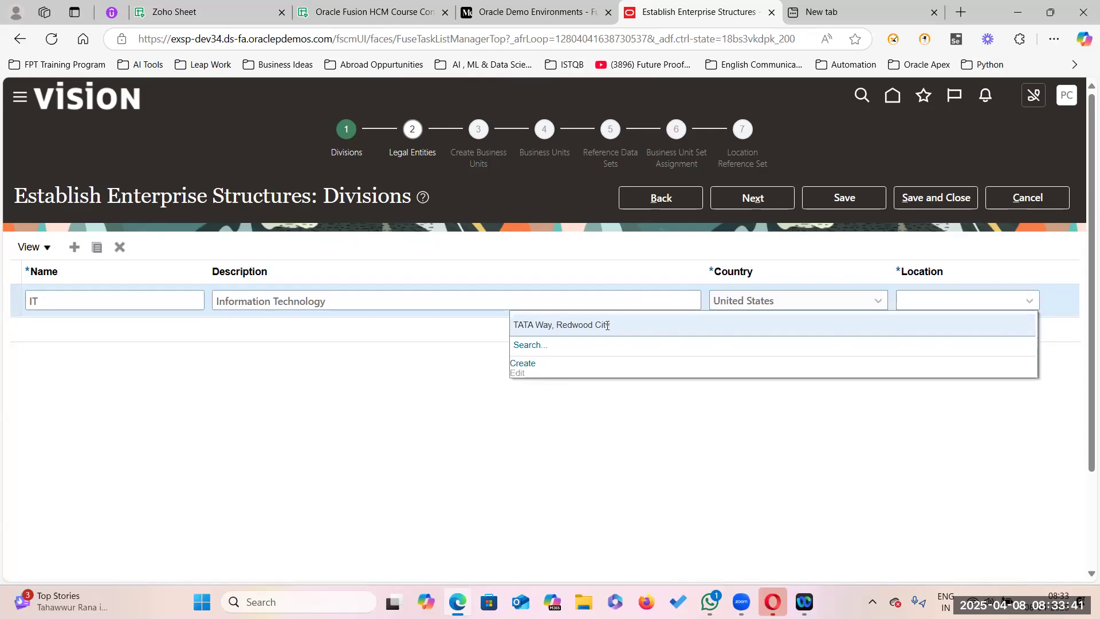
pyautogui.click(607, 325)
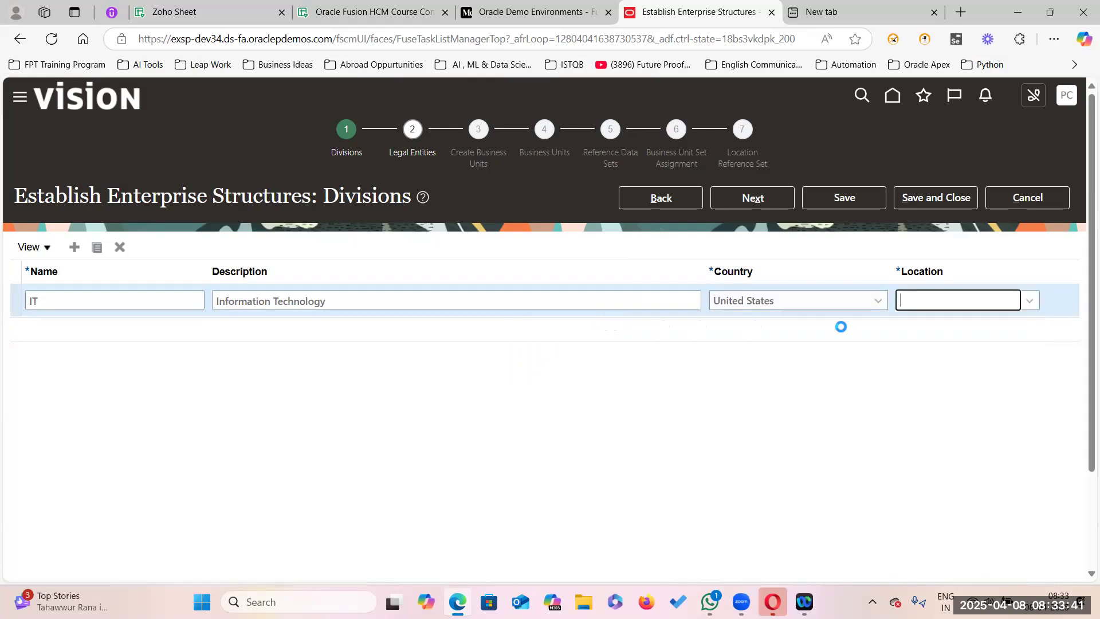
# Step: Add a second division named TATA Foods and copy its name into the description
pyautogui.click(74, 247)
pyautogui.click(50, 297)
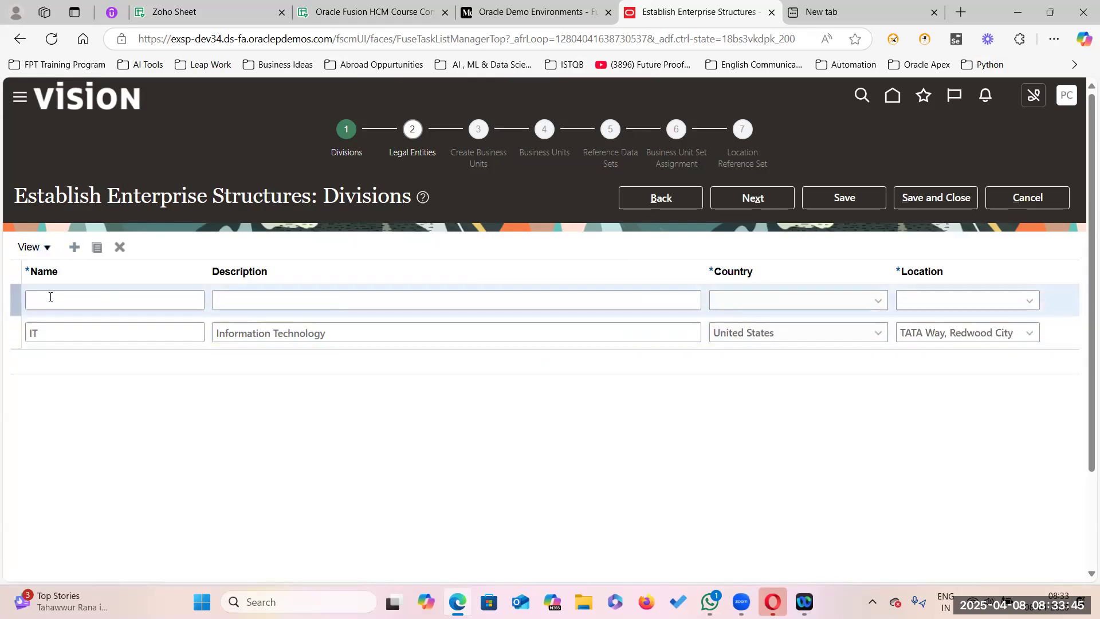
pyautogui.write('TATA')
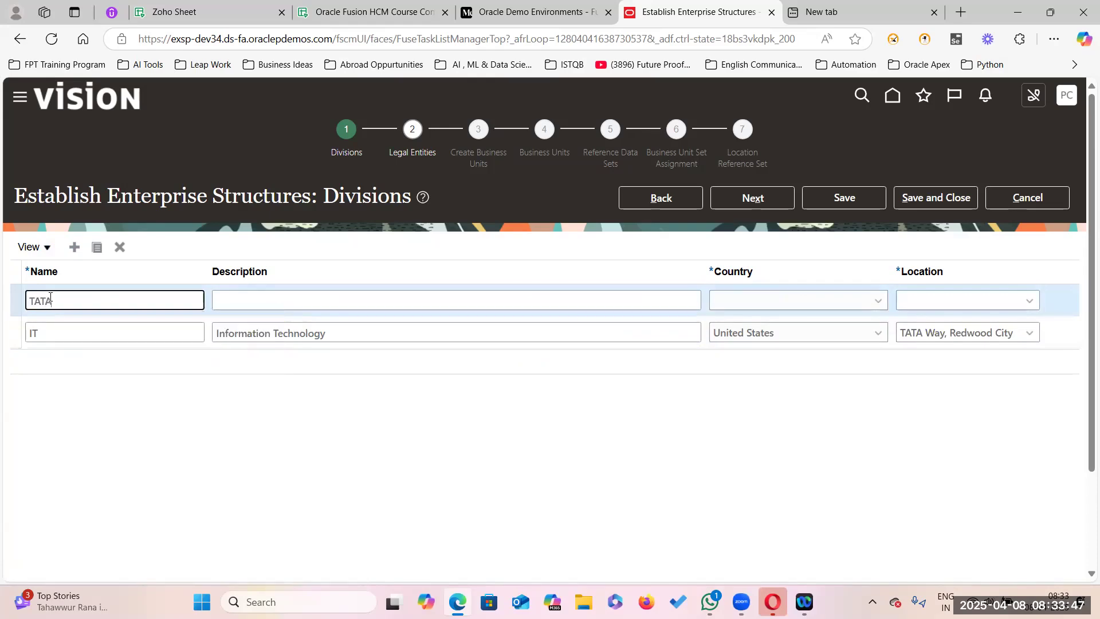
pyautogui.write(' Foods')
pyautogui.click(373, 12)
pyautogui.click(486, 12)
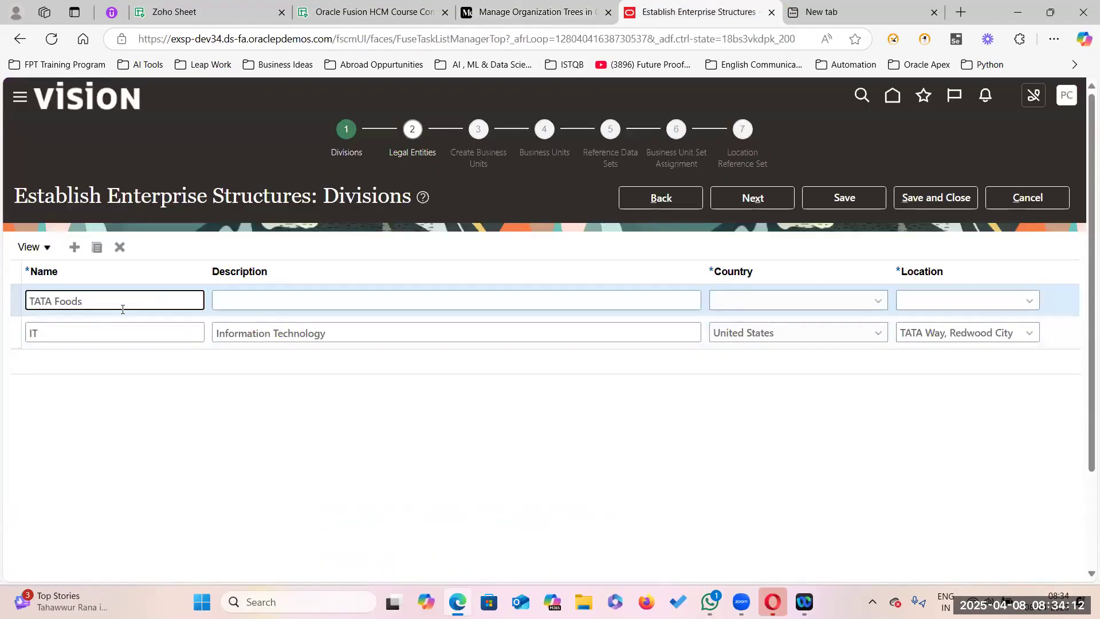
pyautogui.click(251, 301)
pyautogui.moveTo(115, 302); pyautogui.dragTo(1, 284)
pyautogui.hotkey('ctrl', 'c')
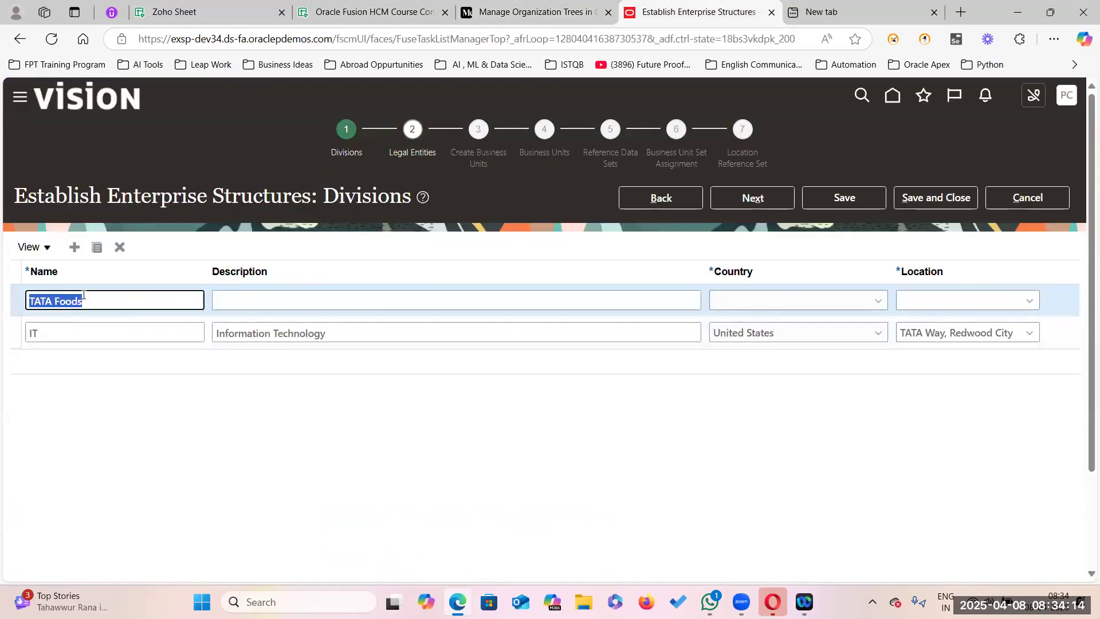
pyautogui.click(247, 298)
pyautogui.hotkey('ctrl', 'v')
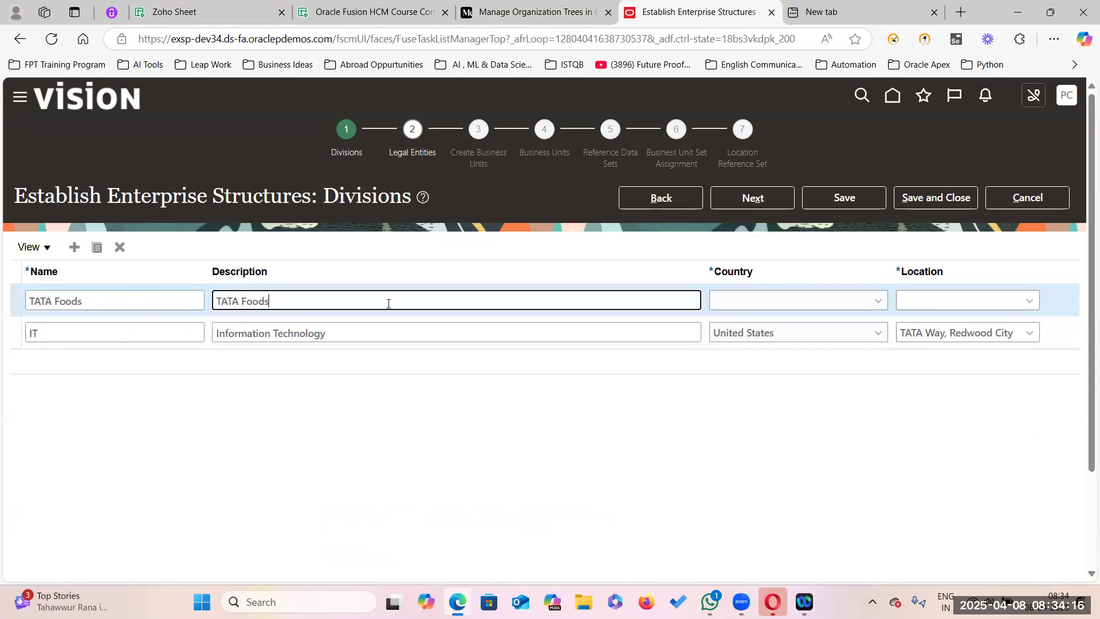
# Step: Set the TATA Foods division's country to United States and its location to "TATA Way, Redwood City"
pyautogui.click(878, 298)
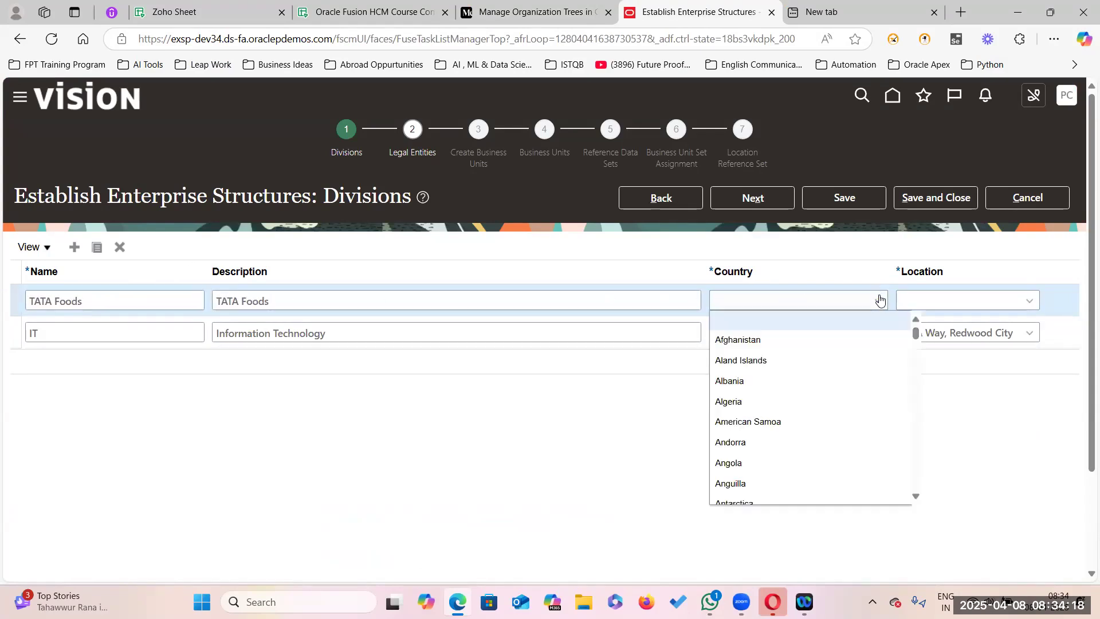
pyautogui.press('s')
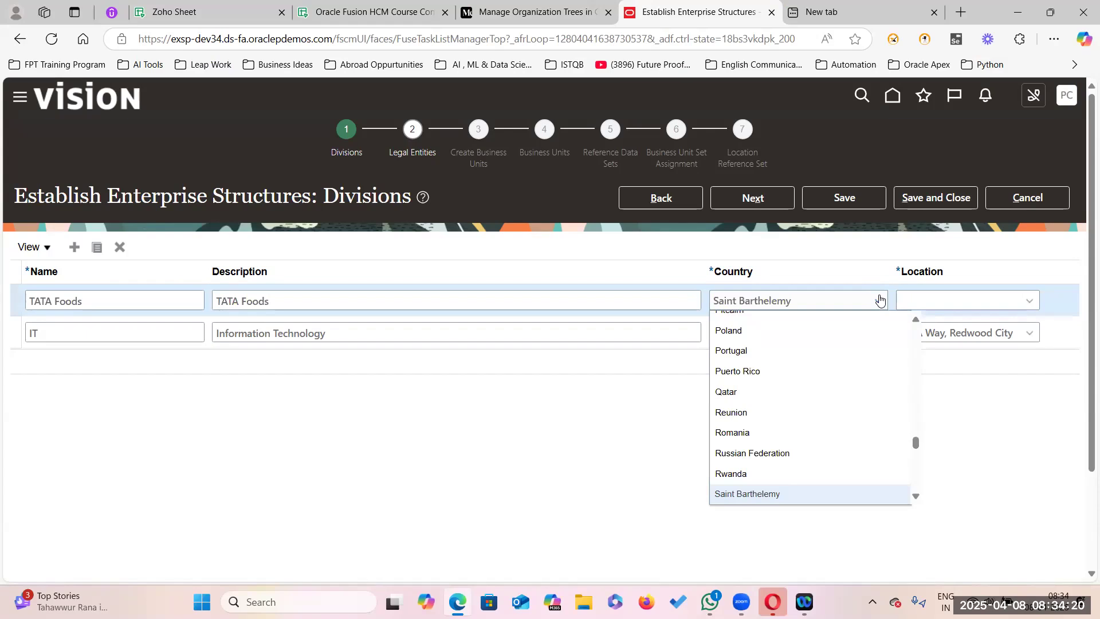
pyautogui.click(879, 300)
pyautogui.click(879, 300)
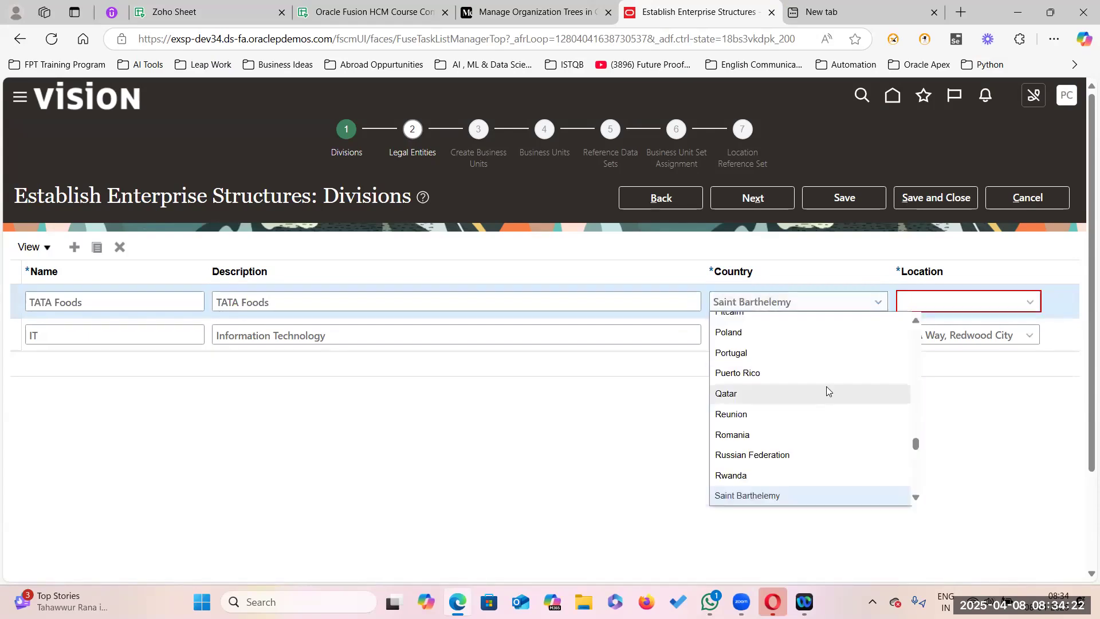
pyautogui.scroll(-15, 826, 390)
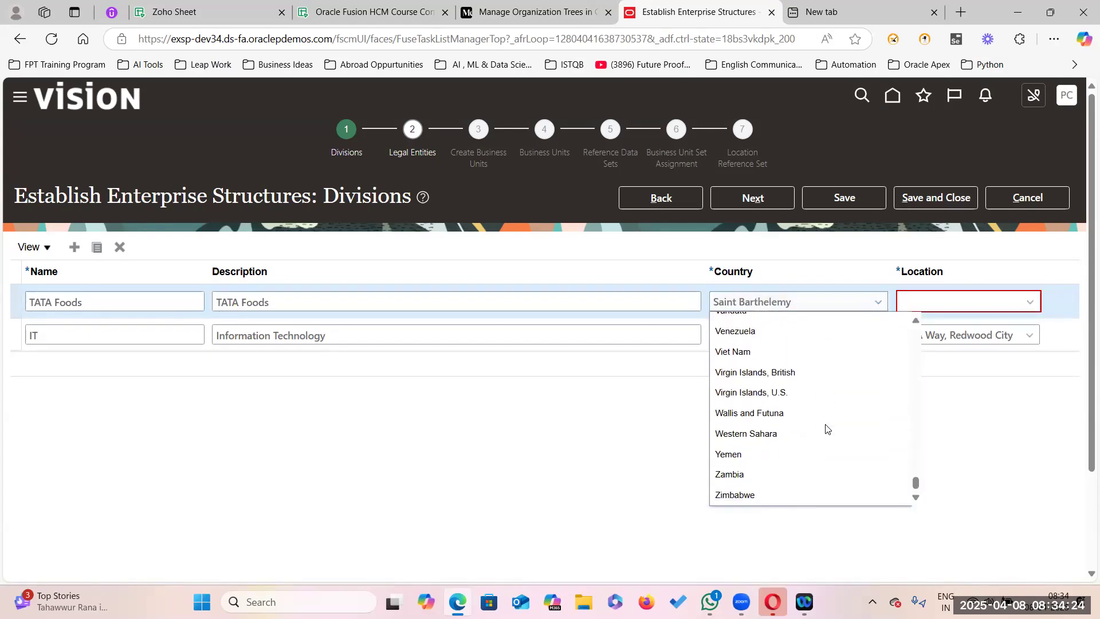
pyautogui.scroll(2, 758, 372)
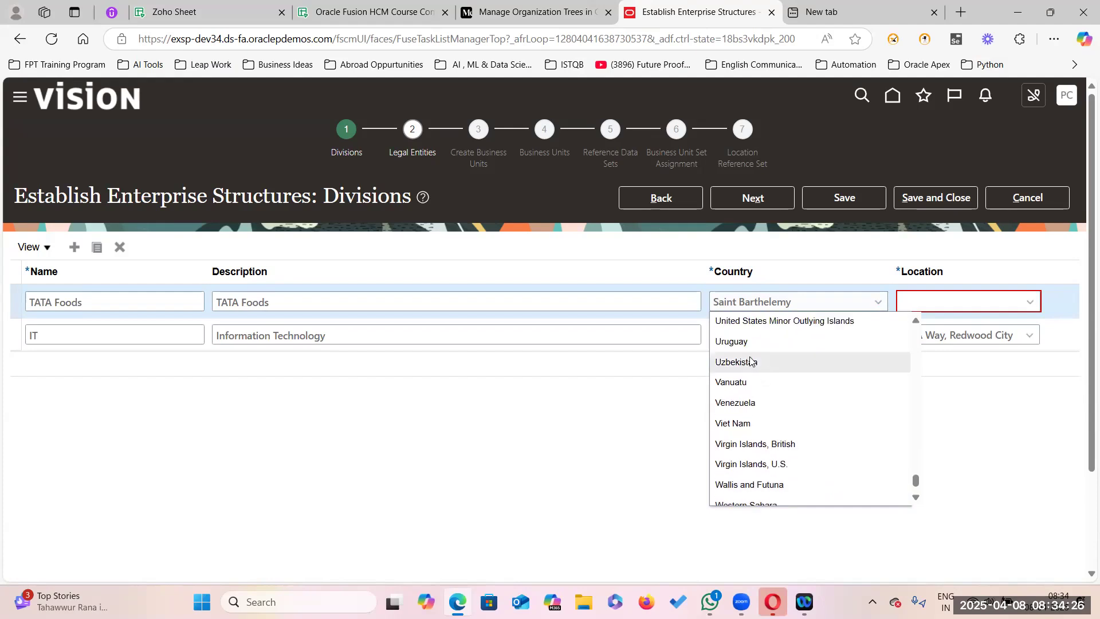
pyautogui.scroll(2, 756, 361)
pyautogui.click(762, 371)
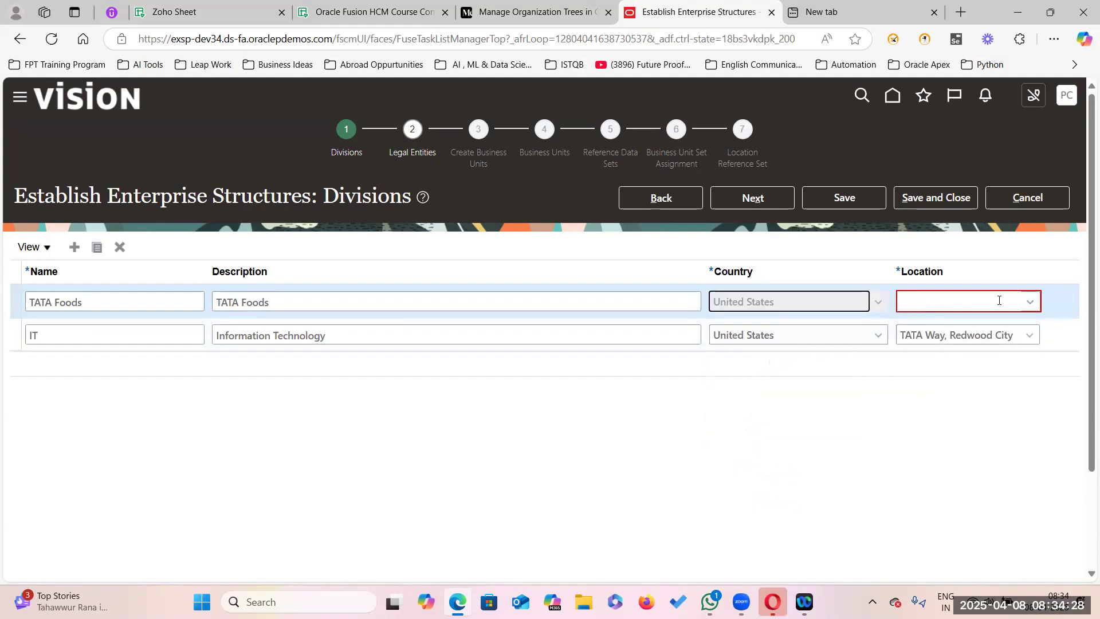
pyautogui.click(1029, 300)
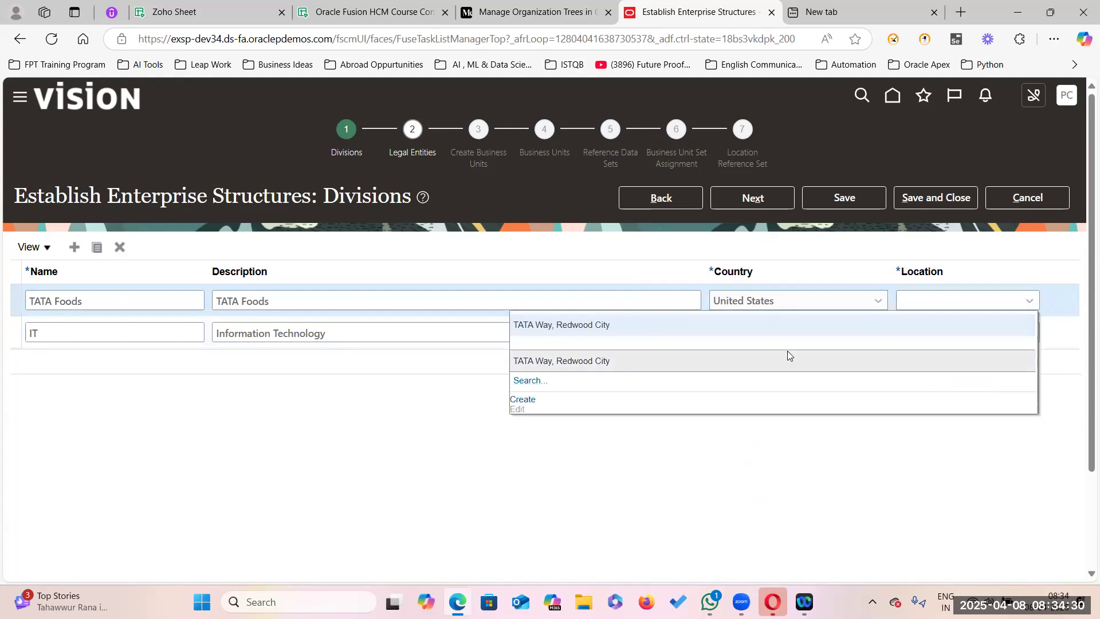
pyautogui.click(602, 324)
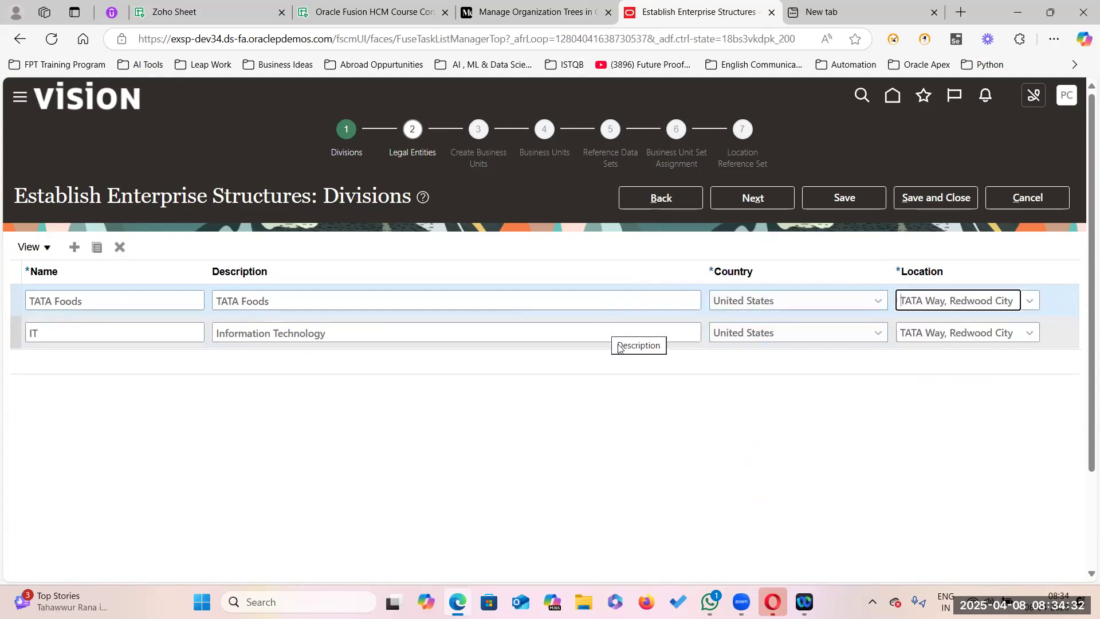
pyautogui.click(747, 424)
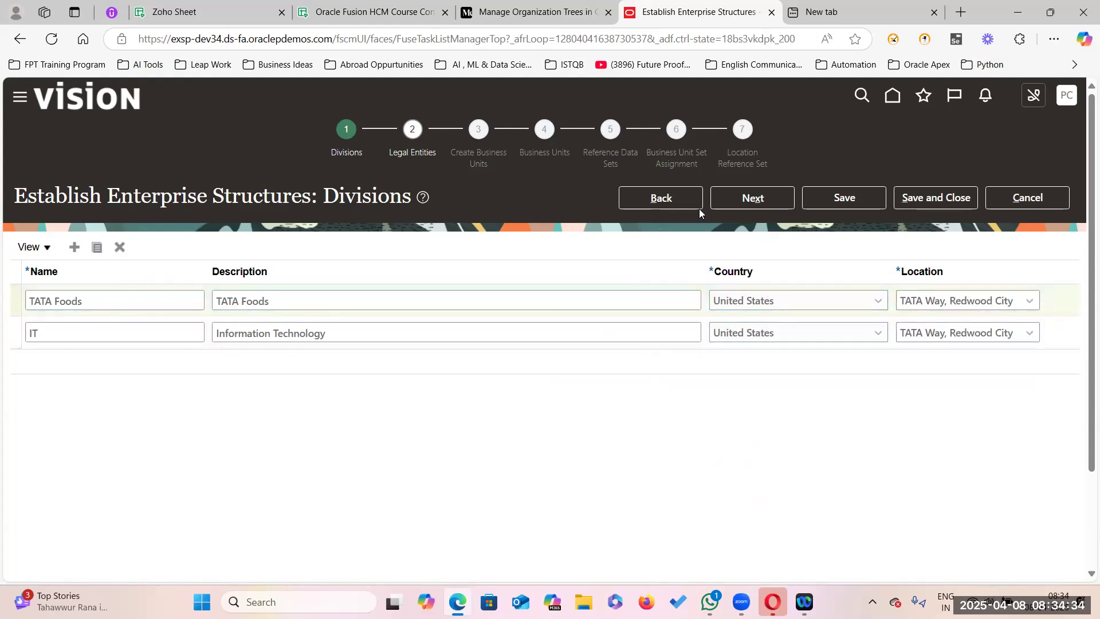
# Step: Continue to the legal entities stage and add a new legal entity with United States as its country
pyautogui.click(752, 198)
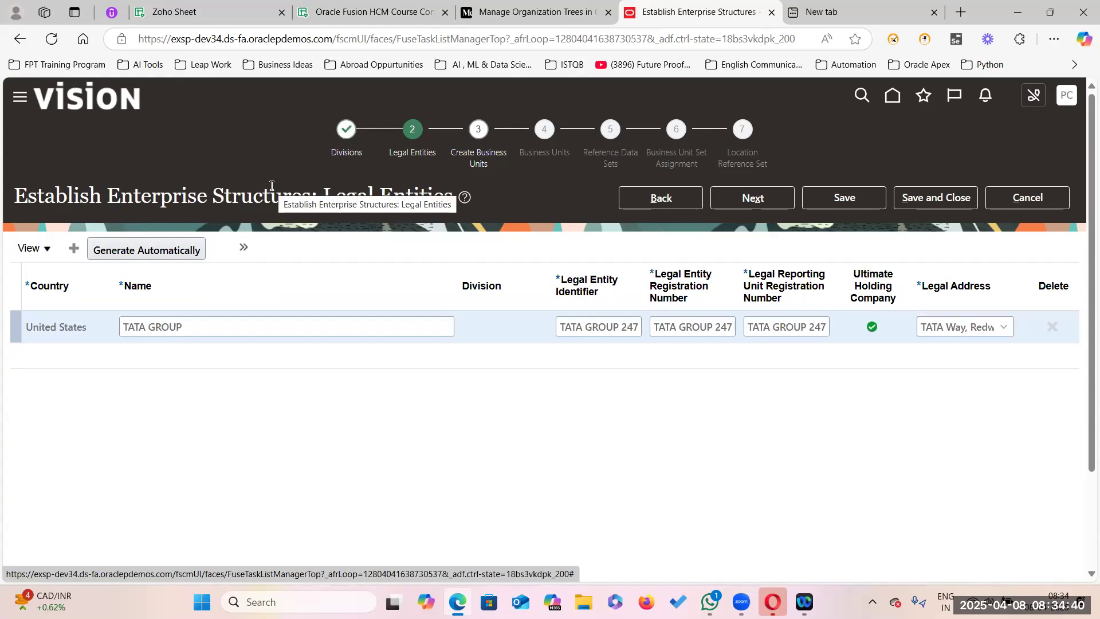
pyautogui.click(74, 250)
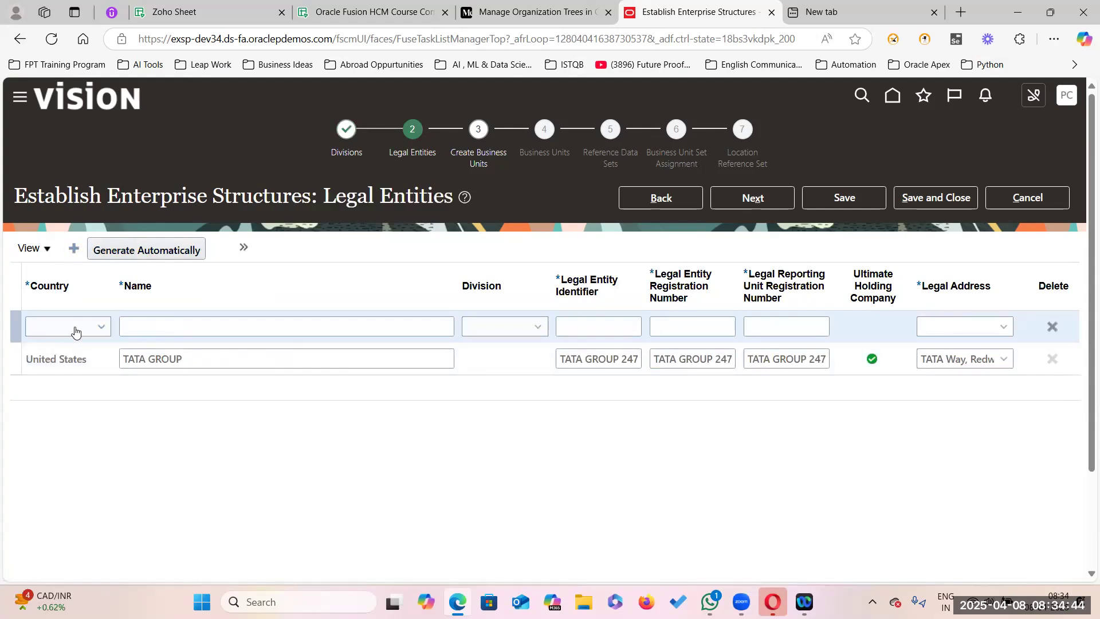
pyautogui.click(102, 328)
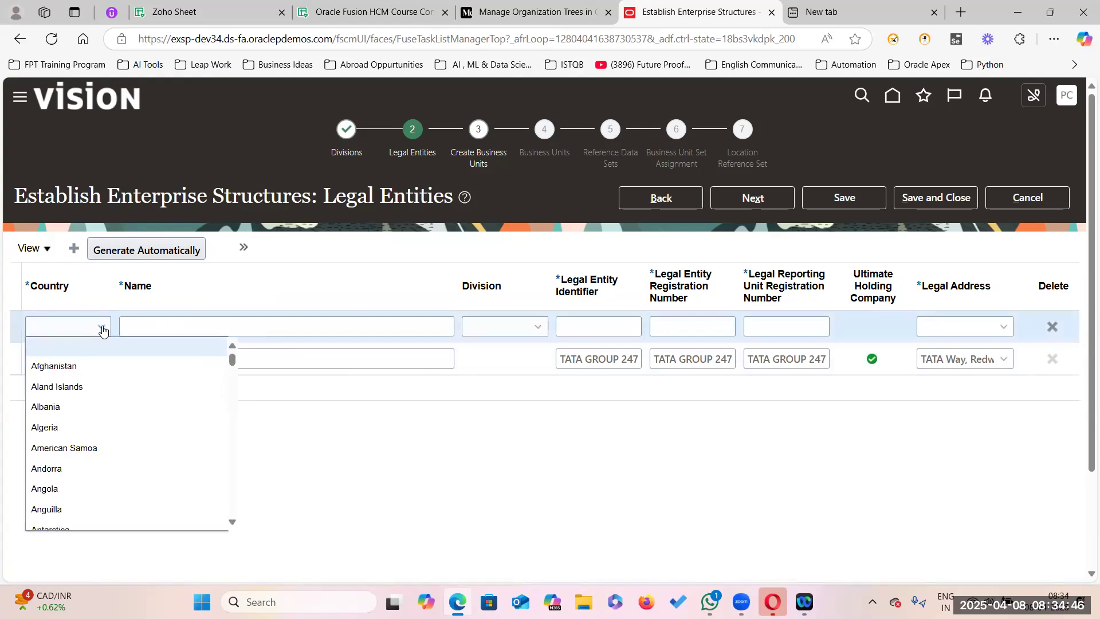
pyautogui.write('United Arab E')
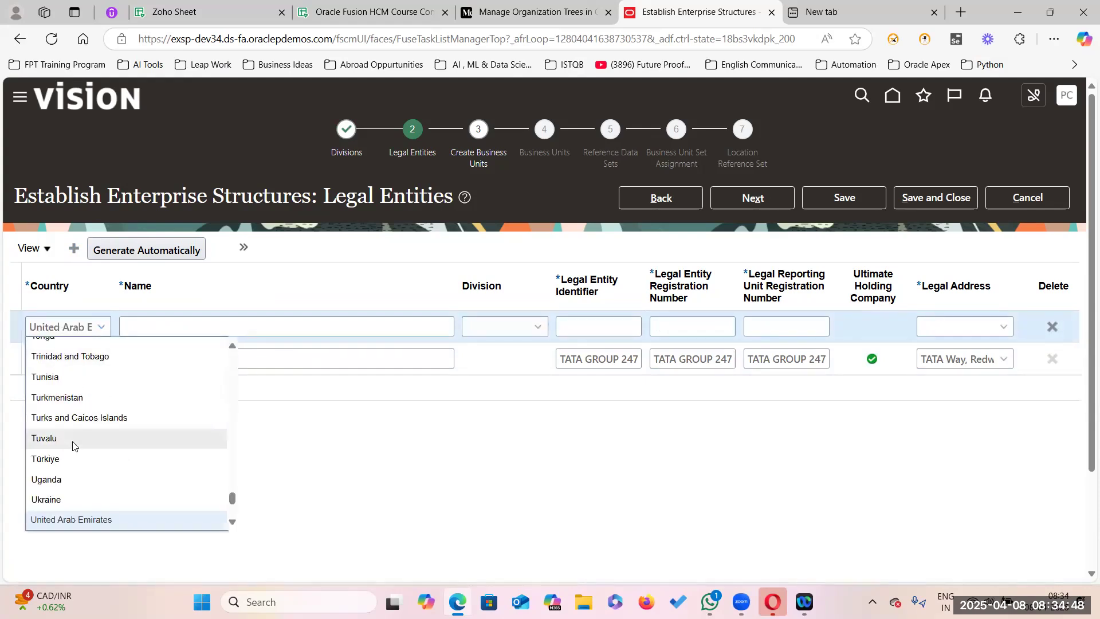
pyautogui.scroll(-4, 71, 401)
pyautogui.scroll(3, 71, 401)
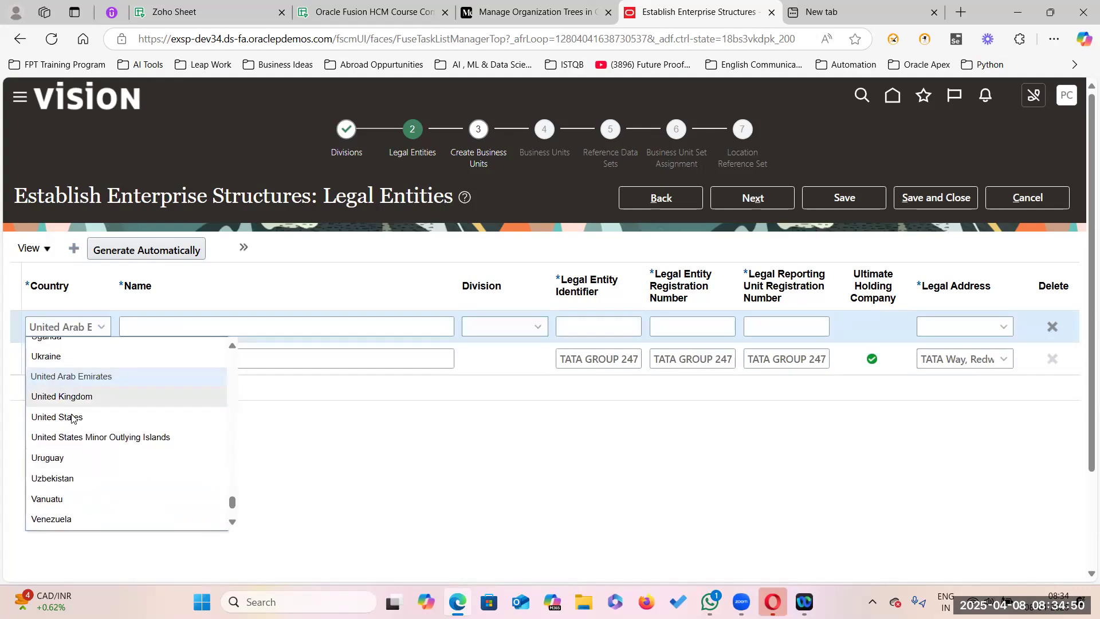
pyautogui.click(69, 417)
# Step: Copy the Example 1 legal entity name TCS from the course content sheet and paste it as the new legal entity's name
pyautogui.click(264, 334)
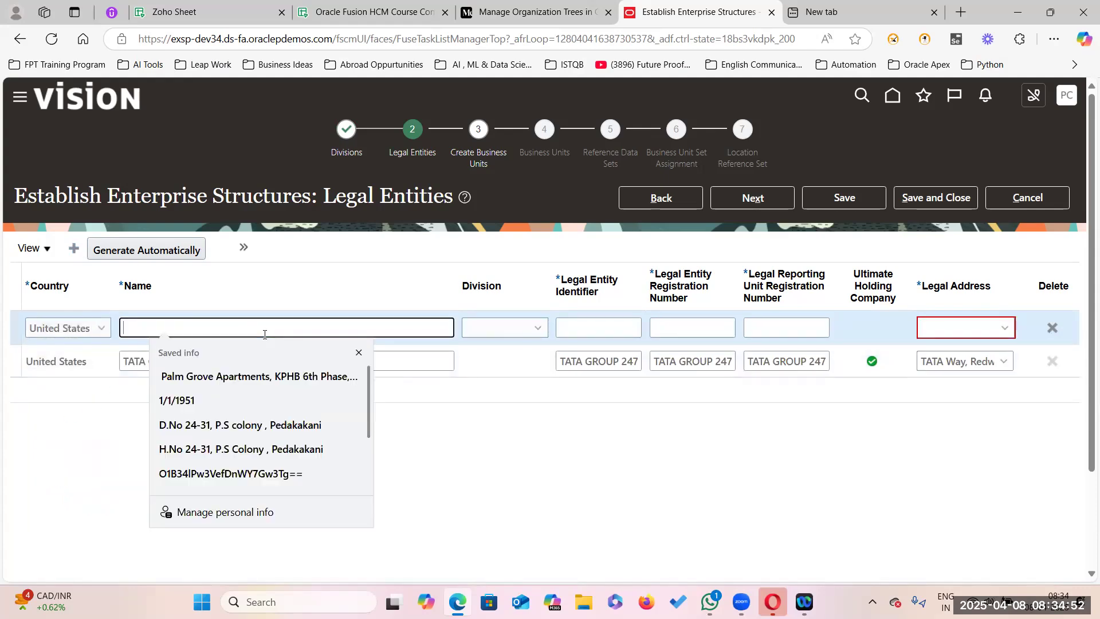
pyautogui.click(402, 464)
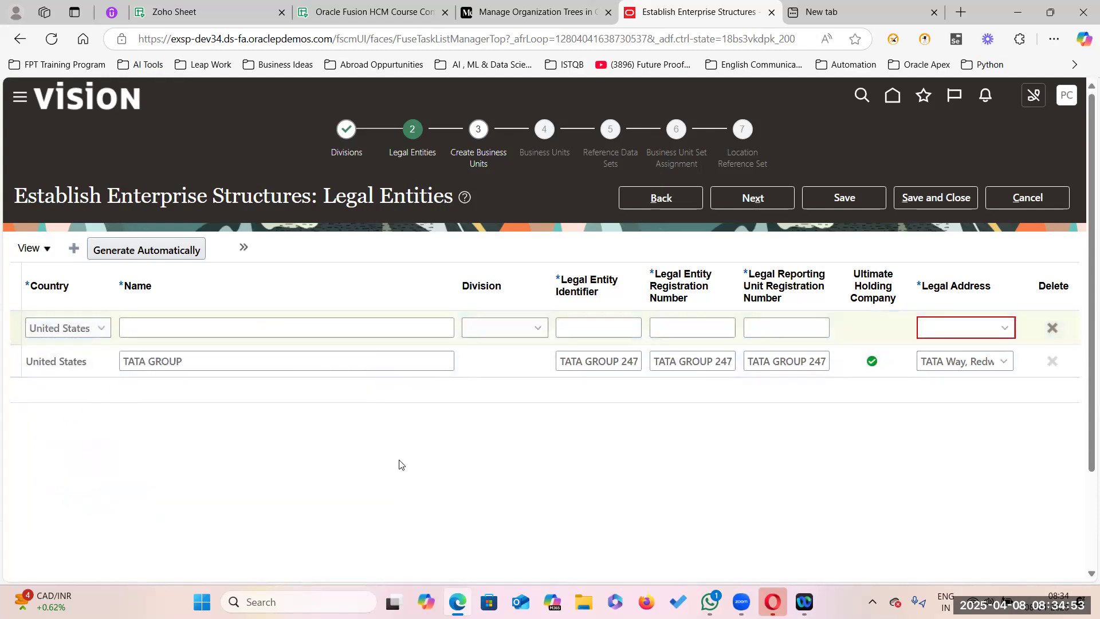
pyautogui.click(373, 13)
pyautogui.doubleClick(404, 261)
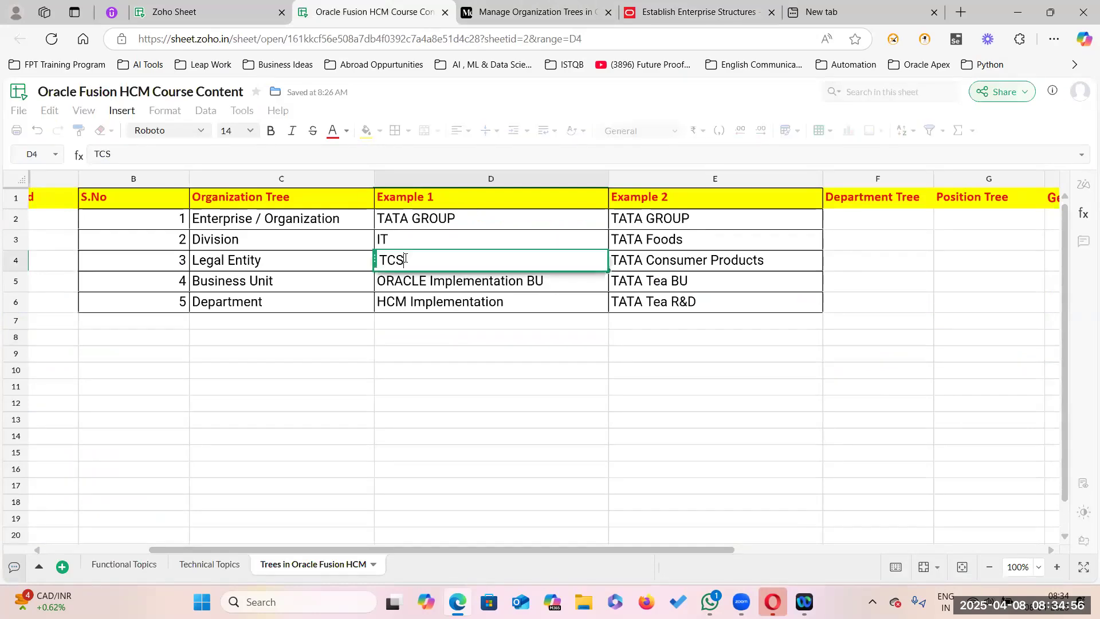
pyautogui.moveTo(404, 261); pyautogui.dragTo(358, 263)
pyautogui.hotkey('ctrl', 'c')
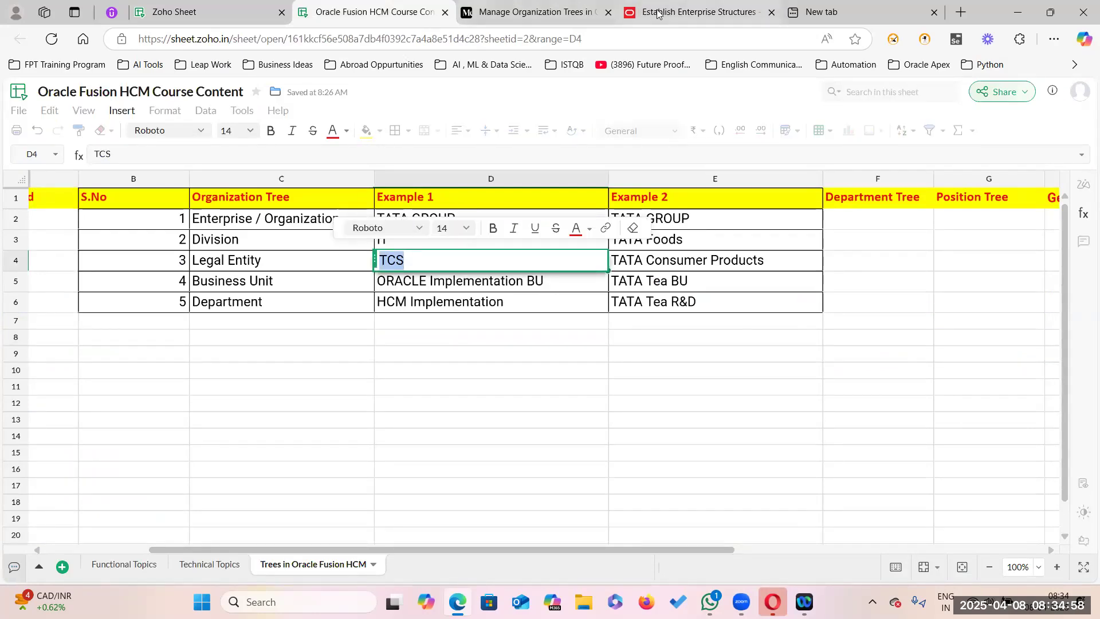
pyautogui.click(698, 12)
pyautogui.click(202, 327)
pyautogui.hotkey('ctrl', 'v')
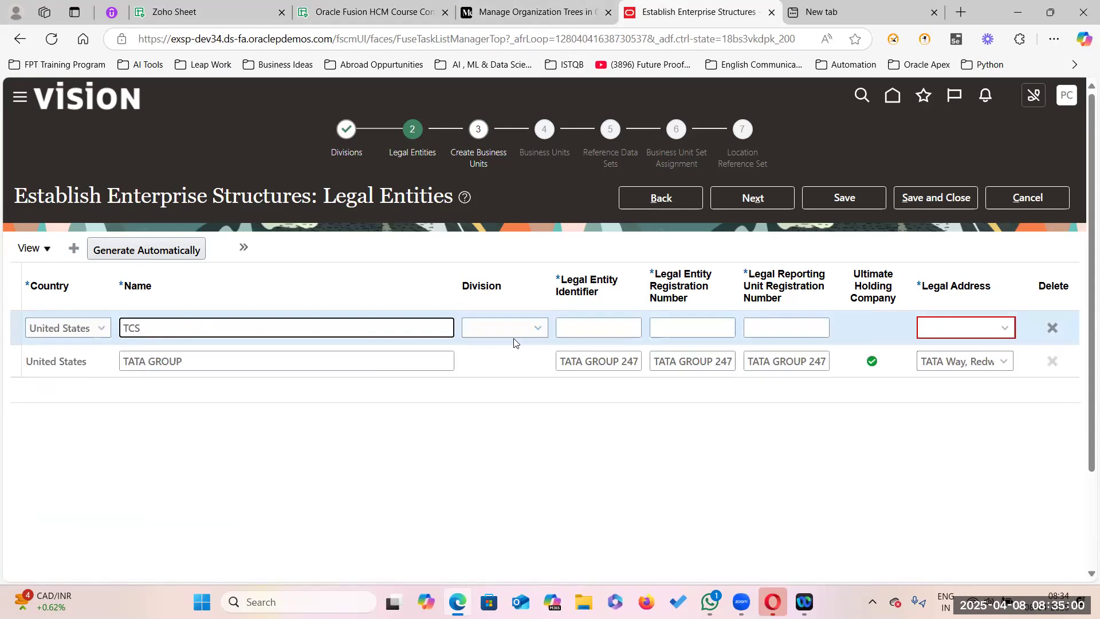
# Step: Assign the TCS legal entity to the IT division and set its legal entity identifier to TCS 2479
pyautogui.click(541, 326)
pyautogui.click(484, 365)
pyautogui.click(585, 320)
pyautogui.write('TCS 2479')
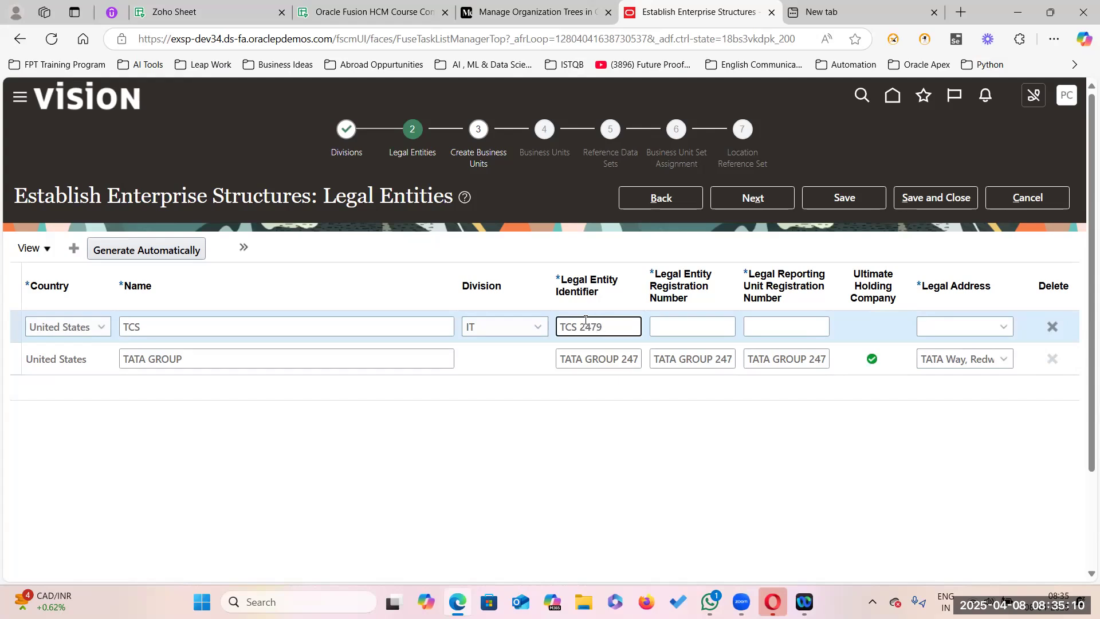
# Step: Copy the TCS identifier into both of its registration number fields and set its legal address to "TATA Way, Redwood City"
pyautogui.moveTo(610, 321); pyautogui.dragTo(489, 307)
pyautogui.hotkey('ctrl', 'c')
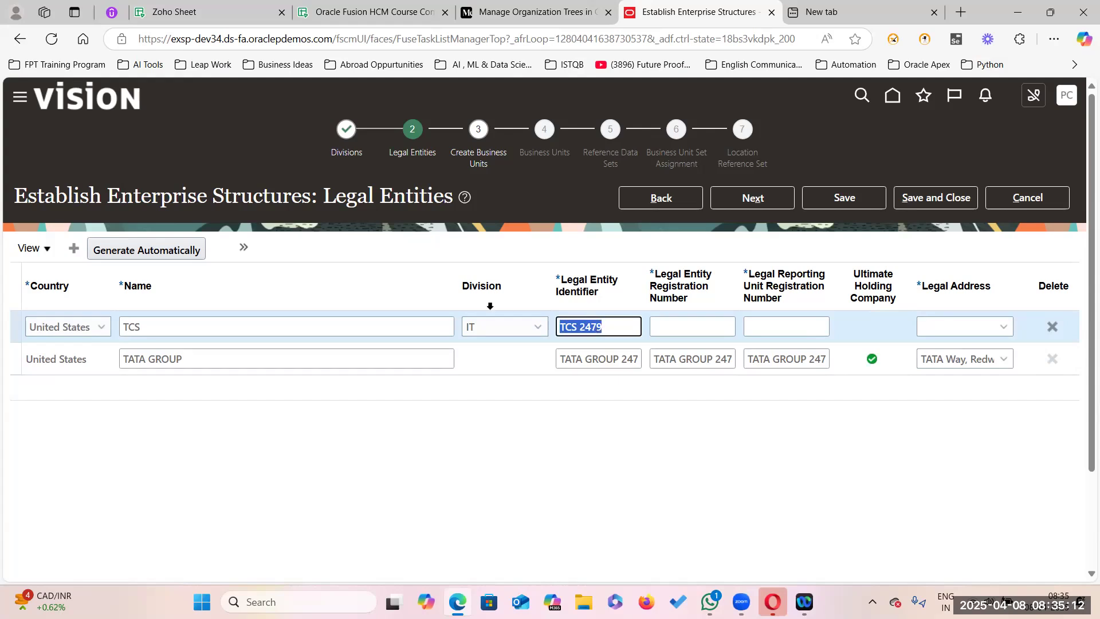
pyautogui.click(679, 326)
pyautogui.hotkey('ctrl', 'v')
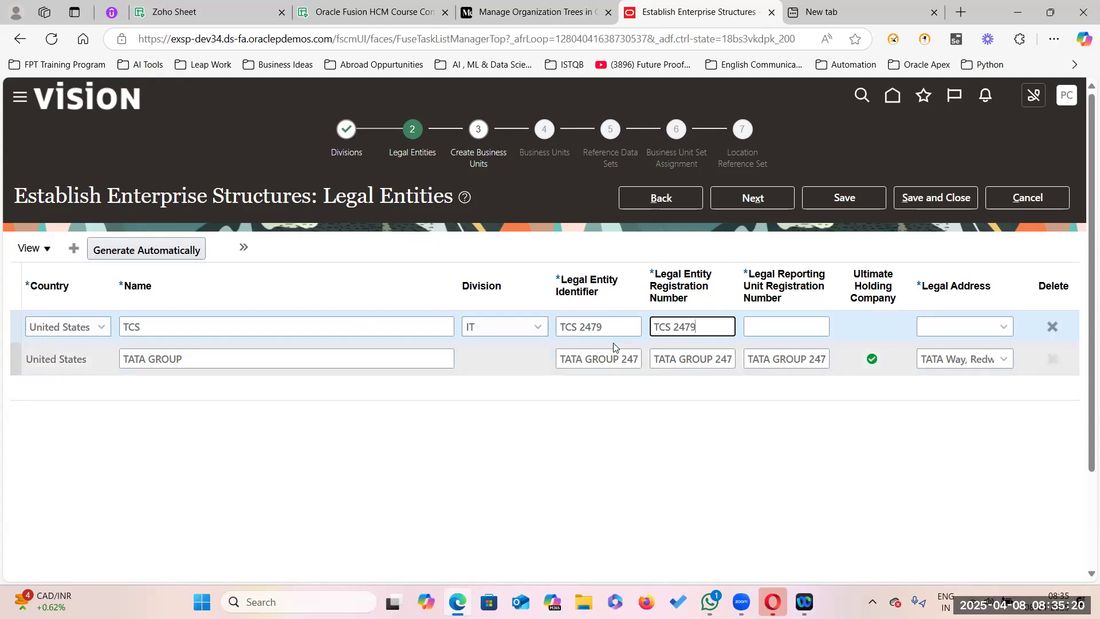
pyautogui.moveTo(713, 328); pyautogui.dragTo(554, 325)
pyautogui.hotkey('ctrl', 'c')
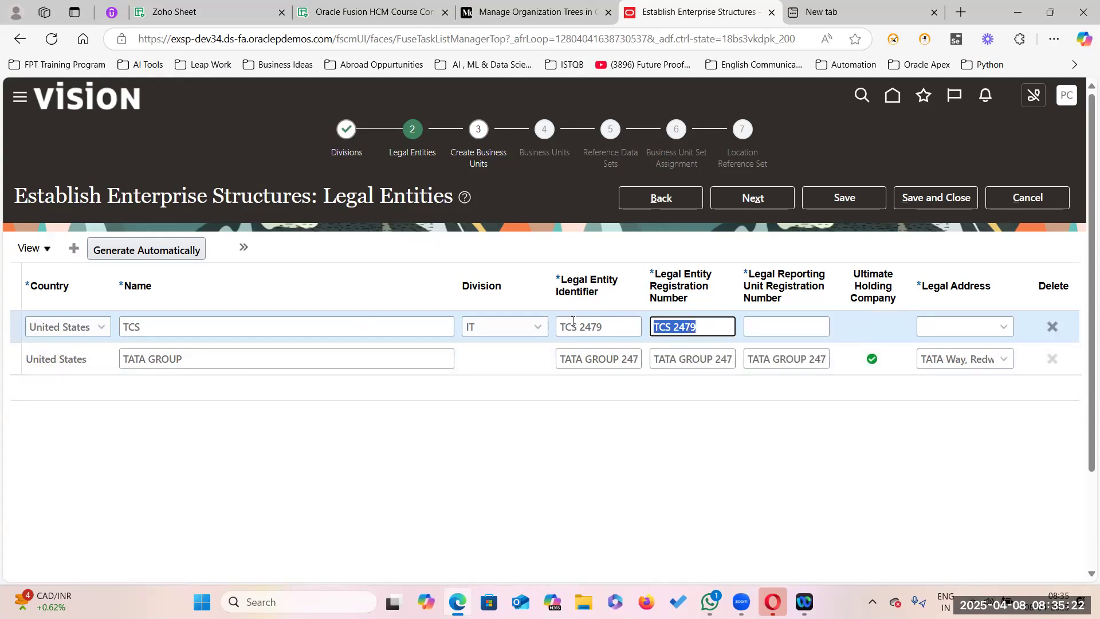
pyautogui.click(764, 324)
pyautogui.hotkey('ctrl', 'v')
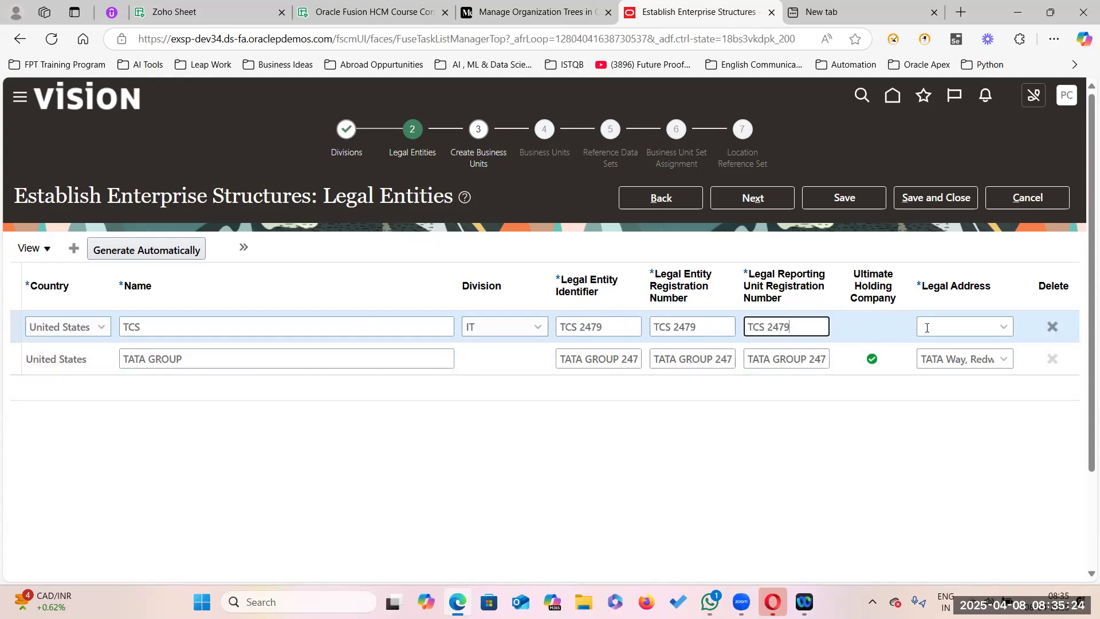
pyautogui.click(1001, 327)
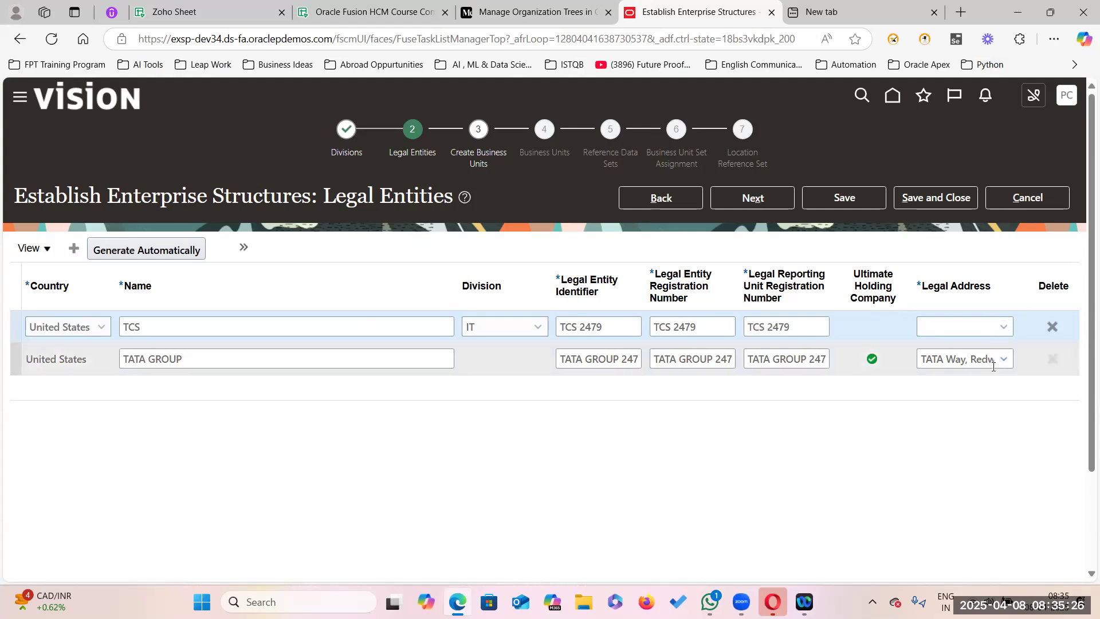
pyautogui.click(543, 351)
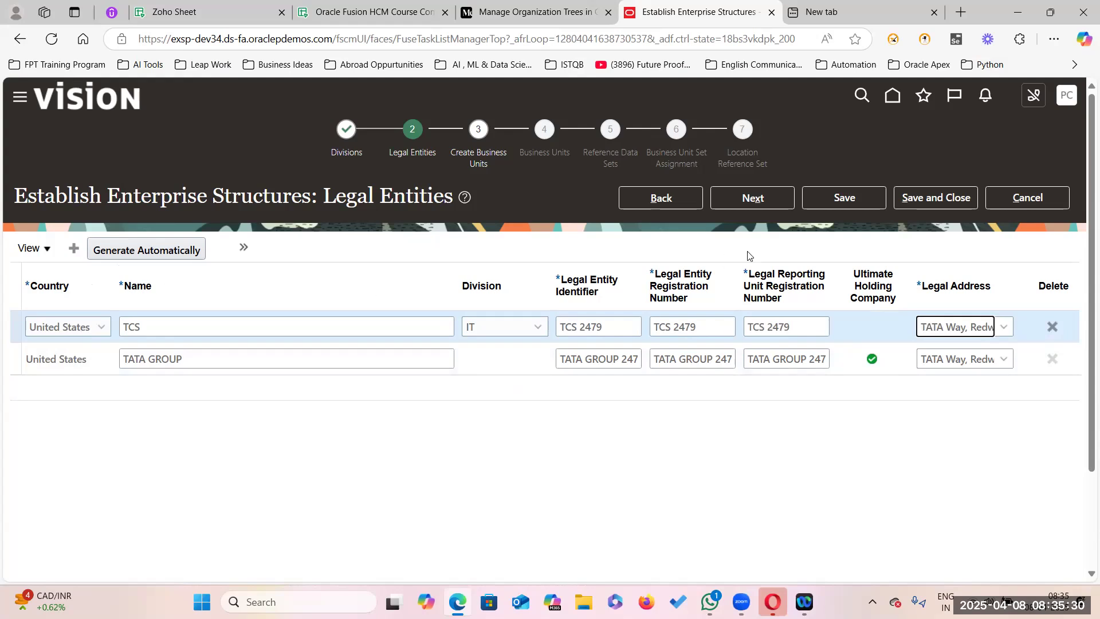
# Step: Add another legal entity row and set its country to United States
pyautogui.click(74, 248)
pyautogui.click(101, 326)
pyautogui.scroll(-10, 91, 434)
pyautogui.scroll(-20, 65, 442)
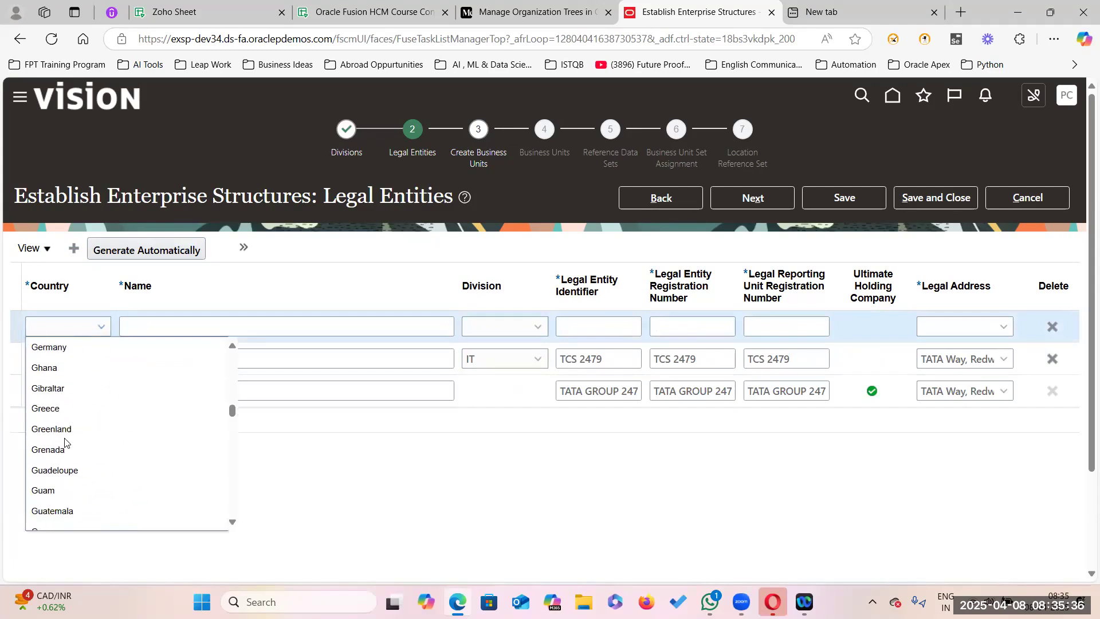
pyautogui.scroll(-20, 62, 444)
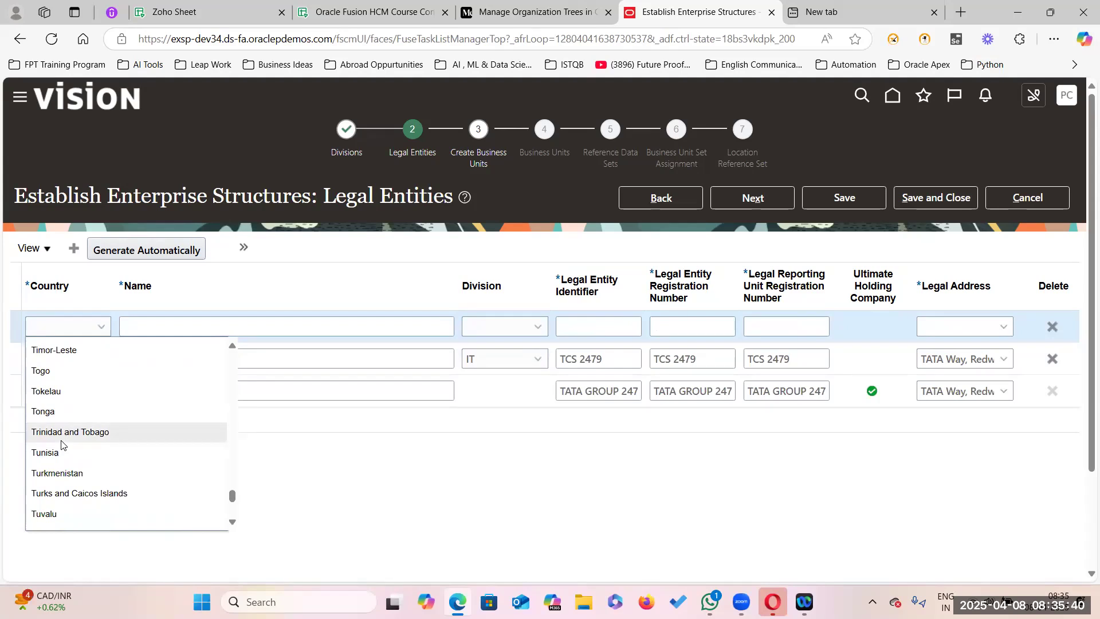
pyautogui.scroll(-4, 62, 445)
pyautogui.scroll(1, 61, 445)
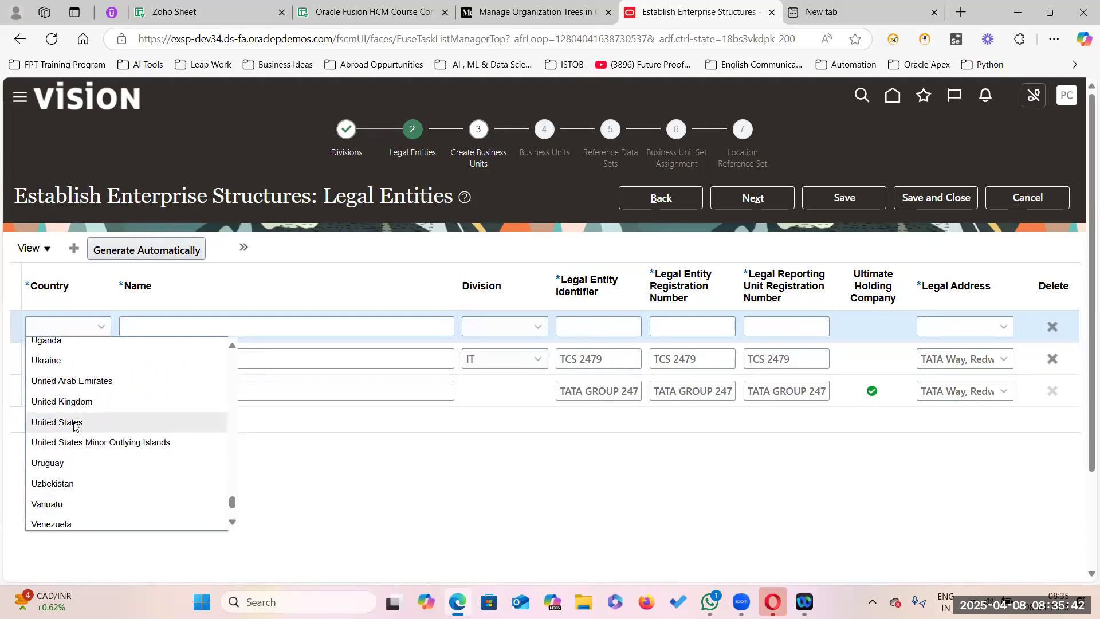
pyautogui.click(57, 421)
# Step: Copy TATA Consumer Products from Example 2 in the course content sheet and paste it as the new legal entity's name
pyautogui.click(170, 331)
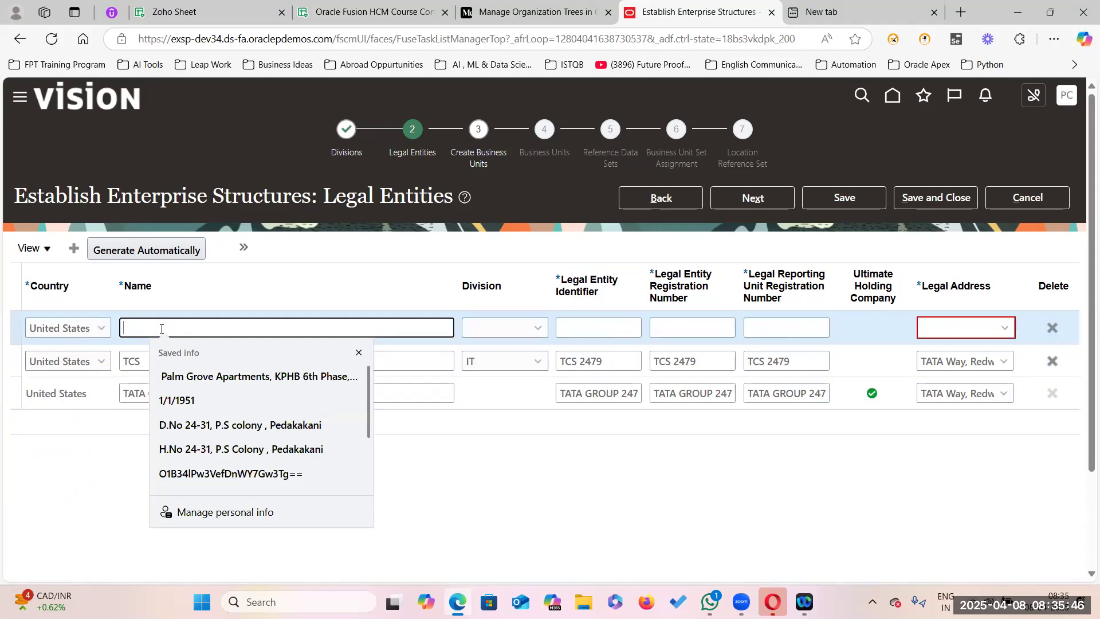
pyautogui.click(372, 11)
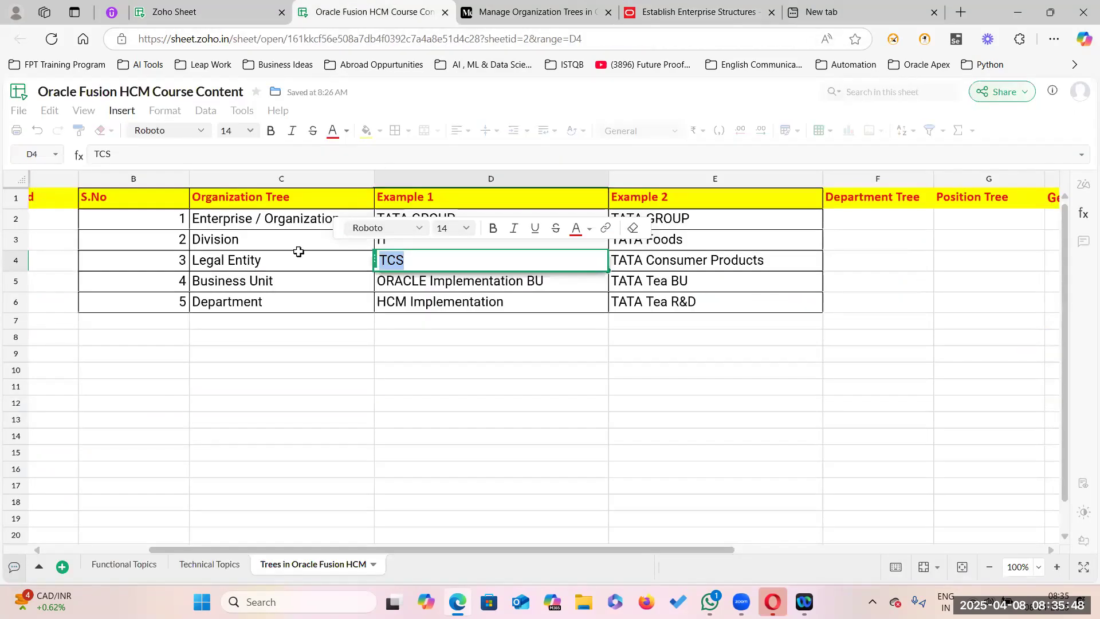
pyautogui.press('Return')
pyautogui.click(781, 260)
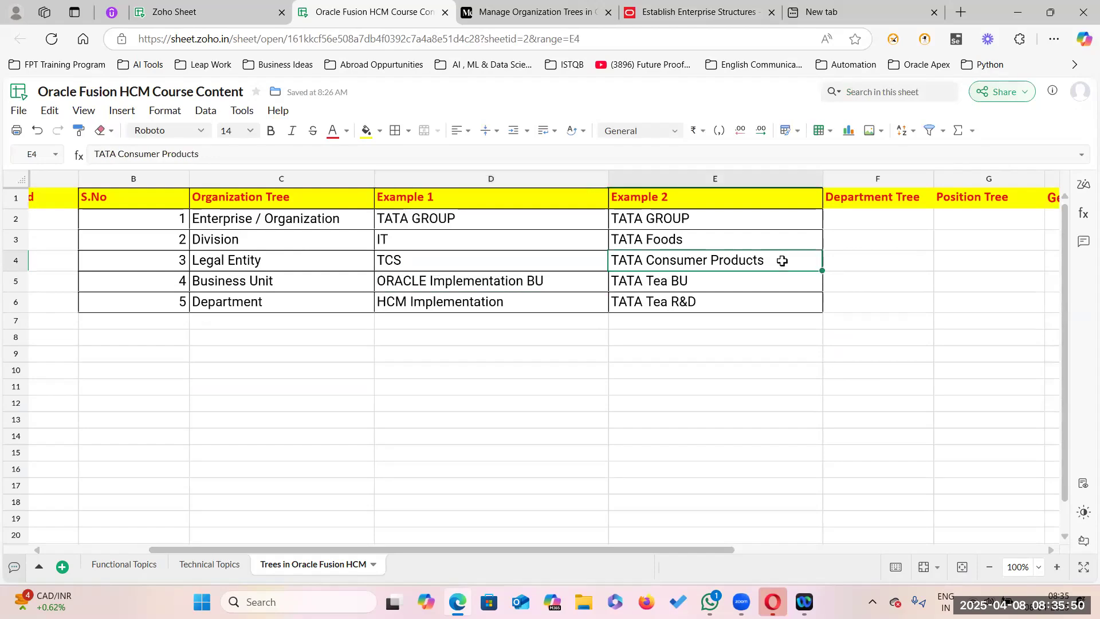
pyautogui.doubleClick(781, 261)
pyautogui.moveTo(770, 260); pyautogui.dragTo(558, 255)
pyautogui.hotkey('ctrl', 'c')
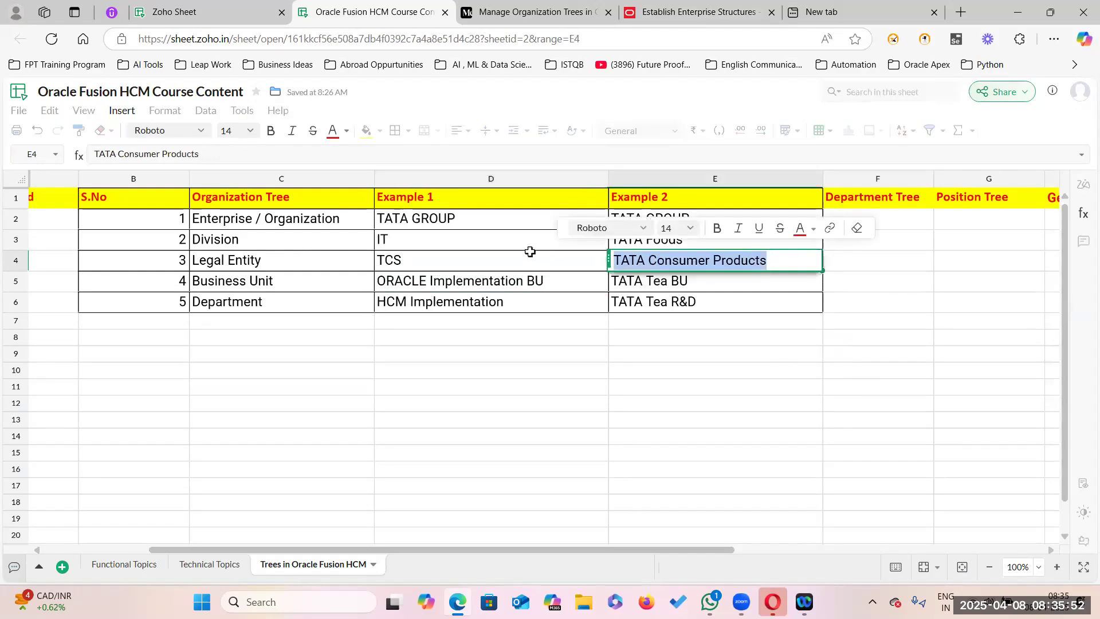
pyautogui.click(696, 11)
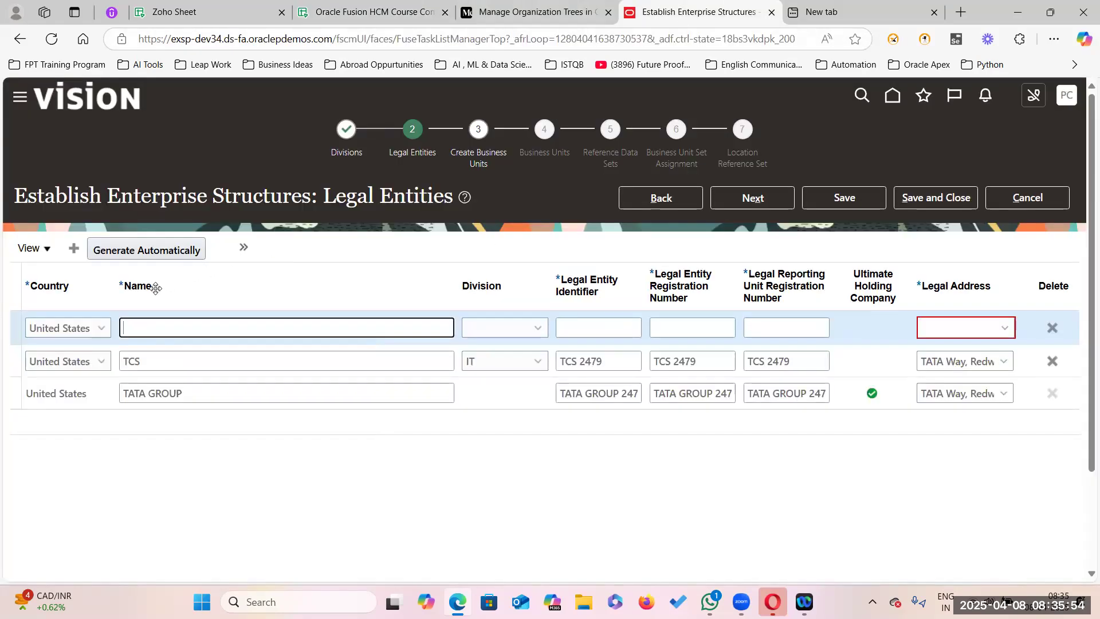
pyautogui.click(148, 328)
pyautogui.hotkey('ctrl', 'v')
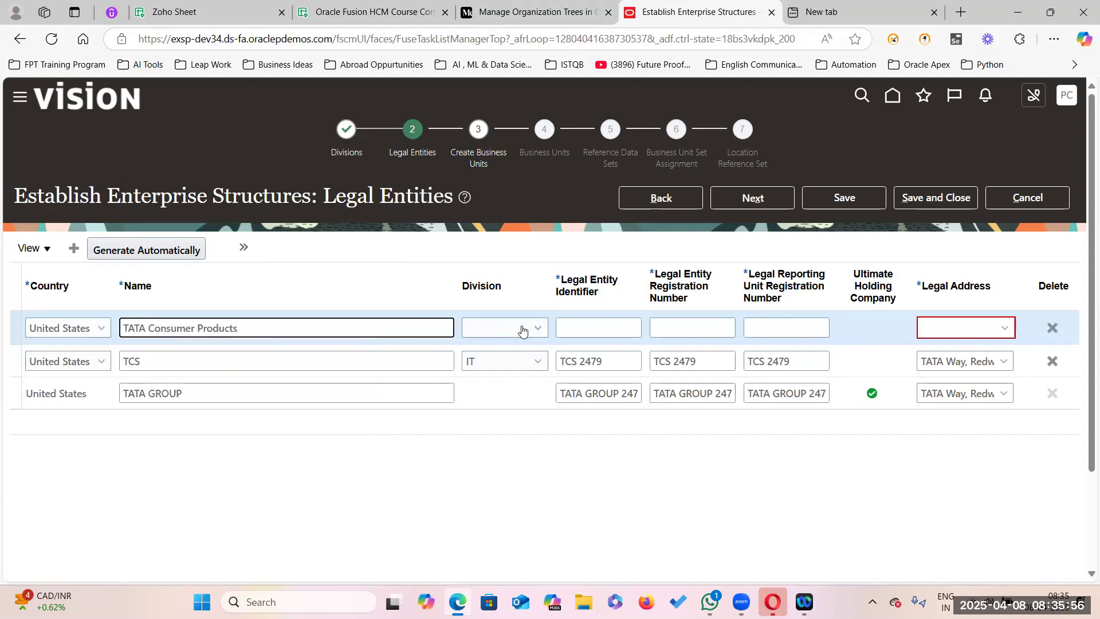
# Step: Assign the TATA Consumer Products legal entity to the TATA Foods division and set its legal entity identifier to TCP 2479
pyautogui.click(540, 329)
pyautogui.click(491, 387)
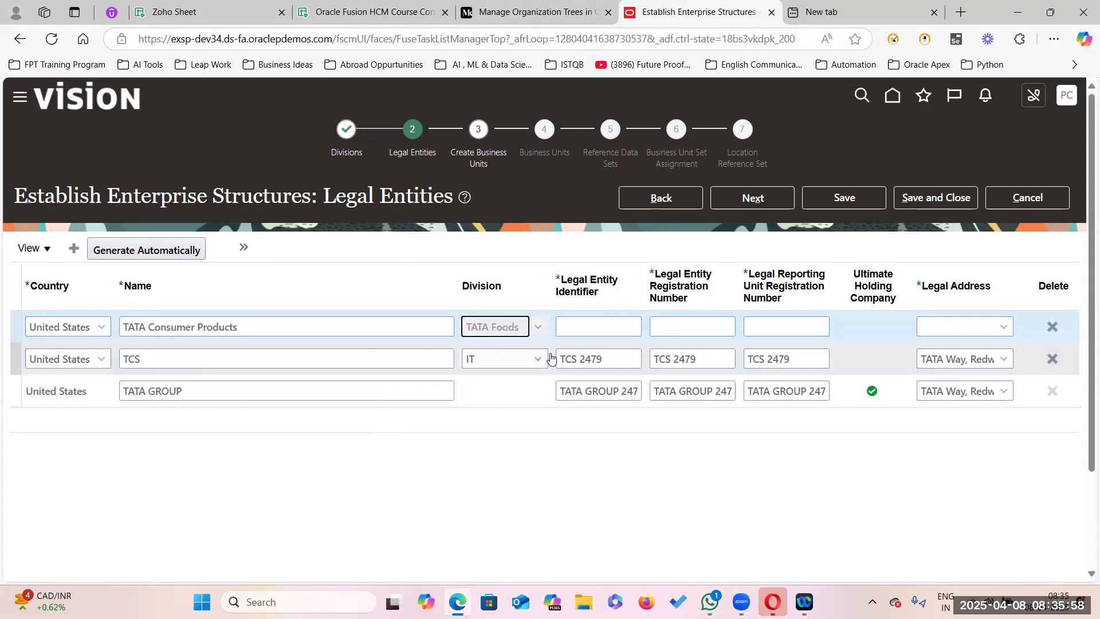
pyautogui.click(591, 328)
pyautogui.write('TC')
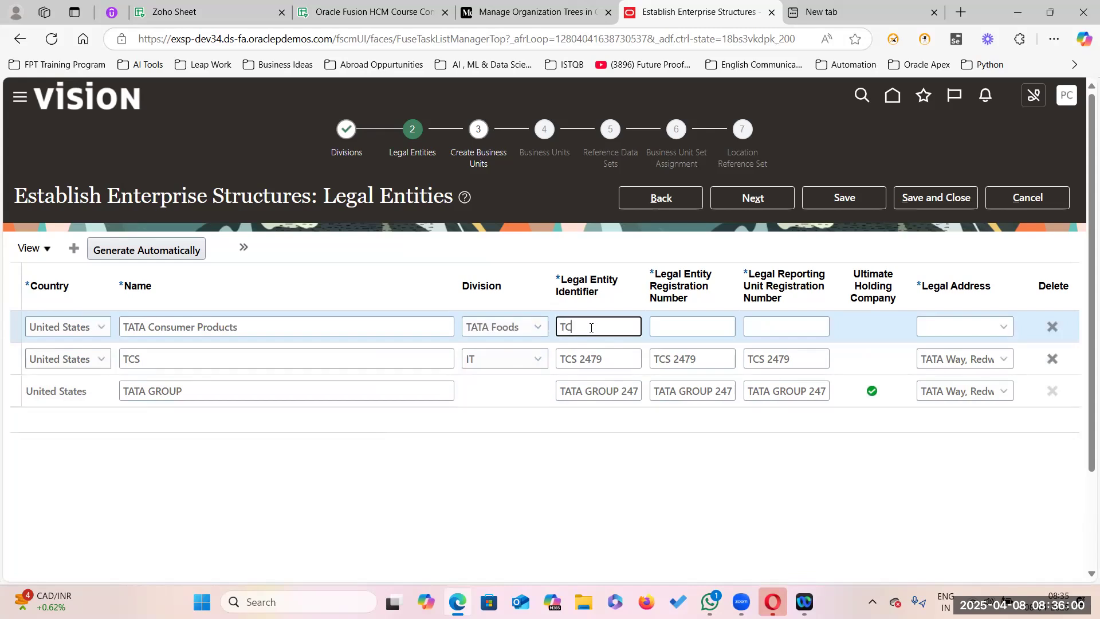
pyautogui.write('P 2479')
# Step: Copy the TATA Consumer Products identifier into both of its registration number fields and set its legal address to "TATA Way, Redwood City"
pyautogui.hotkey('ctrl', 'a')
pyautogui.hotkey('ctrl', 'c')
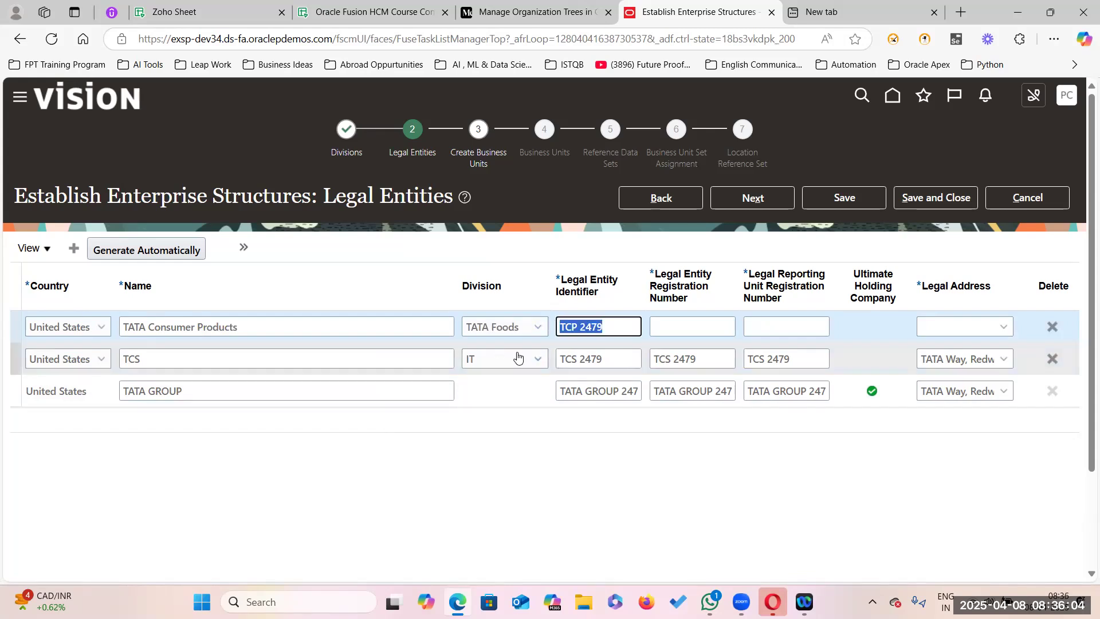
pyautogui.click(693, 327)
pyautogui.hotkey('ctrl', 'v')
pyautogui.click(758, 323)
pyautogui.hotkey('ctrl', 'v')
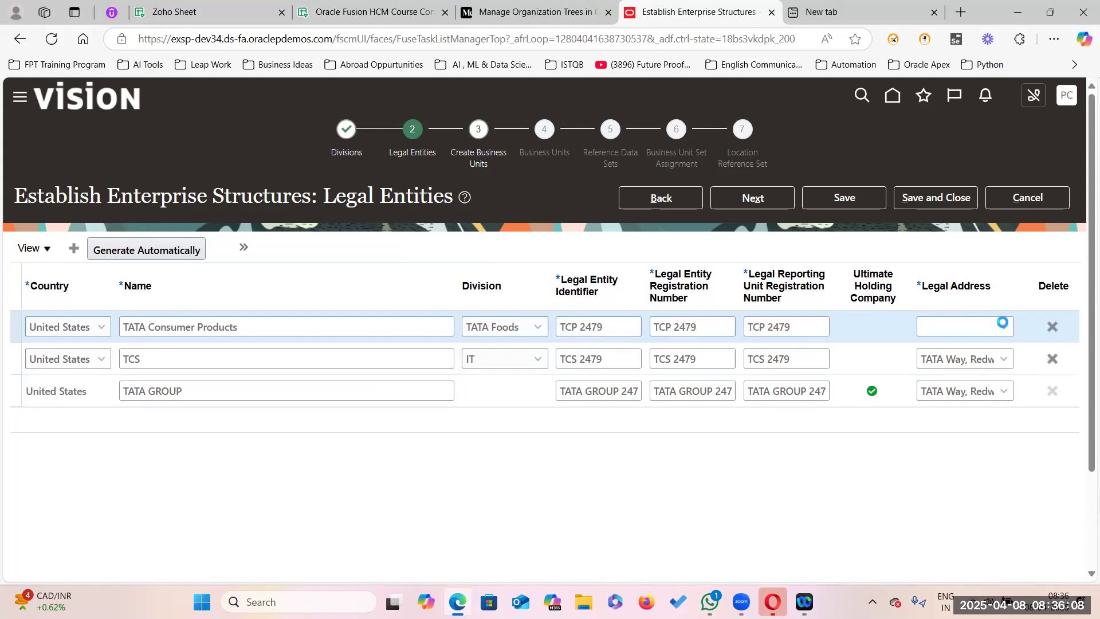
pyautogui.click(1001, 325)
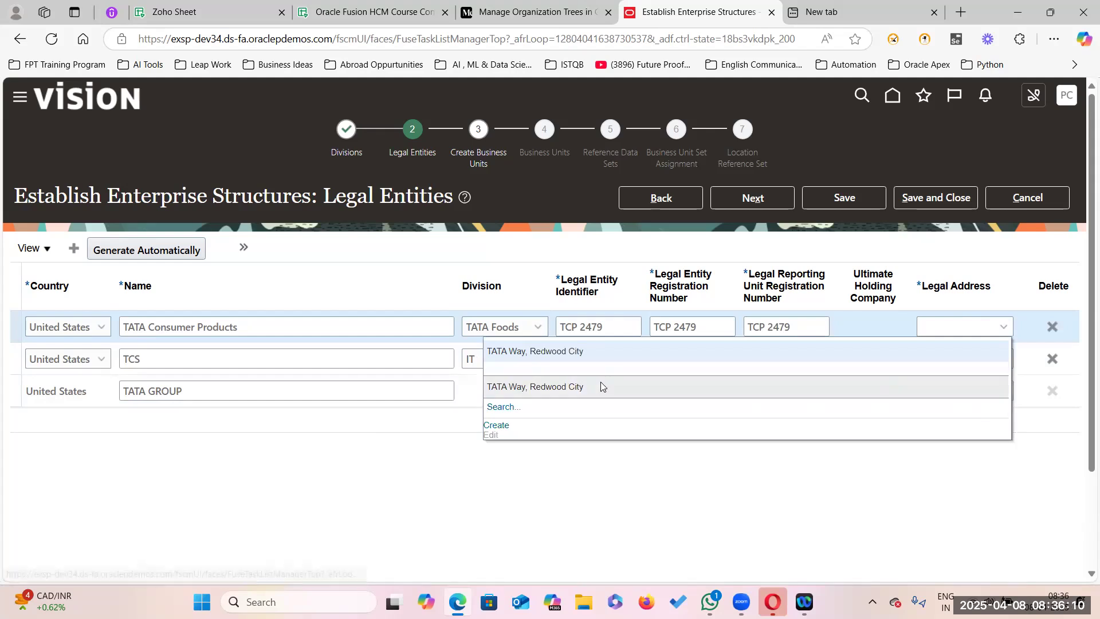
pyautogui.click(582, 352)
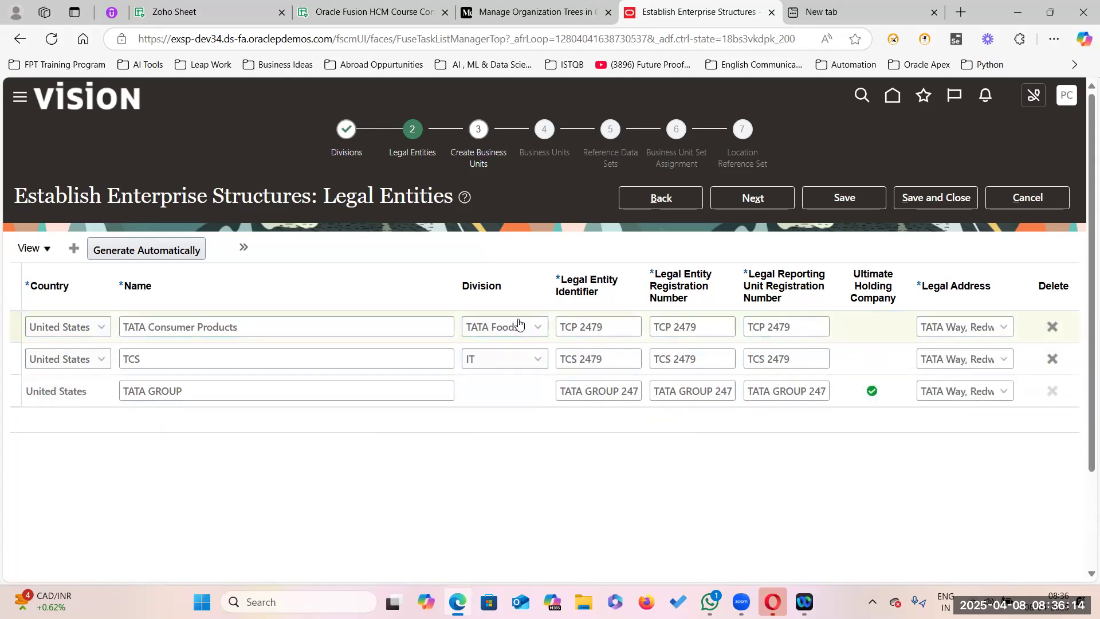
# Step: Continue to business unit creation and automatically generate business units for the TATA Consumer Products and TCS legal entities
pyautogui.click(775, 203)
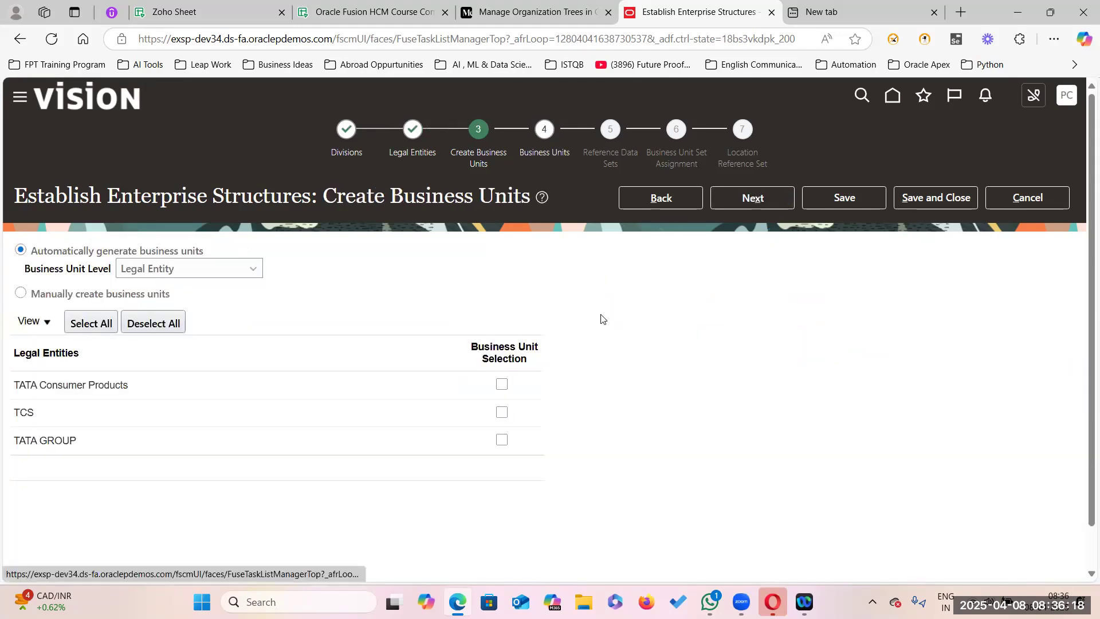
pyautogui.click(504, 384)
pyautogui.click(502, 412)
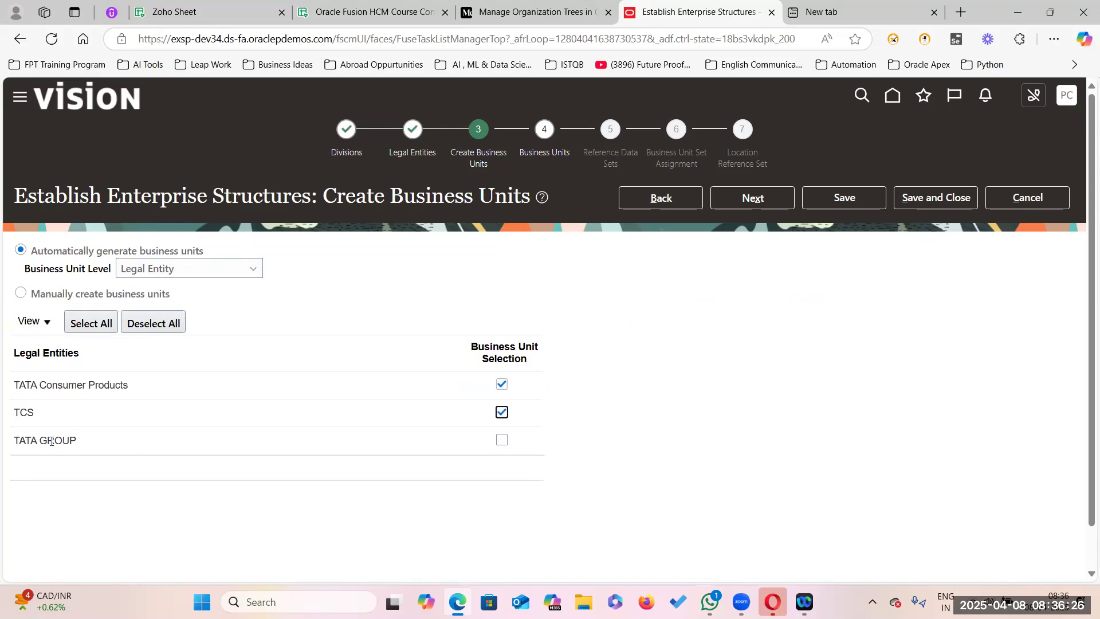
pyautogui.click(755, 199)
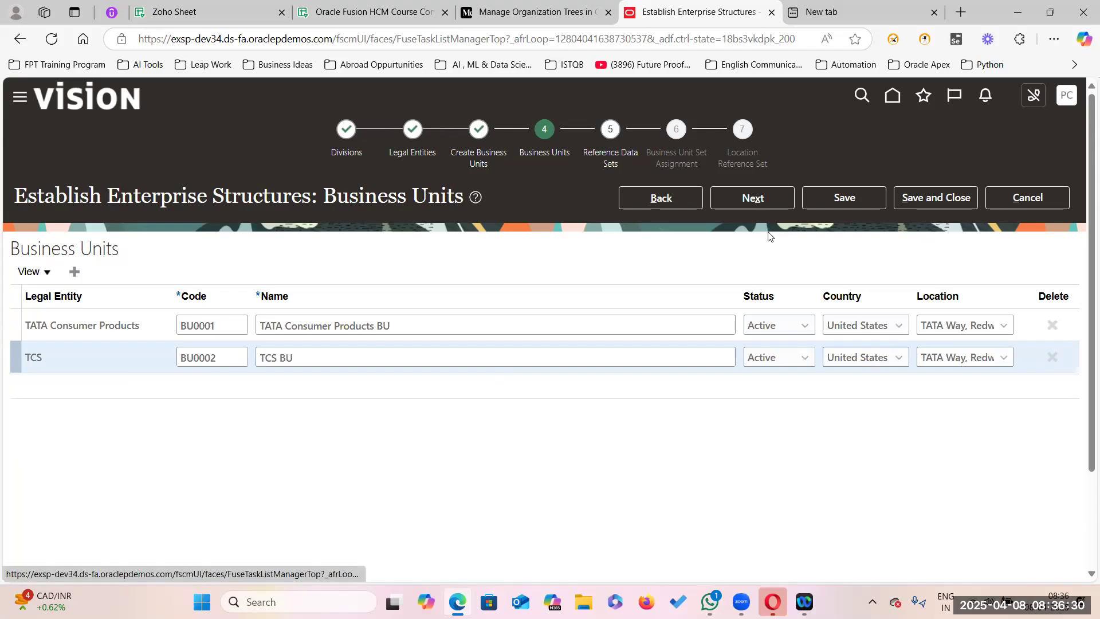
# Step: Copy ORACLE Implementation BU from Example 1 in the course content sheet and paste it as the TCS business unit's name
pyautogui.click(376, 12)
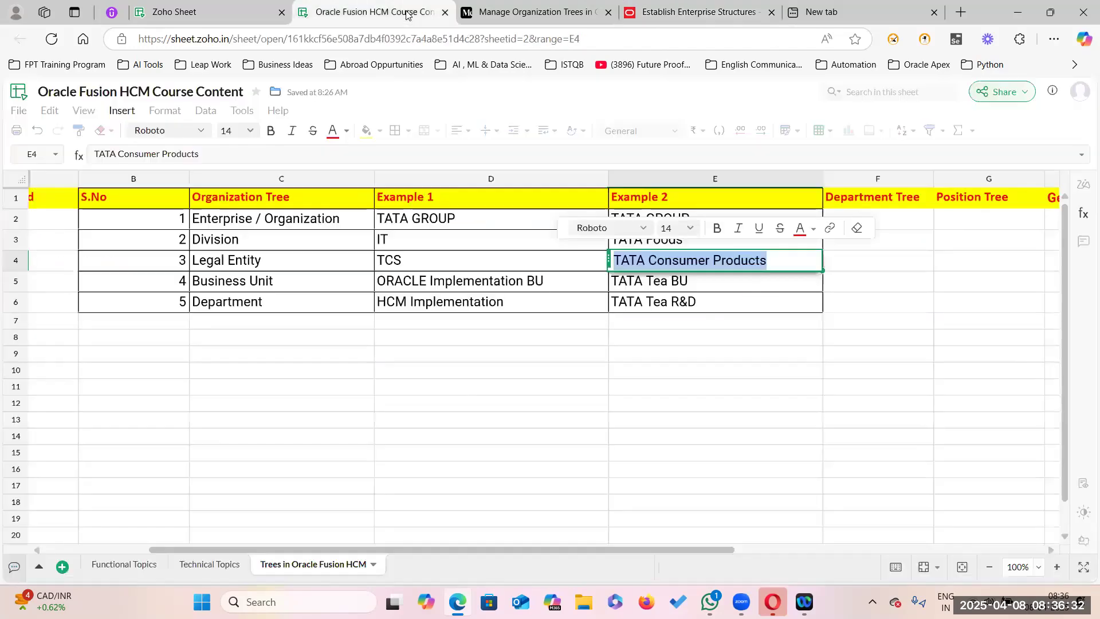
pyautogui.click(541, 279)
pyautogui.doubleClick(511, 281)
pyautogui.tripleClick(511, 280)
pyautogui.hotkey('ctrl', 'c')
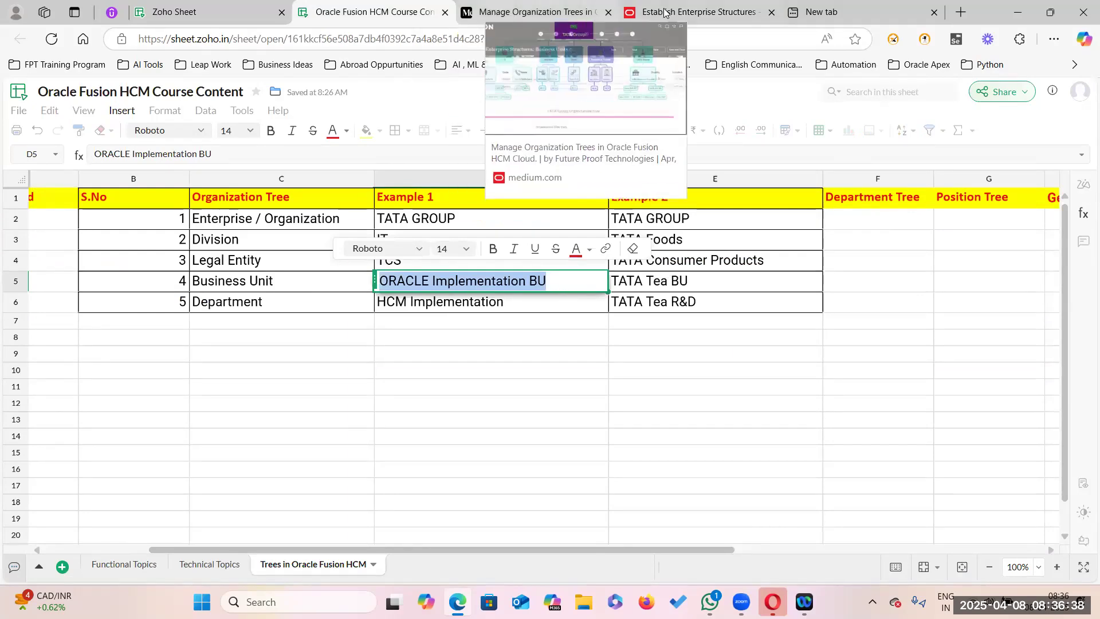
pyautogui.click(646, 12)
pyautogui.tripleClick(309, 358)
pyautogui.hotkey('ctrl', 'v')
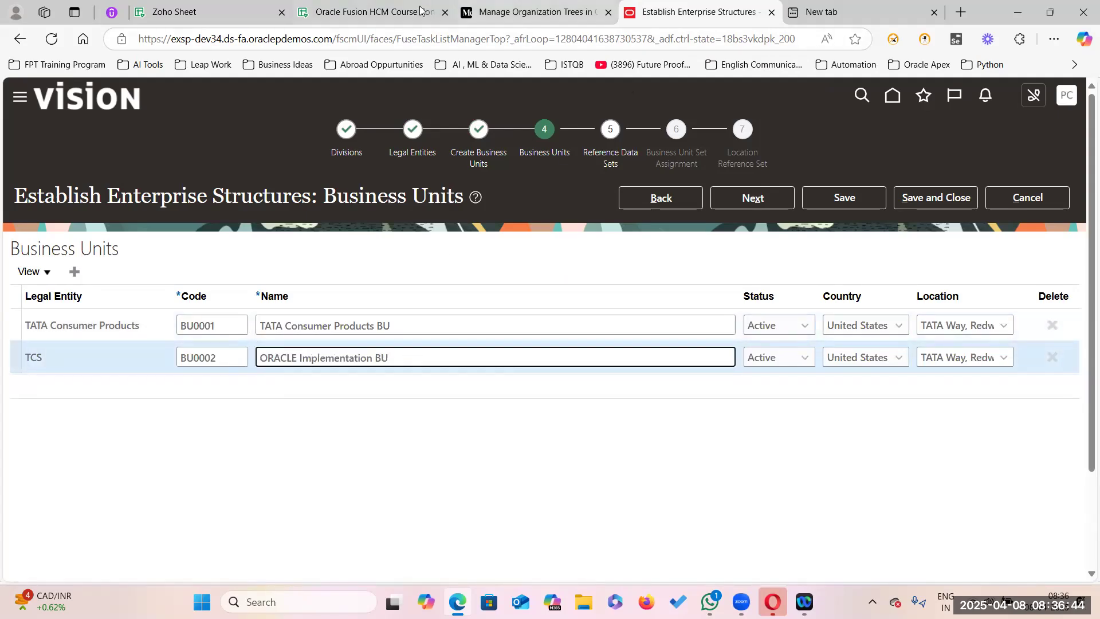
# Step: Copy TATA Tea BU from Example 2 in the course content sheet and paste it as the TATA Consumer Products business unit's name
pyautogui.click(395, 12)
pyautogui.click(535, 327)
pyautogui.click(725, 281)
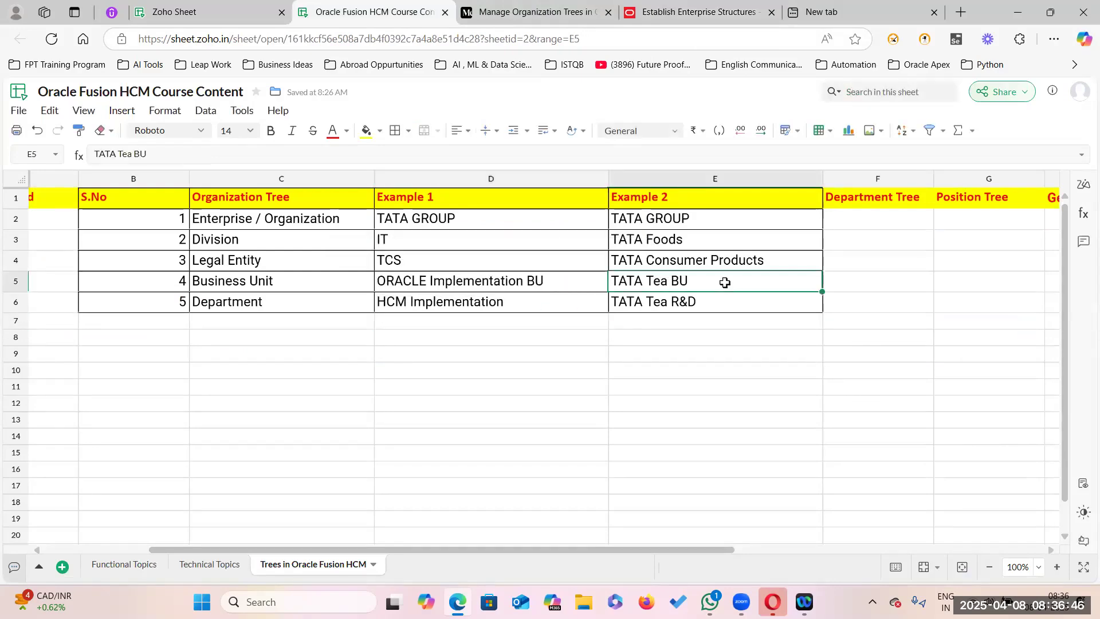
pyautogui.doubleClick(698, 279)
pyautogui.moveTo(699, 279); pyautogui.dragTo(552, 279)
pyautogui.hotkey('ctrl', 'c')
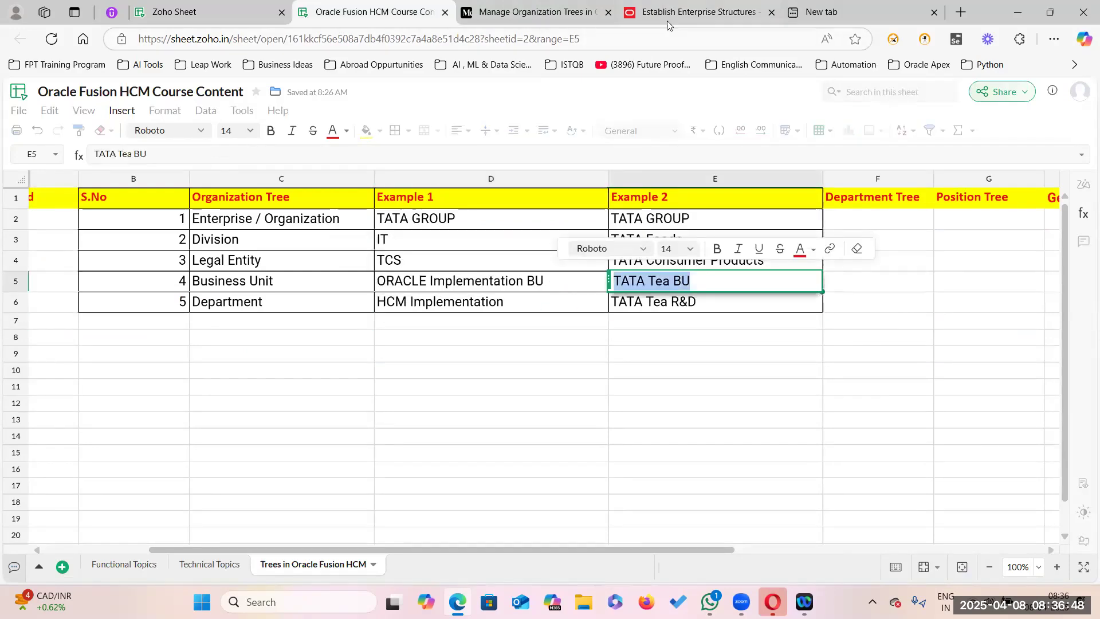
pyautogui.click(664, 17)
pyautogui.tripleClick(333, 325)
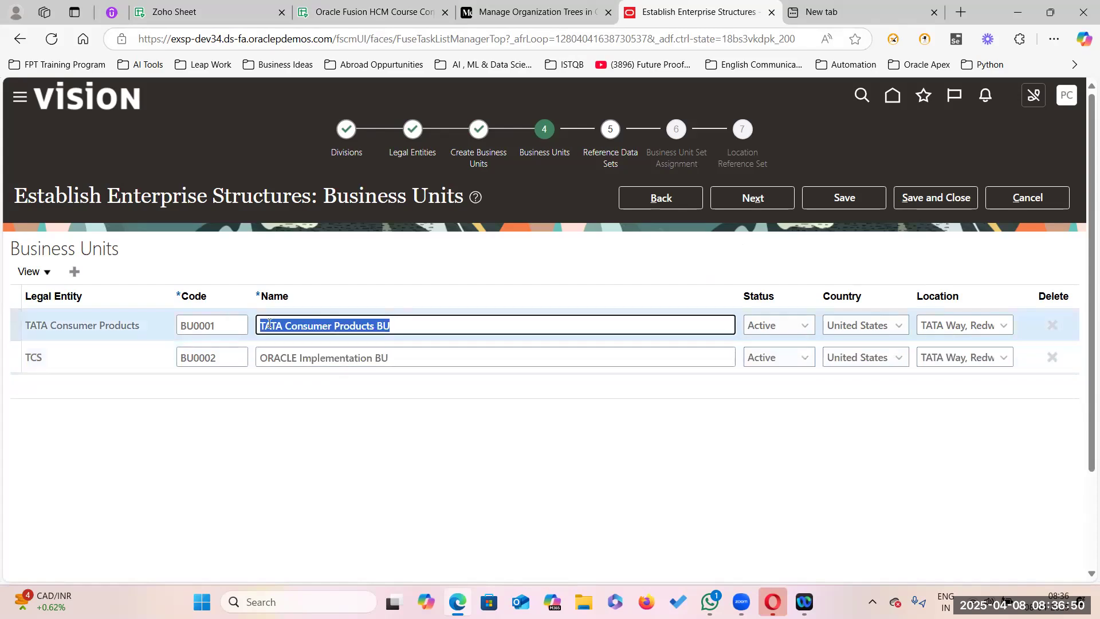
pyautogui.hotkey('ctrl', 'v')
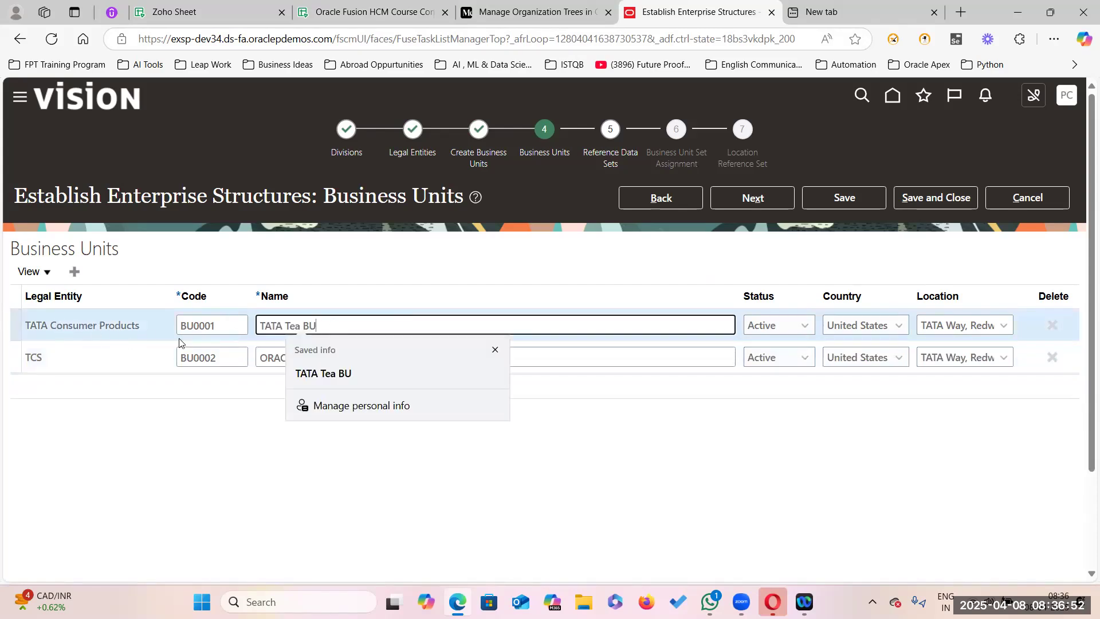
pyautogui.click(660, 419)
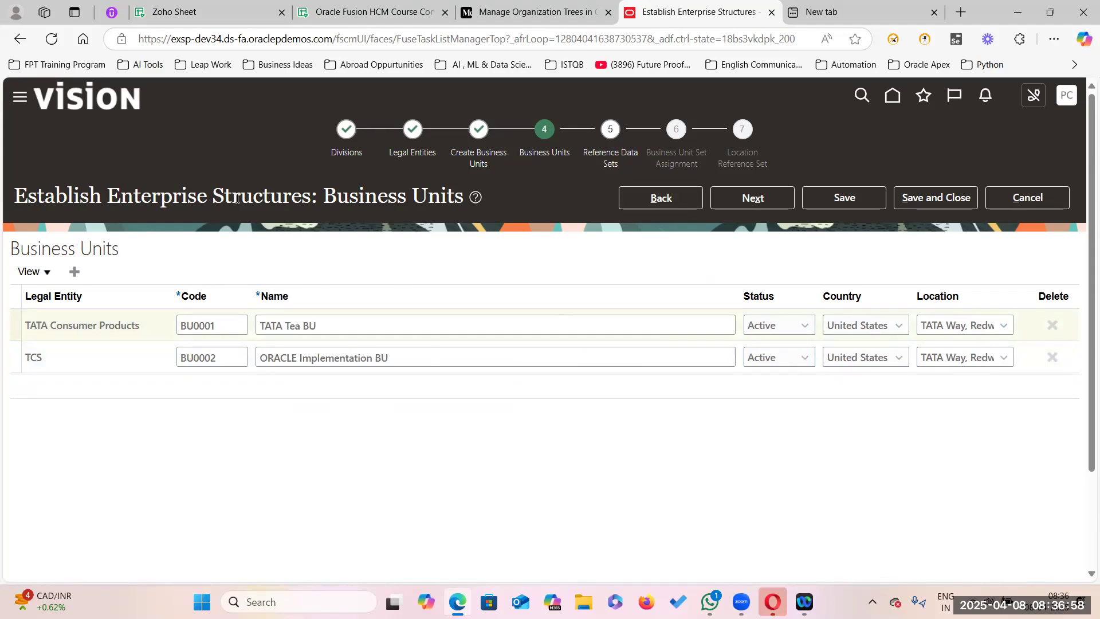
# Step: Continue to the reference data sets, check them against the course content sheet, and proceed to the business unit set assignment
pyautogui.click(751, 201)
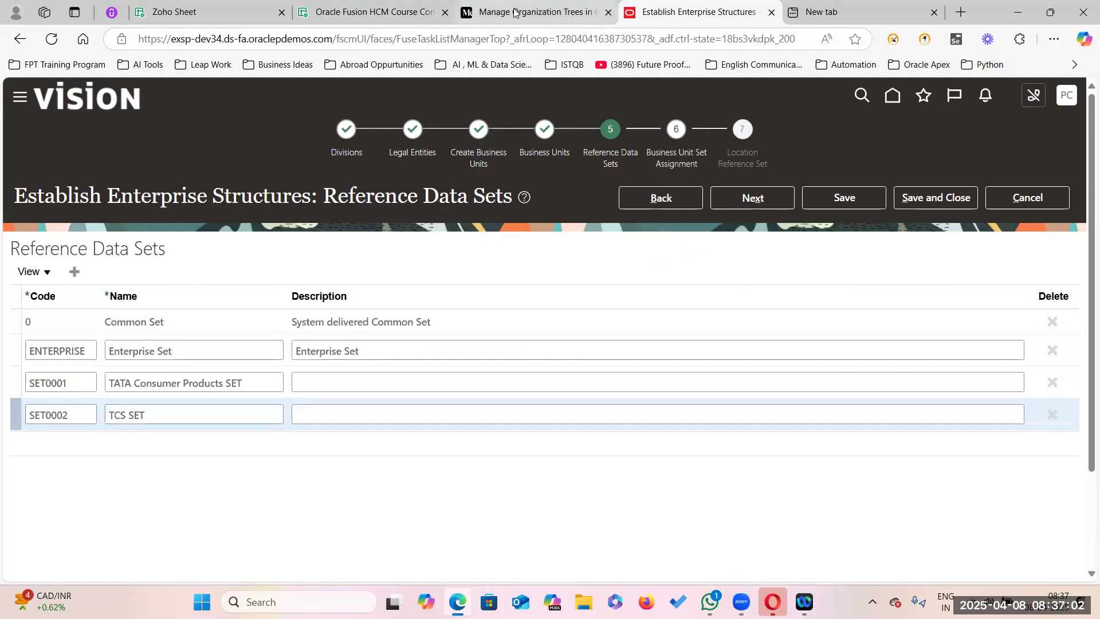
pyautogui.click(401, 13)
pyautogui.click(528, 298)
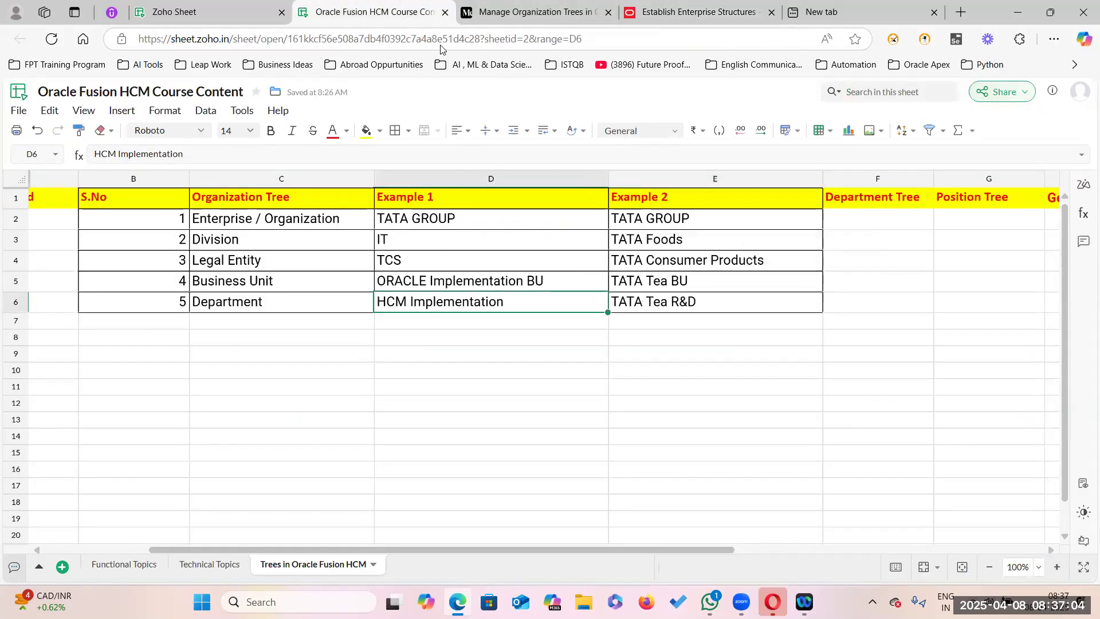
pyautogui.click(658, 12)
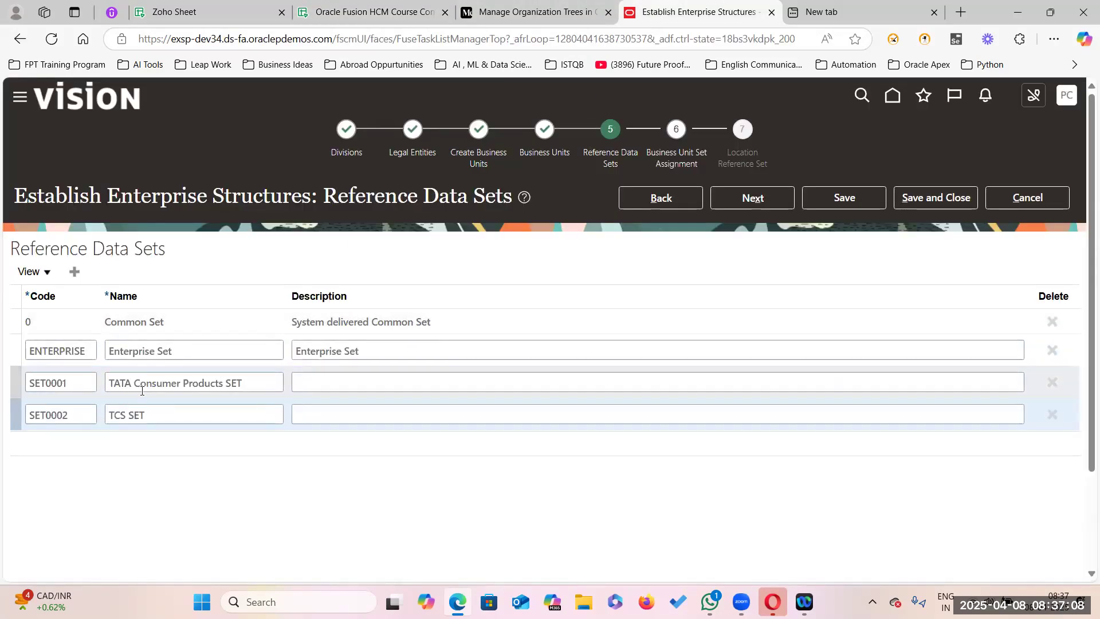
pyautogui.click(758, 198)
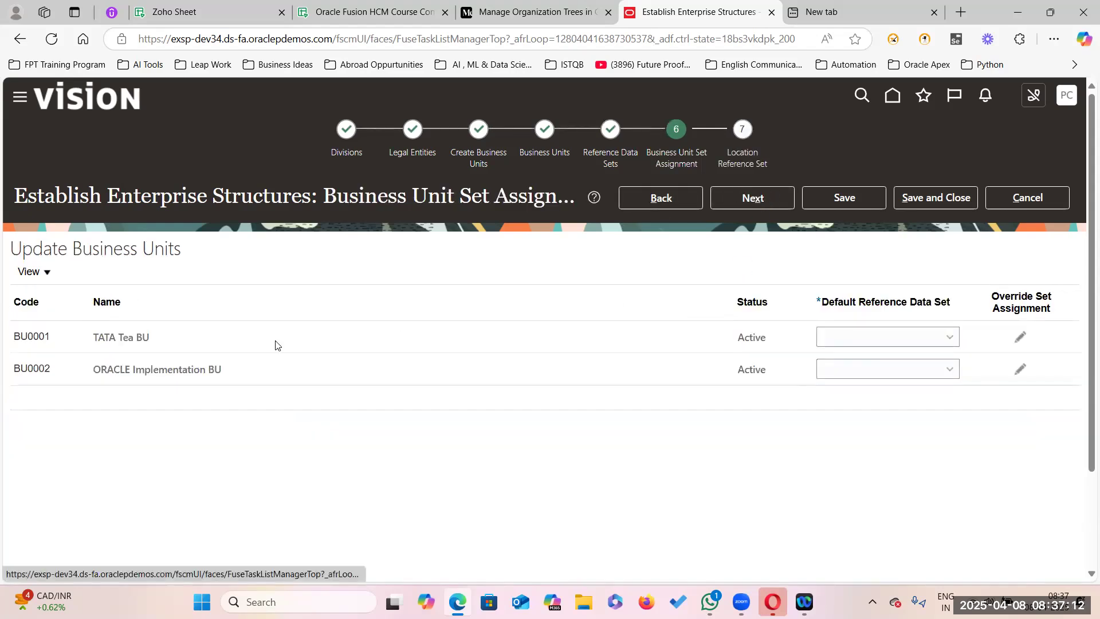
# Step: Set the default reference data set of TATA Tea BU and ORACLE Implementation BU to Common Set and continue to the location reference set
pyautogui.click(948, 337)
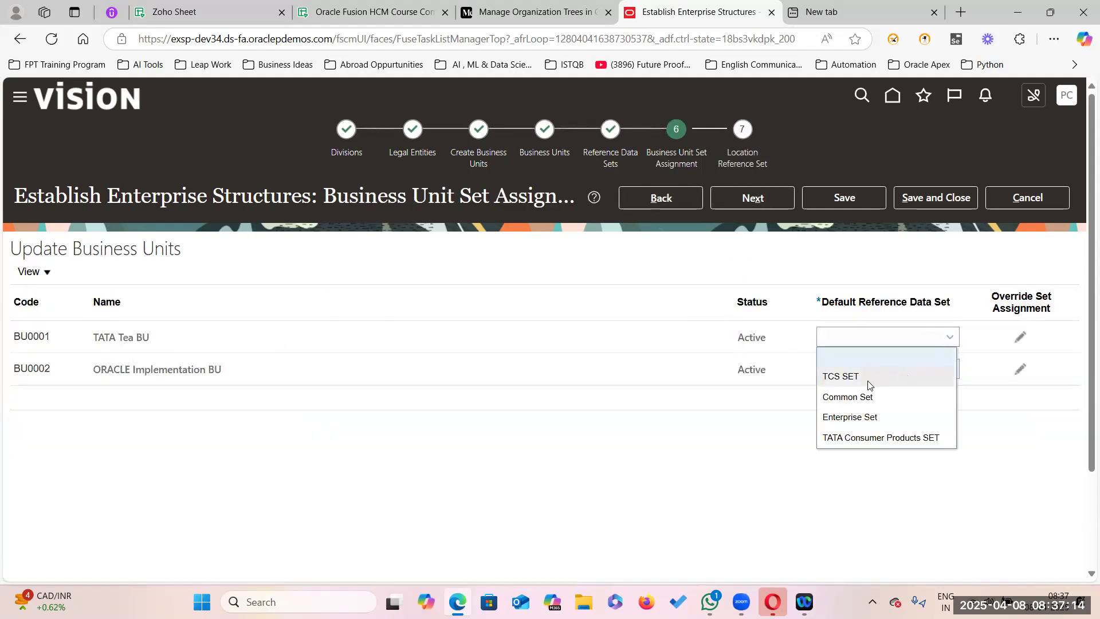
pyautogui.click(864, 396)
pyautogui.click(948, 371)
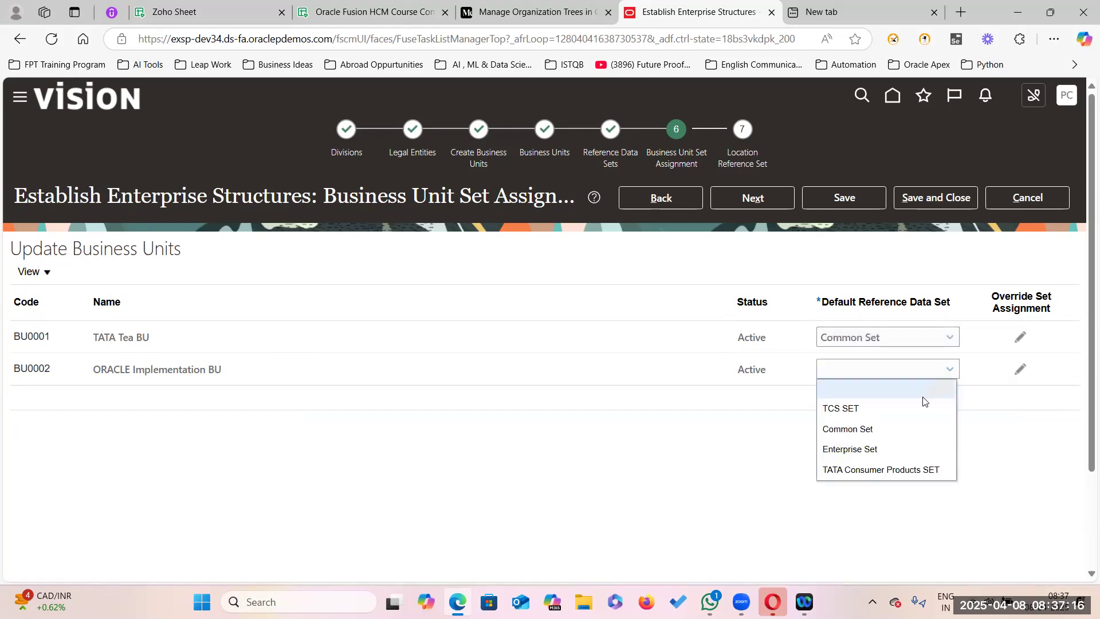
pyautogui.click(869, 427)
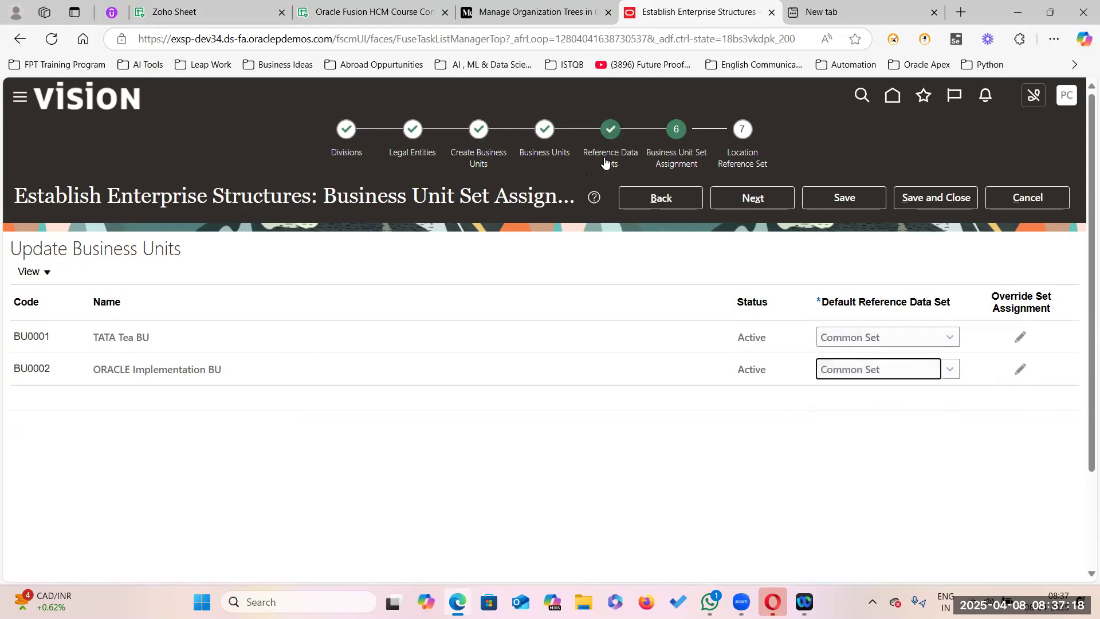
pyautogui.click(756, 198)
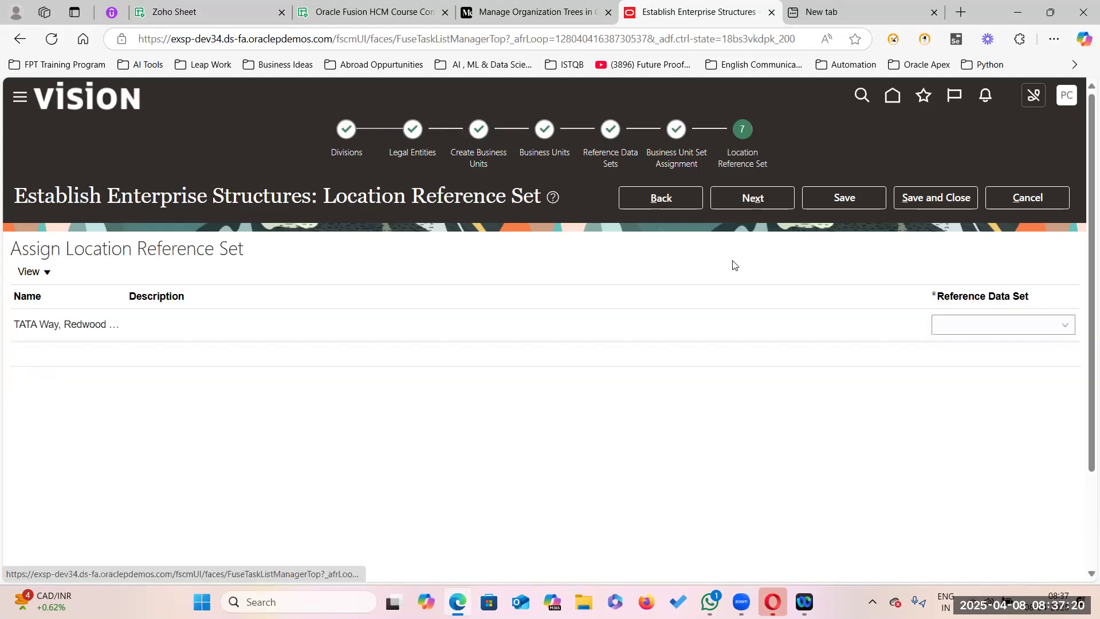
# Step: Assign a reference data set to the "TATA Way, Redwood City" location and review the resulting enterprise structure down to its reference data sets
pyautogui.click(1065, 325)
pyautogui.click(997, 373)
pyautogui.click(756, 200)
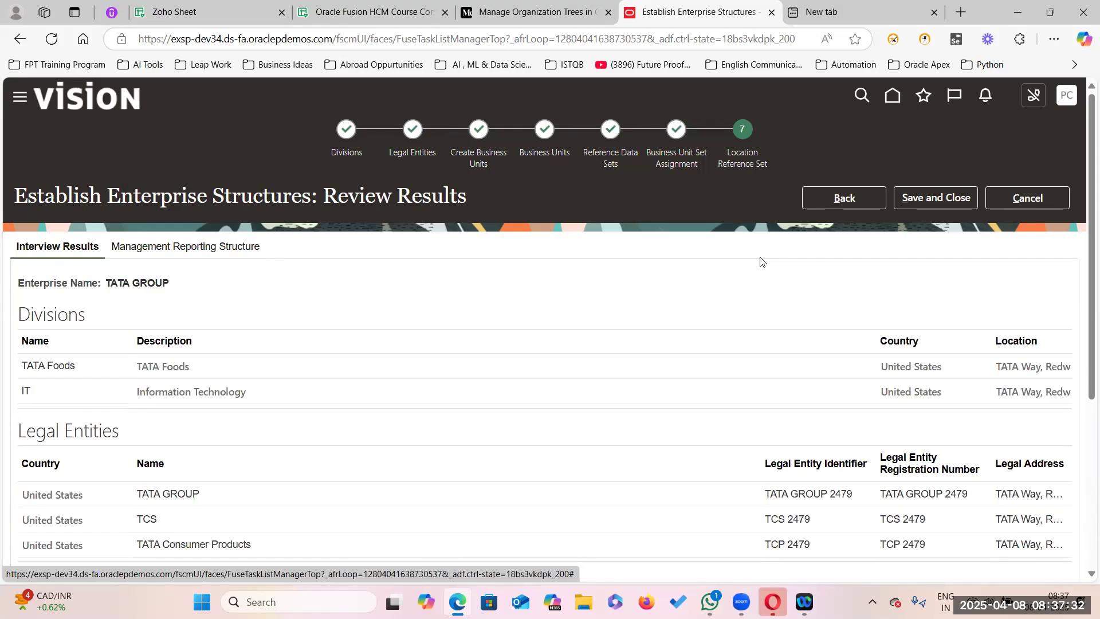
pyautogui.scroll(-4, 690, 328)
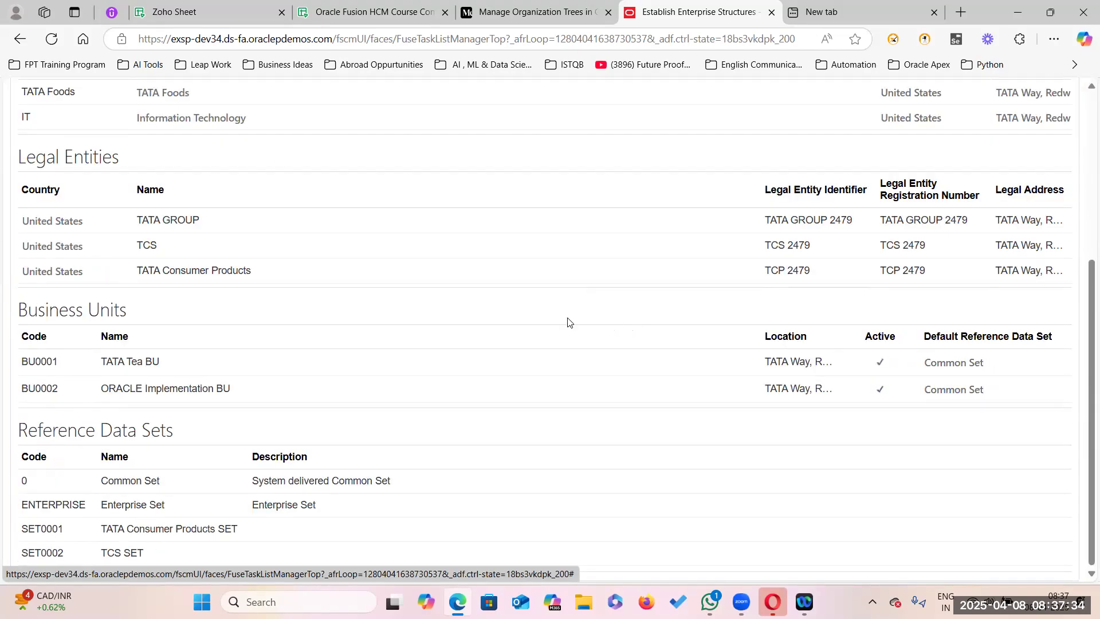
# Step: Save the reviewed interview results and load the TATA GROUP enterprise configuration, creating its enterprise structures
pyautogui.scroll(5, 625, 264)
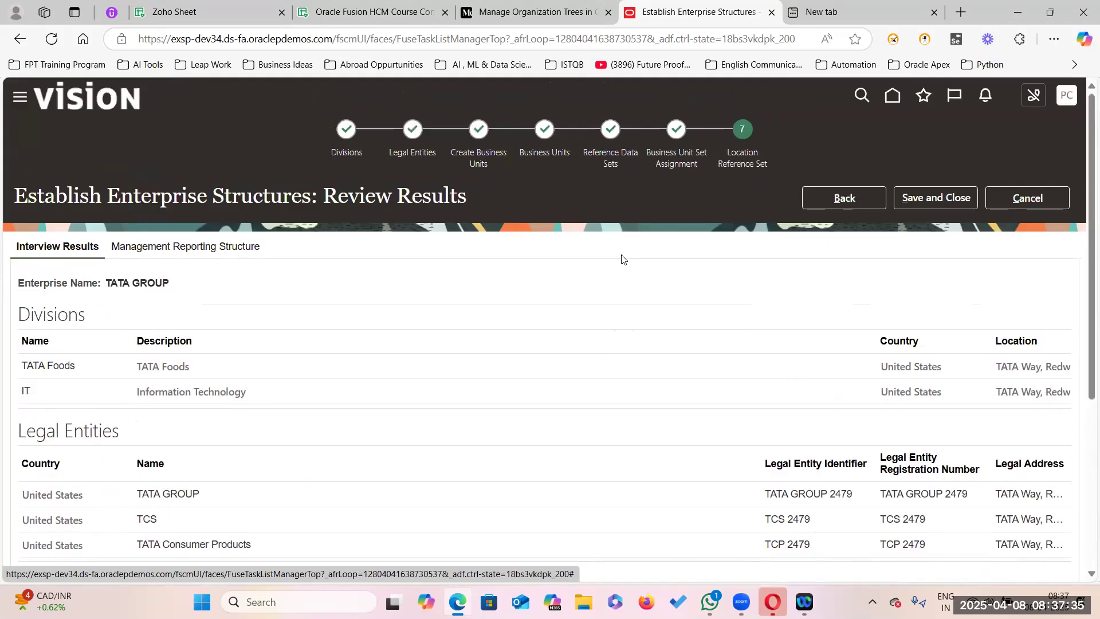
pyautogui.click(955, 198)
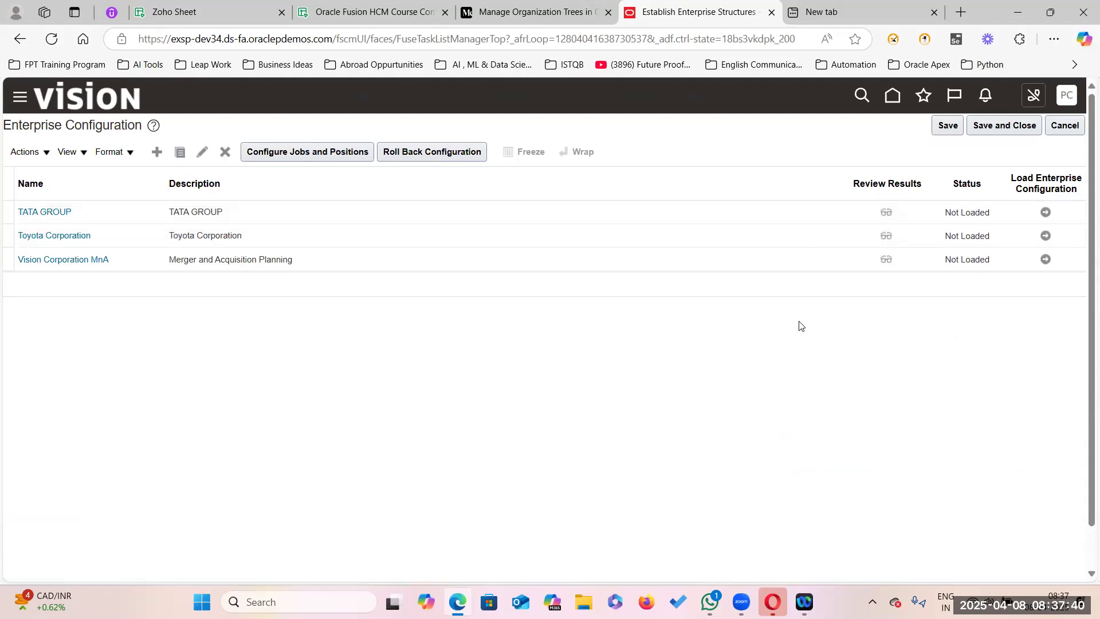
pyautogui.click(574, 216)
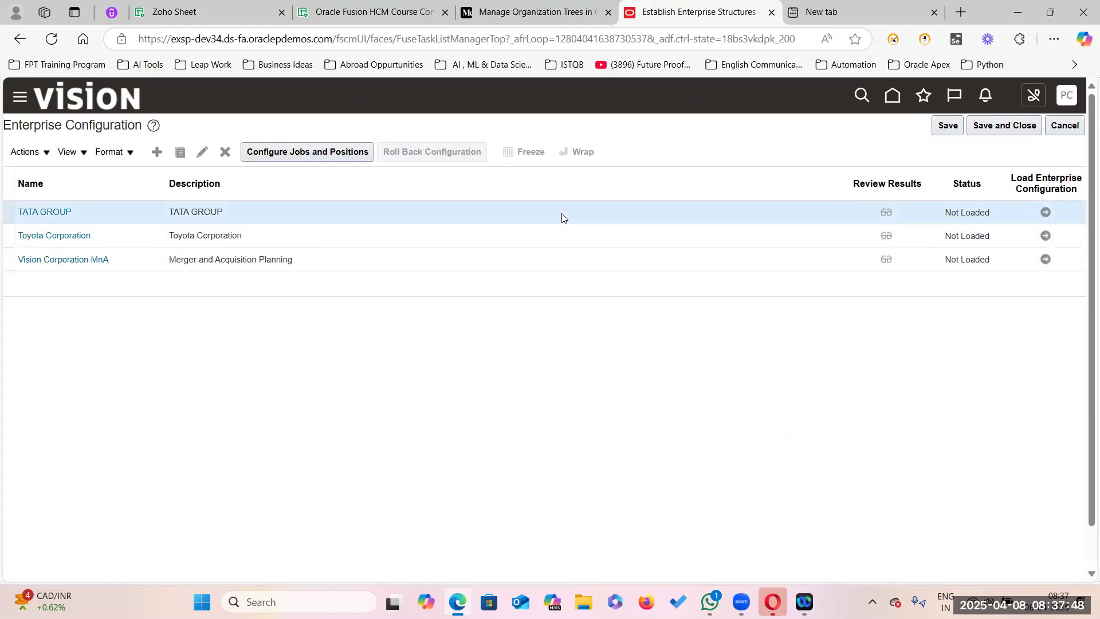
pyautogui.click(1046, 214)
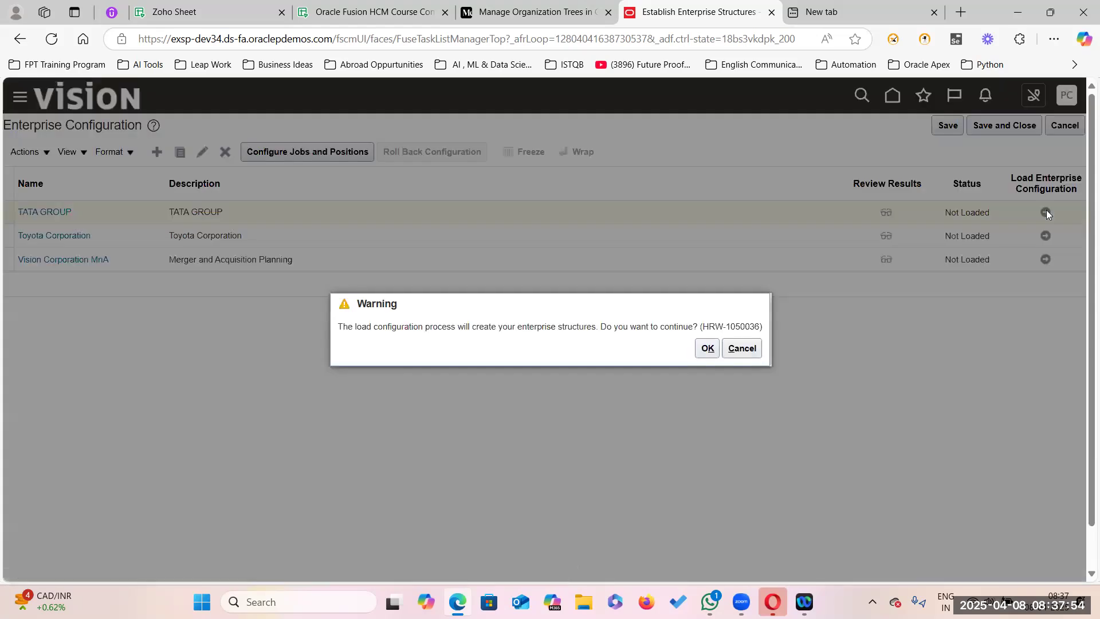
pyautogui.click(707, 351)
pyautogui.click(708, 349)
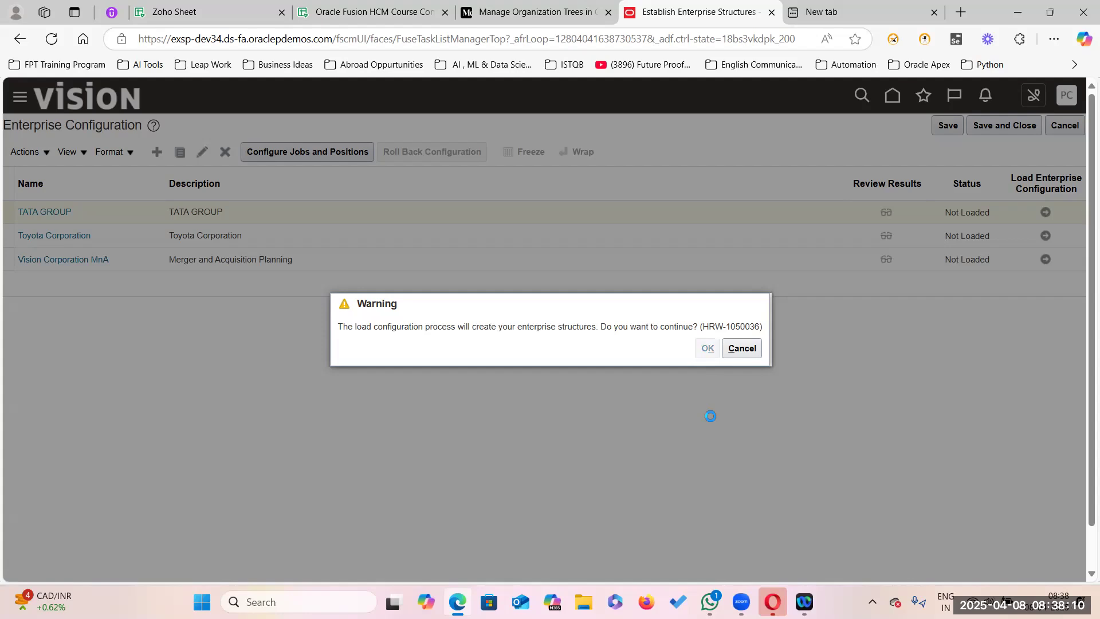
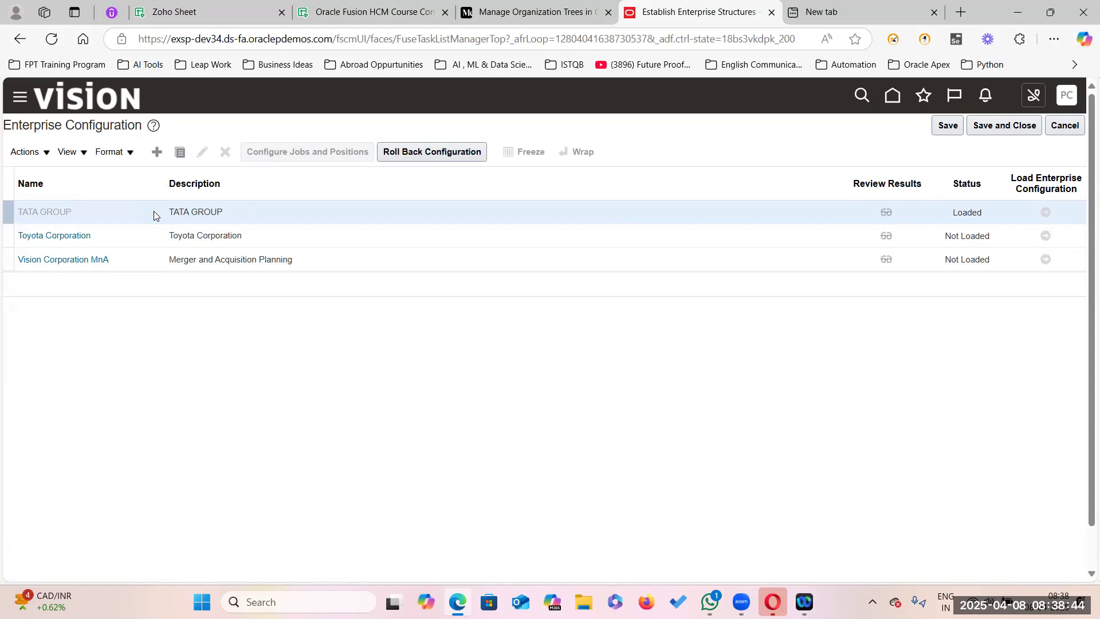
pyautogui.click(1016, 131)
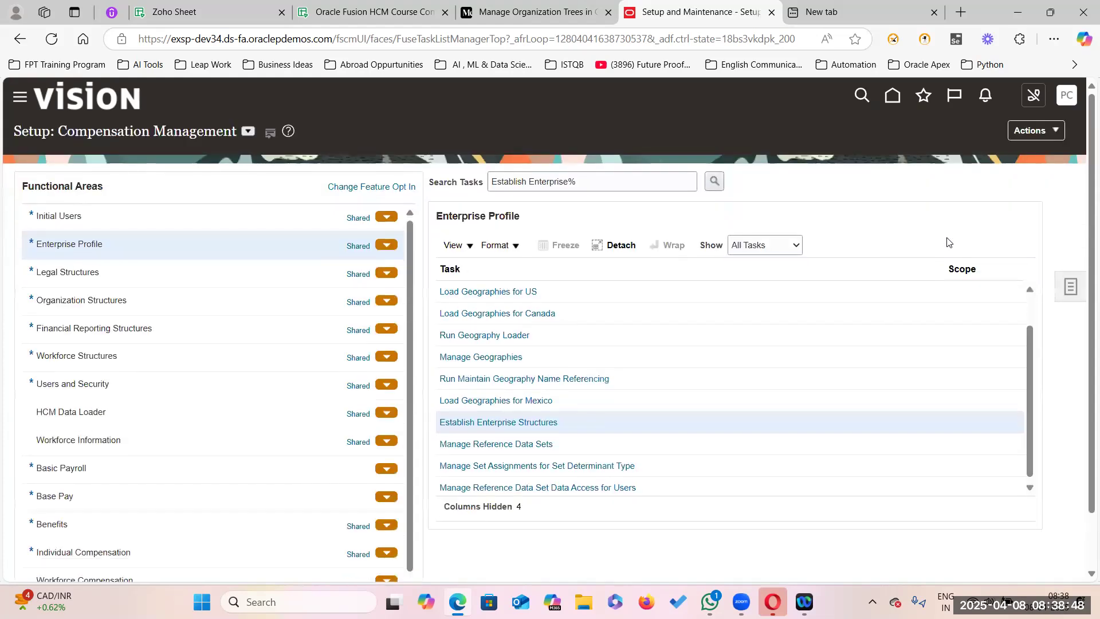
# Step: Consult the organization tree sheet, search the setup tasks for "manage Department" and open the Manage Departments task
pyautogui.click(399, 13)
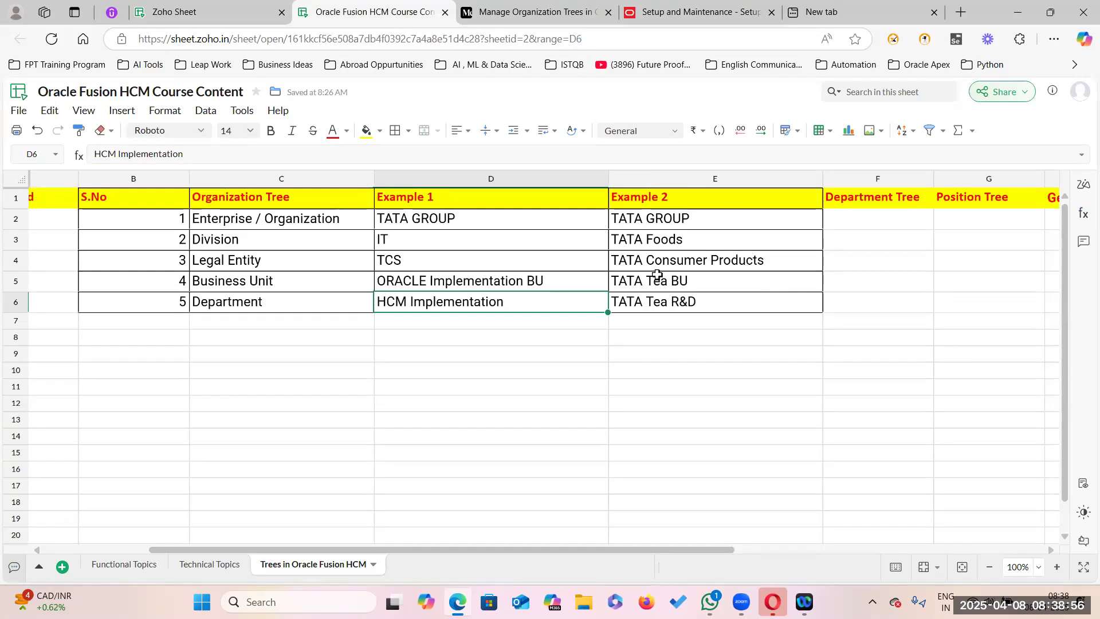
pyautogui.click(659, 12)
pyautogui.tripleClick(591, 178)
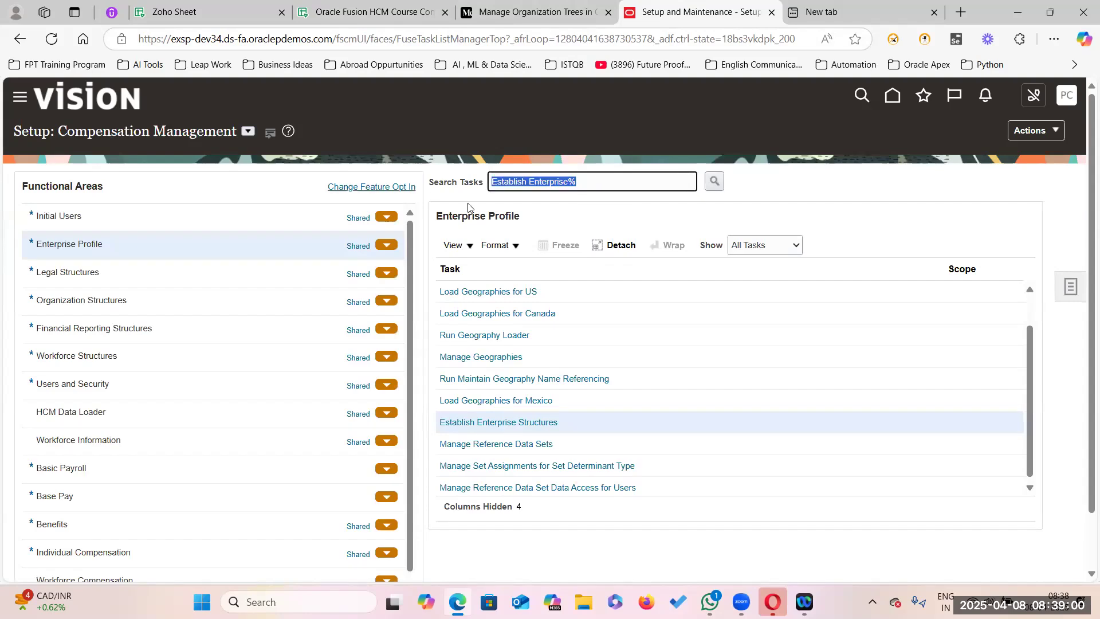
pyautogui.press('BackSpace')
pyautogui.write('manage D')
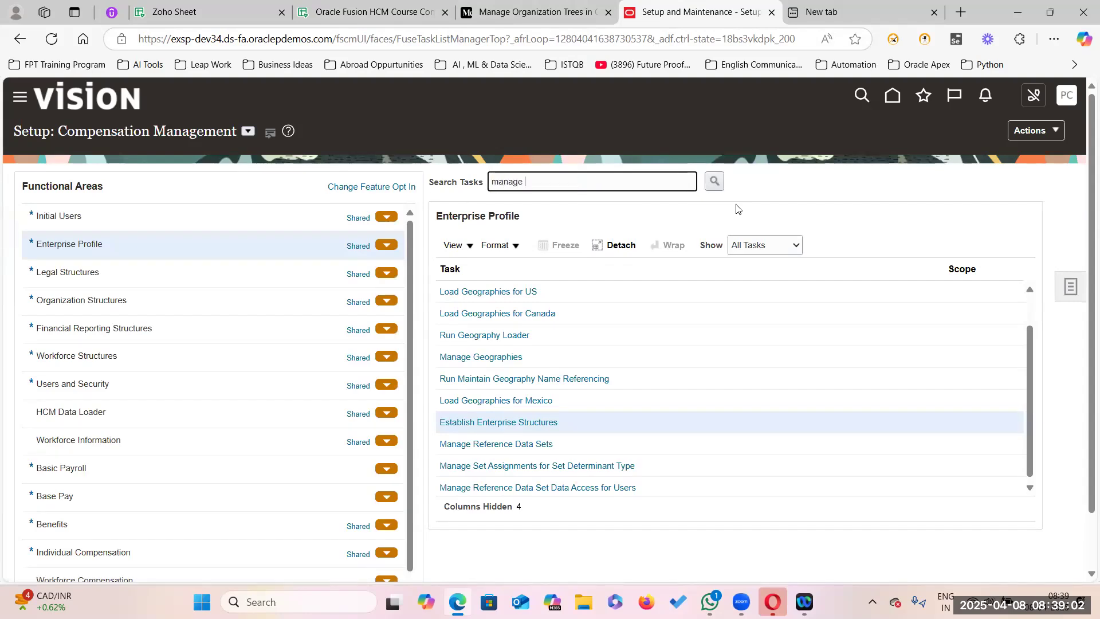
pyautogui.write('epartment')
pyautogui.press('Return')
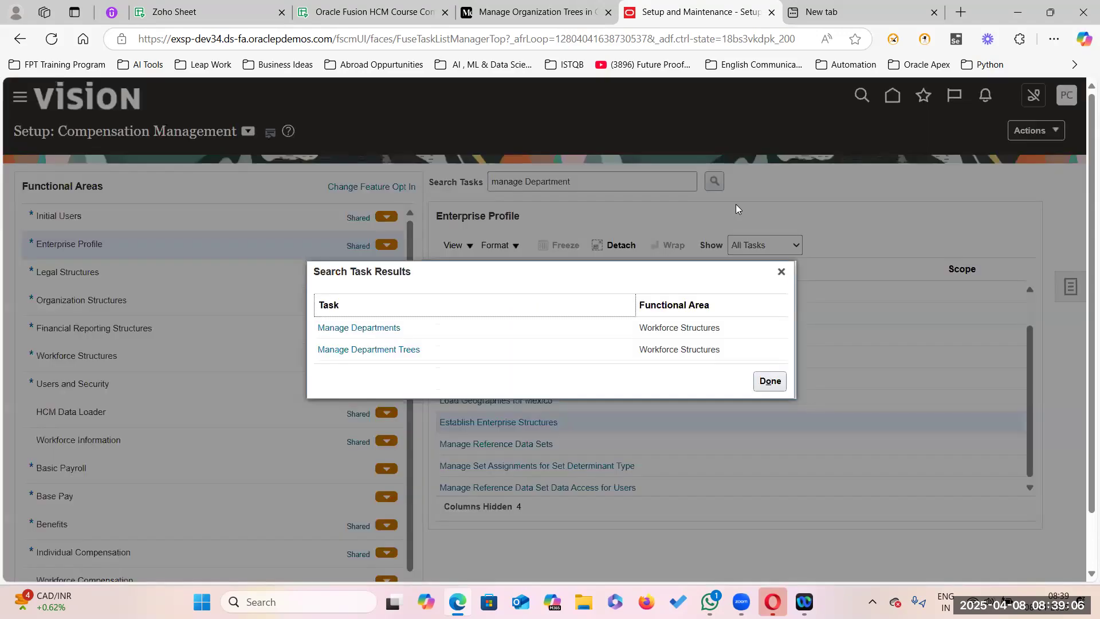
pyautogui.click(364, 328)
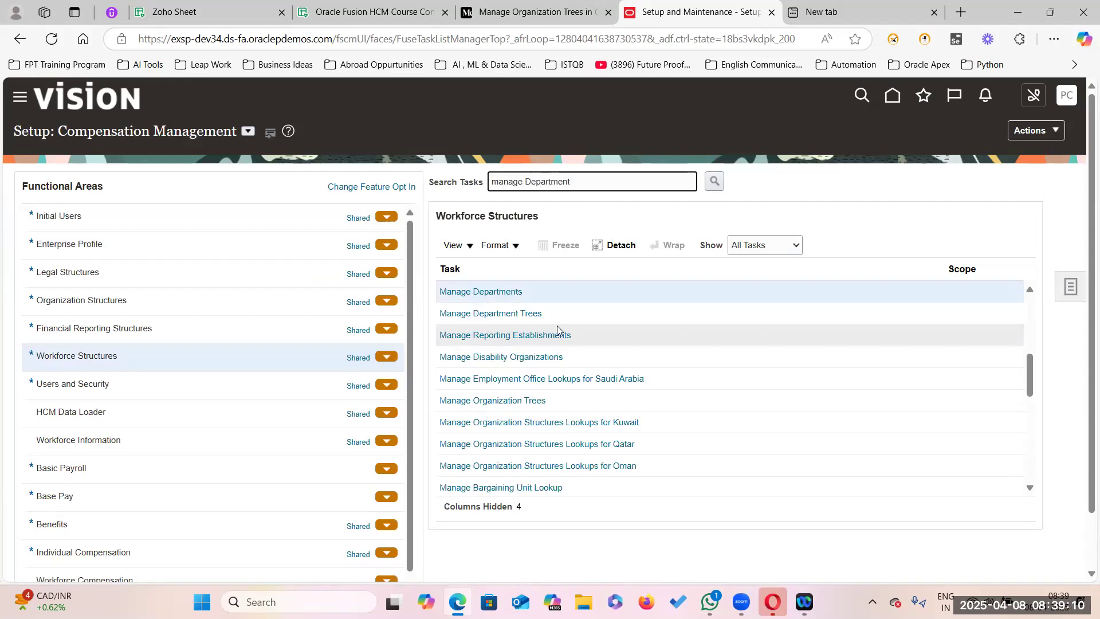
pyautogui.click(502, 293)
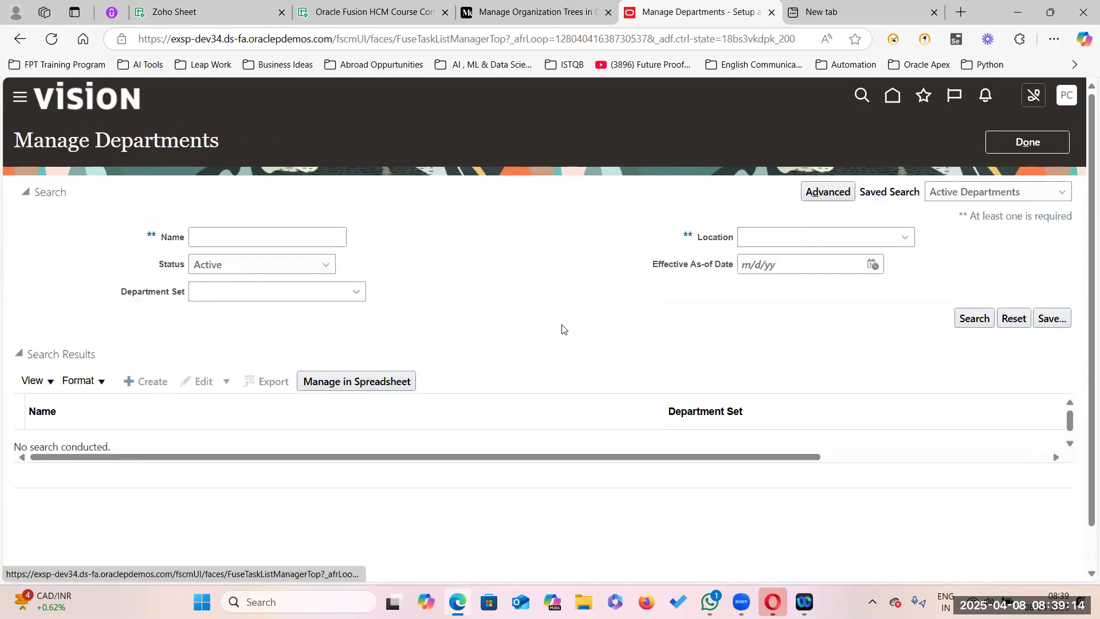
# Step: Start a new department and name it "TATA HCM Implementation Dept", based on Example 1 in the organization tree sheet
pyautogui.click(199, 366)
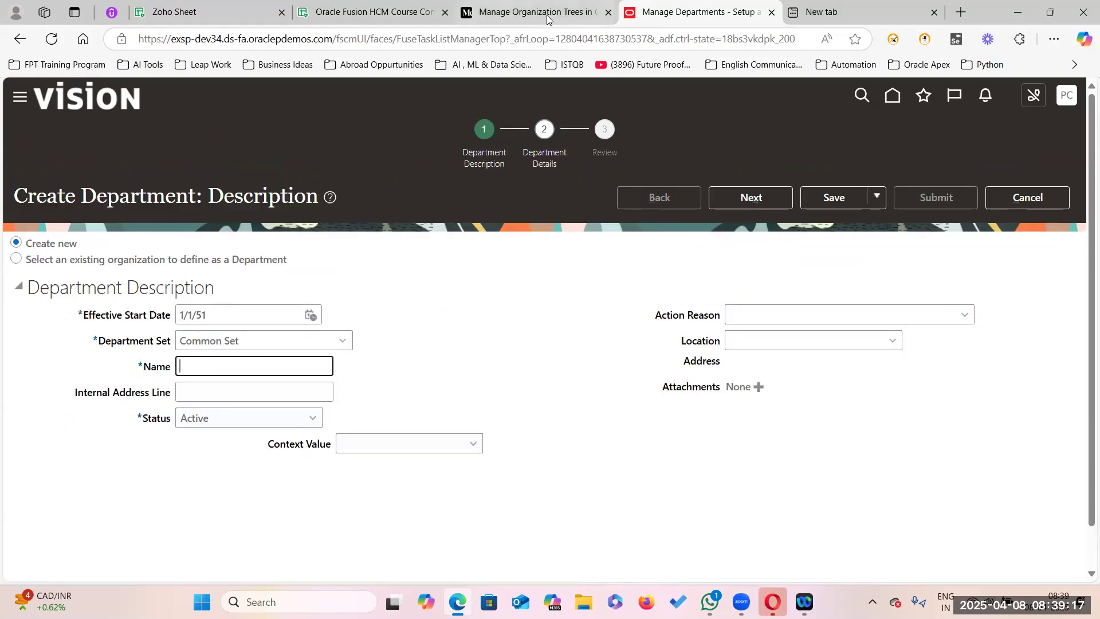
pyautogui.click(425, 13)
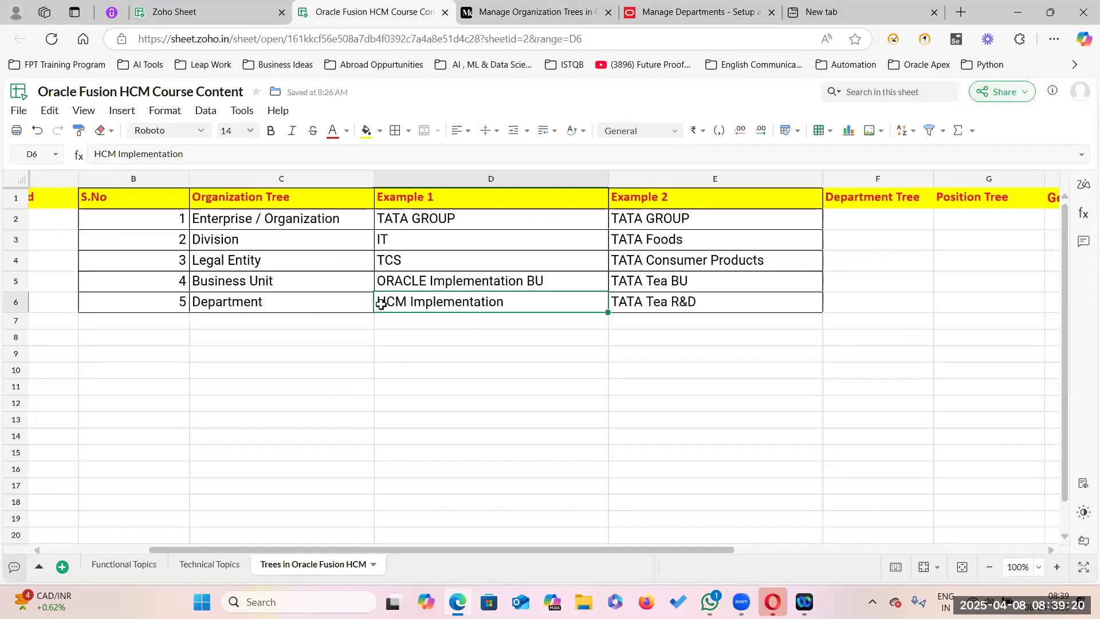
pyautogui.click(674, 14)
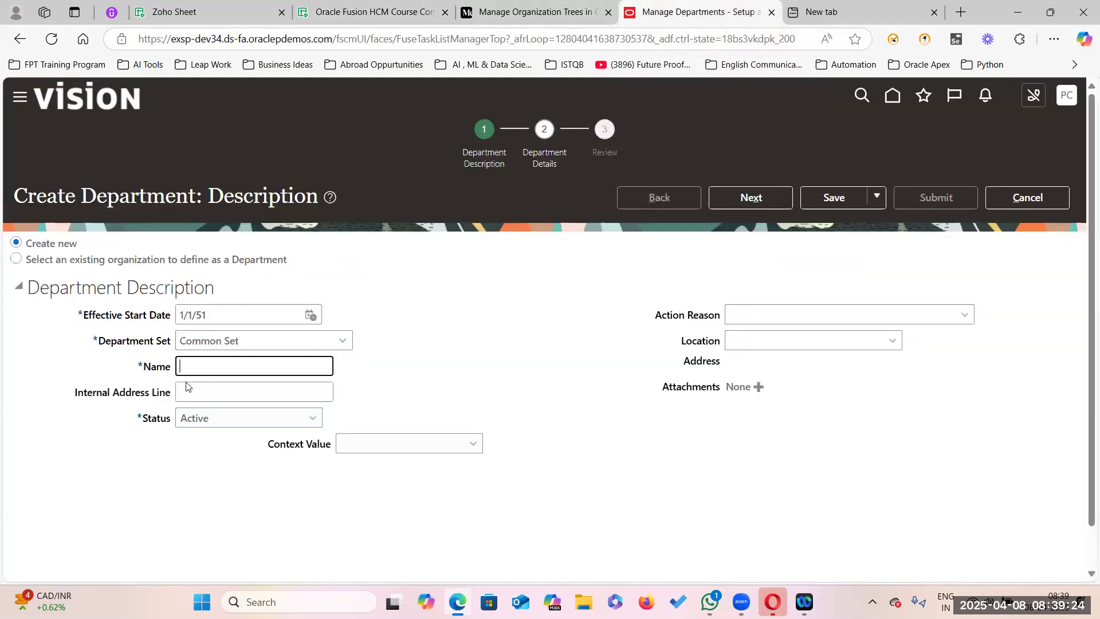
pyautogui.click(211, 360)
pyautogui.write('TAAT')
pyautogui.write(' HCM Implementation Dept')
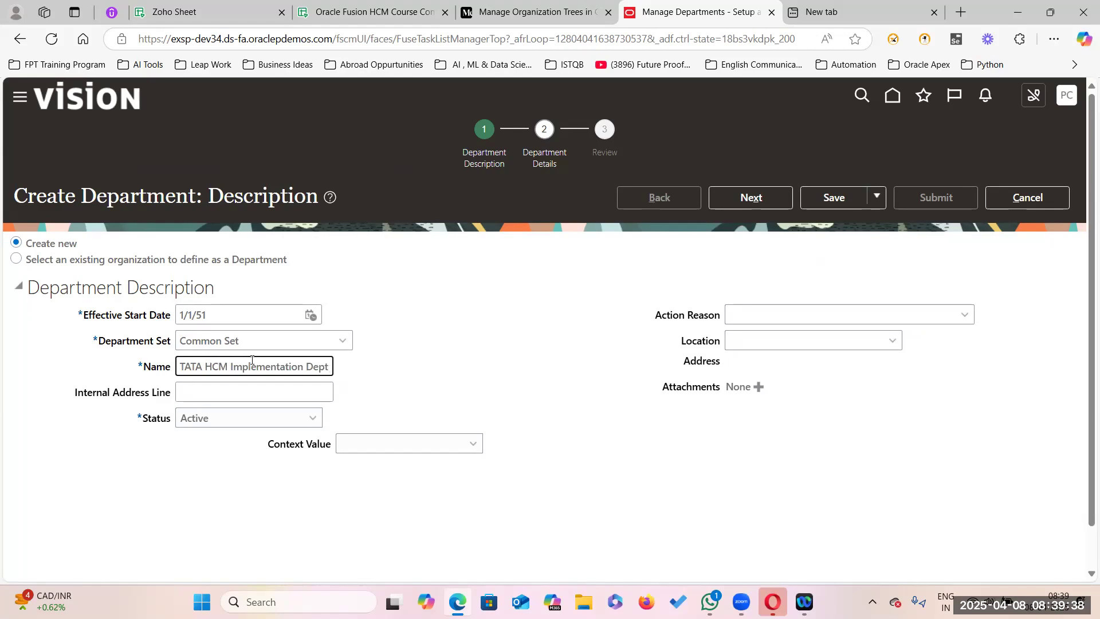
# Step: Search for locations matching "TATA%" and assign TATA Head Quarters USA as the department's location
pyautogui.click(891, 340)
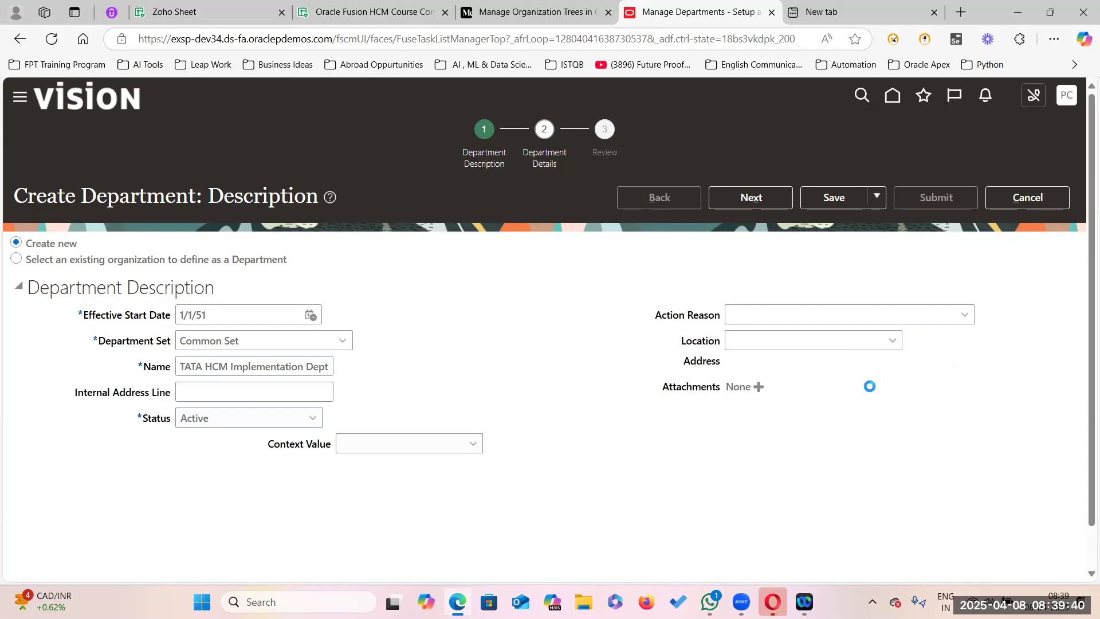
pyautogui.click(745, 385)
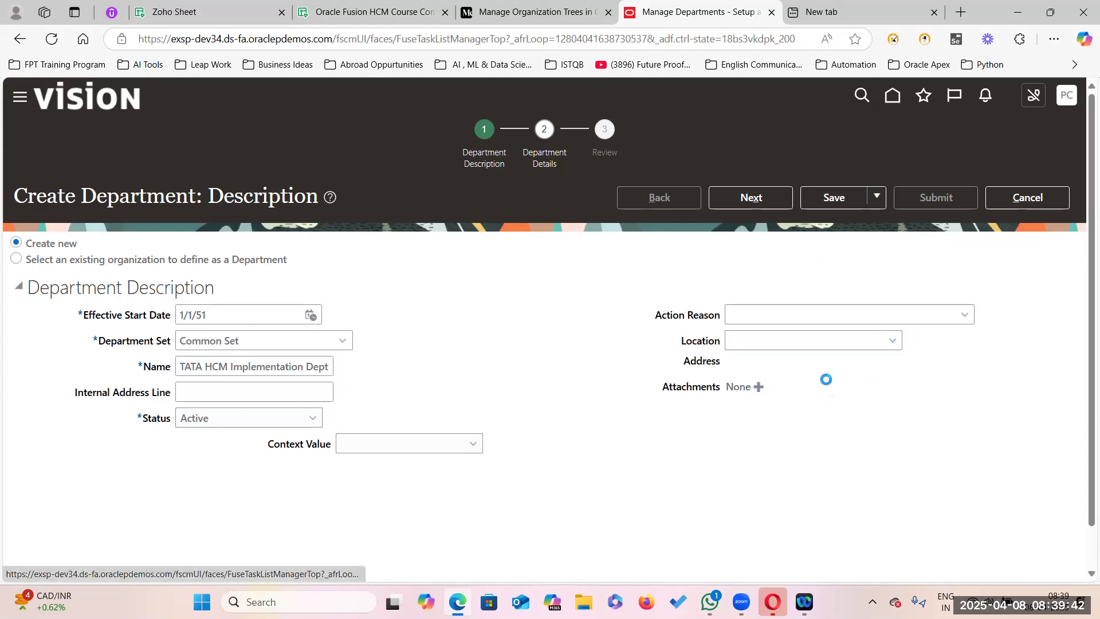
pyautogui.click(259, 265)
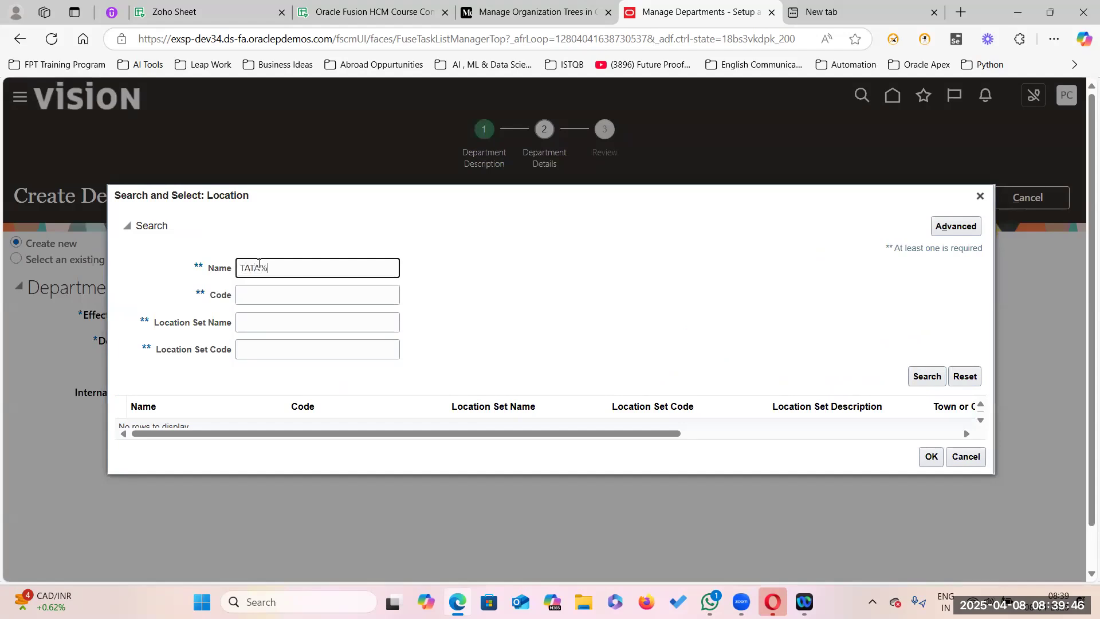
pyautogui.write('TATA%')
pyautogui.press('Return')
pyautogui.click(317, 420)
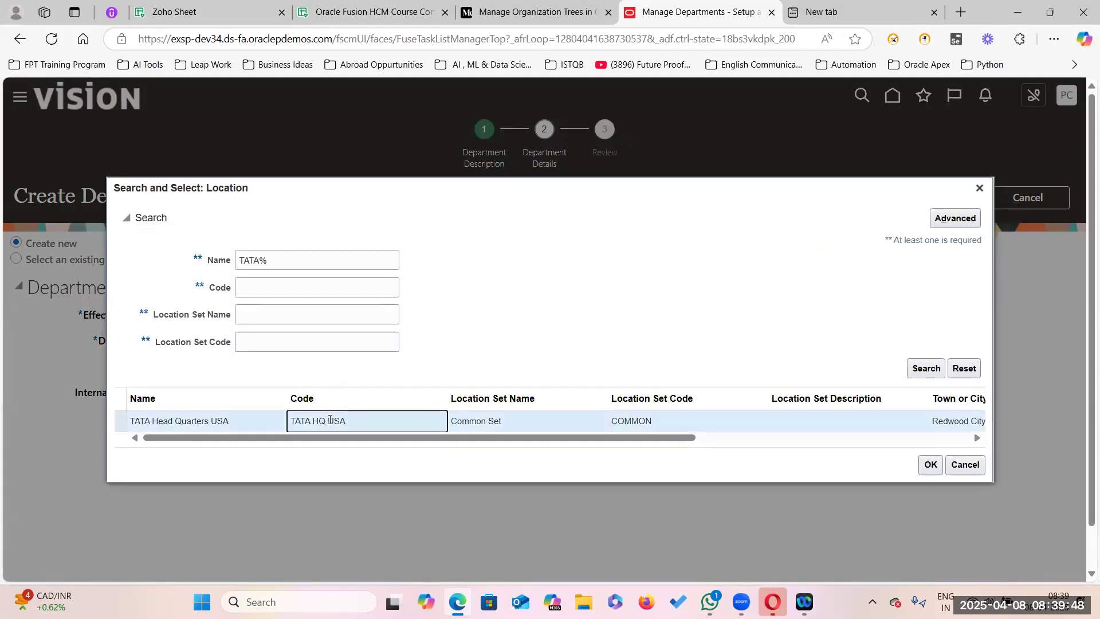
pyautogui.click(928, 467)
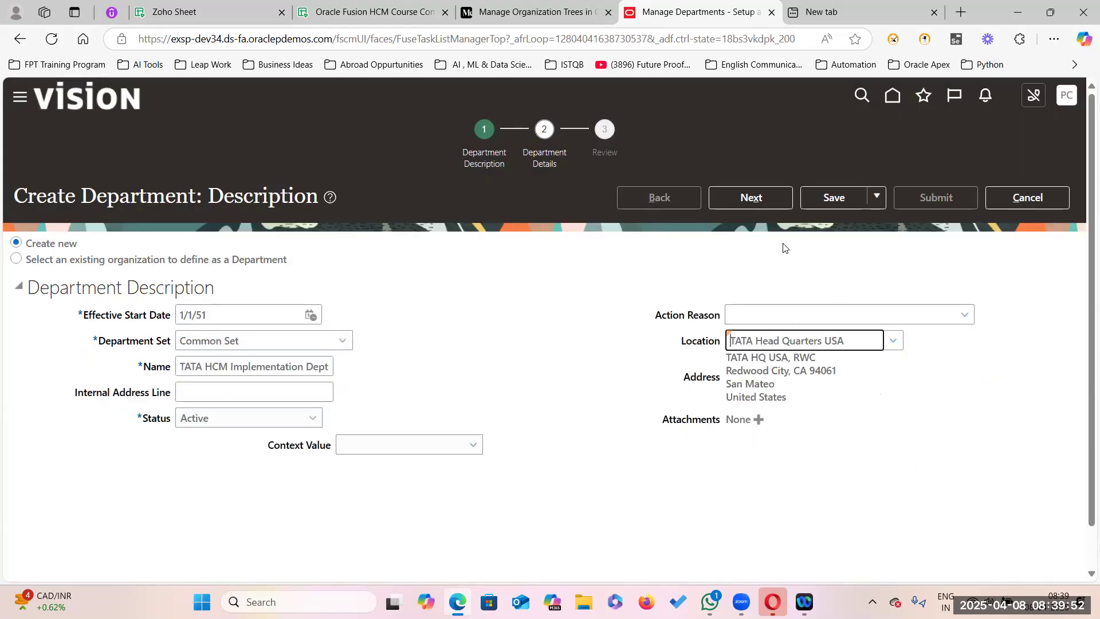
# Step: Proceed to the department details and copy the department name "TATA HCM Implementation Dept" into the reporting name
pyautogui.click(772, 202)
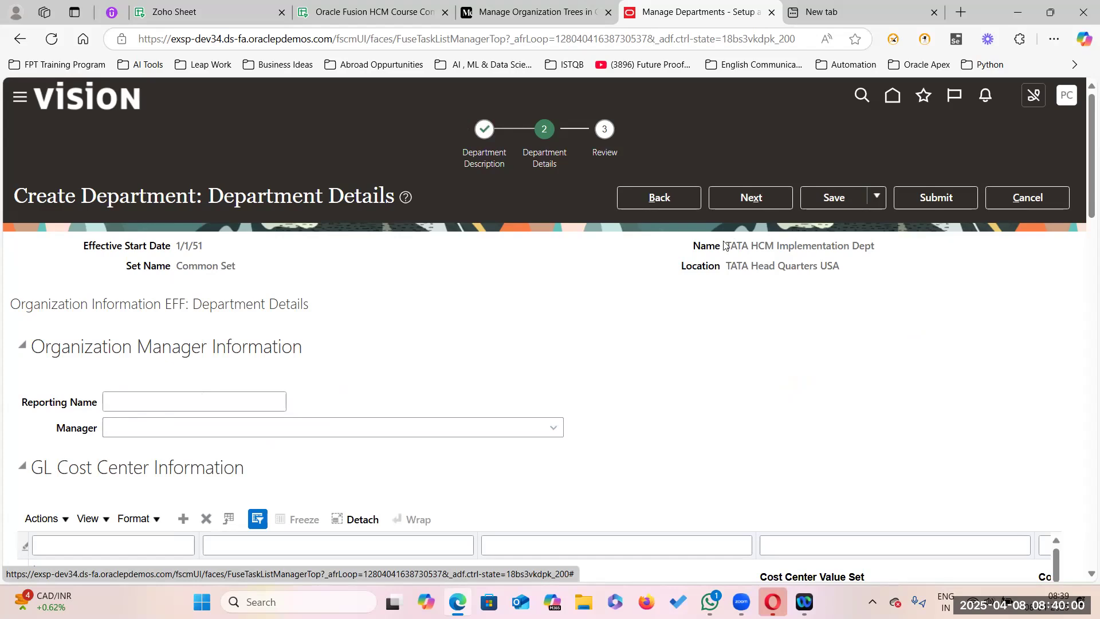
pyautogui.moveTo(727, 245); pyautogui.dragTo(891, 246)
pyautogui.hotkey('ctrl', 'c')
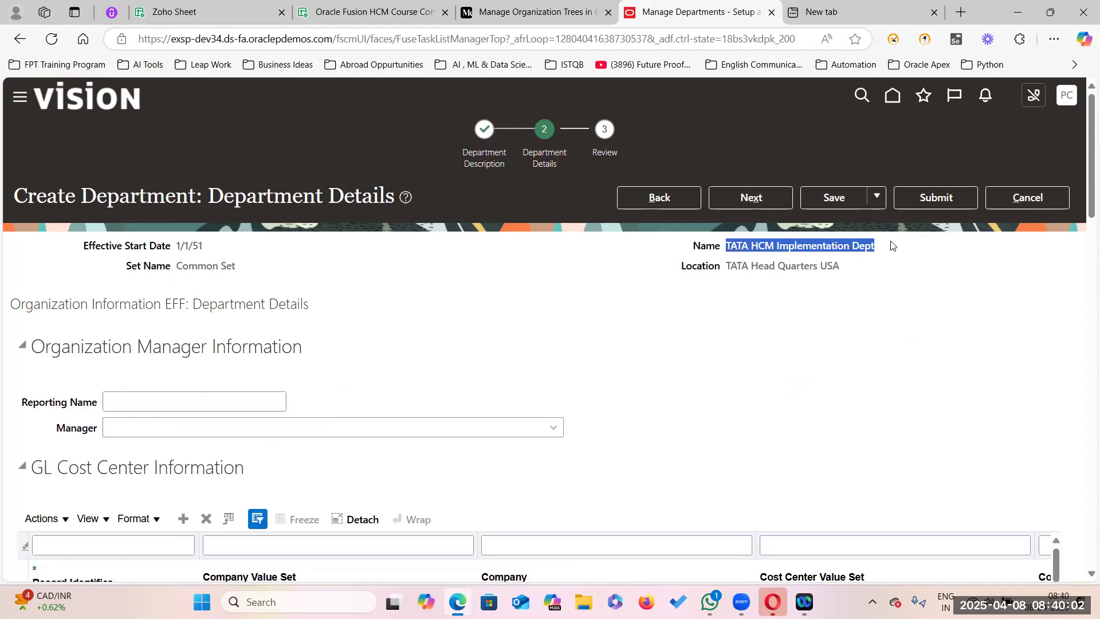
pyautogui.click(196, 394)
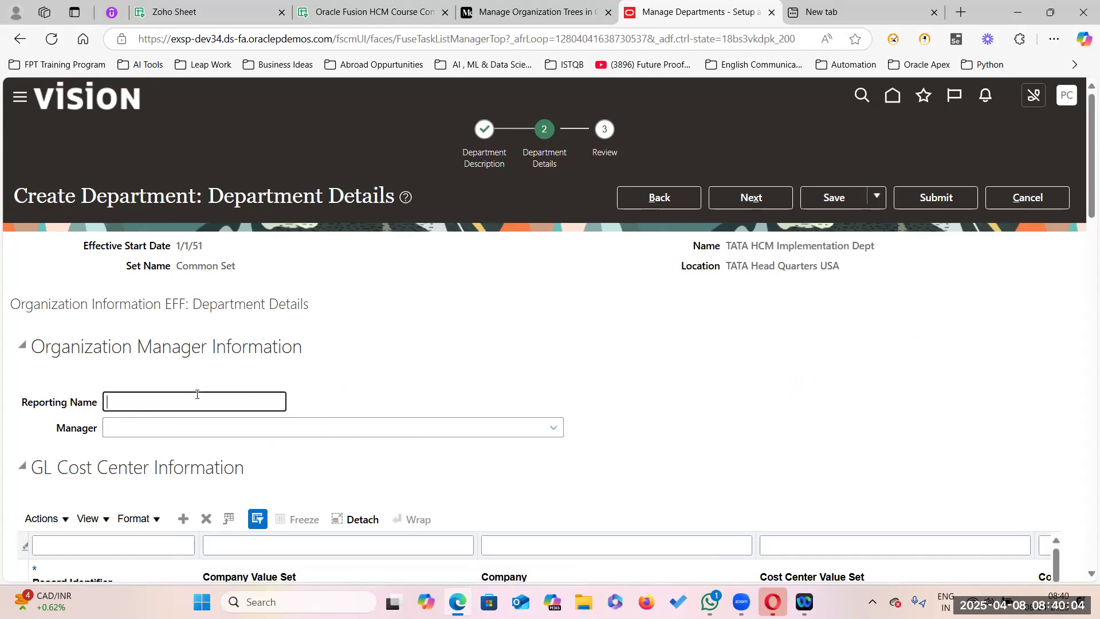
pyautogui.hotkey('ctrl', 'v')
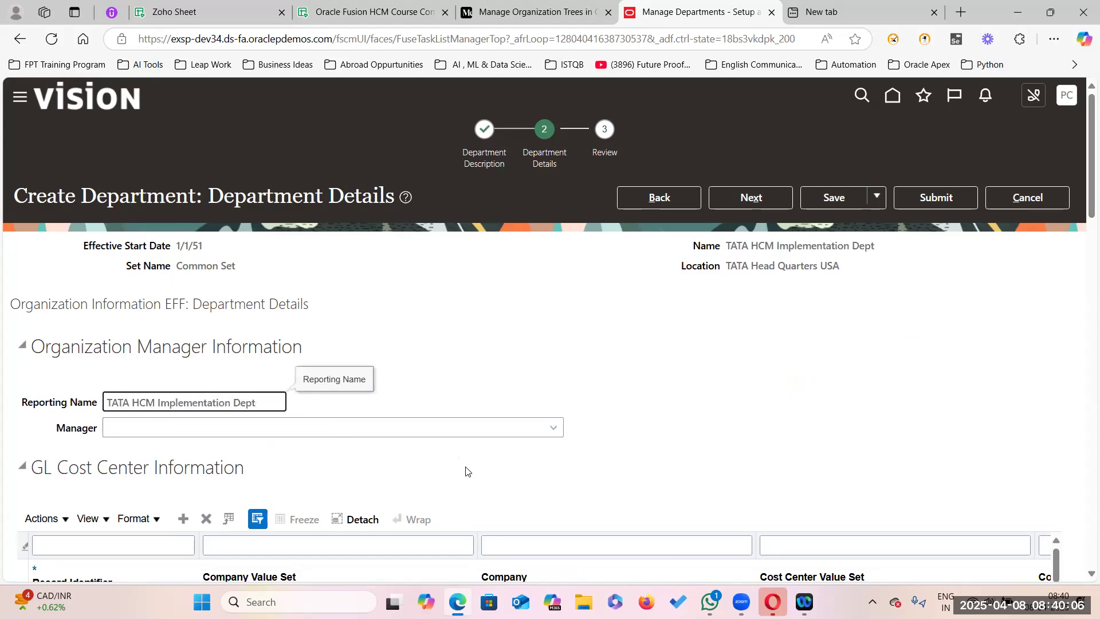
# Step: Leave the remaining department details blank, review the new department and submit it
pyautogui.scroll(-5, 466, 471)
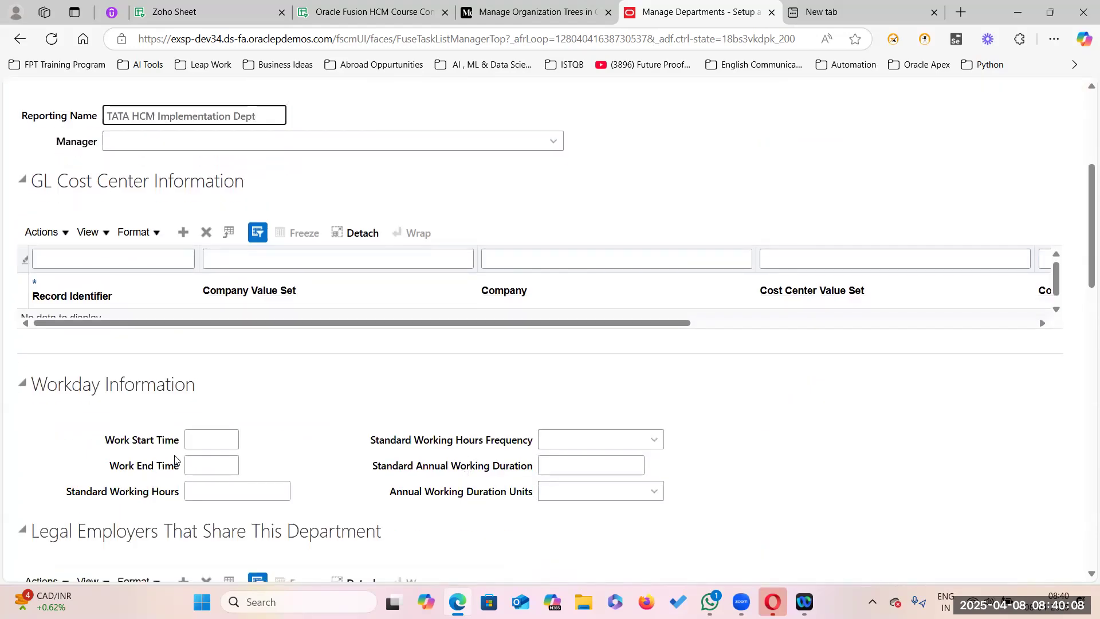
pyautogui.click(186, 438)
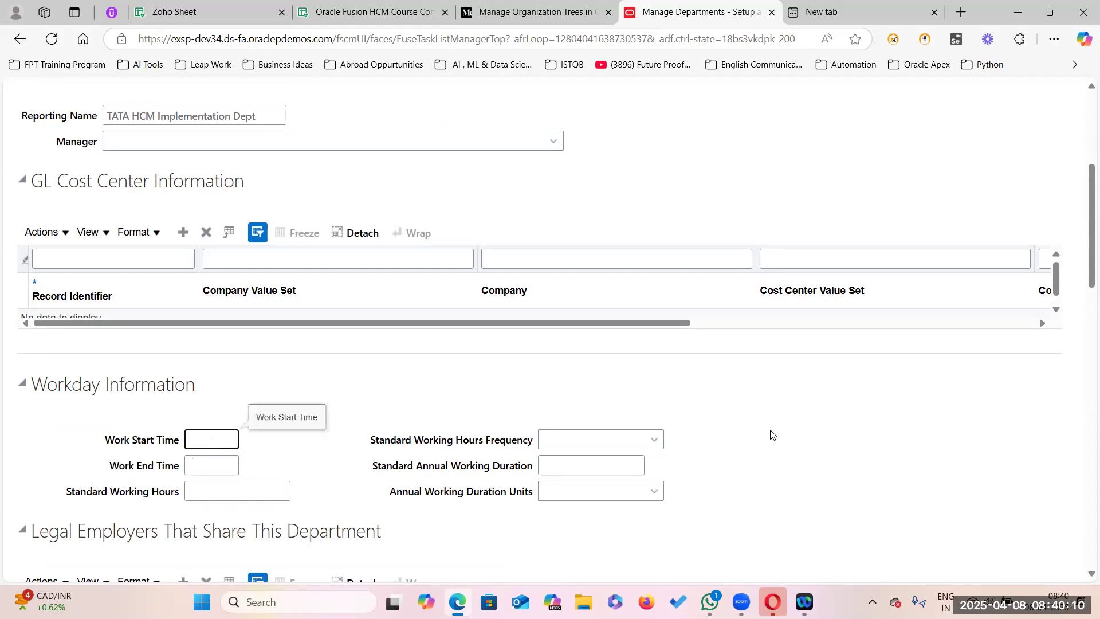
pyautogui.scroll(-5, 485, 456)
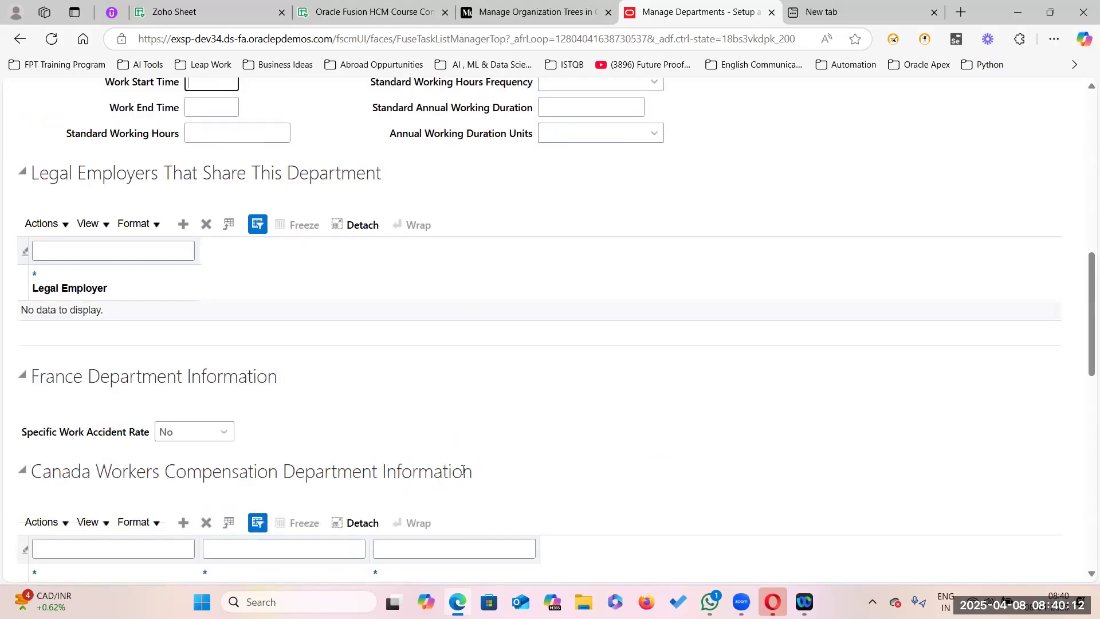
pyautogui.scroll(10, 462, 464)
pyautogui.click(750, 206)
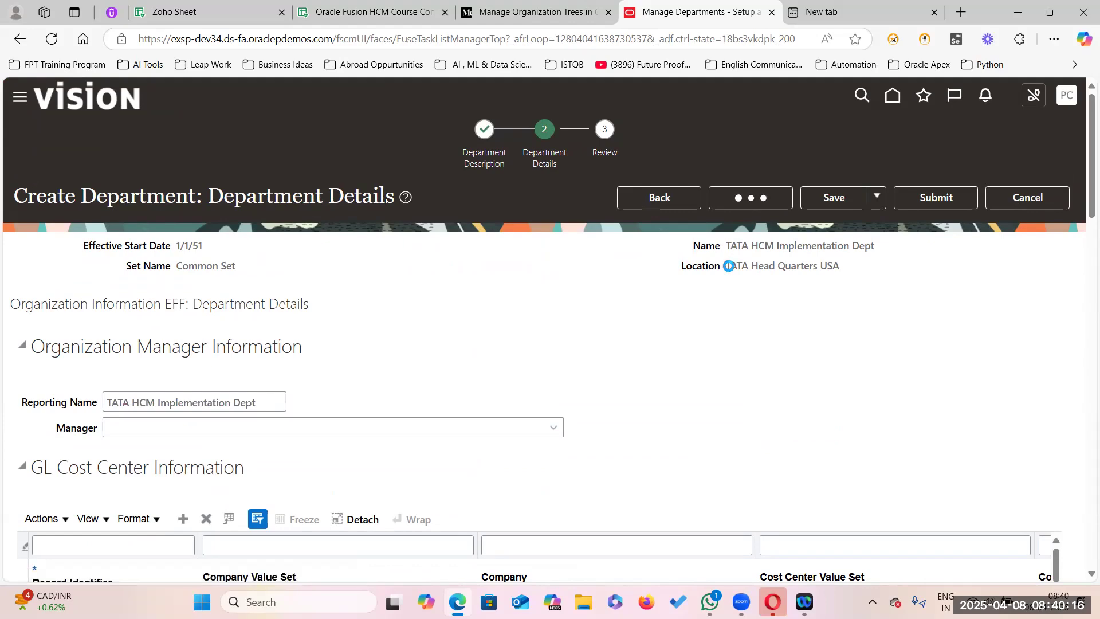
pyautogui.scroll(-1, 708, 286)
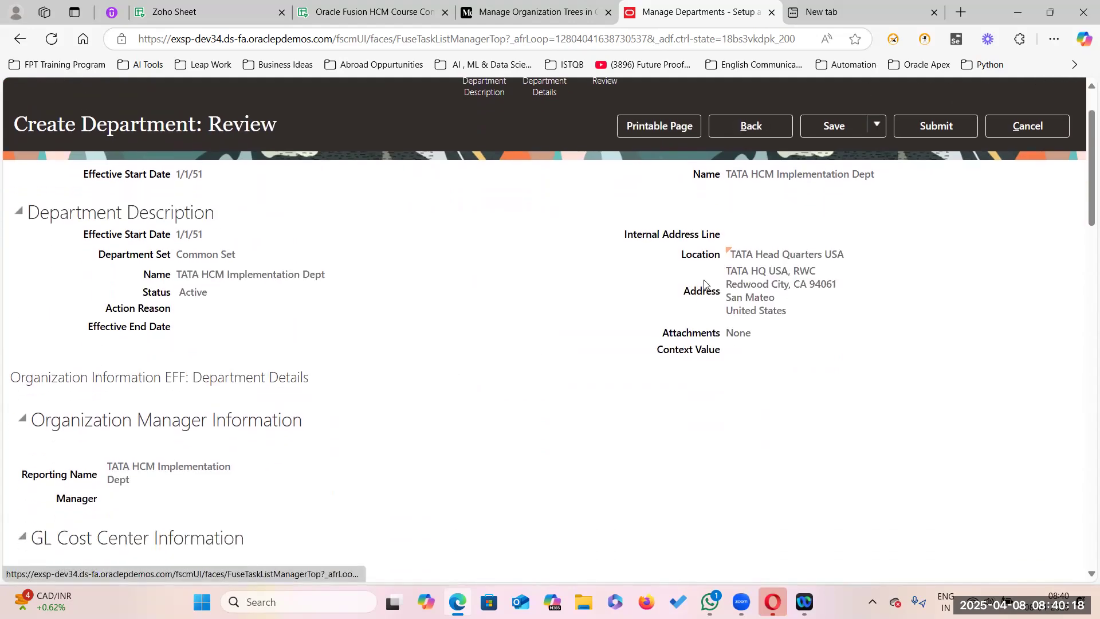
pyautogui.scroll(-5, 611, 362)
pyautogui.scroll(6, 611, 363)
pyautogui.click(924, 199)
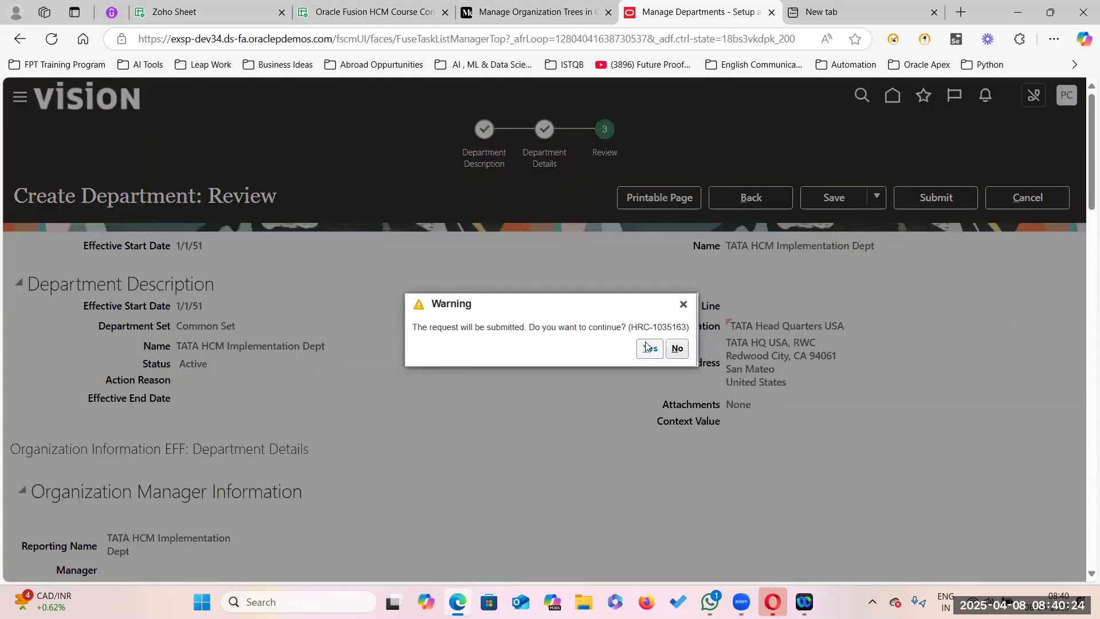
pyautogui.click(647, 348)
pyautogui.click(593, 352)
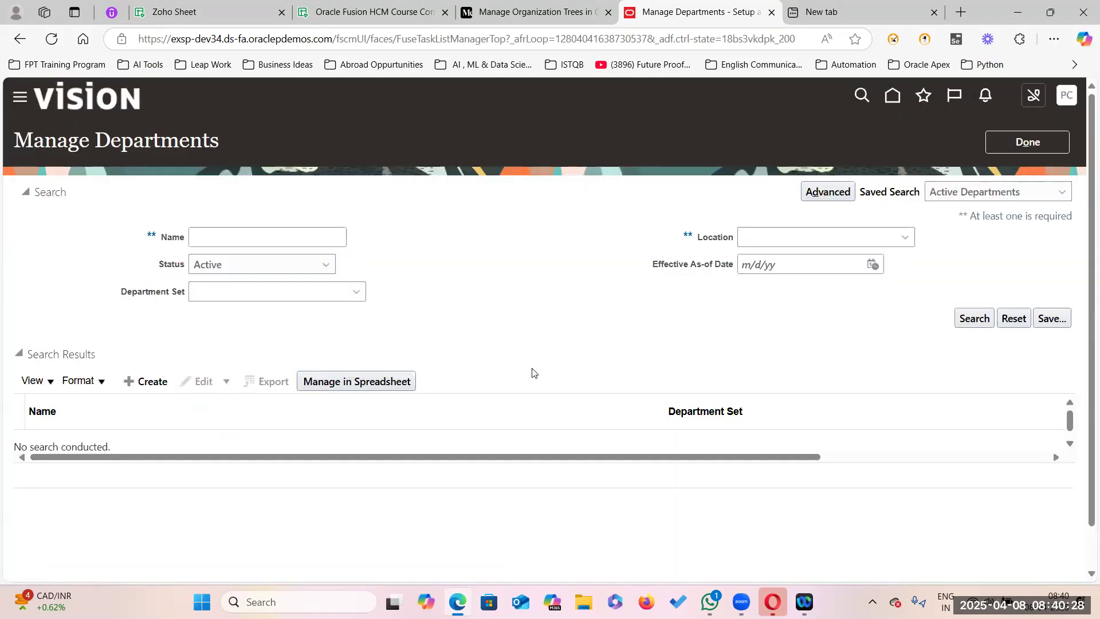
# Step: Start a new department and name it "TATA Tea R&D Dept", based on the Example 2 department in the organization tree sheet
pyautogui.click(146, 380)
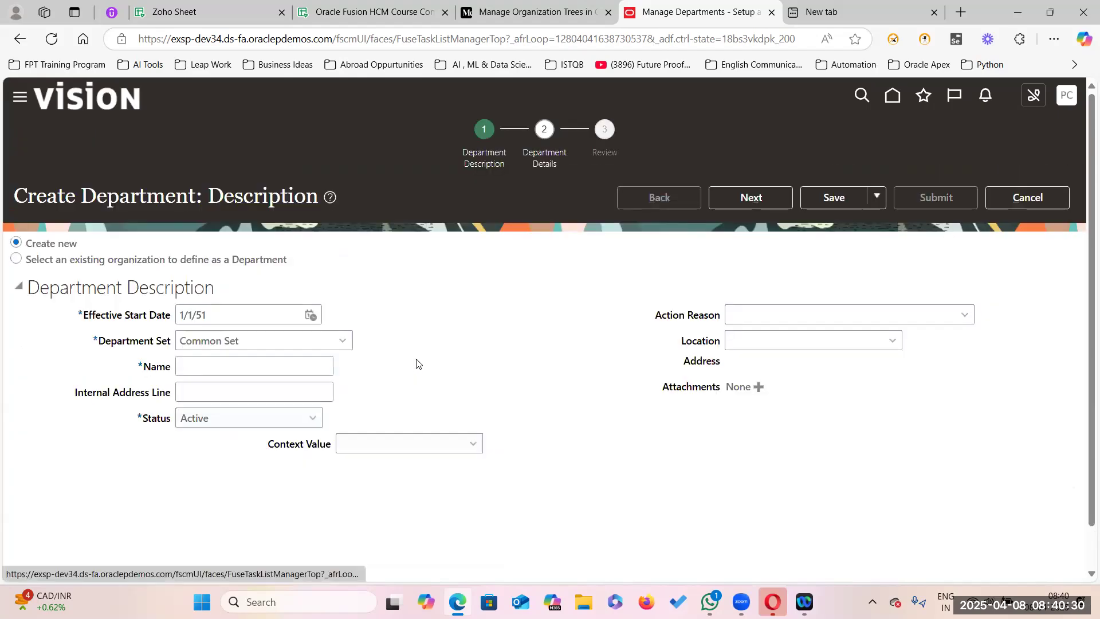
pyautogui.click(545, 13)
pyautogui.click(393, 12)
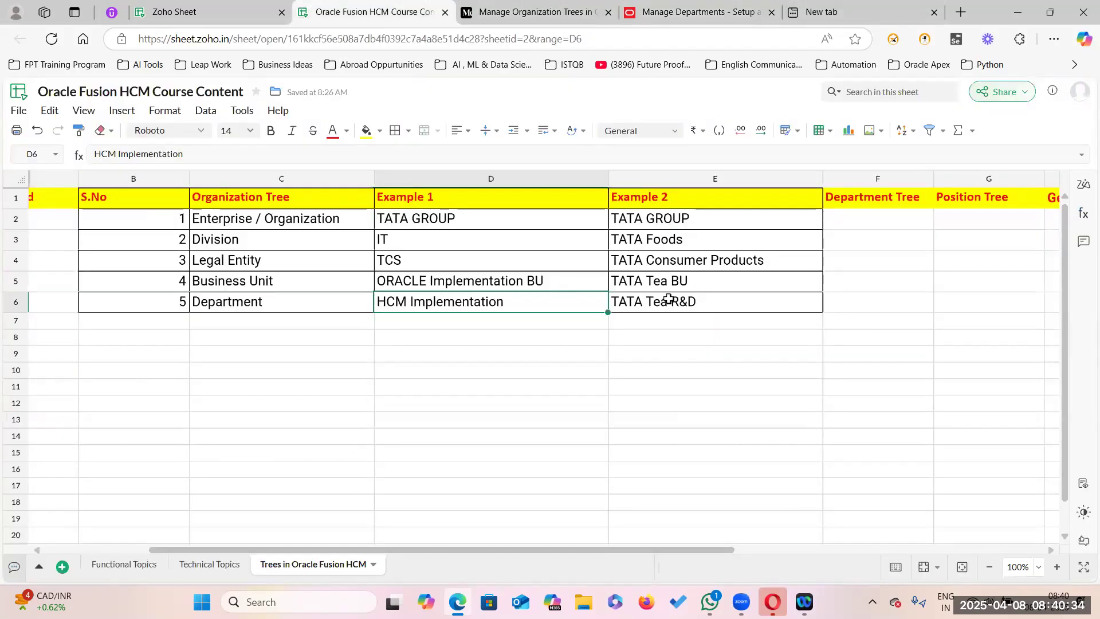
pyautogui.doubleClick(702, 303)
pyautogui.hotkey('ctrl', 'c')
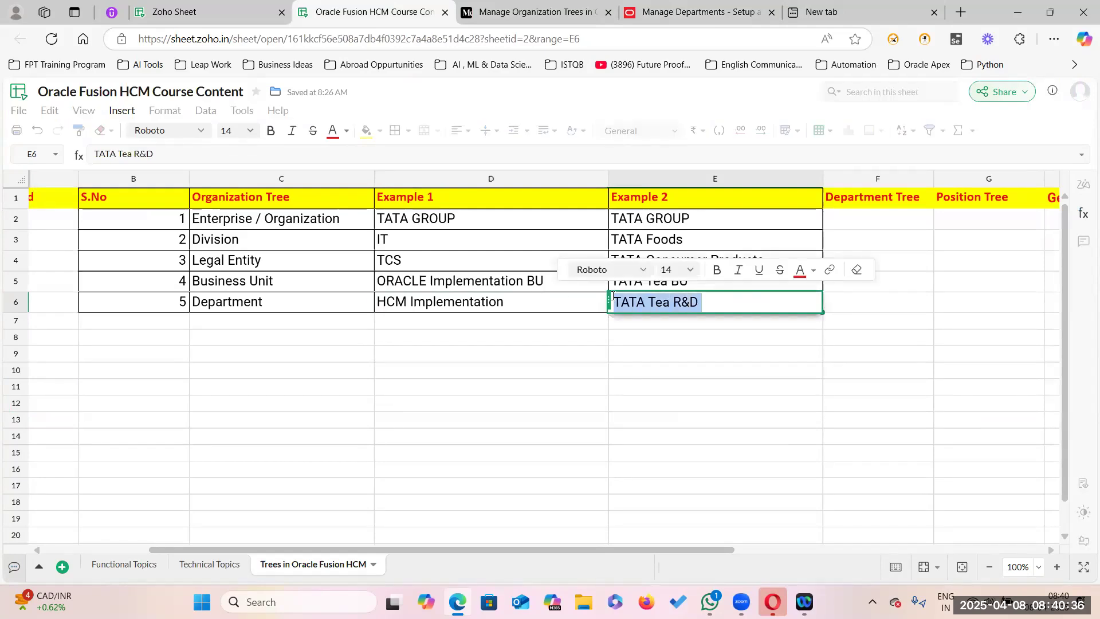
pyautogui.click(713, 12)
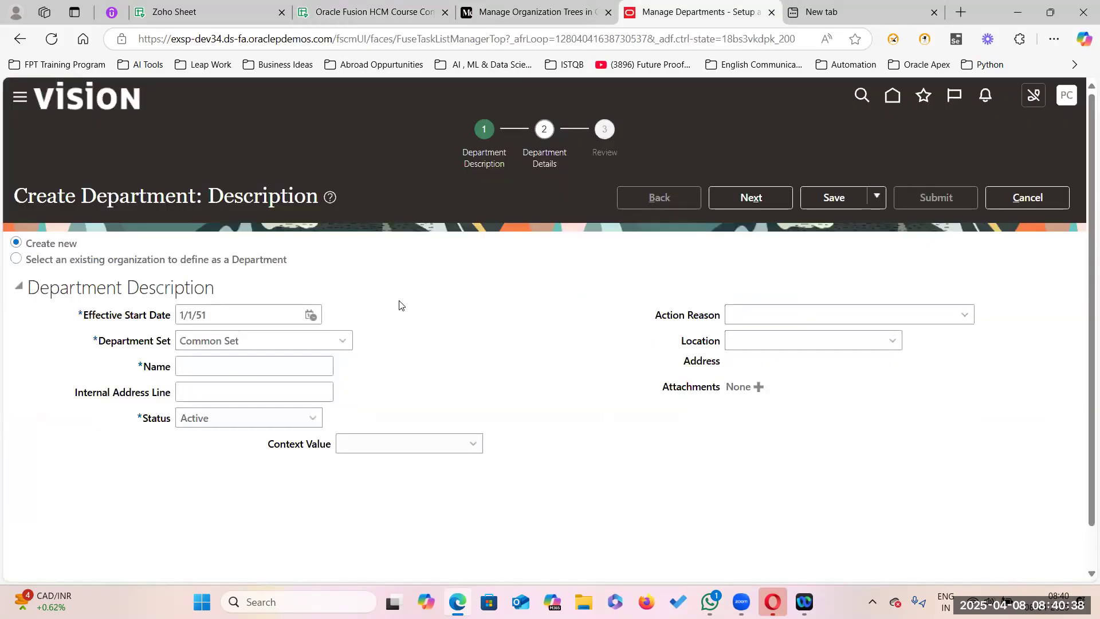
pyautogui.click(232, 369)
pyautogui.hotkey('ctrl', 'v')
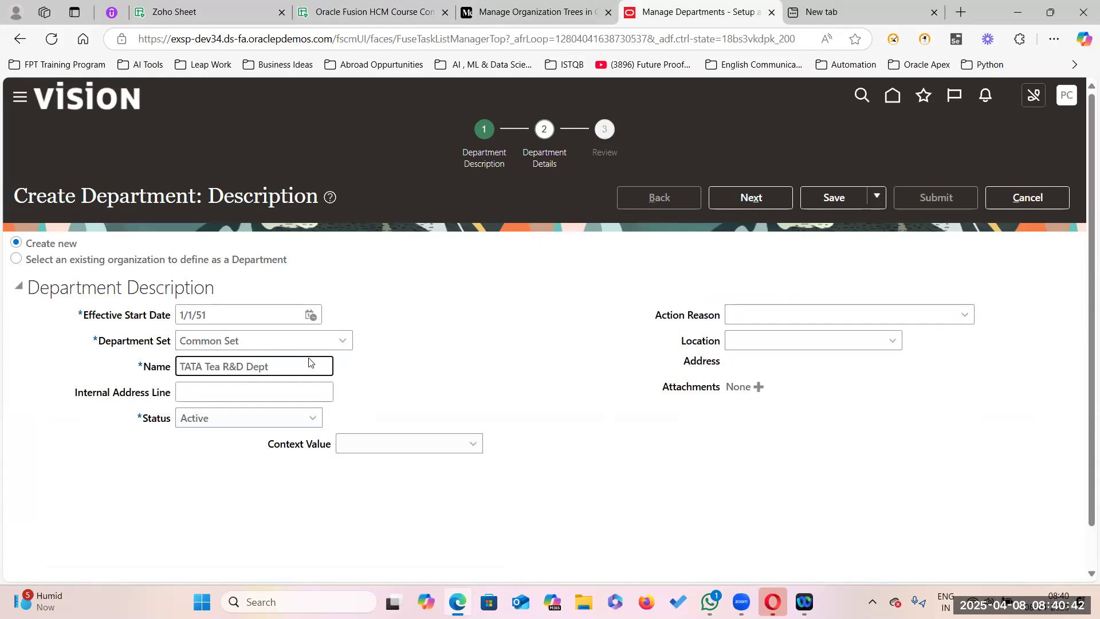
# Step: Assign TATA Head Quarters USA as the department's location and enter "TATA Tea R&D Dept" as the reporting name in the department details
pyautogui.click(894, 342)
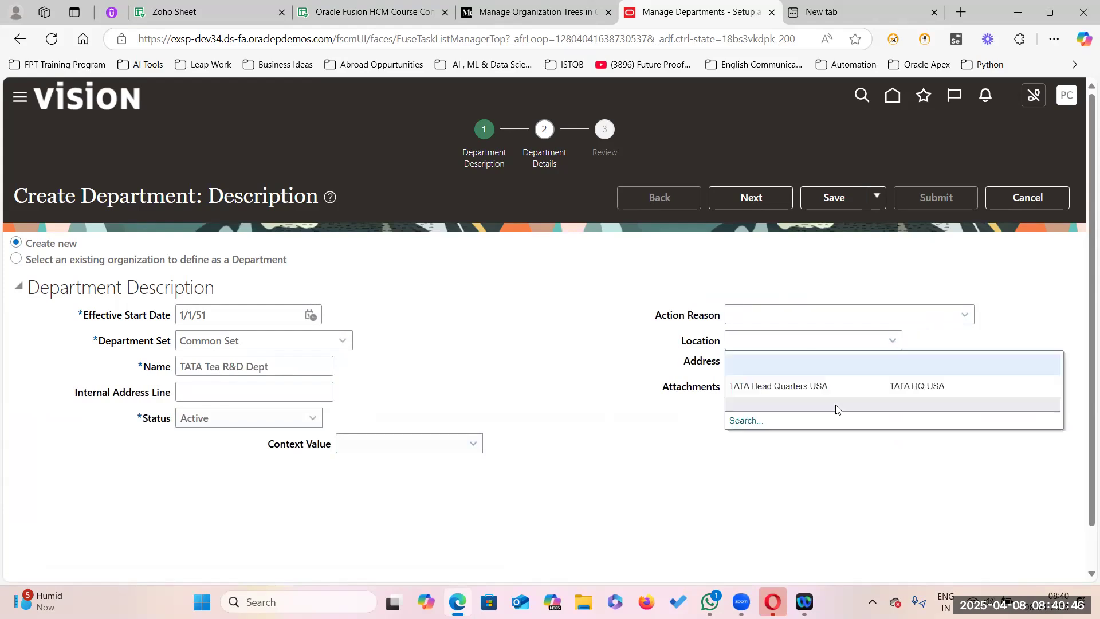
pyautogui.click(769, 388)
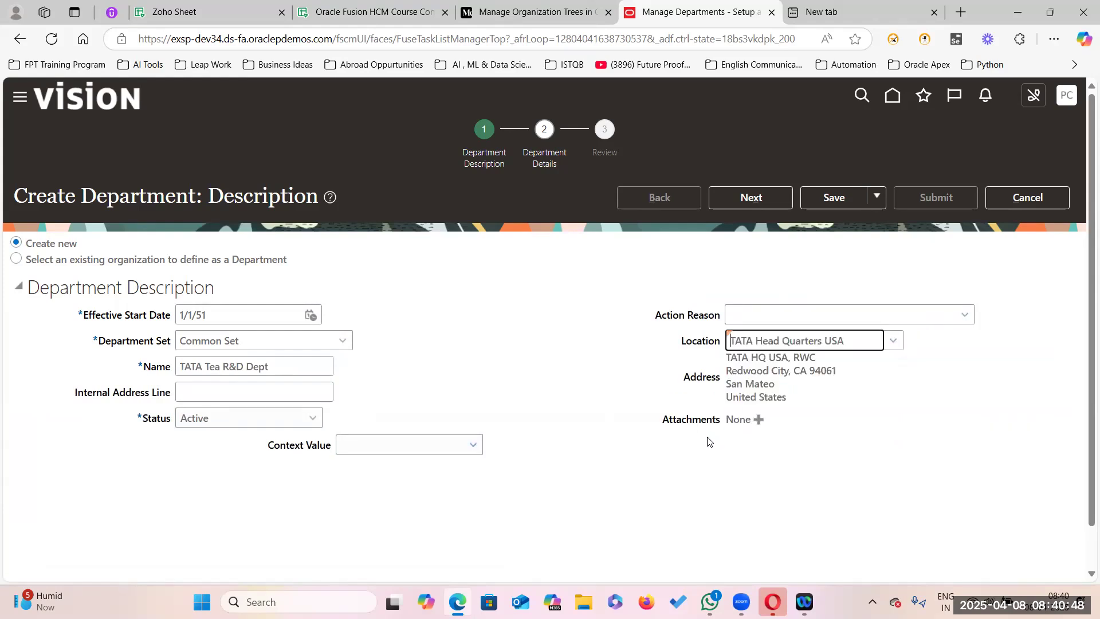
pyautogui.click(774, 201)
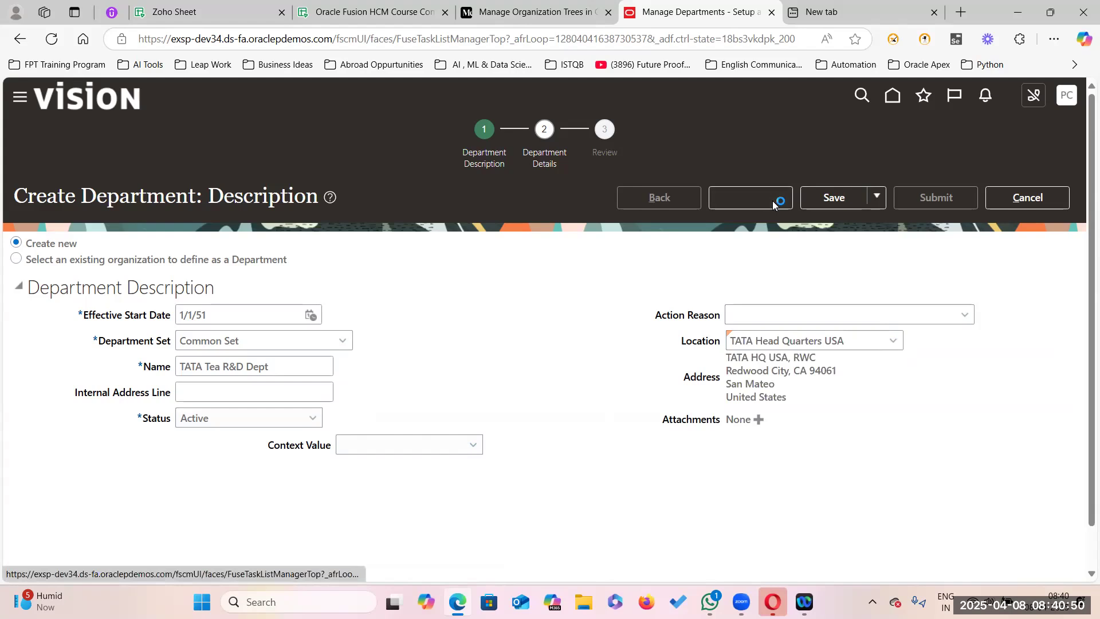
pyautogui.click(133, 396)
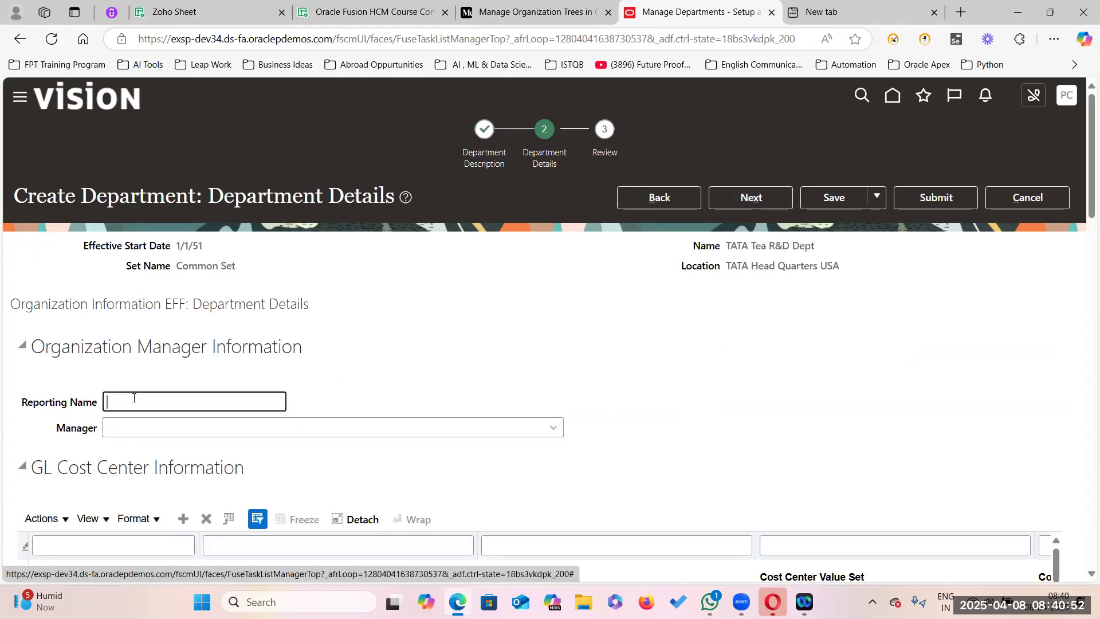
pyautogui.hotkey('ctrl', 'v')
pyautogui.write('Dept')
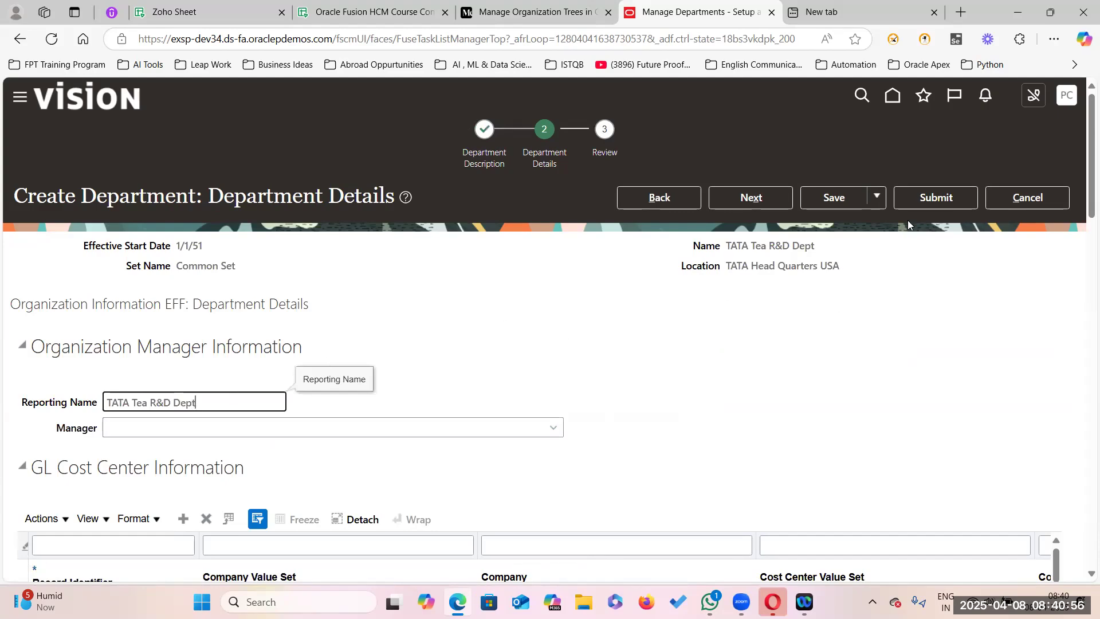
# Step: Proceed to the review of the TATA Tea R&D department, look through all its sections and submit it
pyautogui.click(750, 197)
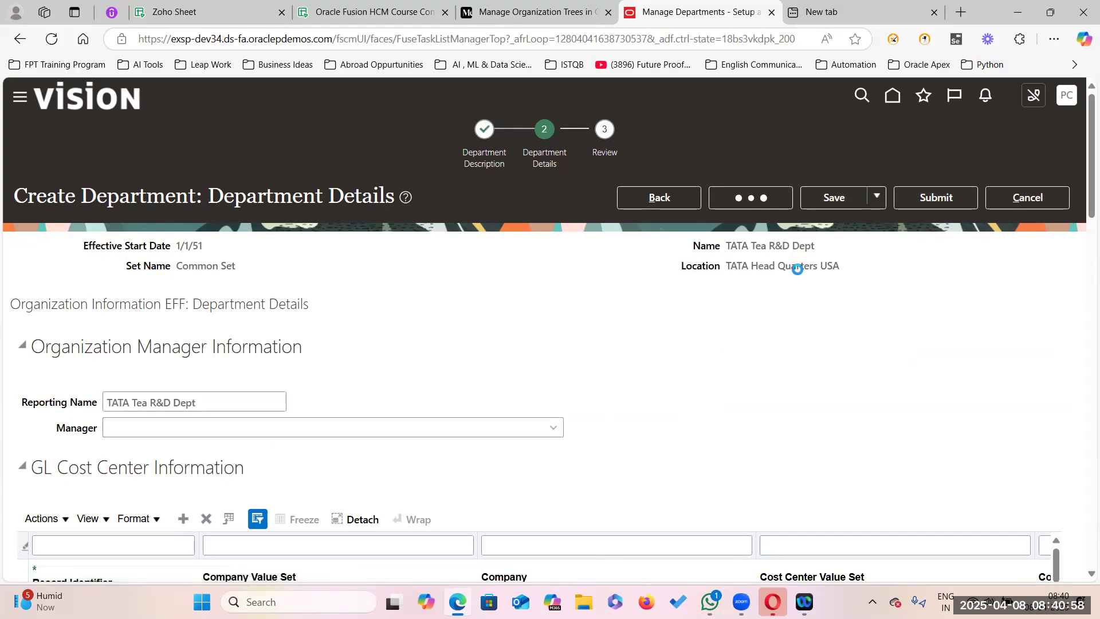
pyautogui.scroll(-12, 496, 446)
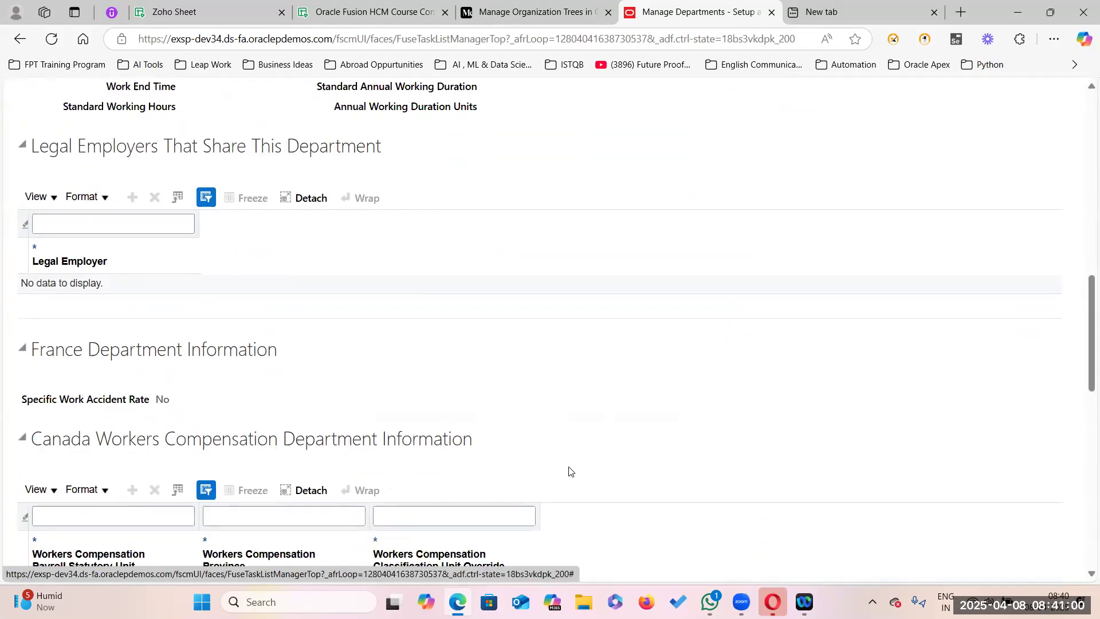
pyautogui.scroll(-6, 609, 473)
pyautogui.scroll(7, 608, 471)
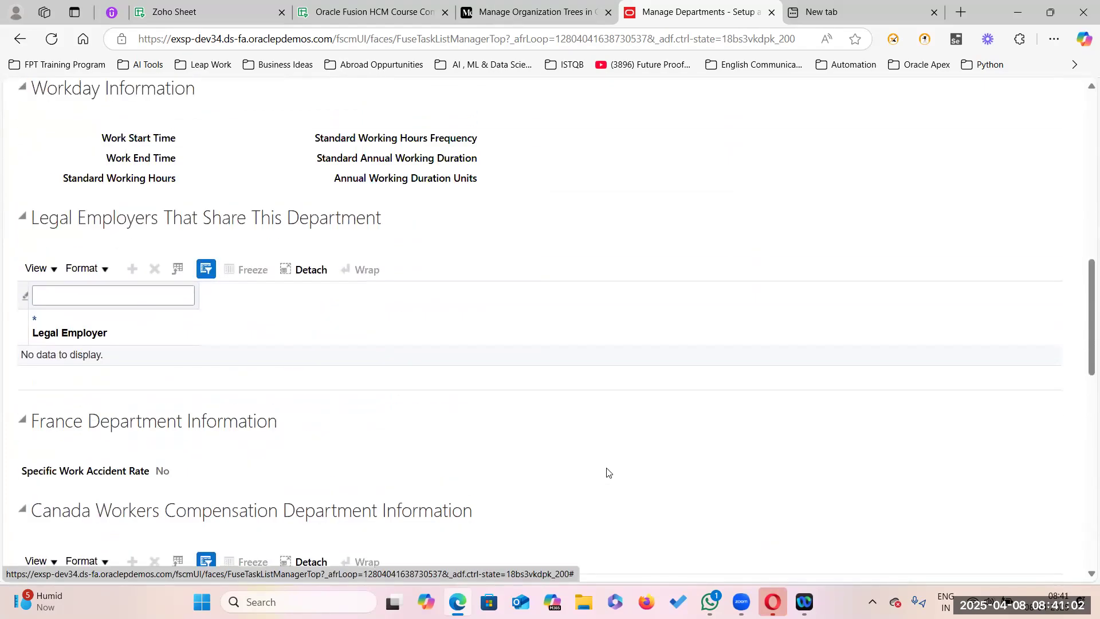
pyautogui.scroll(-7, 608, 472)
pyautogui.scroll(-7, 608, 471)
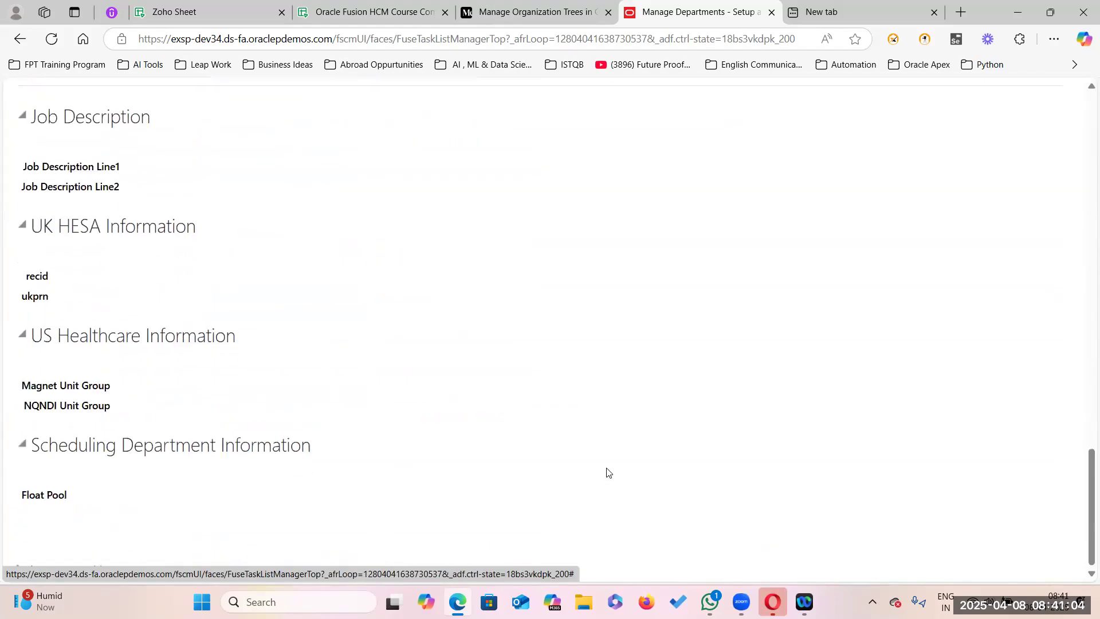
pyautogui.scroll(20, 608, 473)
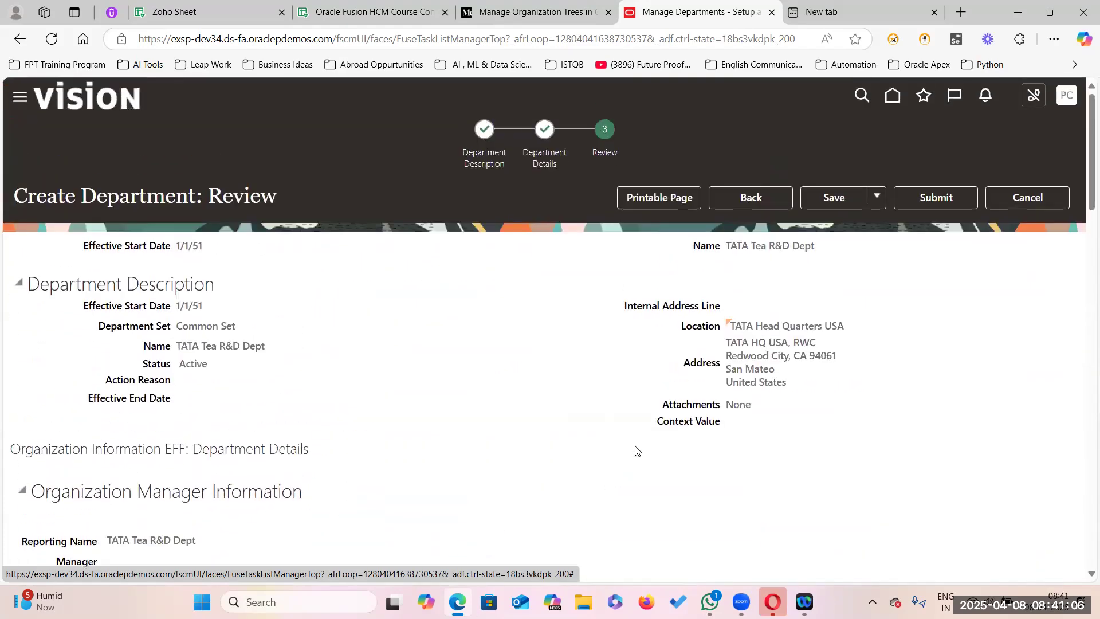
pyautogui.click(933, 198)
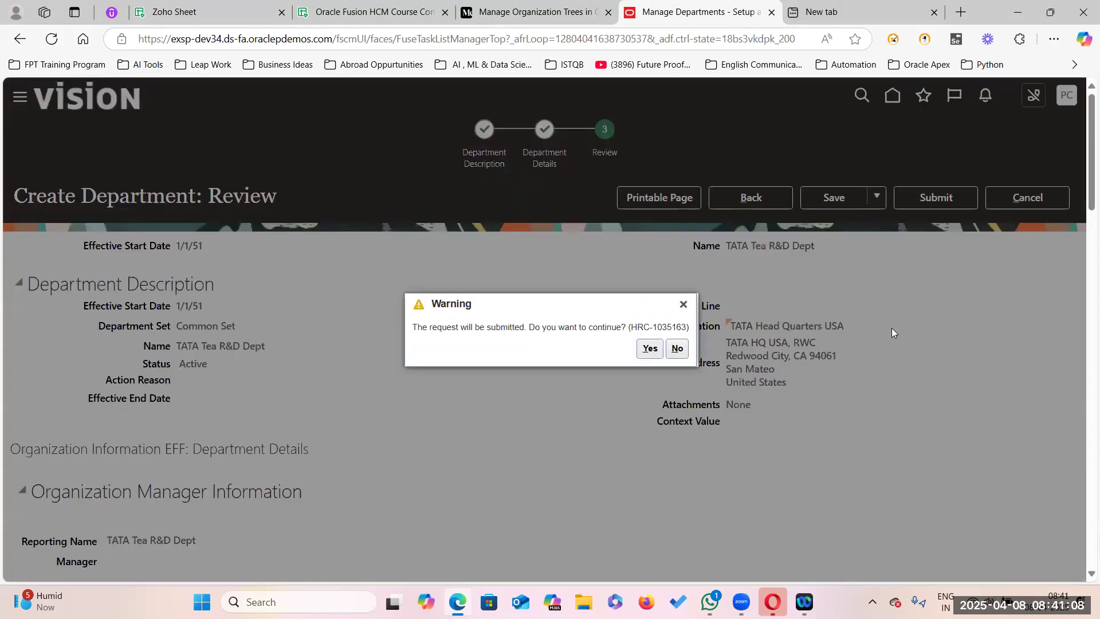
pyautogui.click(650, 348)
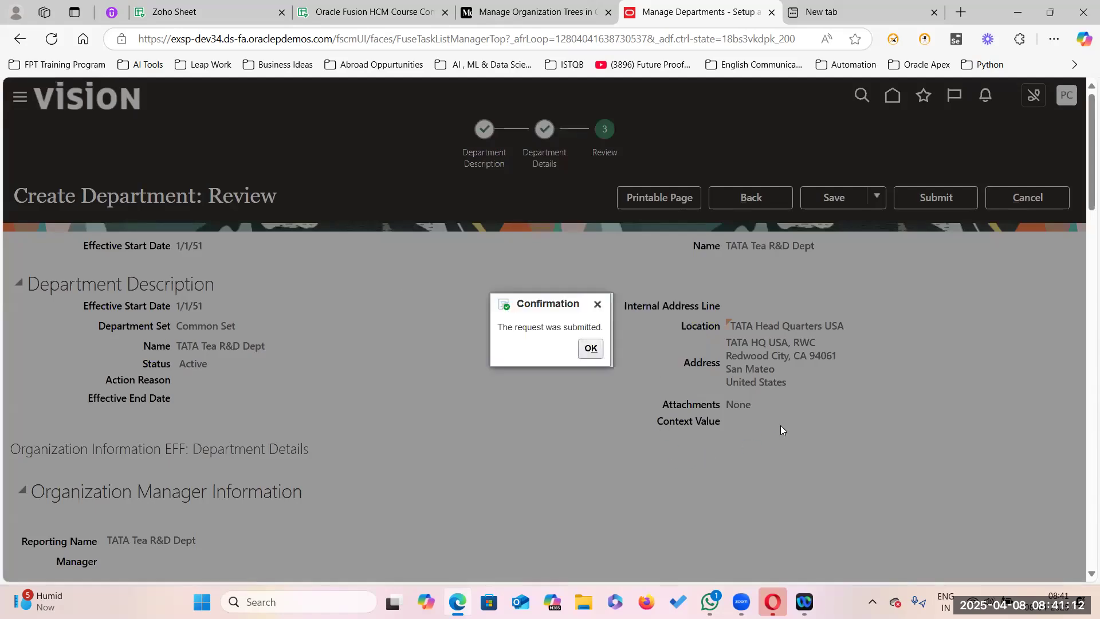
pyautogui.click(591, 348)
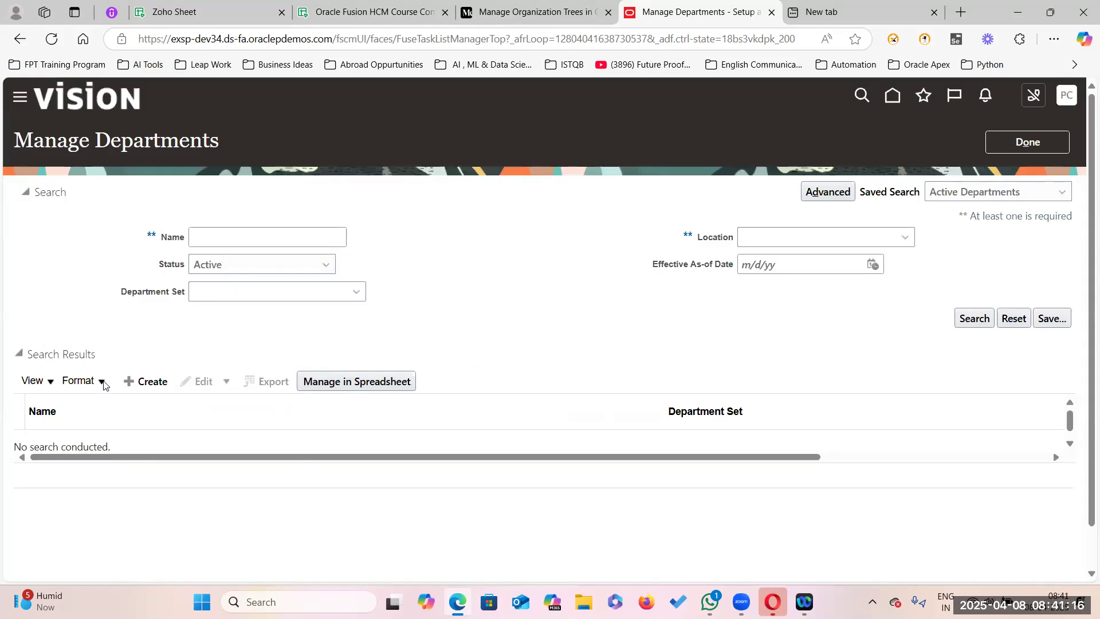
# Step: Search the active departments for names matching "TATA%", look over the list and finish managing departments
pyautogui.click(234, 233)
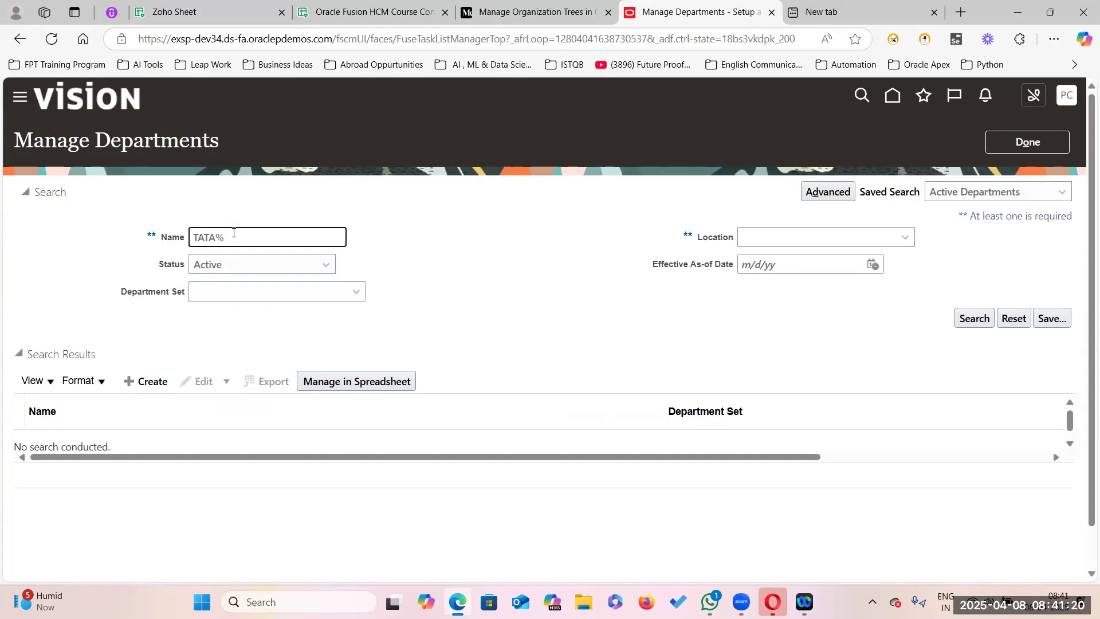
pyautogui.write('TATA%')
pyautogui.press('Return')
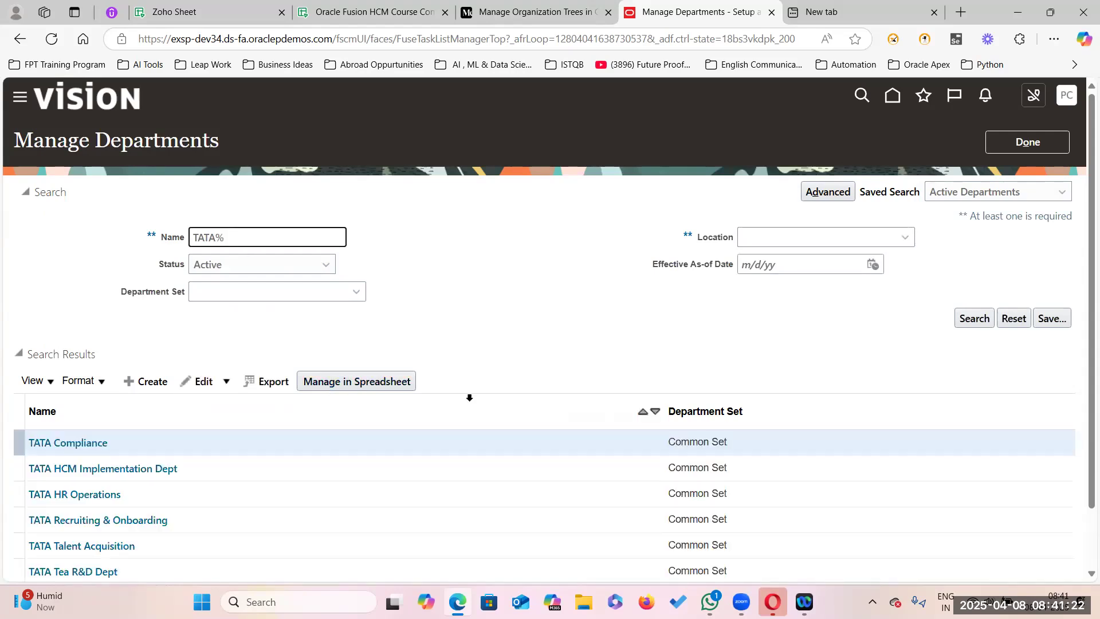
pyautogui.scroll(-1, 166, 442)
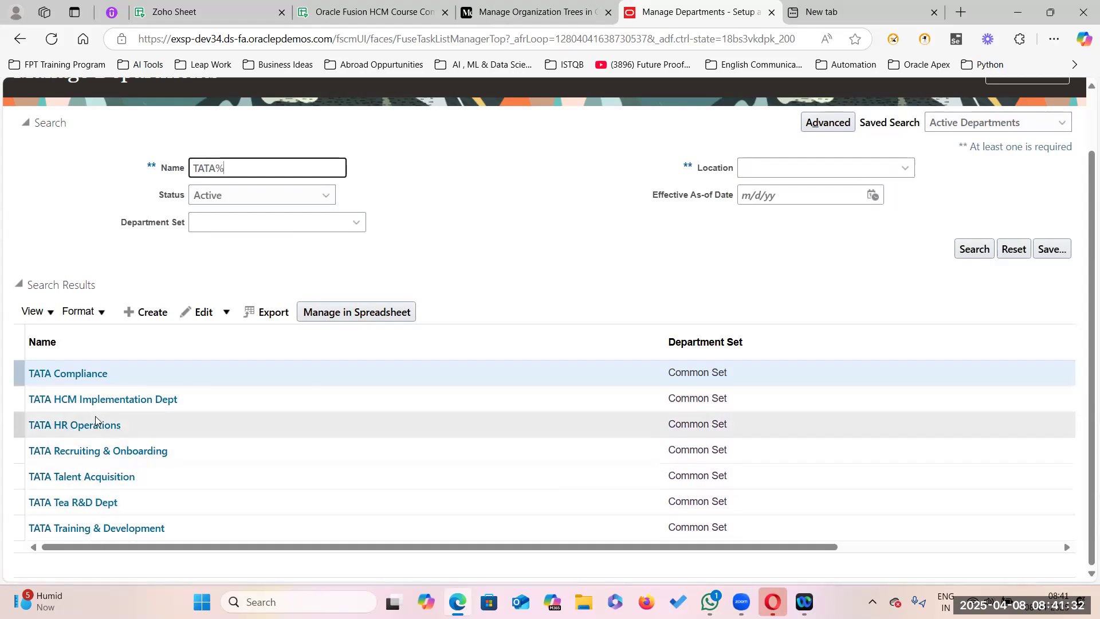
pyautogui.click(586, 230)
pyautogui.scroll(2, 550, 329)
pyautogui.click(1046, 138)
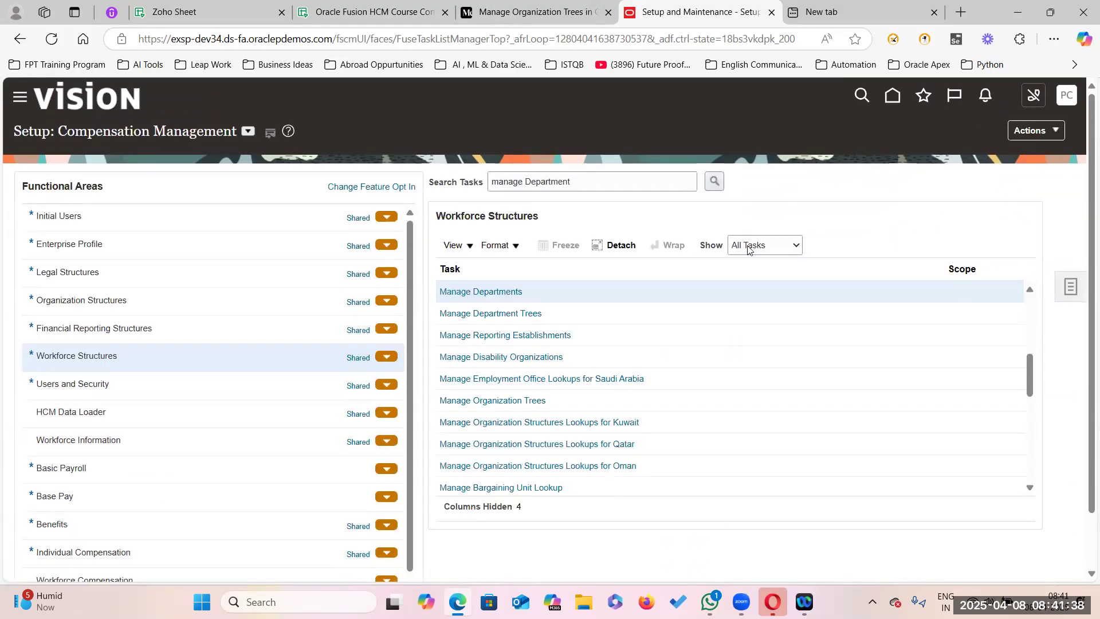
# Step: Check the Example 1 and Example 2 hierarchies in the organization tree sheet, and open the Manage Organization Trees task in Oracle Fusion
pyautogui.click(331, 19)
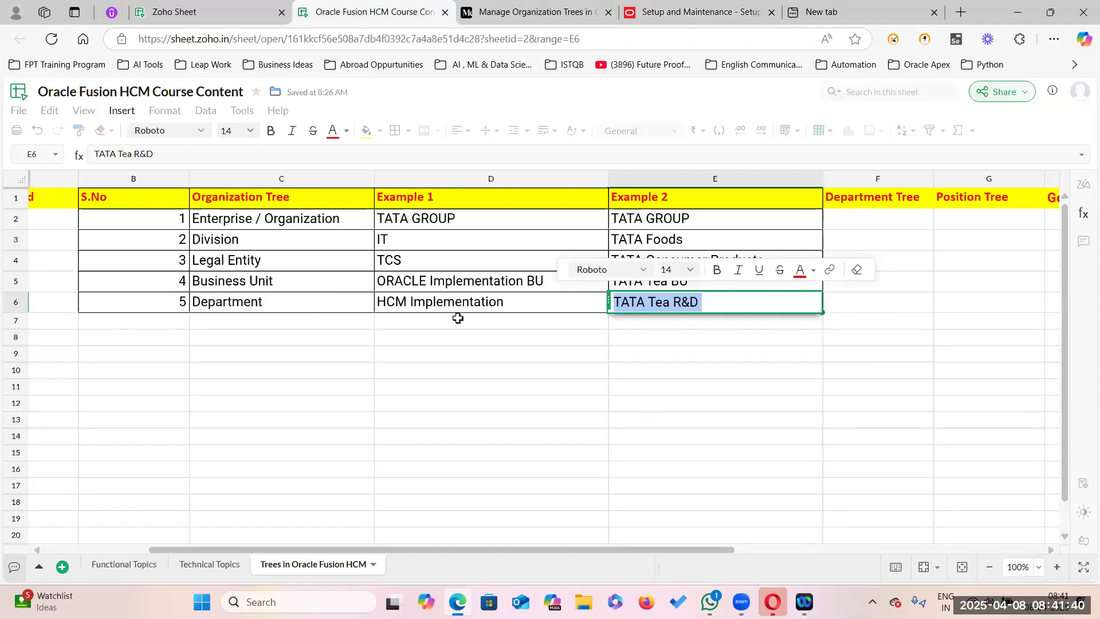
pyautogui.click(463, 374)
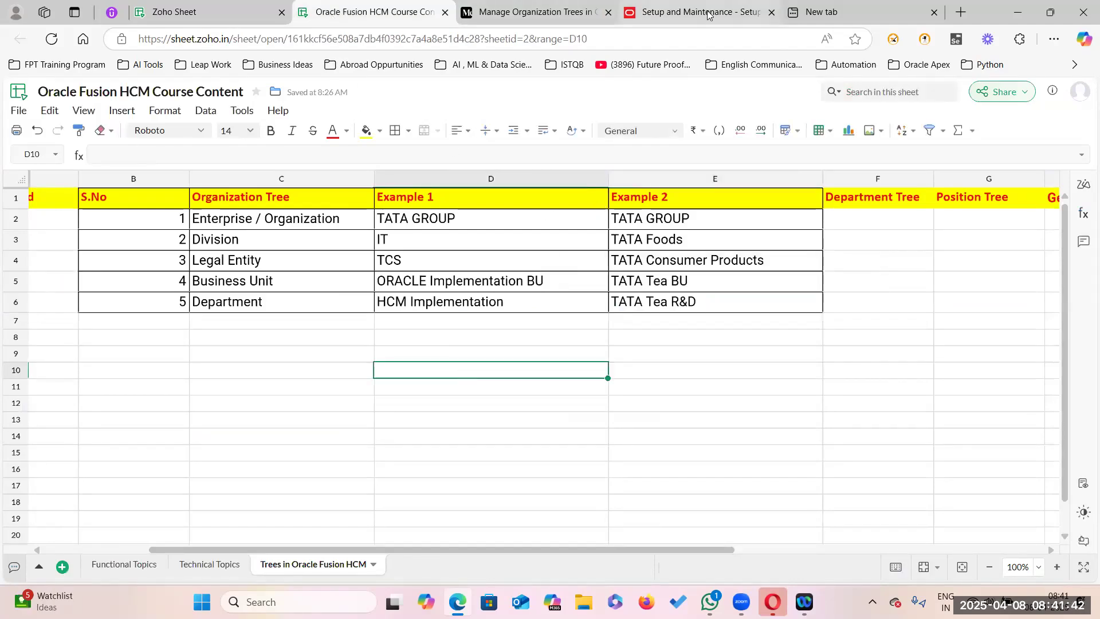
pyautogui.click(686, 8)
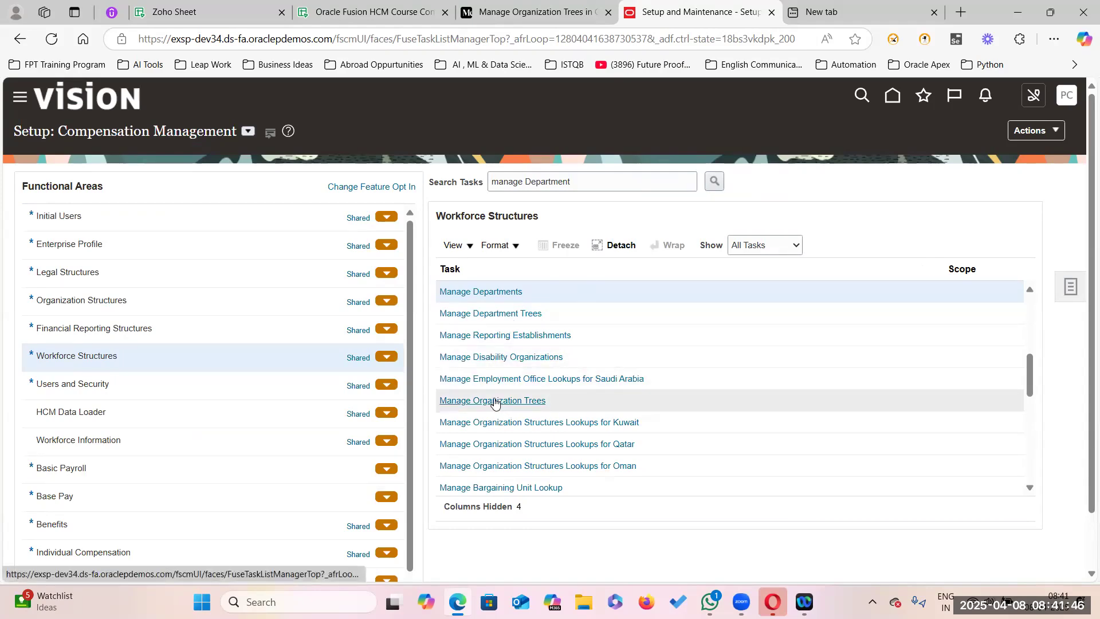
pyautogui.click(363, 10)
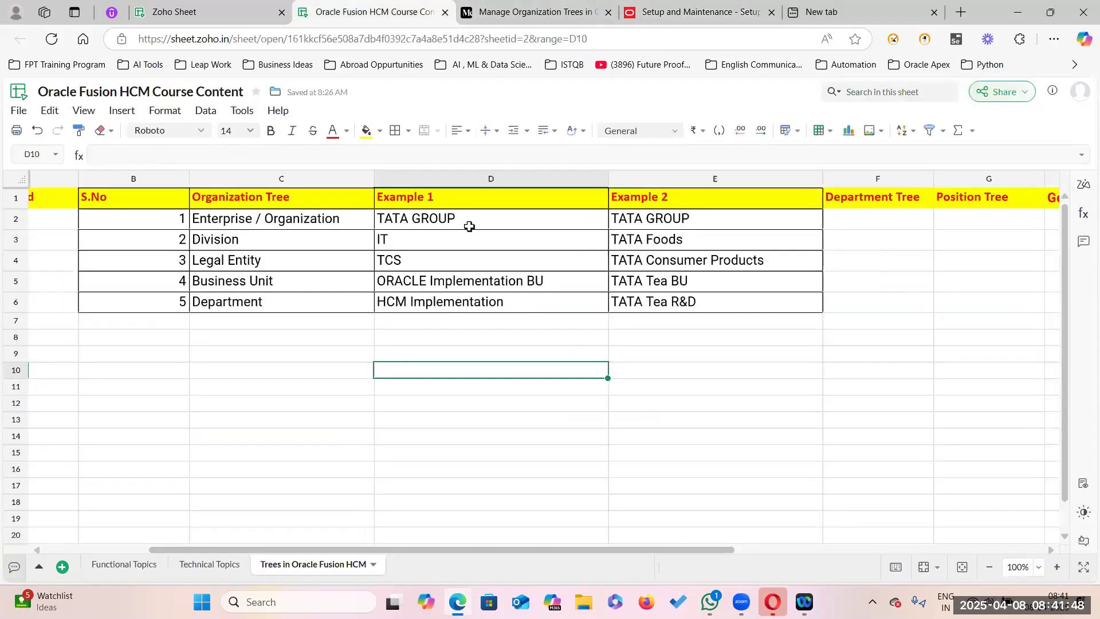
pyautogui.moveTo(439, 215); pyautogui.dragTo(687, 295)
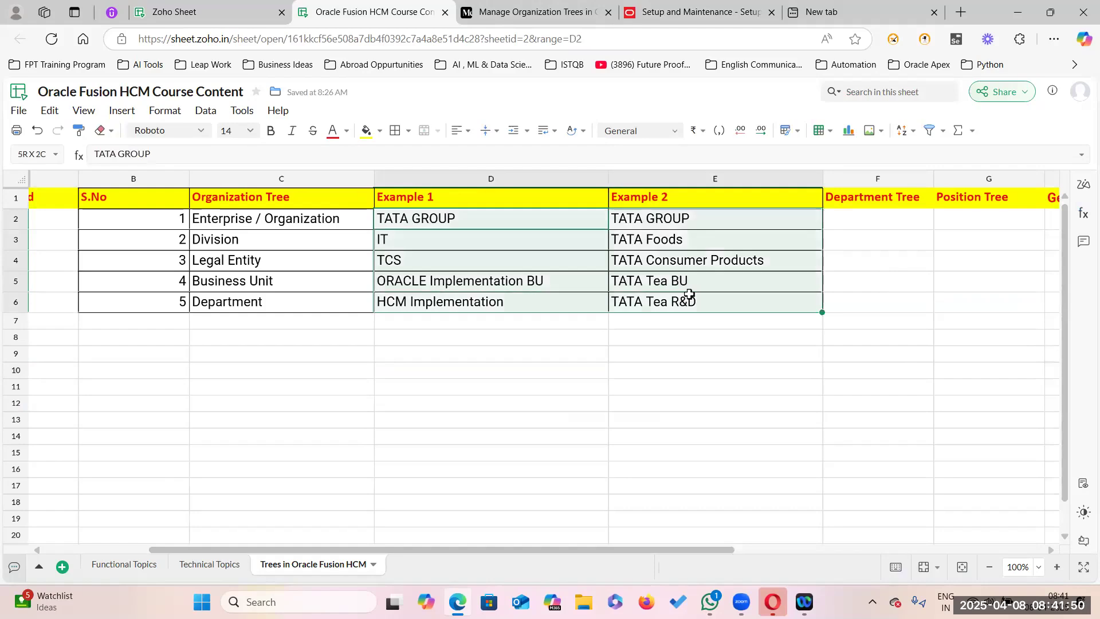
pyautogui.click(696, 11)
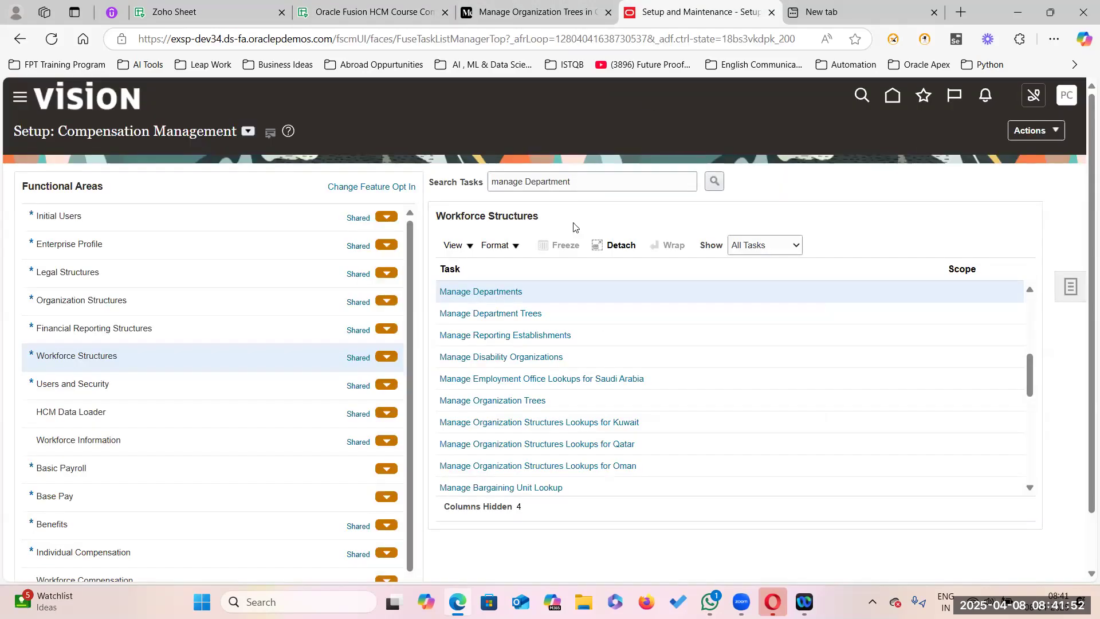
pyautogui.click(496, 401)
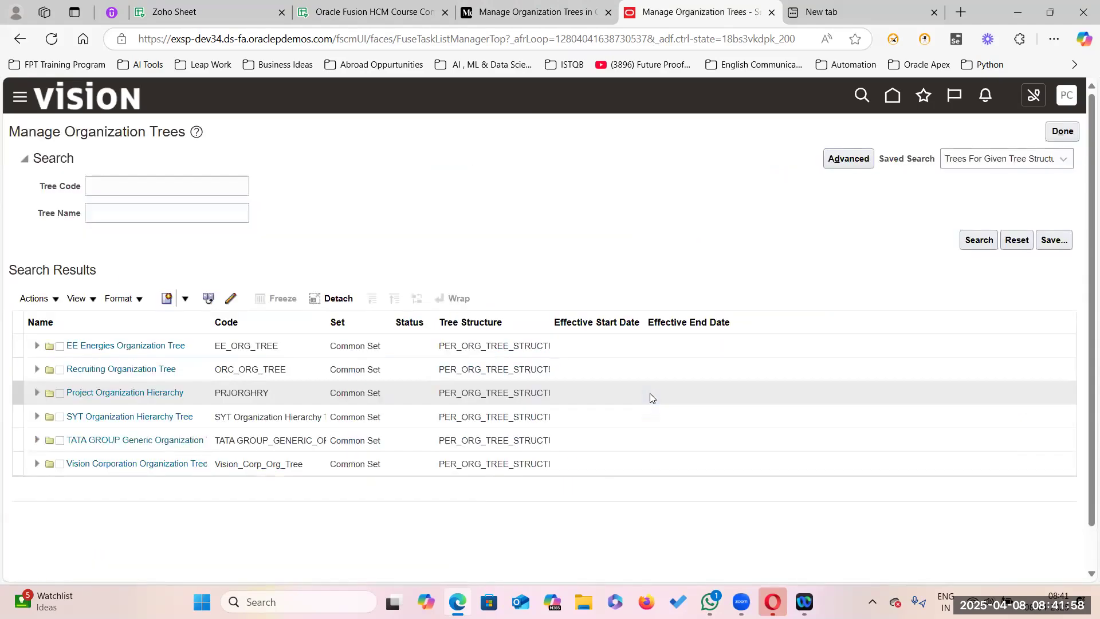
# Step: Delete the existing TATA GROUP Generic Organization Tree from the organization trees
pyautogui.click(573, 442)
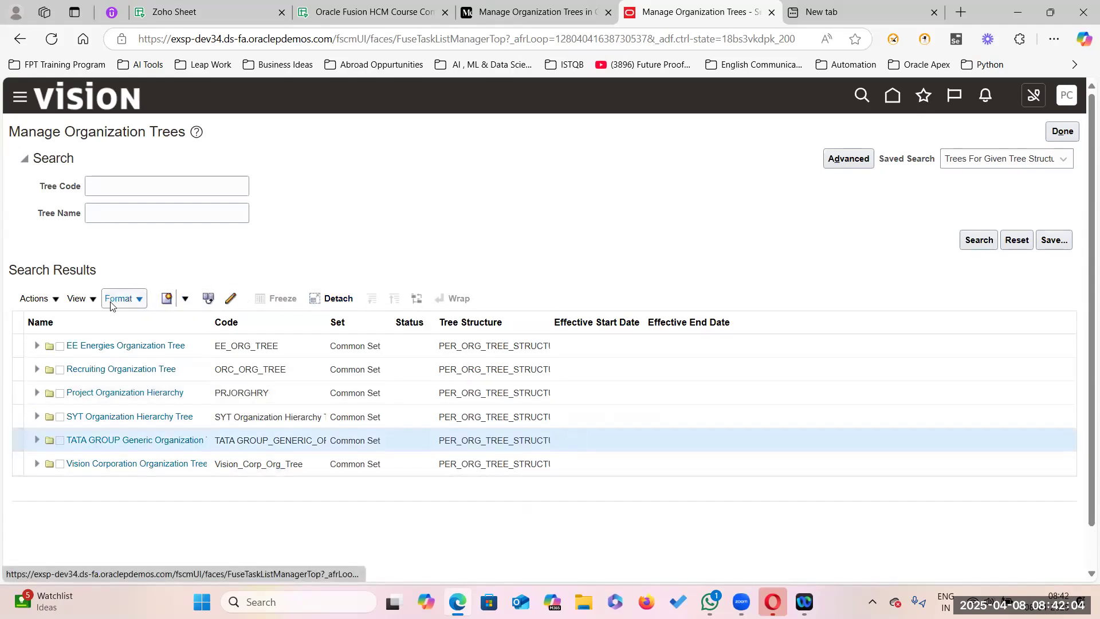
pyautogui.click(56, 300)
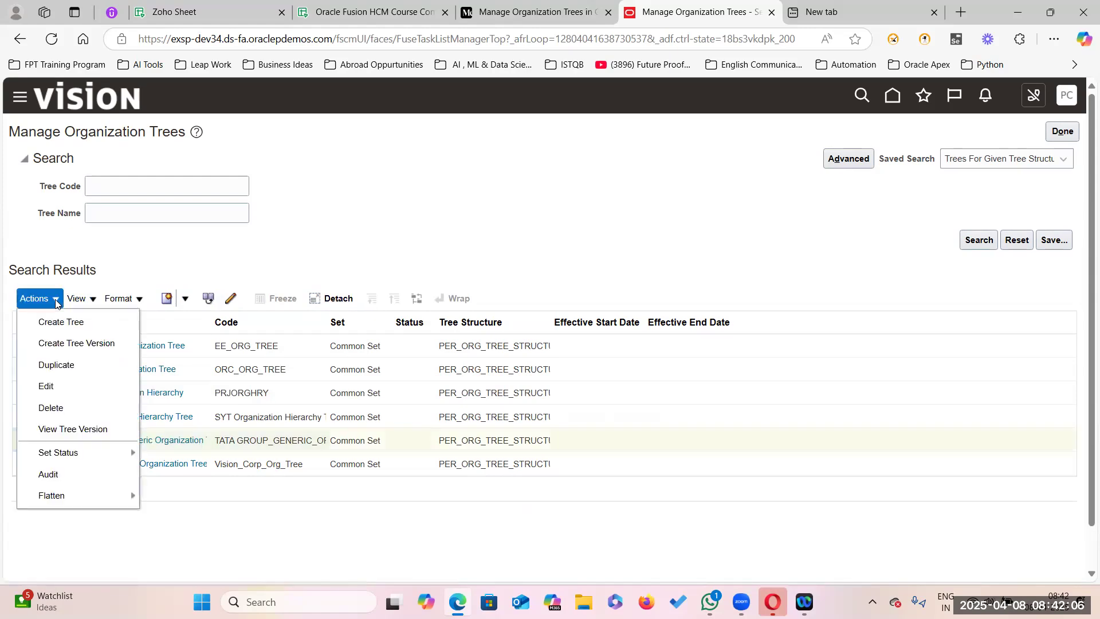
pyautogui.click(54, 408)
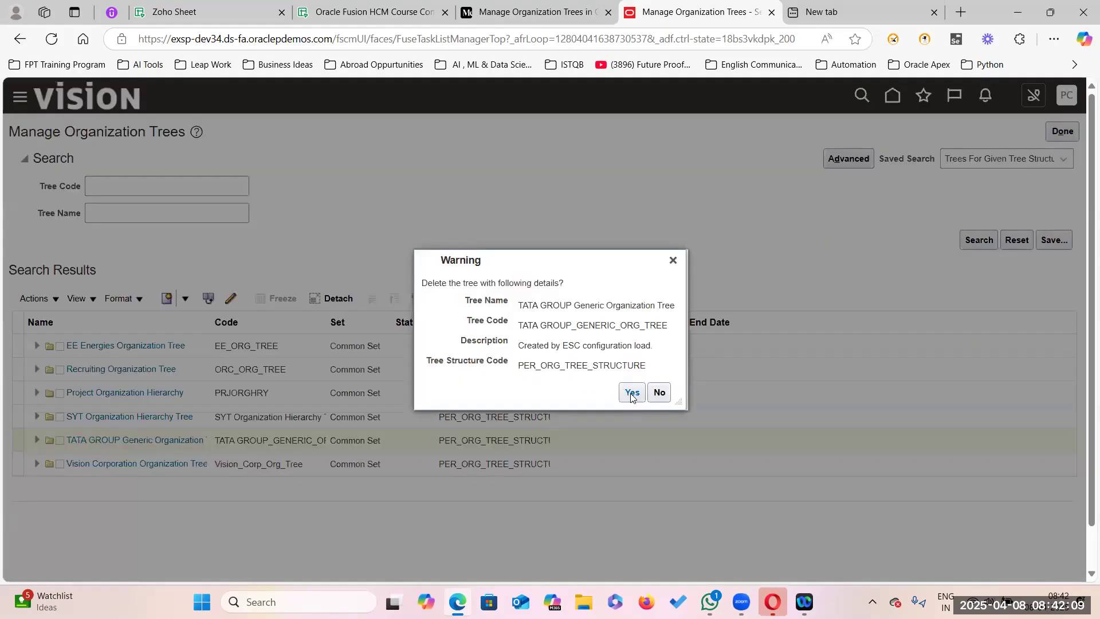
pyautogui.click(632, 391)
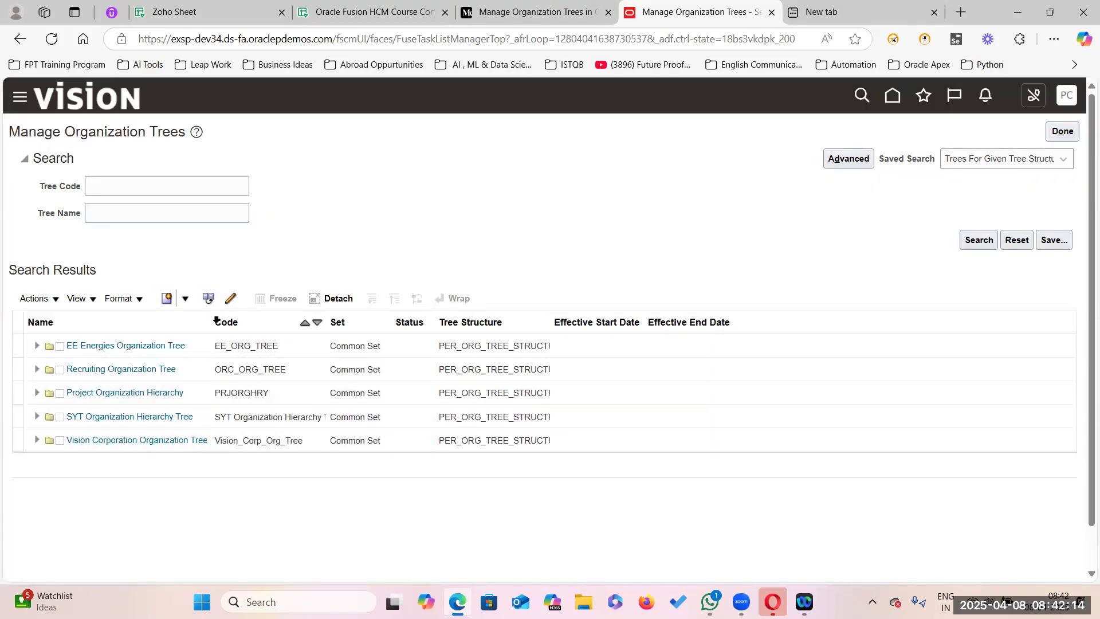
# Step: Create and submit an organization tree with TATA GROPU Org Tree as both its name and code
pyautogui.click(166, 298)
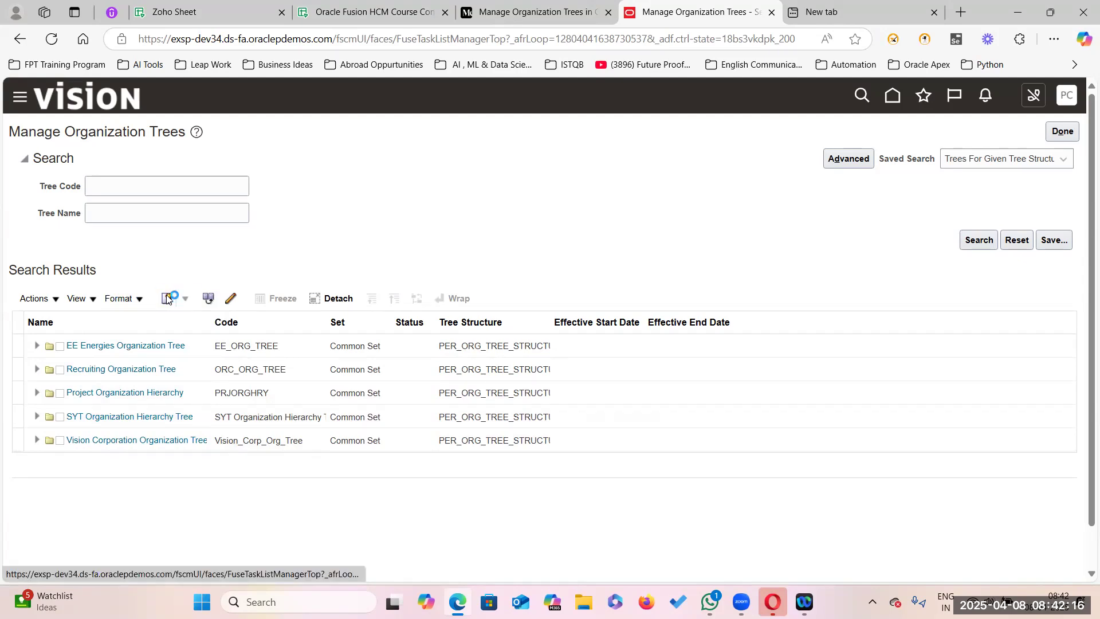
pyautogui.click(239, 215)
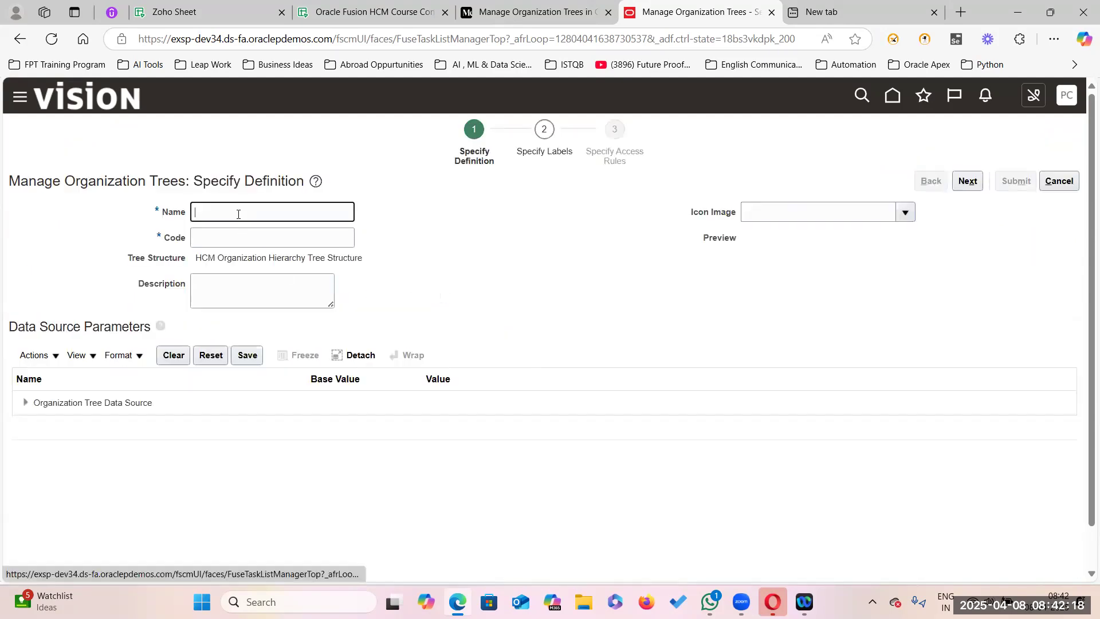
pyautogui.write('A GROPU ')
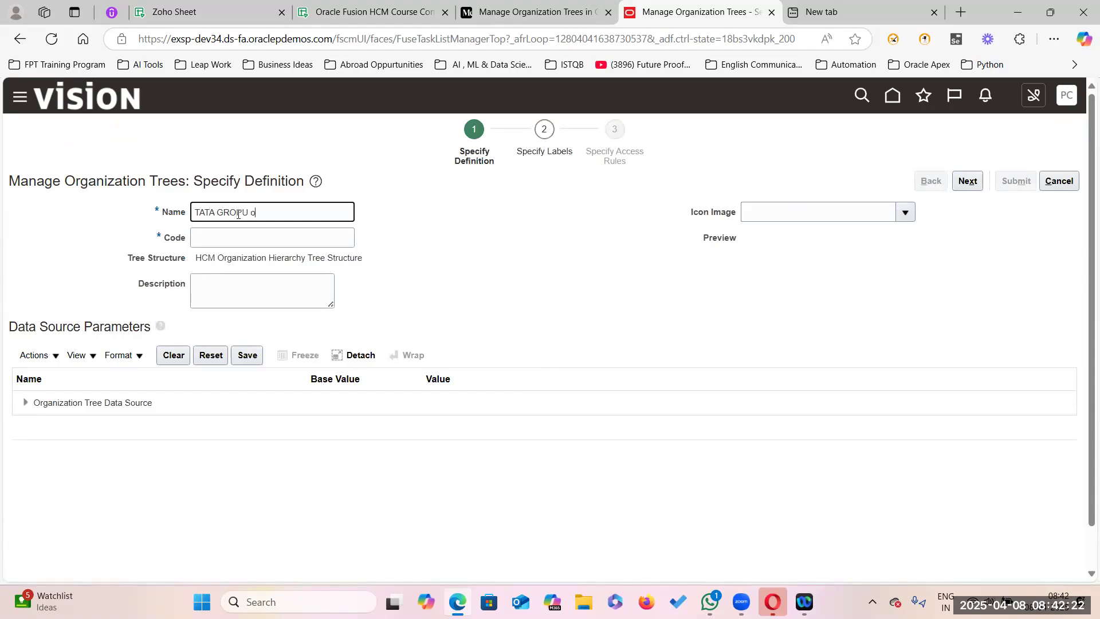
pyautogui.write('ORg Tree')
pyautogui.hotkey('ctrl', 'a')
pyautogui.hotkey('ctrl', 'c')
pyautogui.click(282, 236)
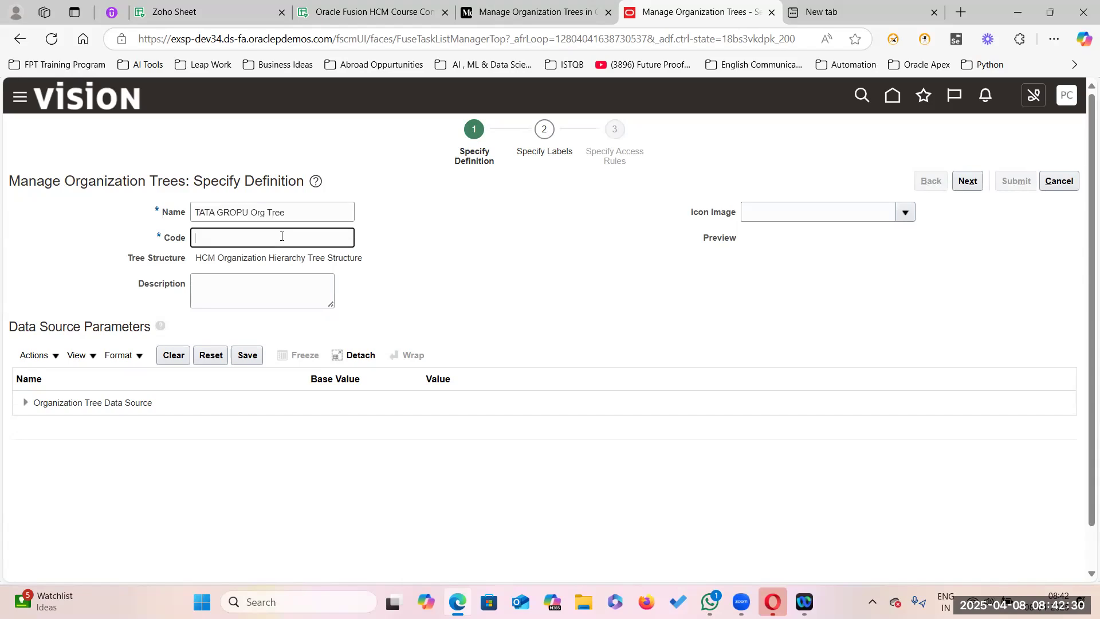
pyautogui.hotkey('ctrl', 'v')
pyautogui.click(973, 181)
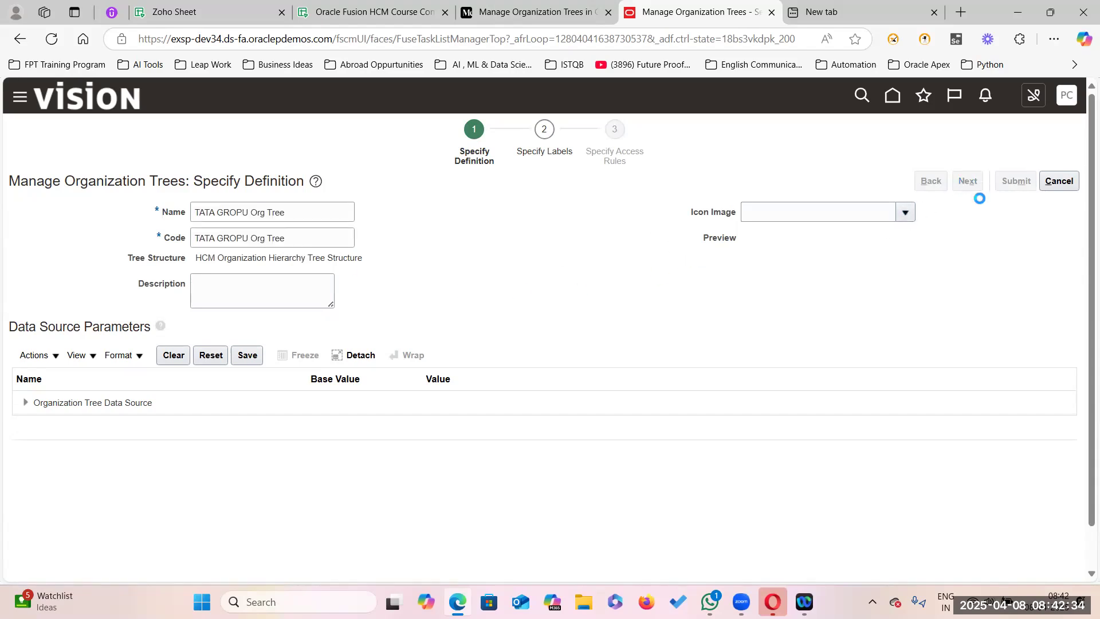
pyautogui.click(968, 182)
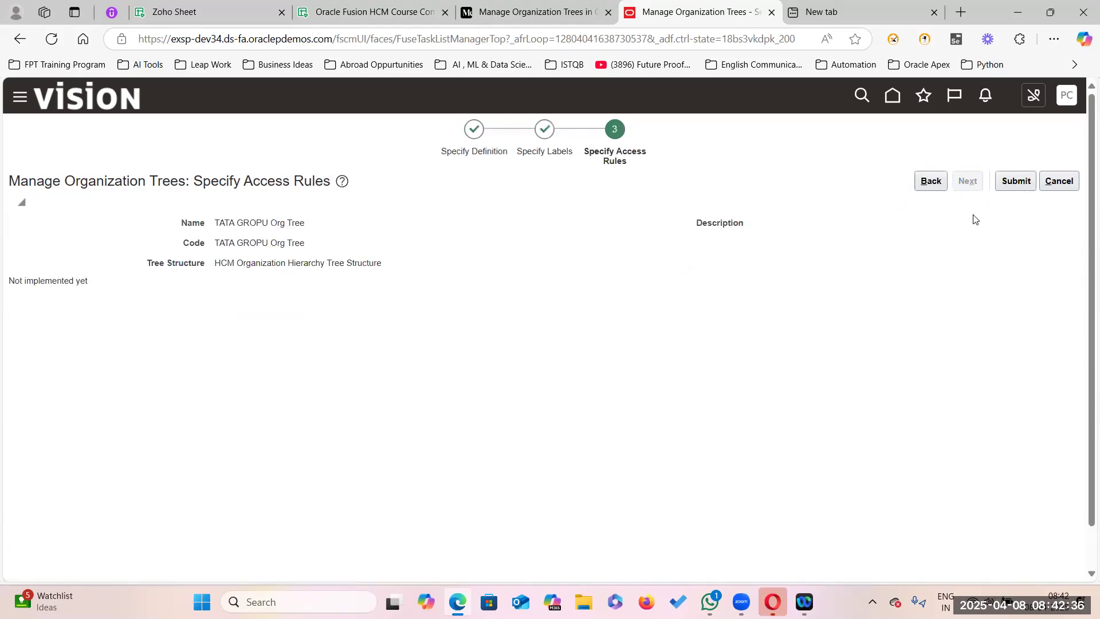
pyautogui.click(1016, 181)
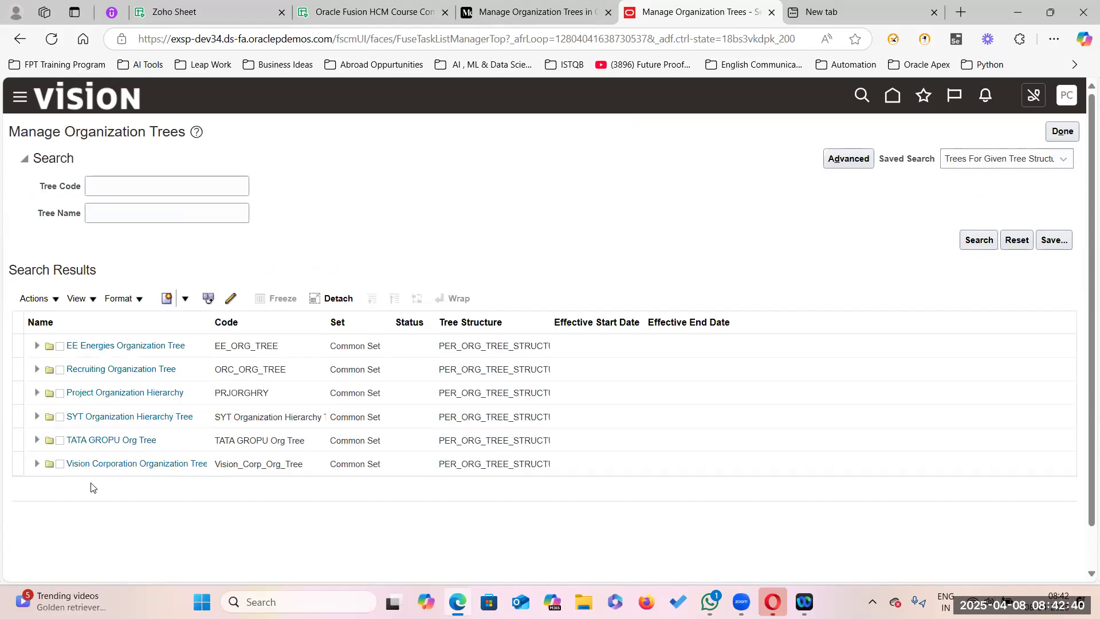
# Step: Try to correct the TATA GROPU tree's name to TATA GROUP Org Tree and cancel the edit
pyautogui.click(140, 443)
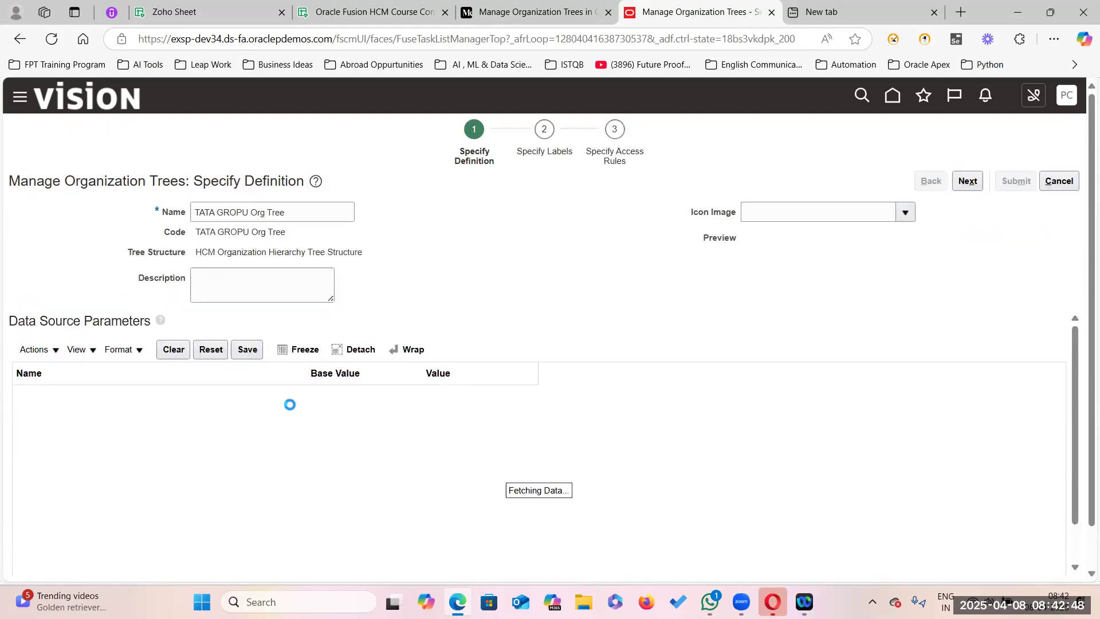
pyautogui.click(248, 213)
pyautogui.press('BackSpace')
pyautogui.press('BackSpace')
pyautogui.write('UP')
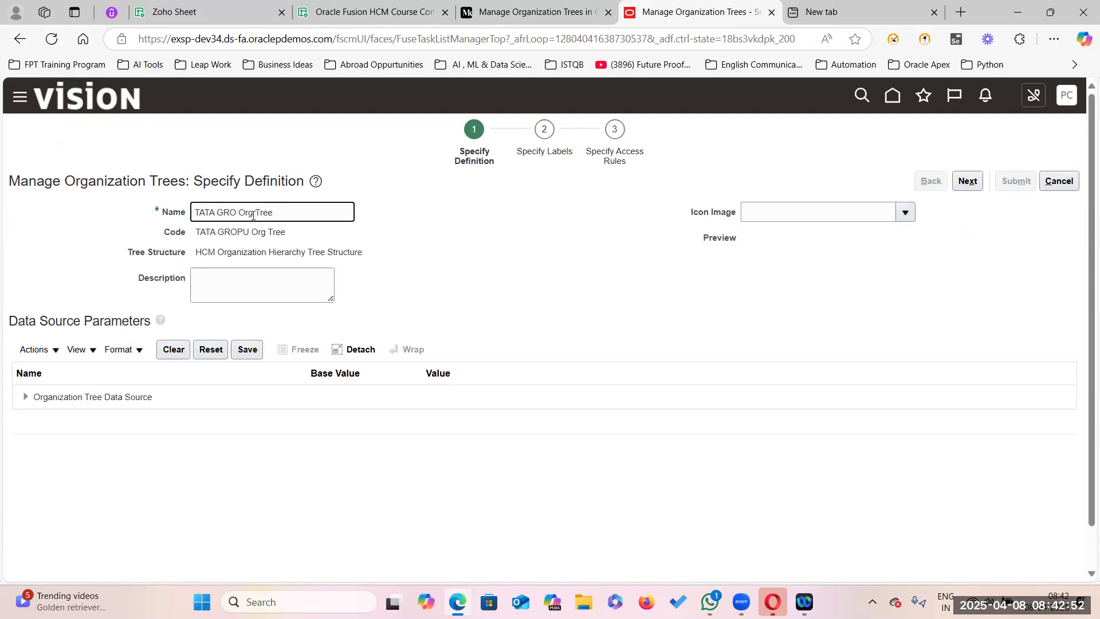
pyautogui.click(239, 235)
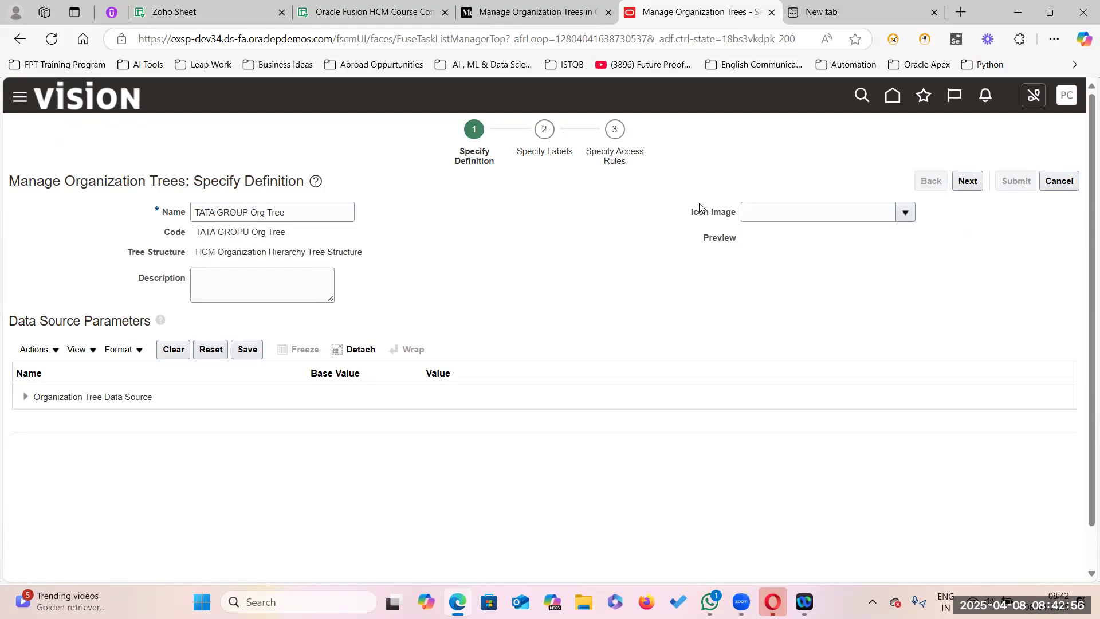
pyautogui.click(1059, 181)
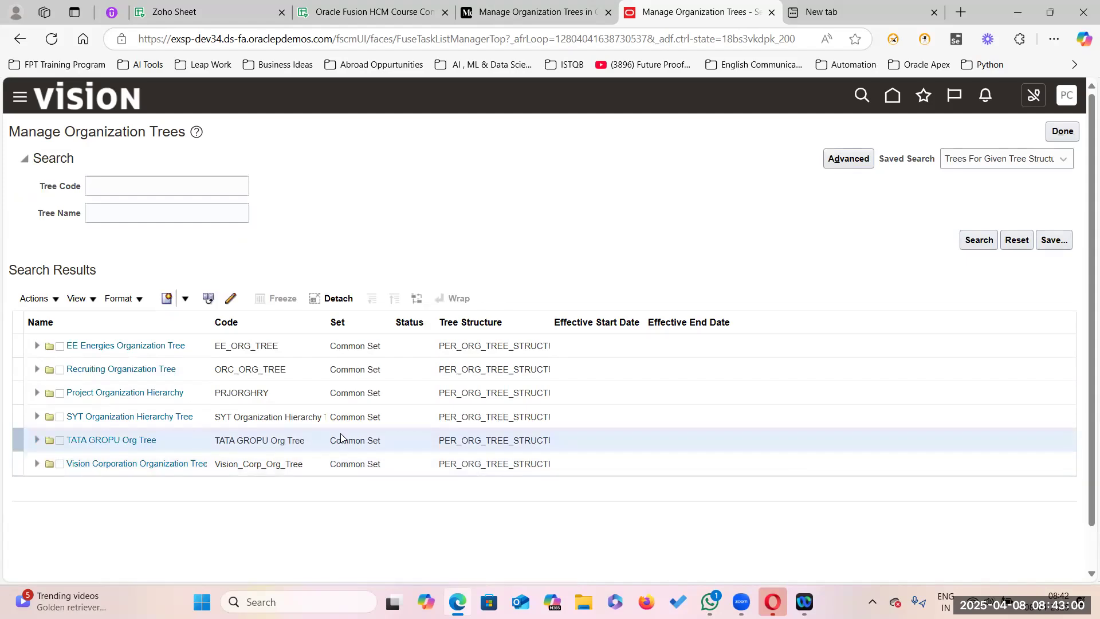
# Step: Delete the misspelled TATA GROPU Org Tree from the organization trees
pyautogui.click(57, 302)
pyautogui.click(52, 405)
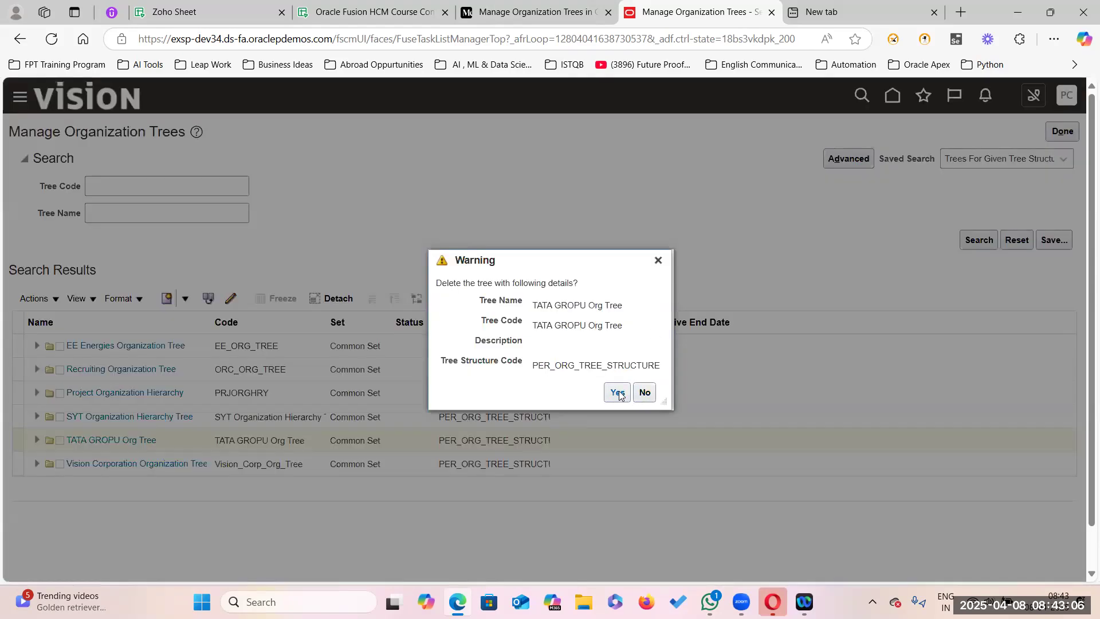
pyautogui.click(617, 393)
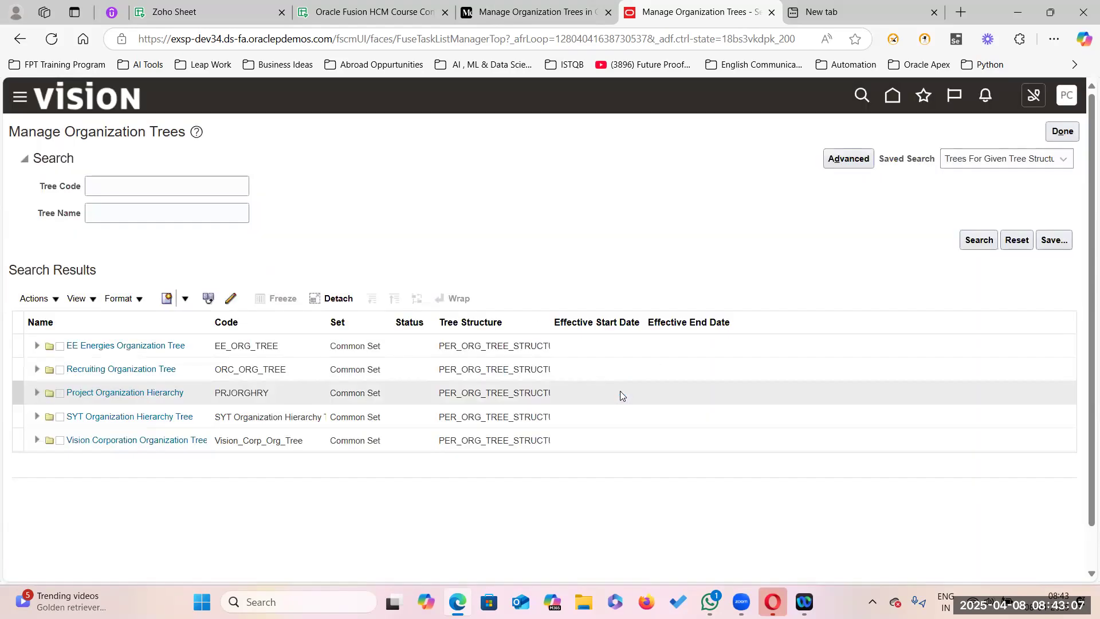
# Step: Start a new organization tree and set its name, code and description to TATA GROUP ORG TREE
pyautogui.click(167, 297)
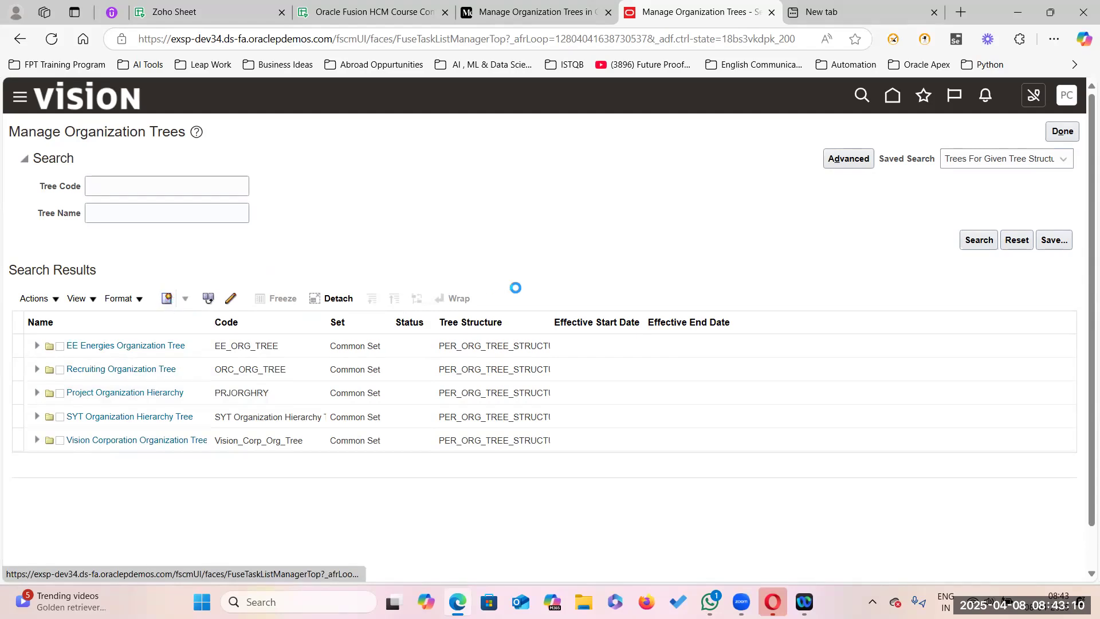
pyautogui.click(300, 214)
pyautogui.write('TATA GRO')
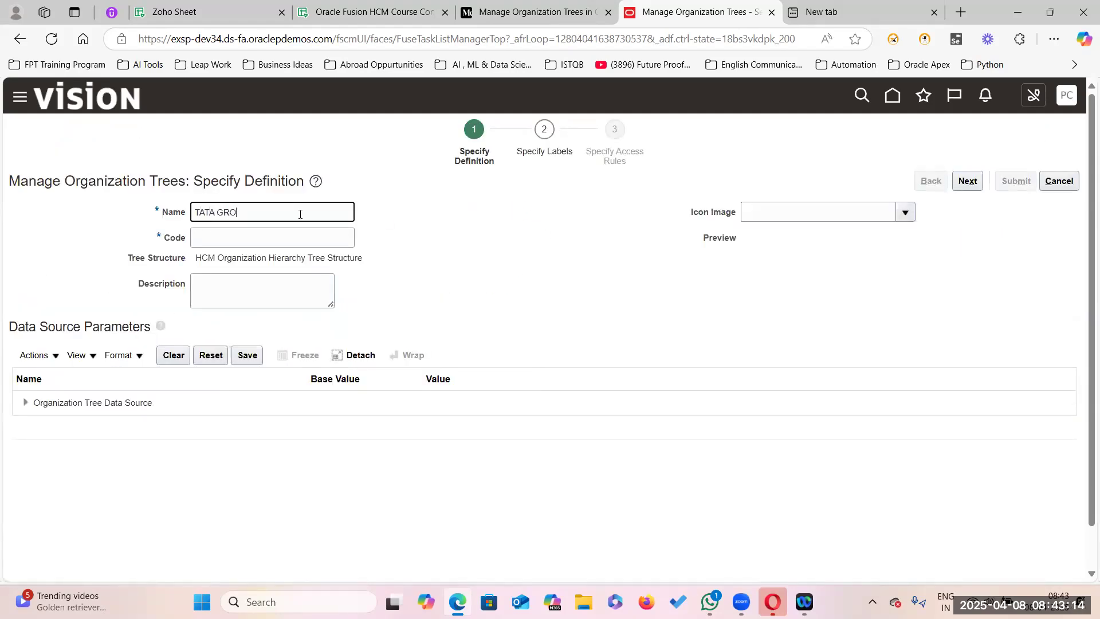
pyautogui.write('UYPP ORG TREE')
pyautogui.hotkey('ctrl', 'a')
pyautogui.hotkey('ctrl', 'c')
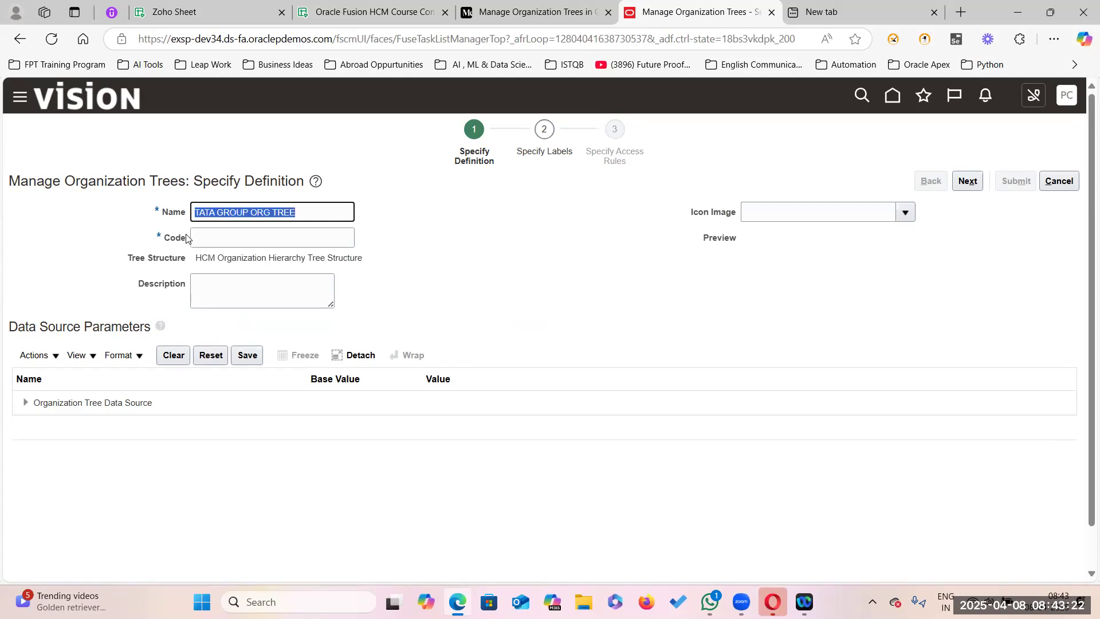
pyautogui.click(229, 237)
pyautogui.hotkey('ctrl', 'v')
pyautogui.click(241, 293)
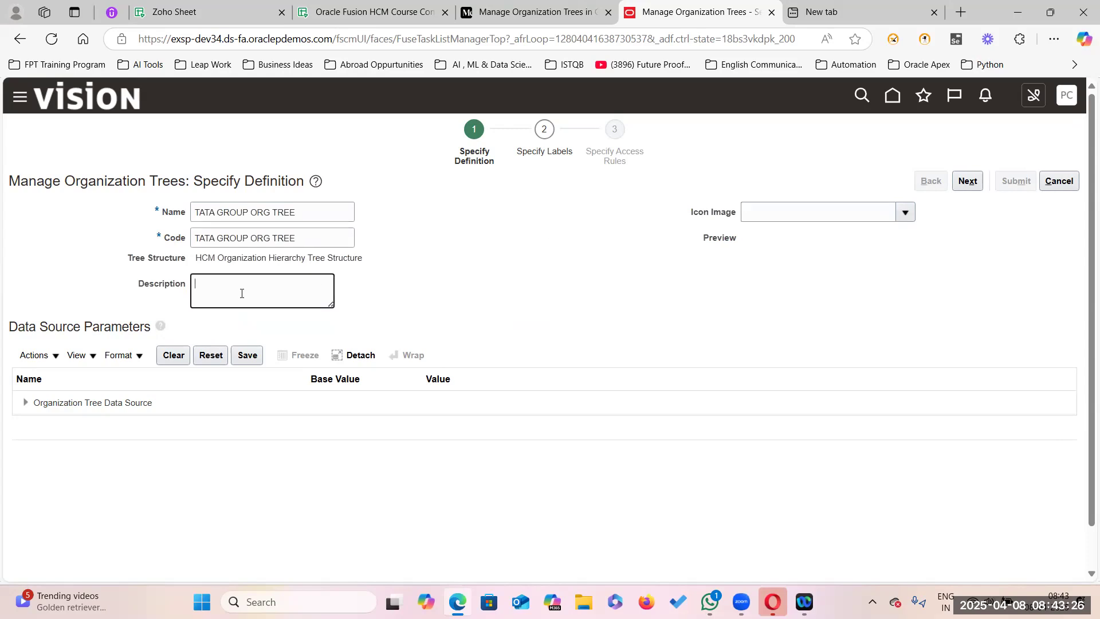
pyautogui.hotkey('ctrl', 'v')
# Step: Proceed through the labels and access rules of TATA GROUP ORG TREE without changes and submit the tree
pyautogui.click(968, 182)
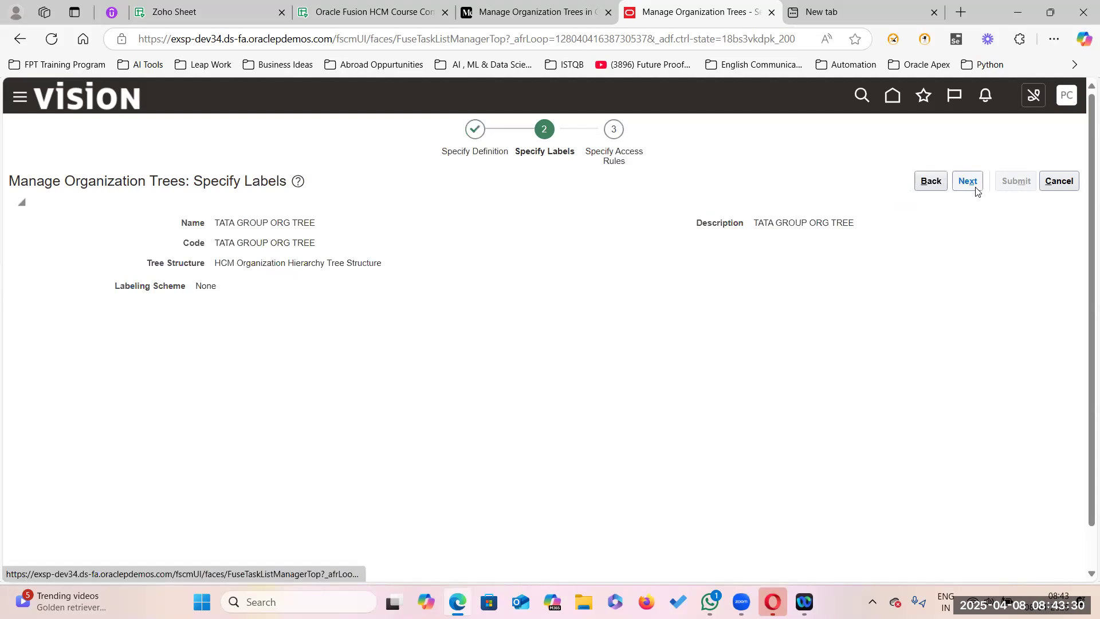
pyautogui.click(973, 184)
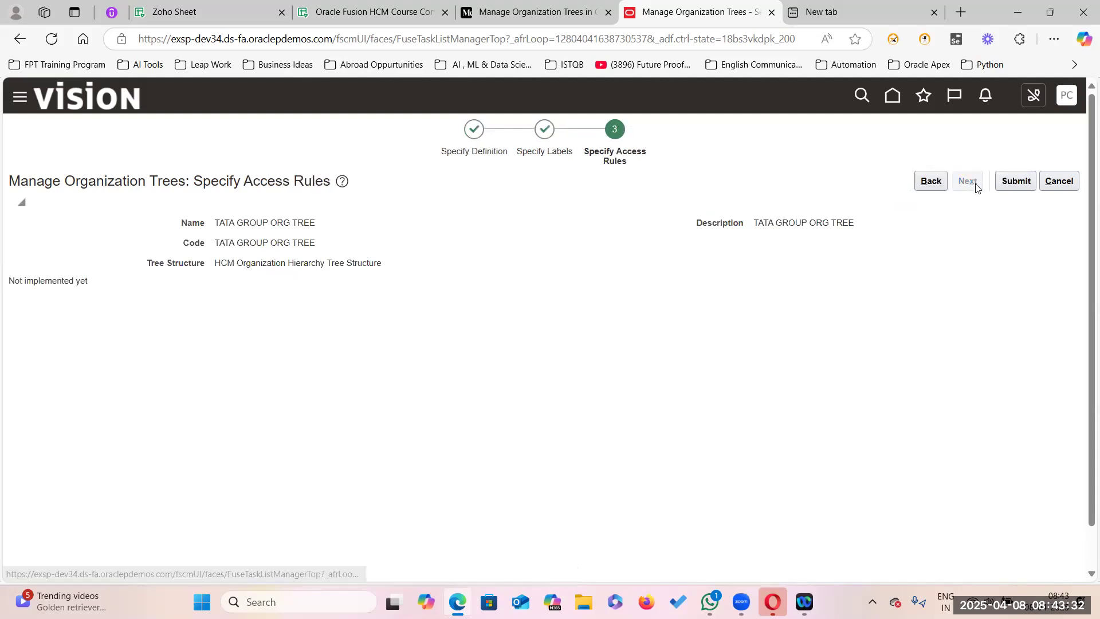
pyautogui.click(1012, 184)
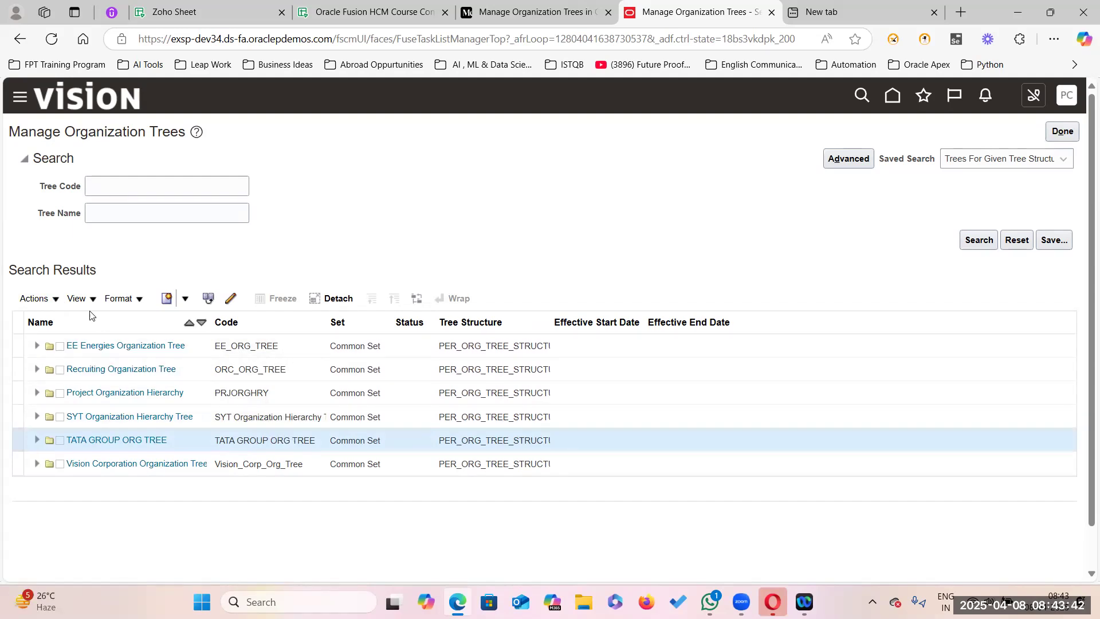
# Step: Start a new version of TATA GROUP ORG TREE and check the TATA Group Organization Tree diagram in the Medium article
pyautogui.click(50, 299)
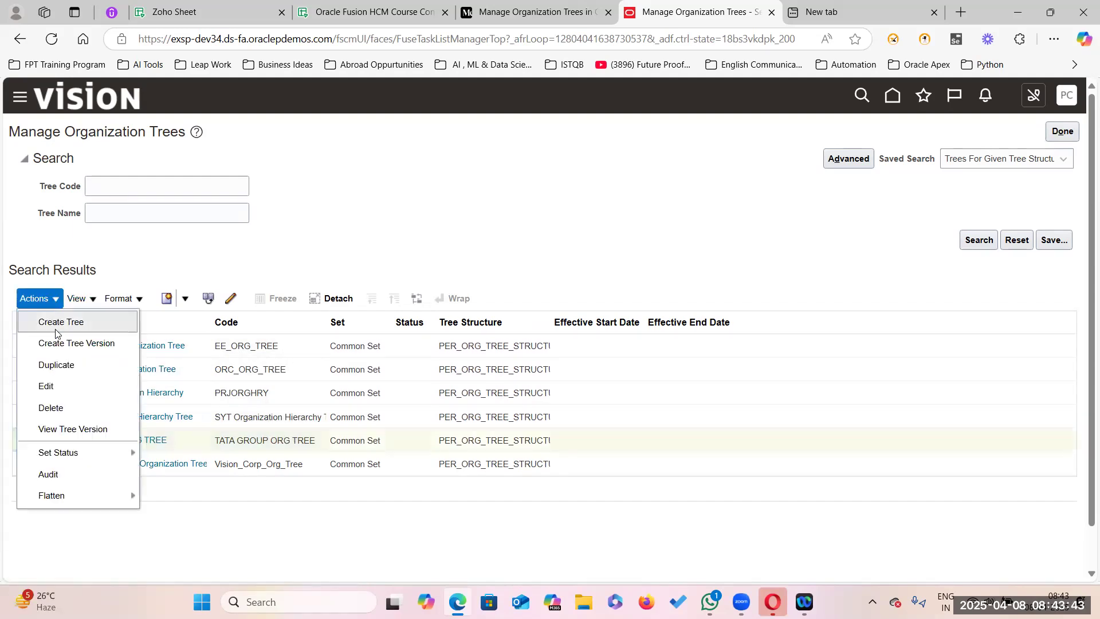
pyautogui.click(81, 347)
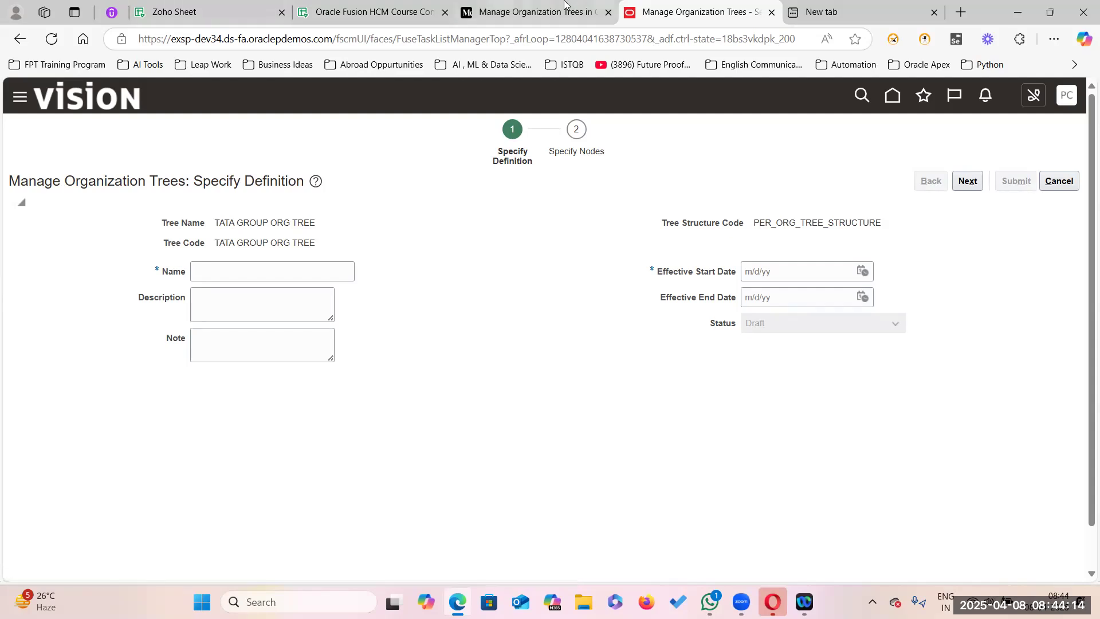
pyautogui.click(521, 12)
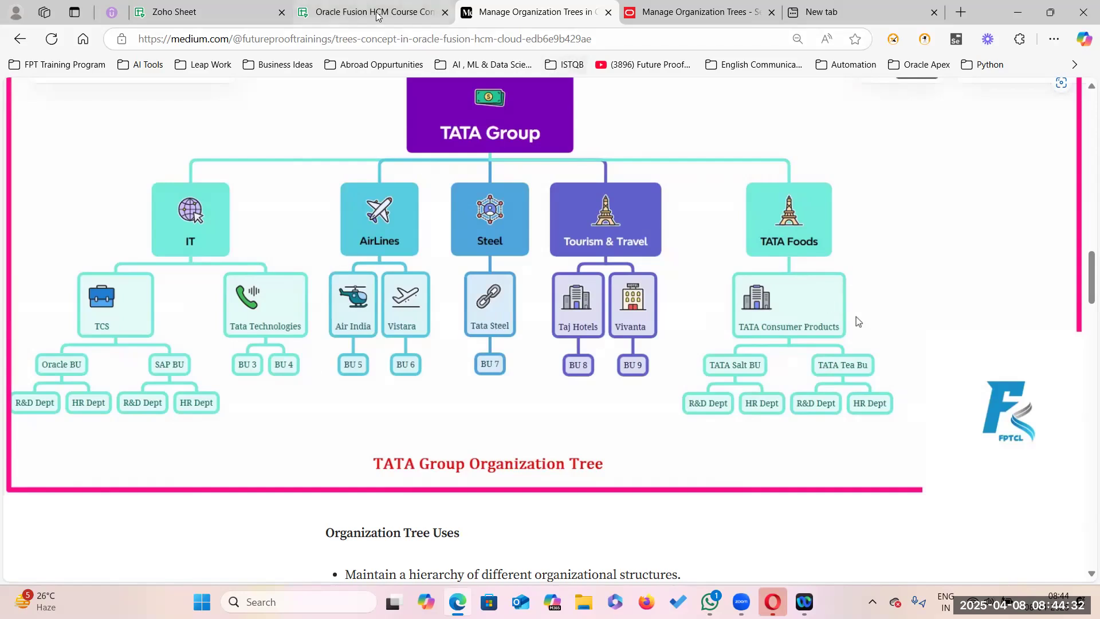
pyautogui.click(684, 13)
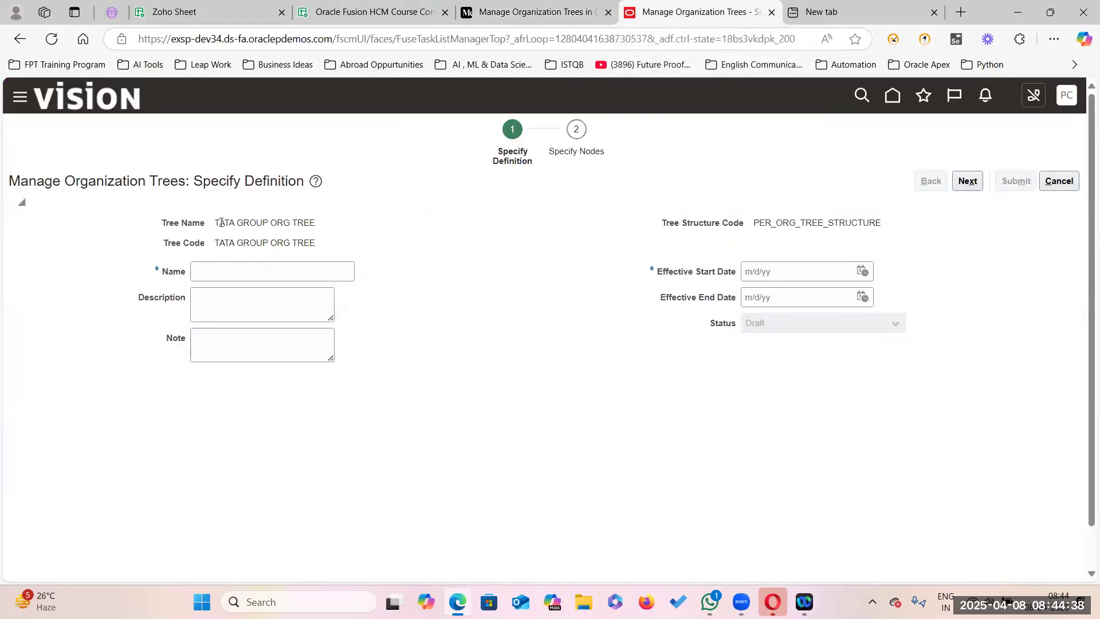
# Step: Set the tree version's name and description to TATA GROUP ORG TREE V1
pyautogui.moveTo(218, 223); pyautogui.dragTo(335, 224)
pyautogui.hotkey('ctrl', 'c')
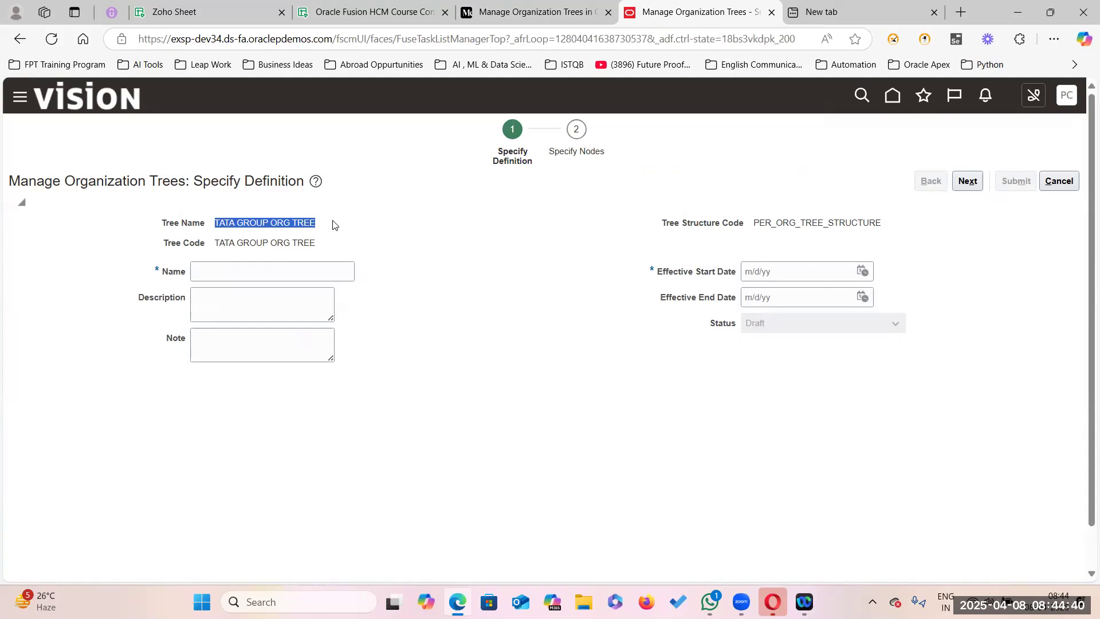
pyautogui.click(260, 265)
pyautogui.hotkey('ctrl', 'v')
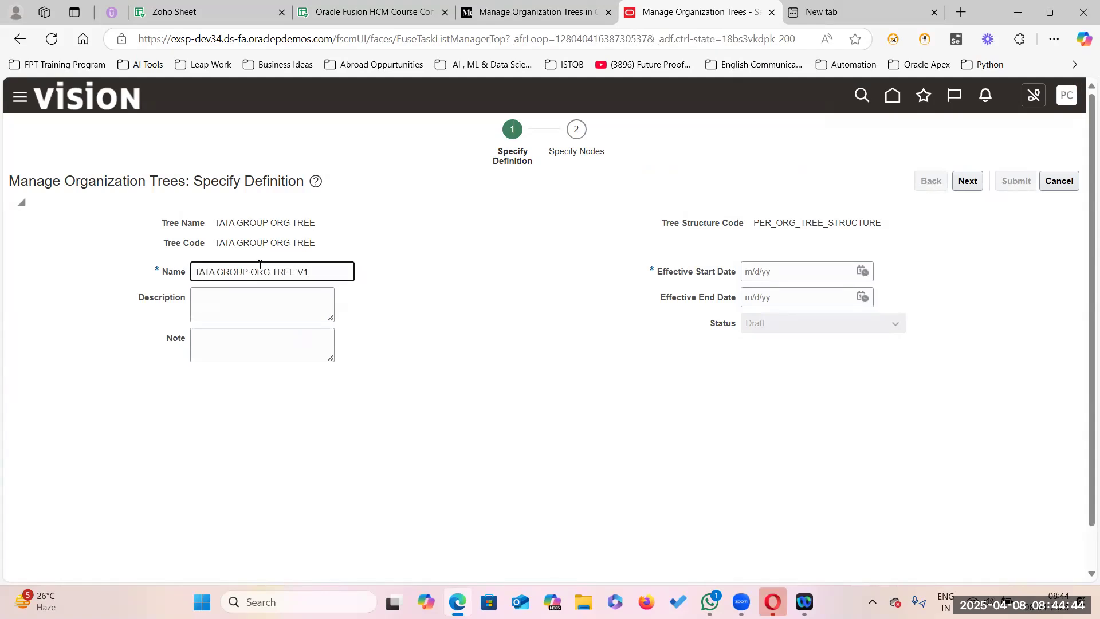
pyautogui.tripleClick(333, 275)
pyautogui.hotkey('ctrl', 'c')
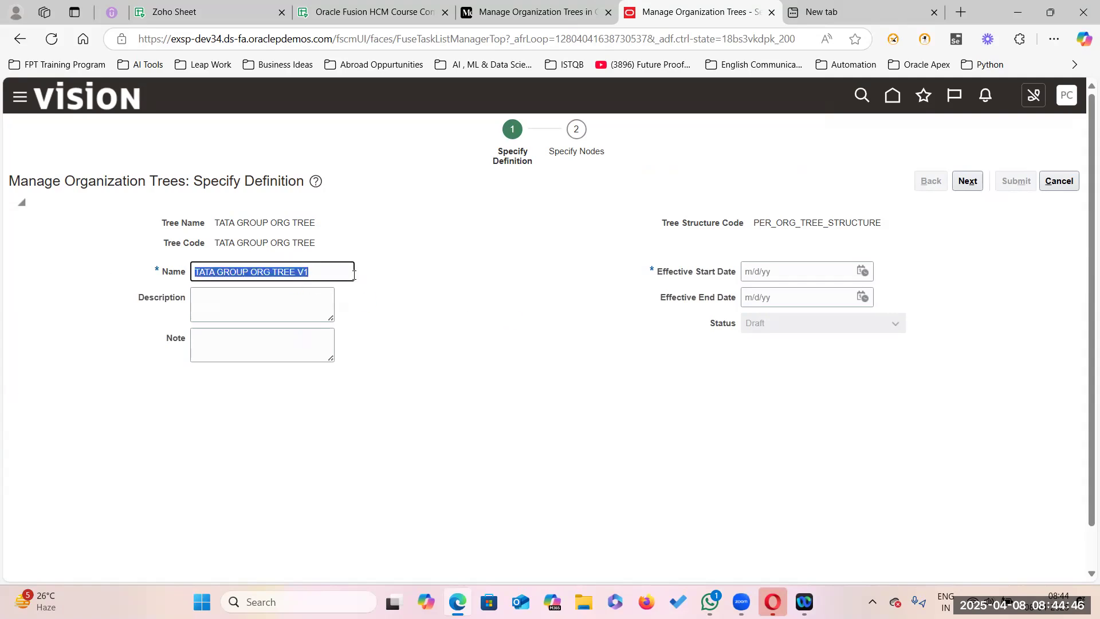
pyautogui.click(314, 299)
pyautogui.hotkey('ctrl', 'v')
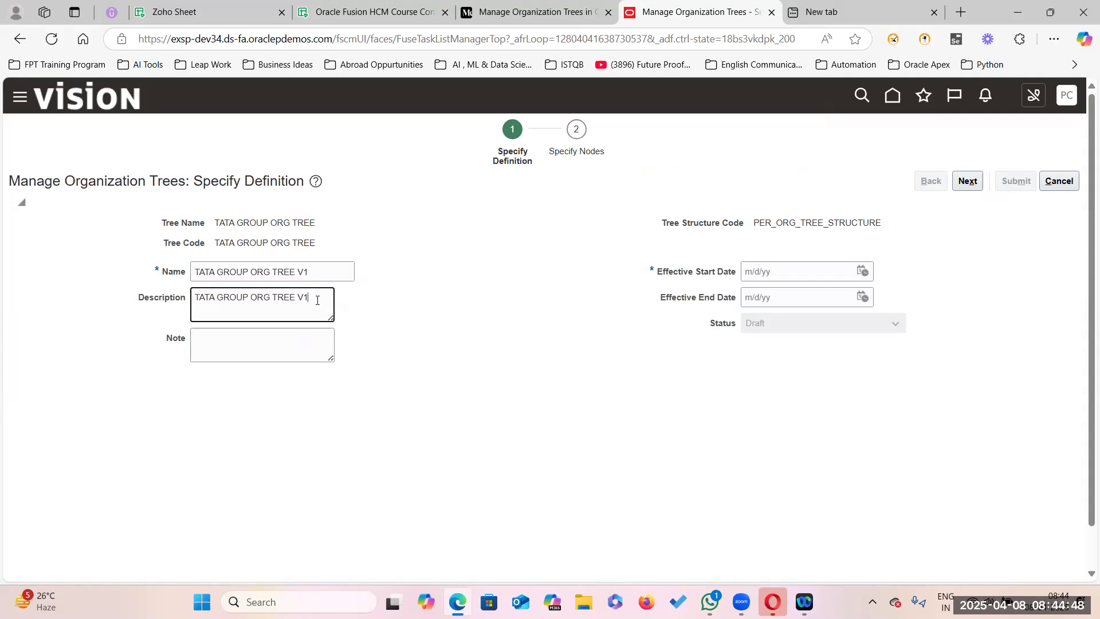
# Step: Set the tree version's effective start date to 1/1/1951 and proceed to specifying its nodes
pyautogui.click(796, 276)
pyautogui.write('1/1')
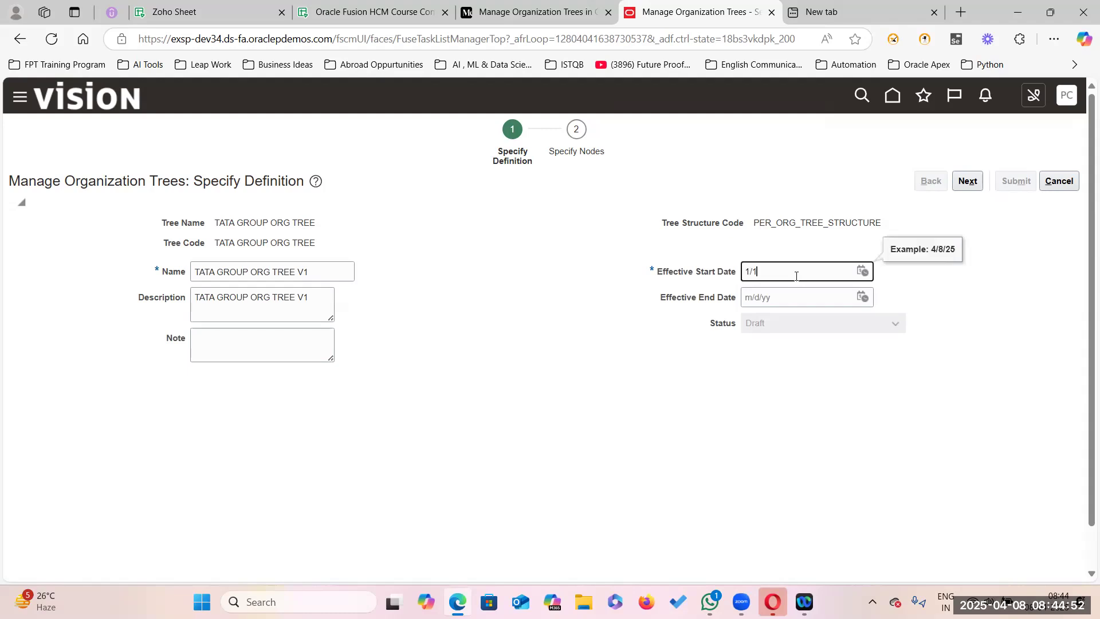
pyautogui.write('/1951')
pyautogui.click(624, 358)
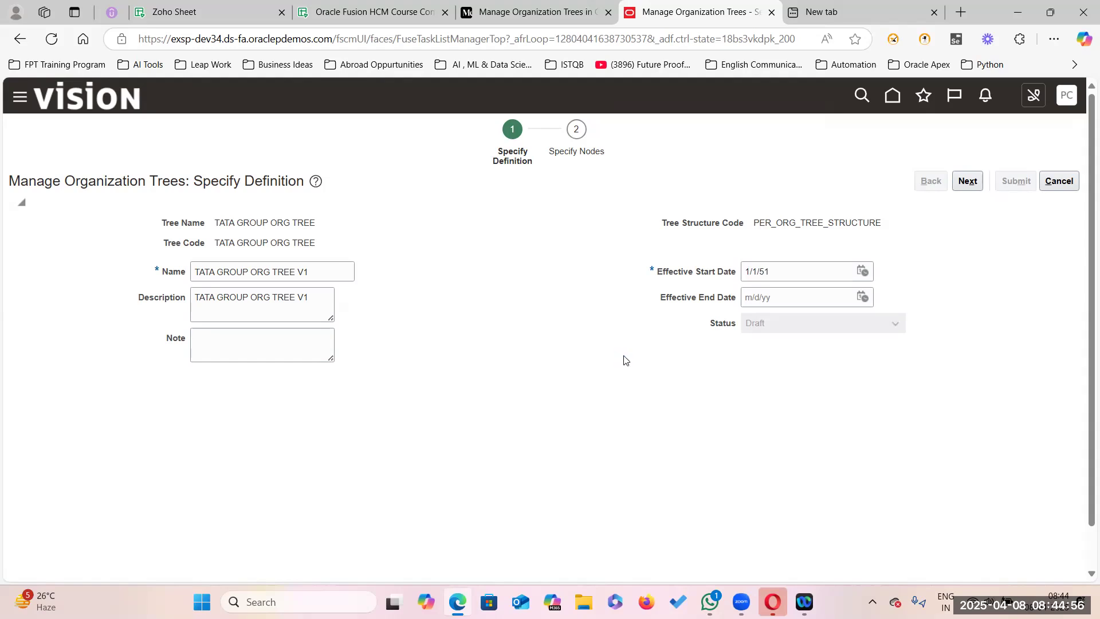
pyautogui.click(967, 181)
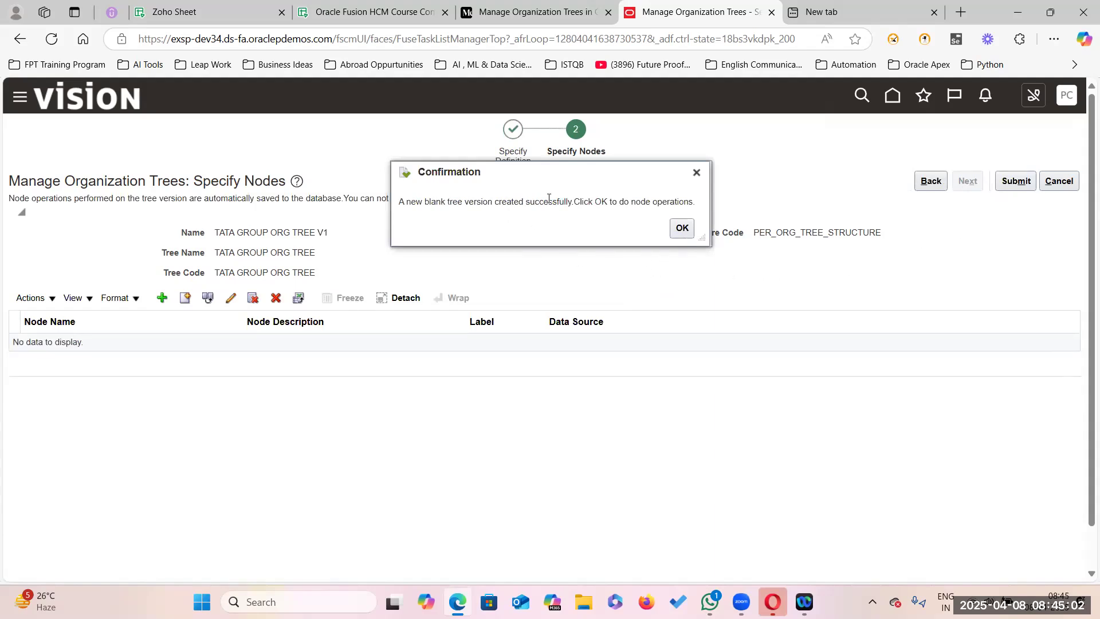
pyautogui.click(681, 228)
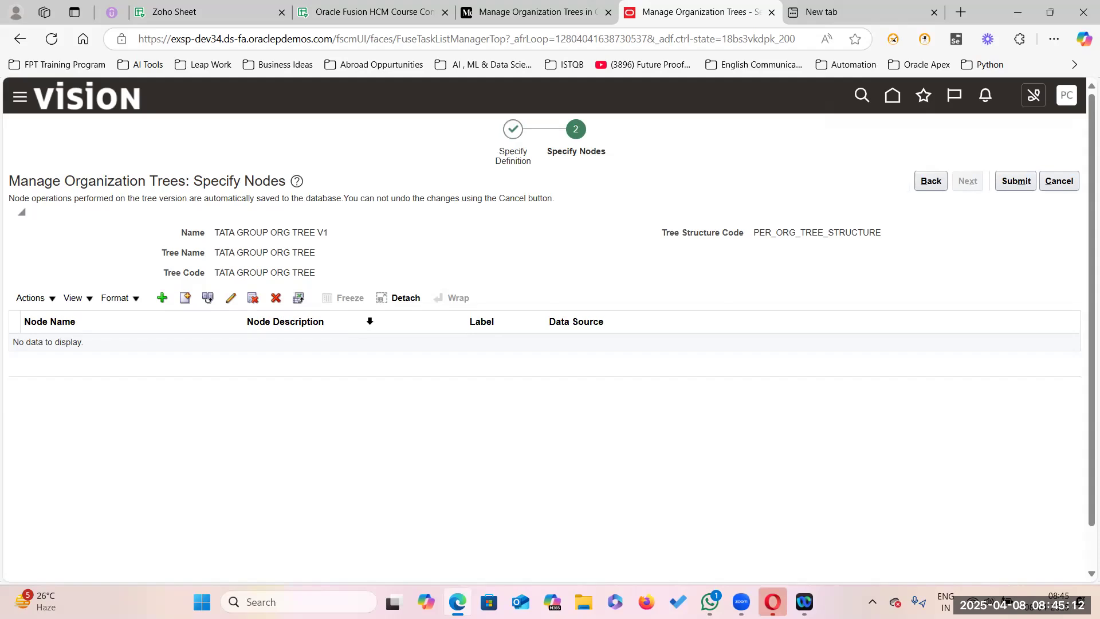
# Step: Start adding a tree node and check the Enterprise / Organization level in the course sheet's organization tree hierarchy
pyautogui.click(162, 297)
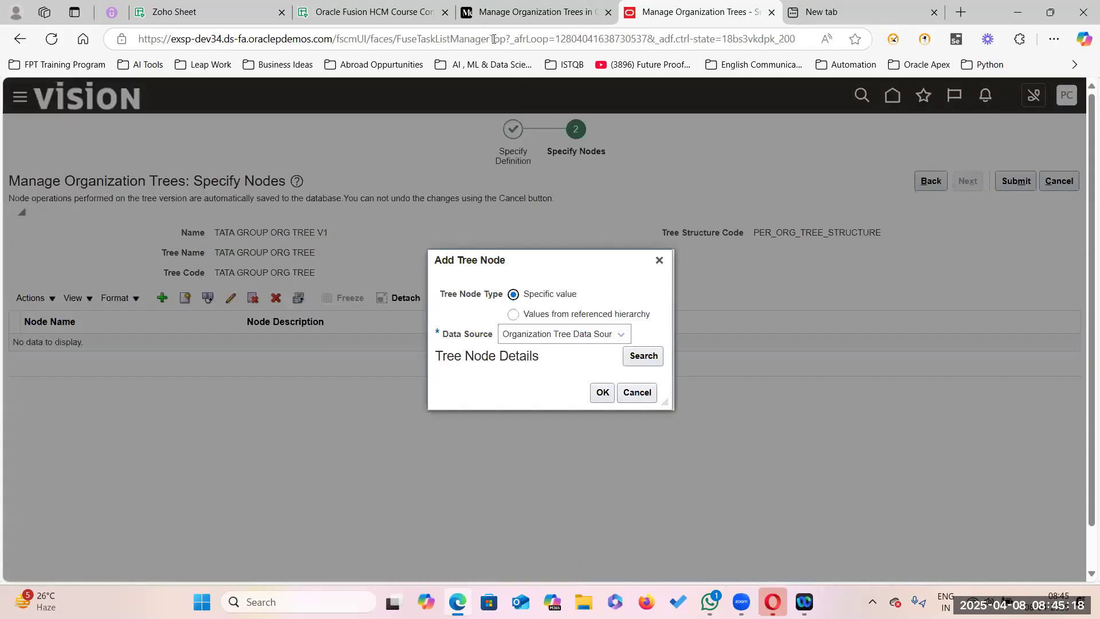
pyautogui.click(366, 11)
pyautogui.click(447, 220)
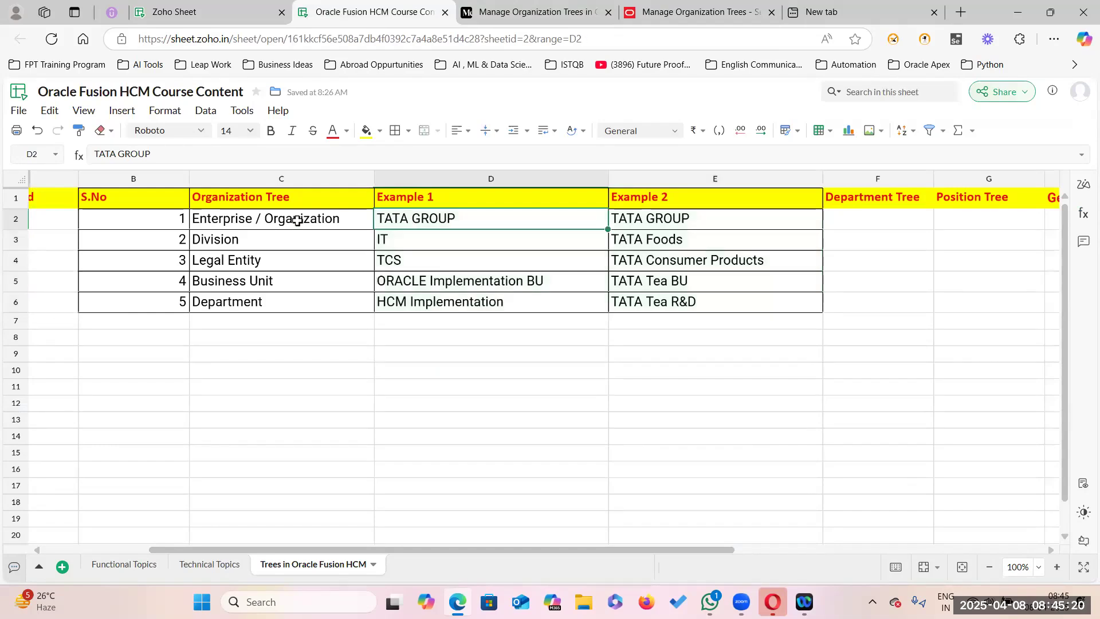
pyautogui.click(297, 220)
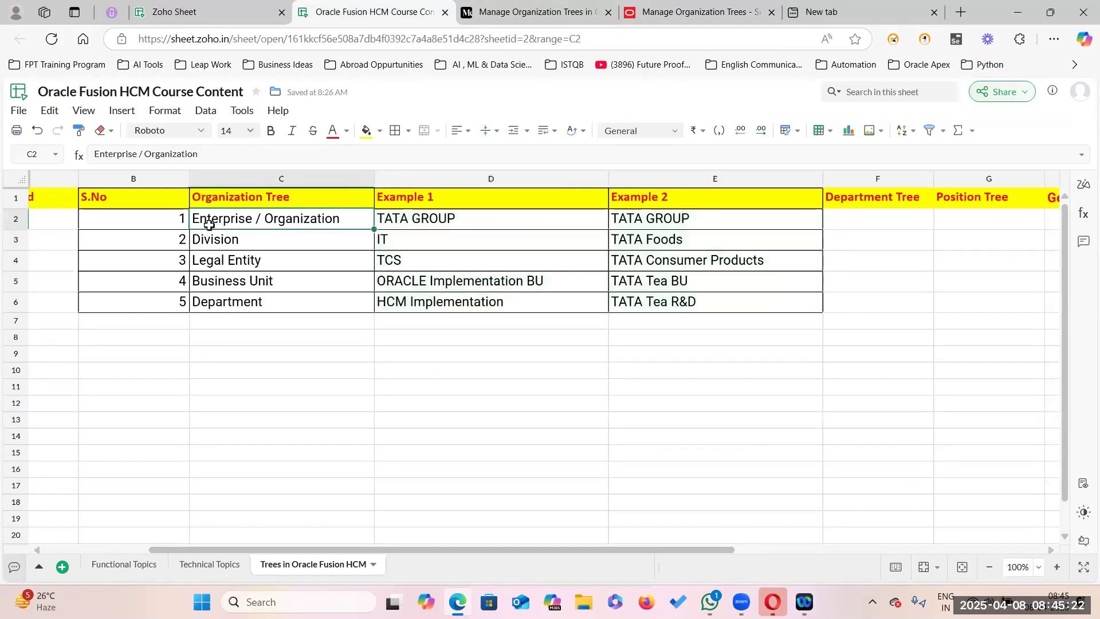
pyautogui.click(343, 240)
pyautogui.click(341, 216)
pyautogui.click(693, 15)
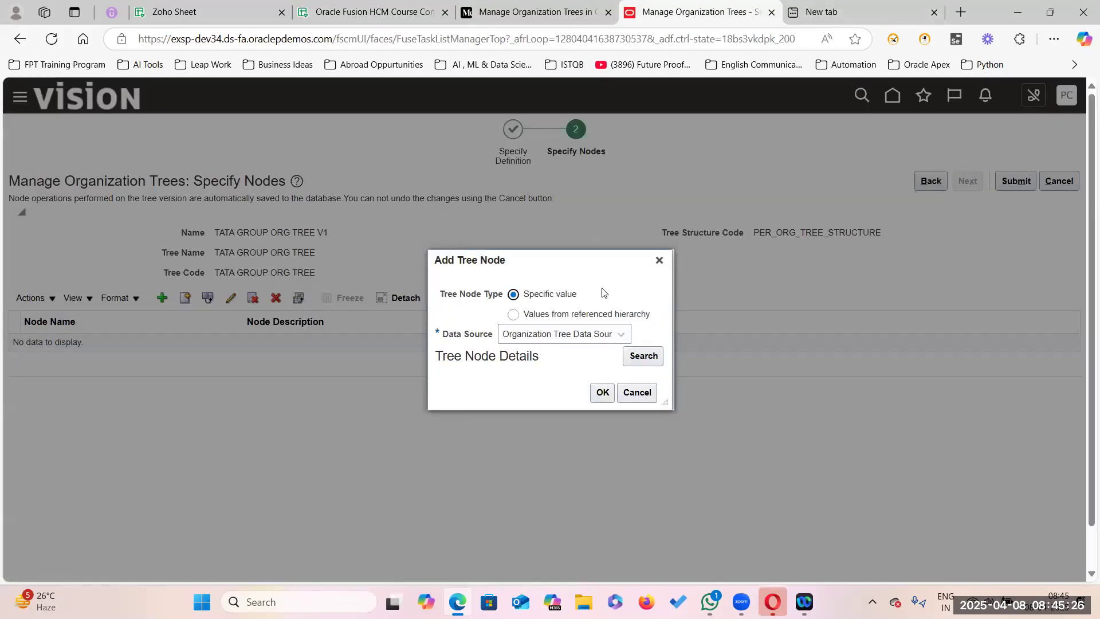
# Step: Search organizations classified as Enterprise for TATA% and add TATA GROUP as the root tree node
pyautogui.click(644, 355)
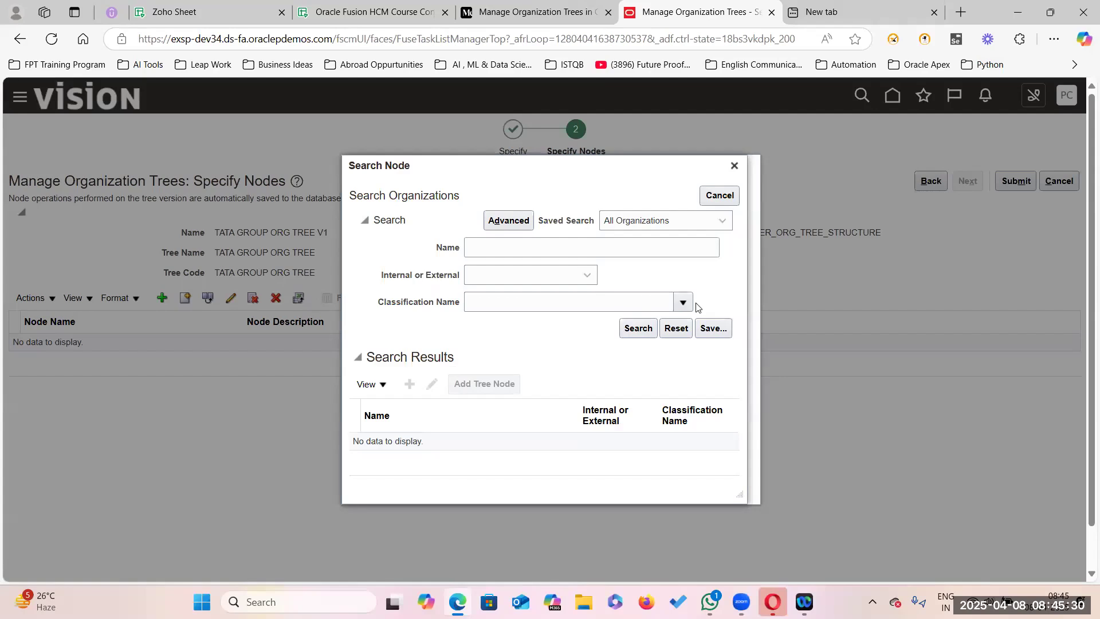
pyautogui.click(685, 304)
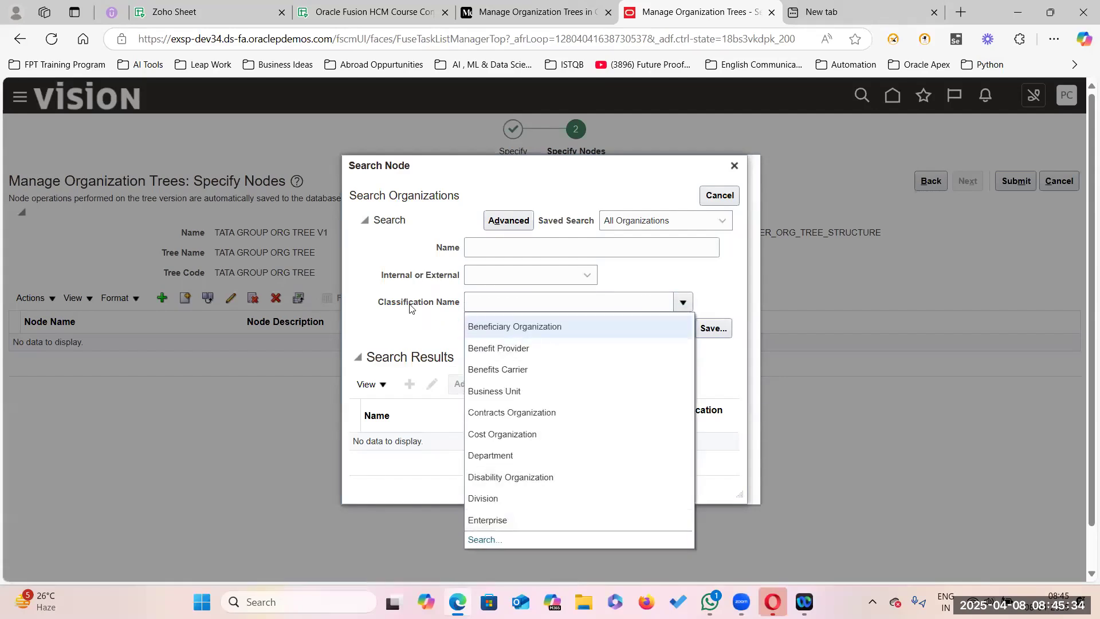
pyautogui.click(504, 520)
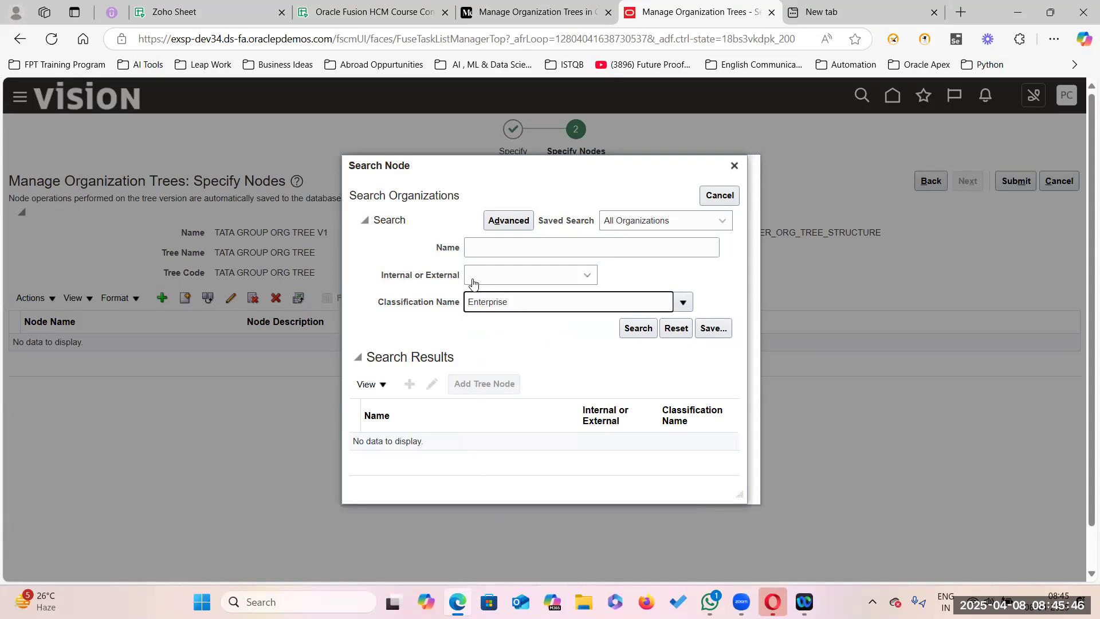
pyautogui.click(481, 251)
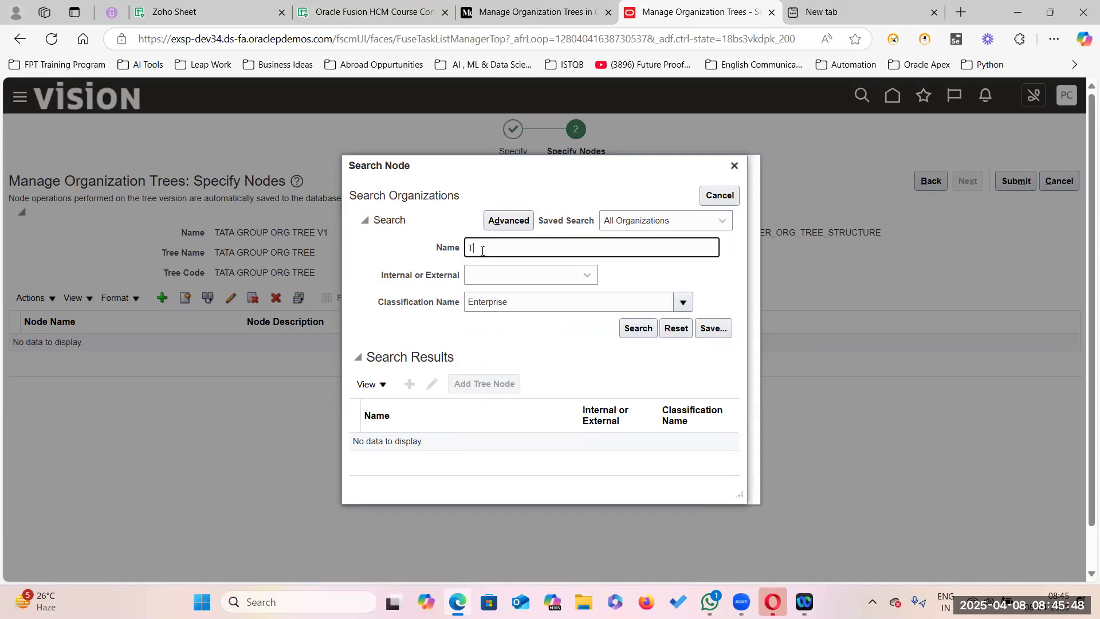
pyautogui.write('TATA%')
pyautogui.press('Return')
pyautogui.click(643, 324)
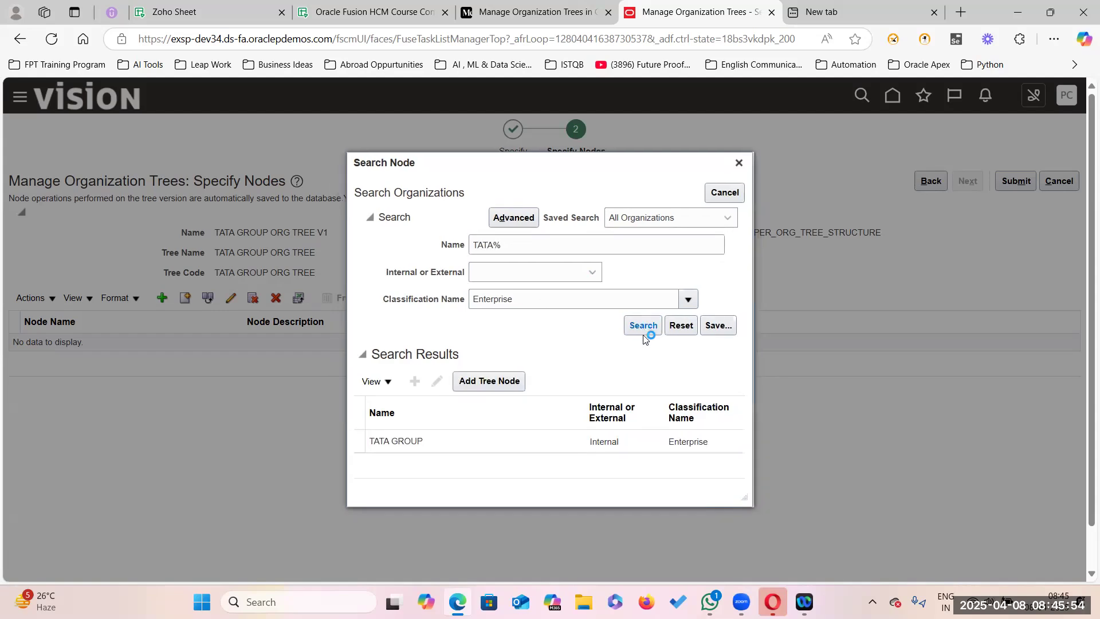
pyautogui.click(436, 441)
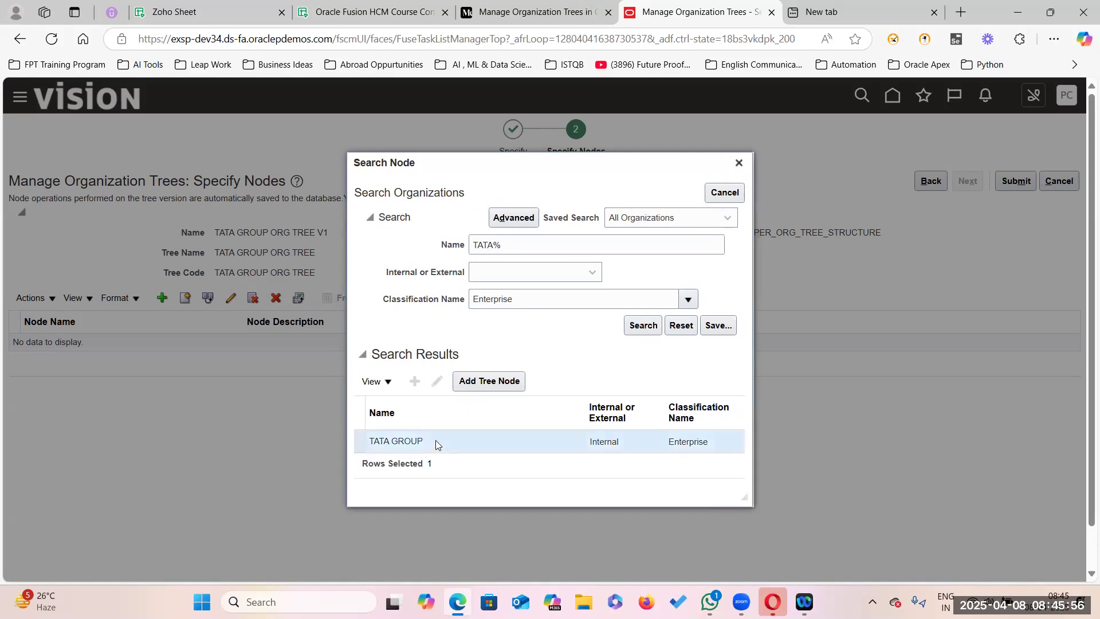
pyautogui.click(488, 381)
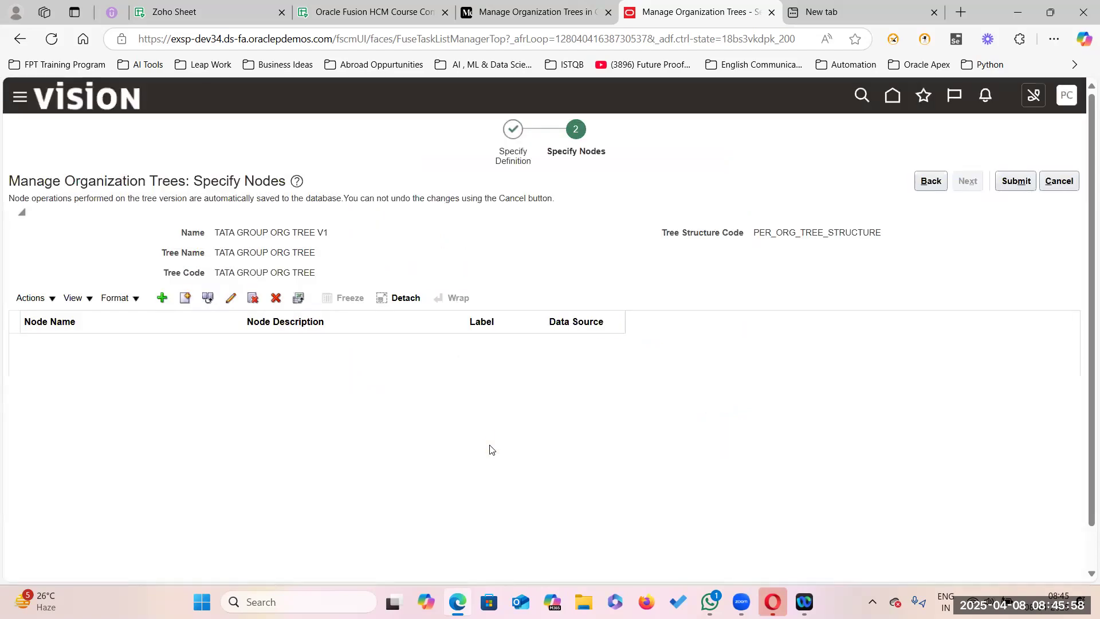
# Step: Add the IT organization, classified as Division, as a child node of TATA GROUP and expand the parent
pyautogui.click(234, 345)
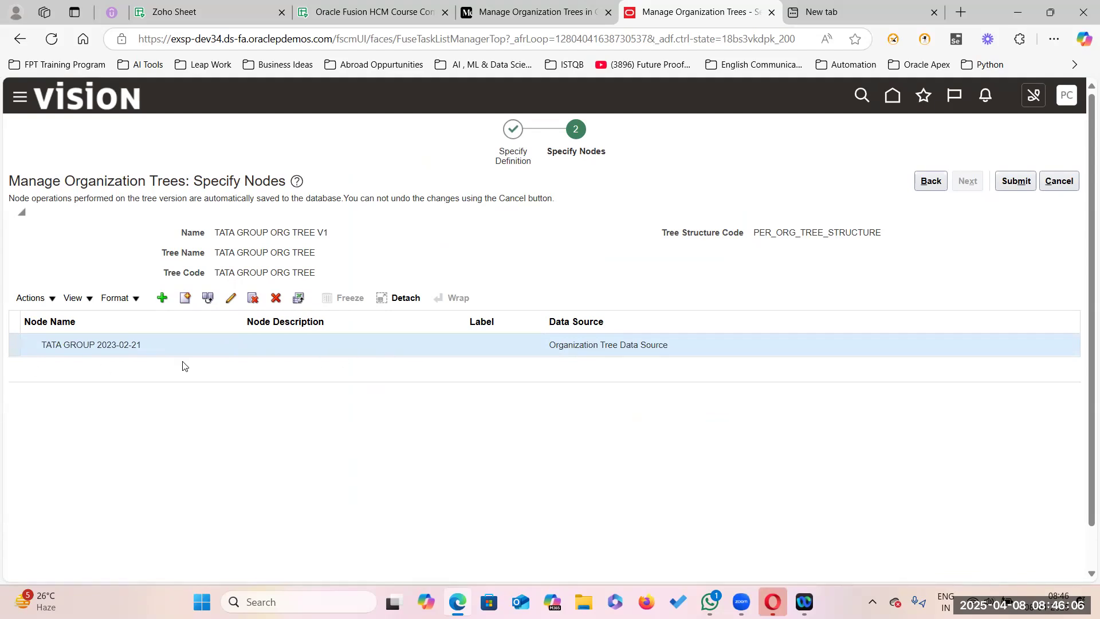
pyautogui.click(162, 298)
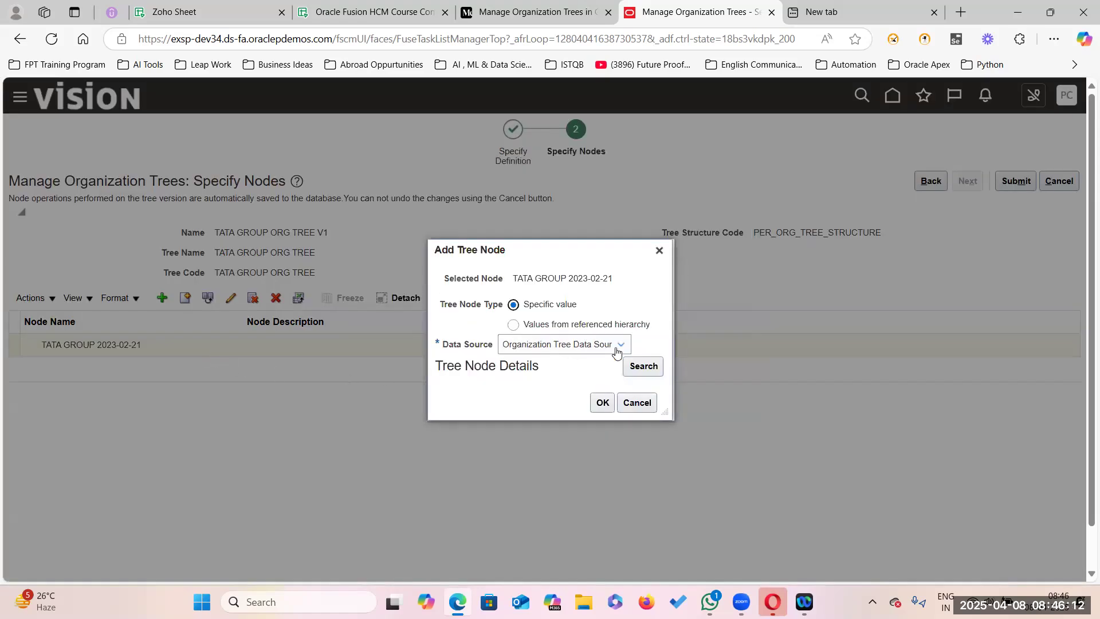
pyautogui.click(643, 366)
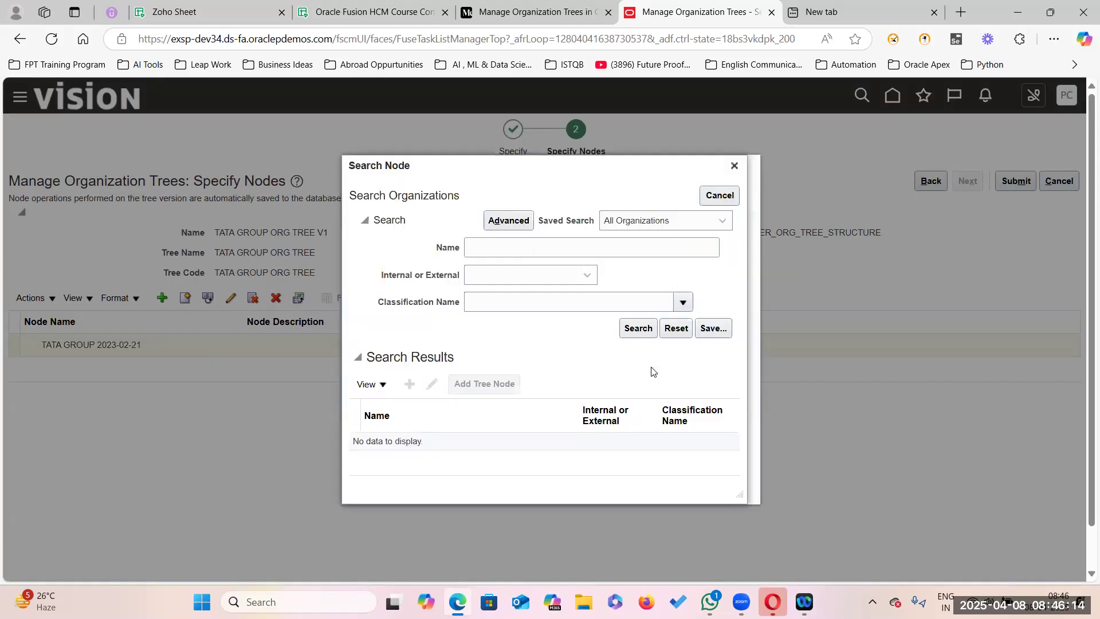
pyautogui.click(682, 302)
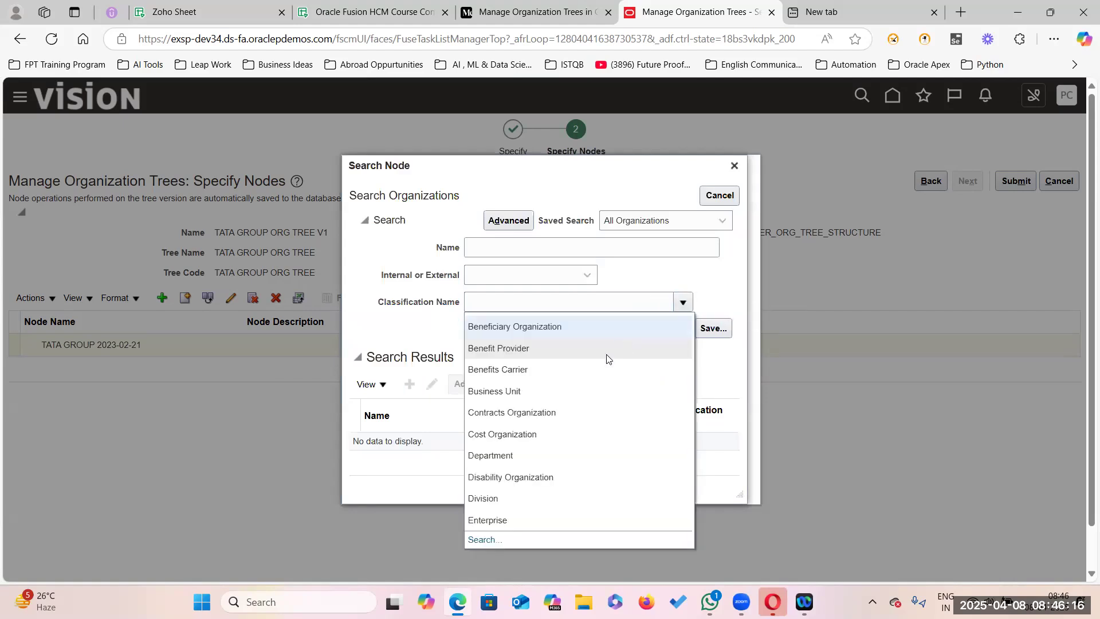
pyautogui.click(492, 502)
pyautogui.click(637, 329)
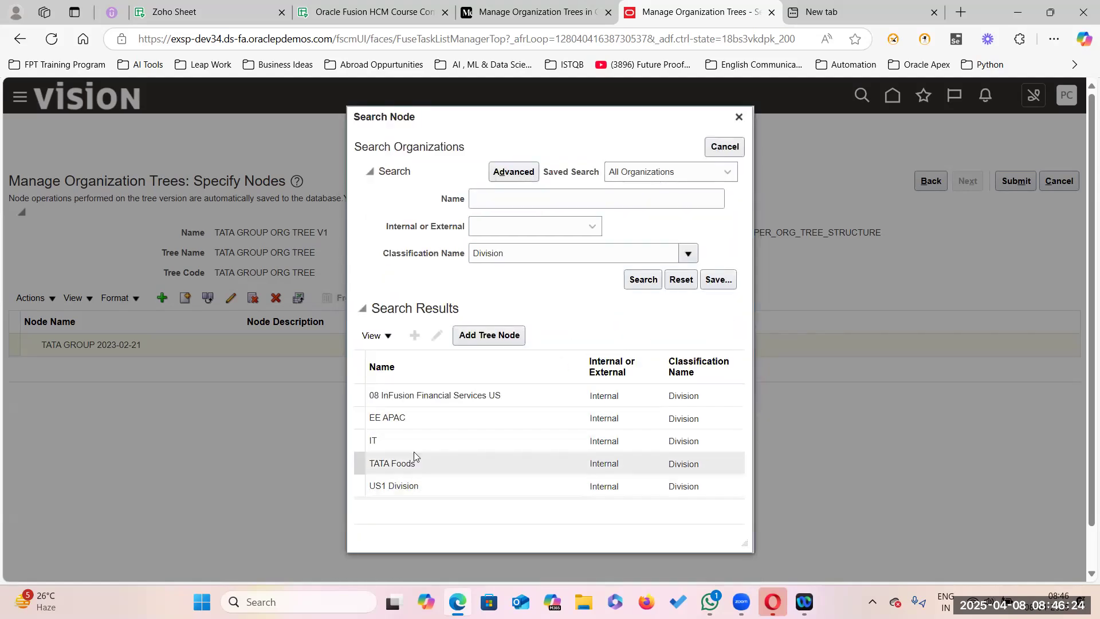
pyautogui.click(460, 448)
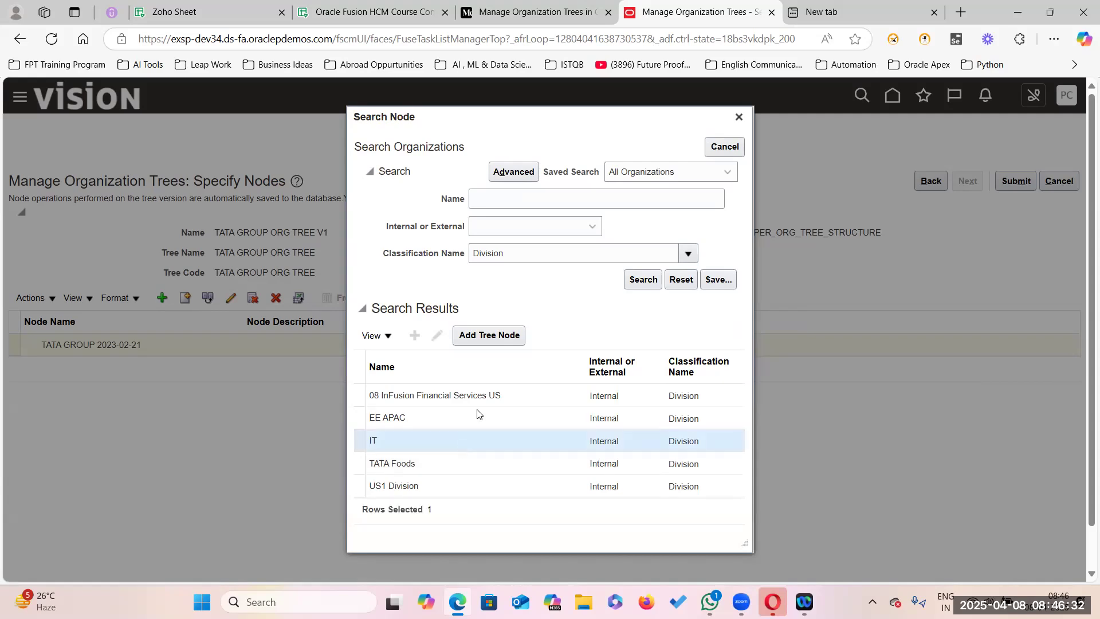
pyautogui.click(502, 338)
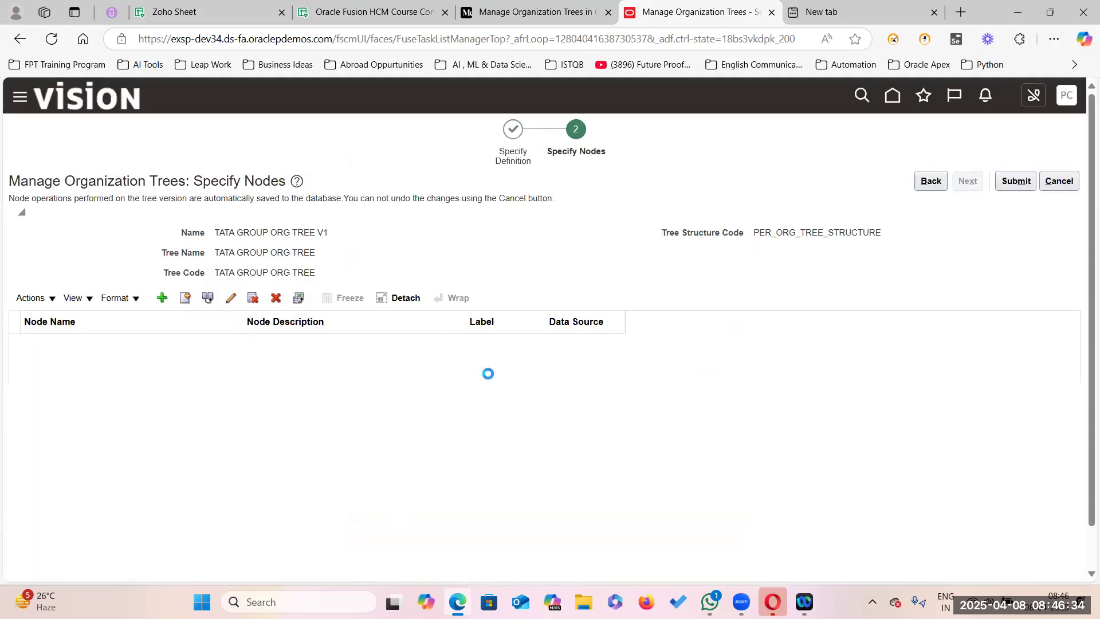
pyautogui.click(32, 348)
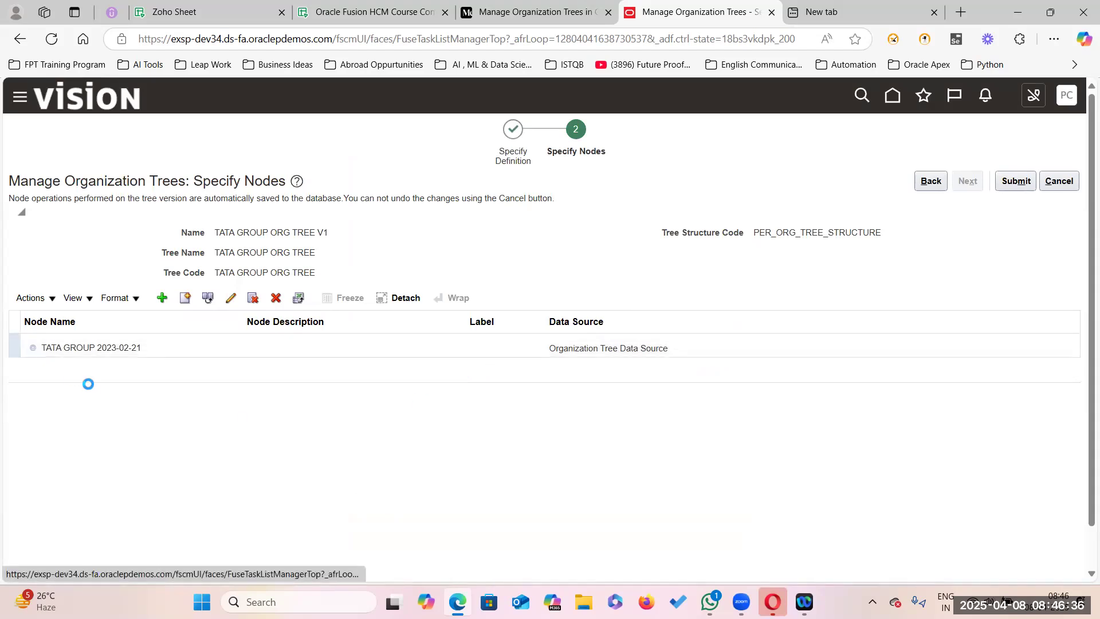
# Step: Add the TATA Foods organization, classified as Division, as another child node of TATA GROUP
pyautogui.click(102, 345)
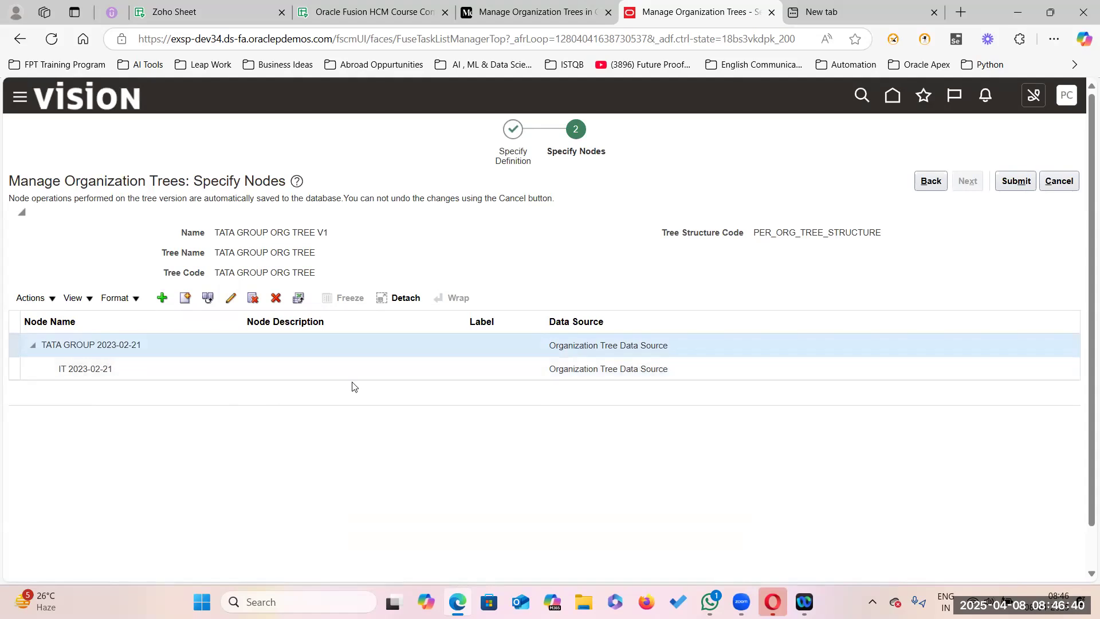
pyautogui.click(163, 299)
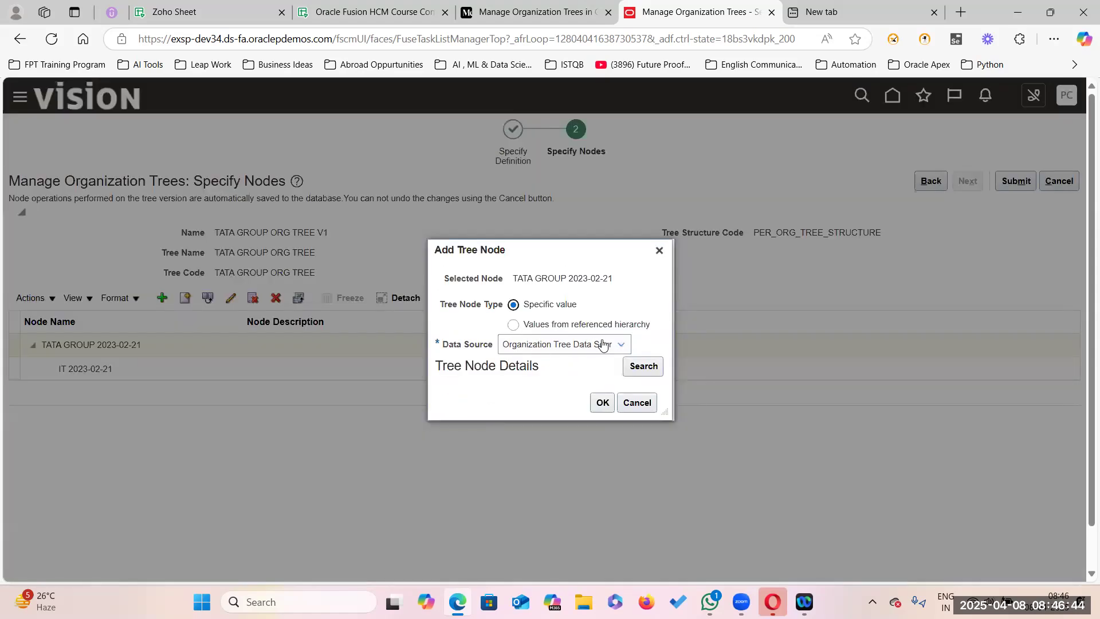
pyautogui.click(645, 370)
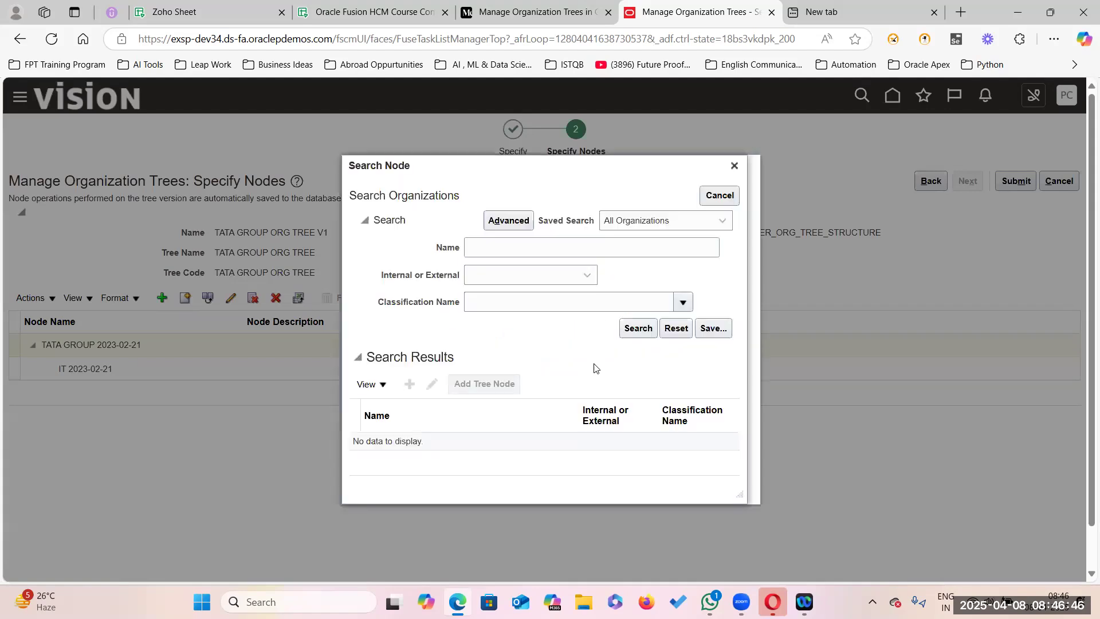
pyautogui.click(682, 302)
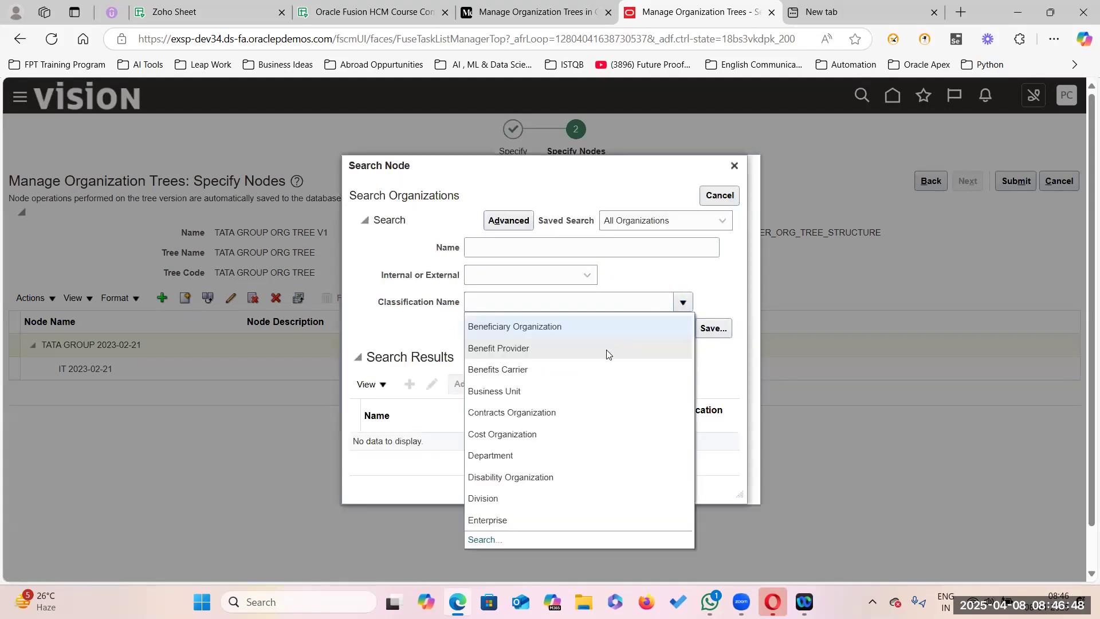
pyautogui.click(517, 507)
pyautogui.click(639, 328)
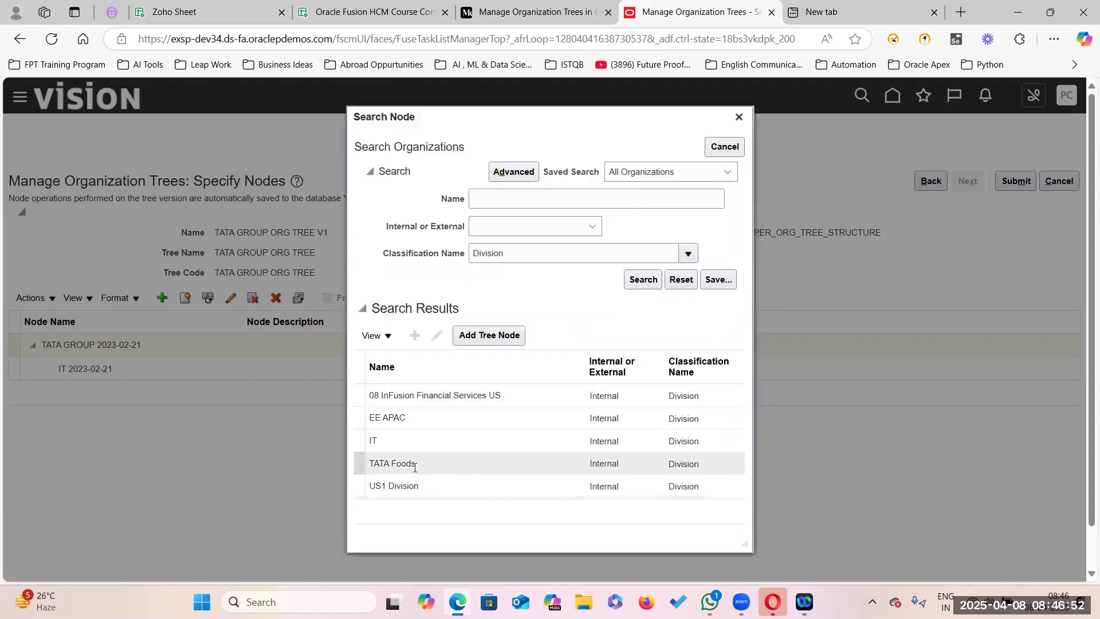
pyautogui.click(418, 468)
pyautogui.click(474, 337)
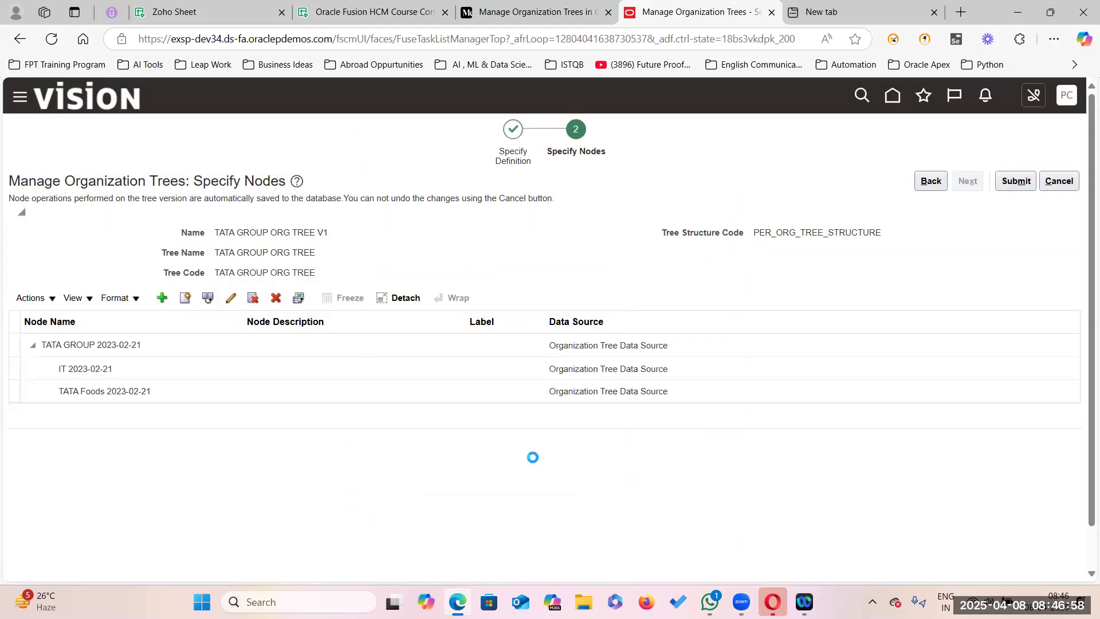
# Step: Start adding a child node under TATA Foods and open the full search for the organization's classification name
pyautogui.click(122, 347)
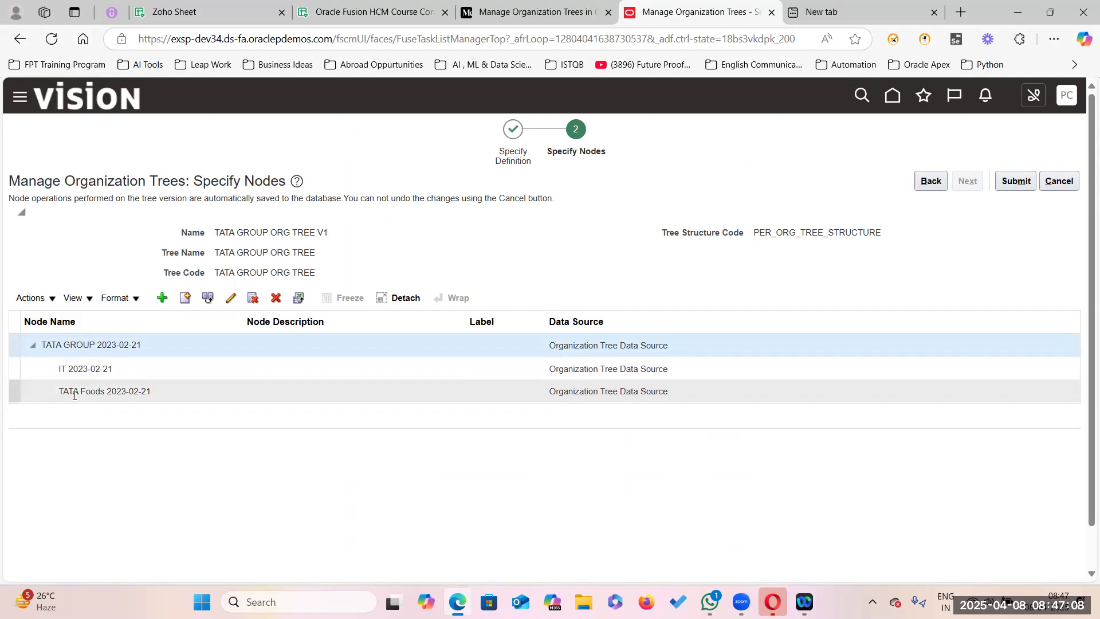
pyautogui.click(152, 391)
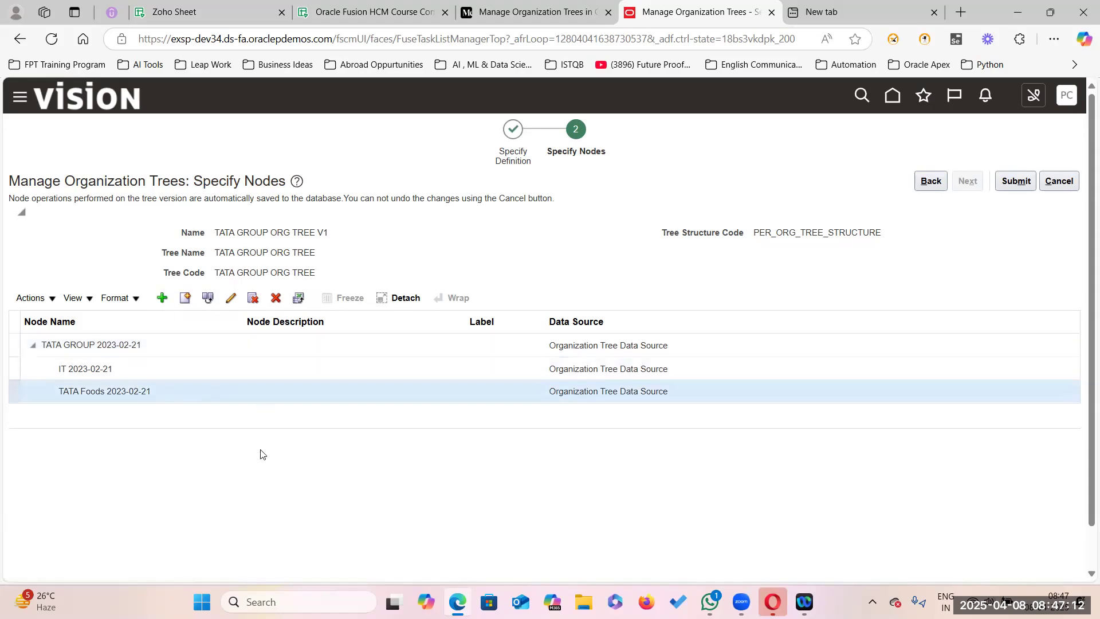
pyautogui.click(162, 297)
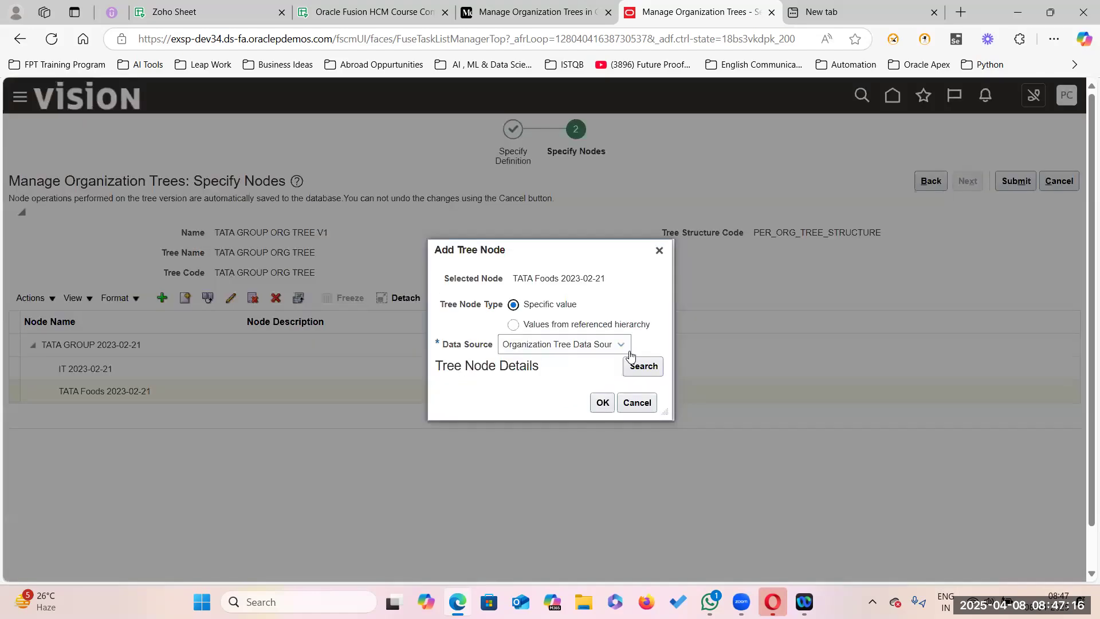
pyautogui.click(639, 366)
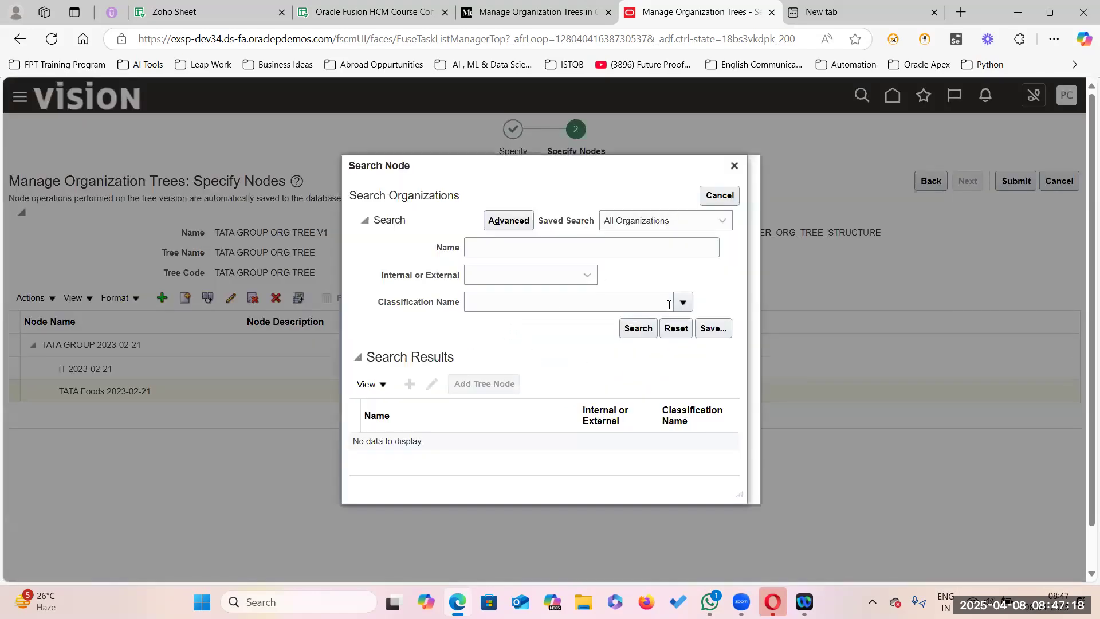
pyautogui.click(683, 301)
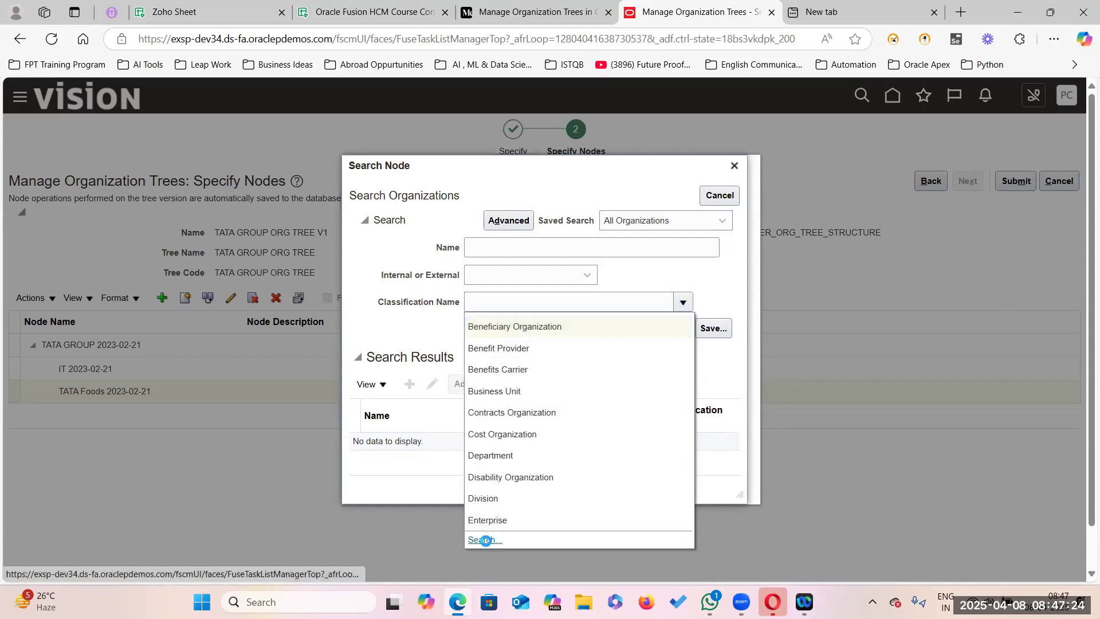
pyautogui.click(484, 539)
# Step: Try to find the classification name by searching for legal%
pyautogui.click(498, 296)
pyautogui.write('legal')
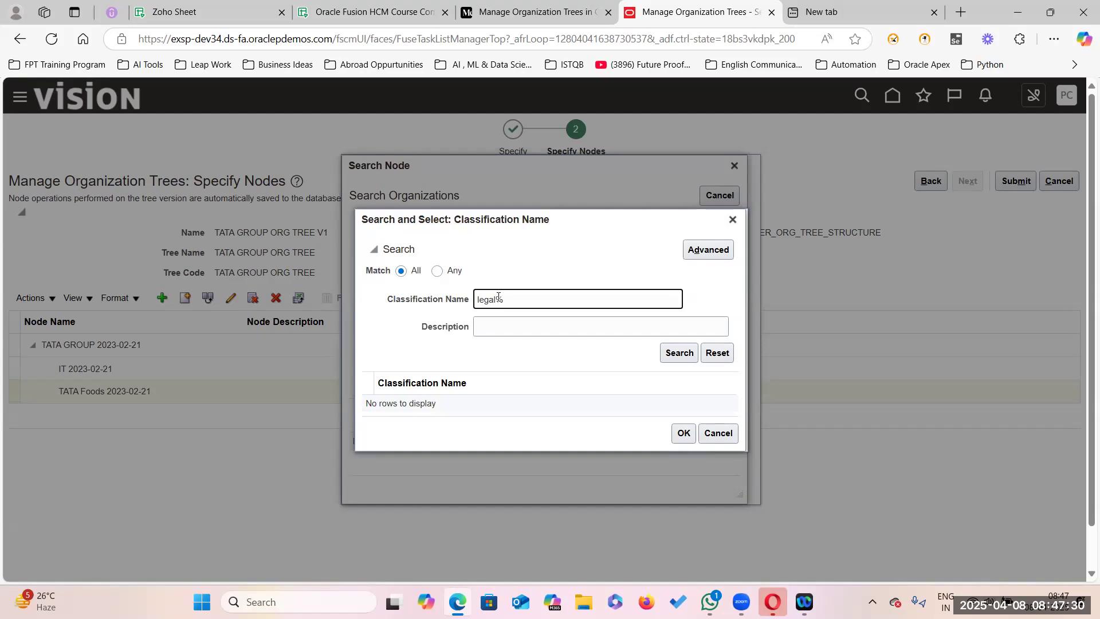
pyautogui.write('%')
pyautogui.click(683, 360)
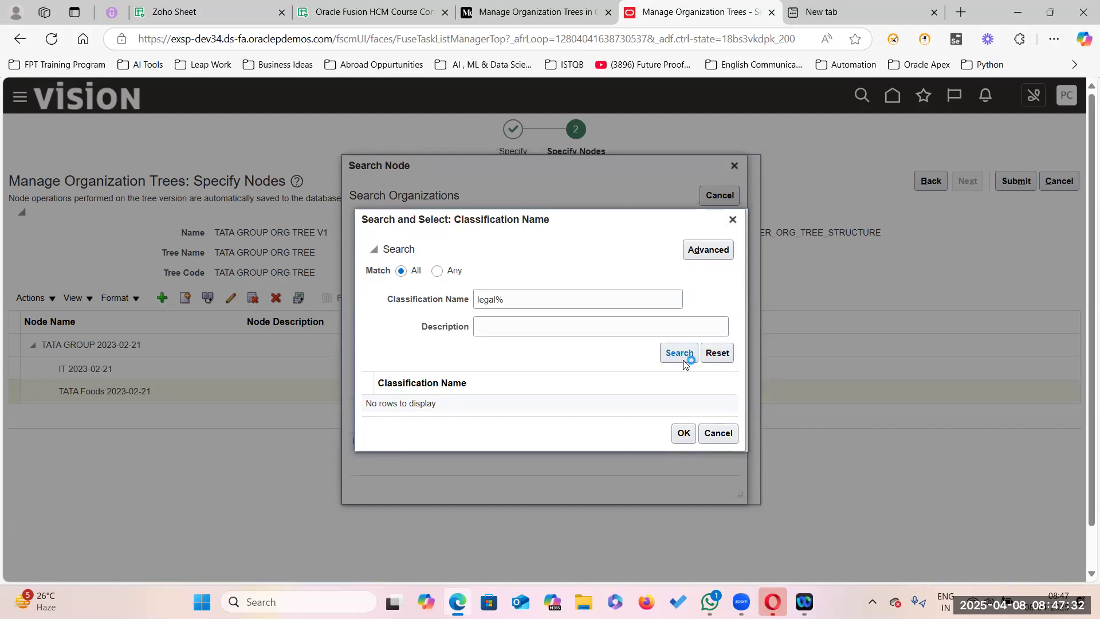
# Step: Search the classification names for Legal% and choose Legal Employer for the organization search
pyautogui.tripleClick(519, 298)
pyautogui.press('BackSpace')
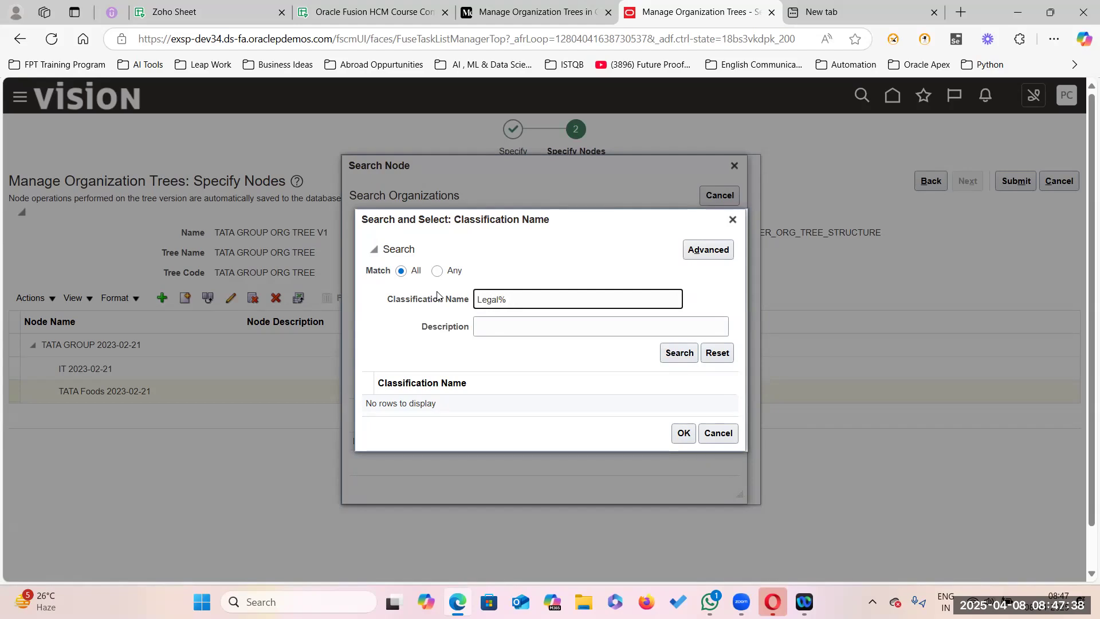
pyautogui.write('Legal%')
pyautogui.click(678, 352)
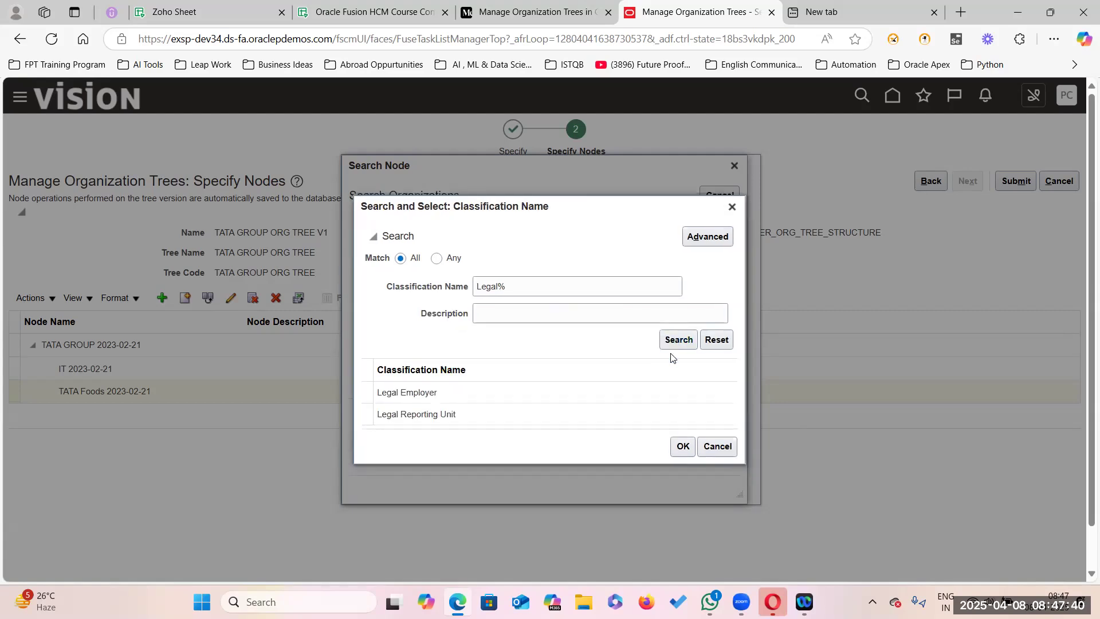
pyautogui.click(447, 400)
pyautogui.click(684, 450)
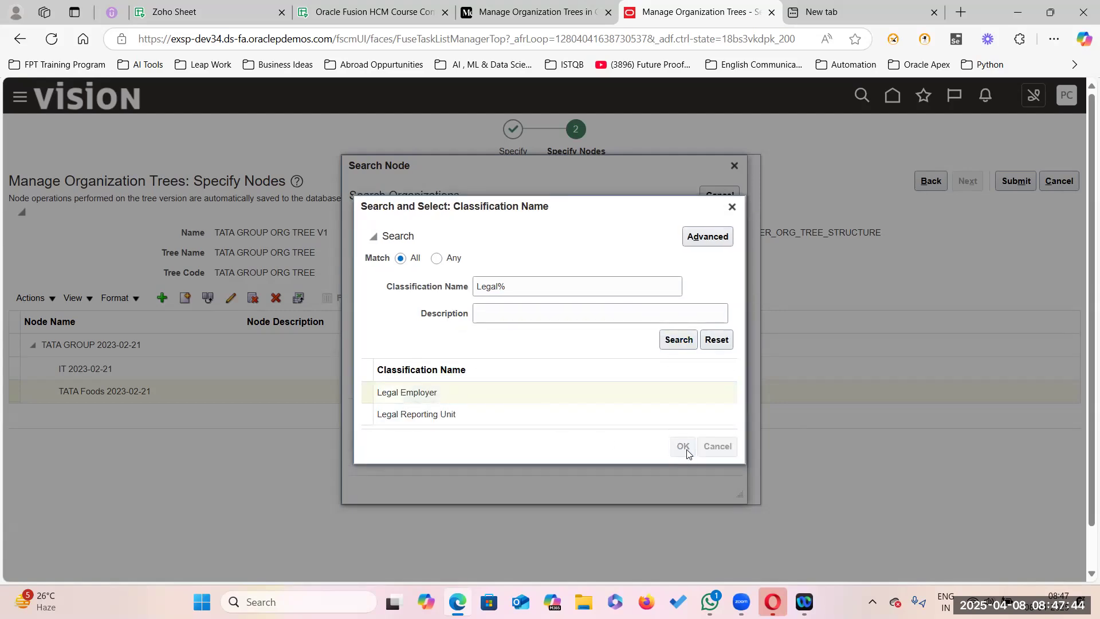
# Step: Search the Legal Employer organizations for names matching TATA%
pyautogui.click(489, 248)
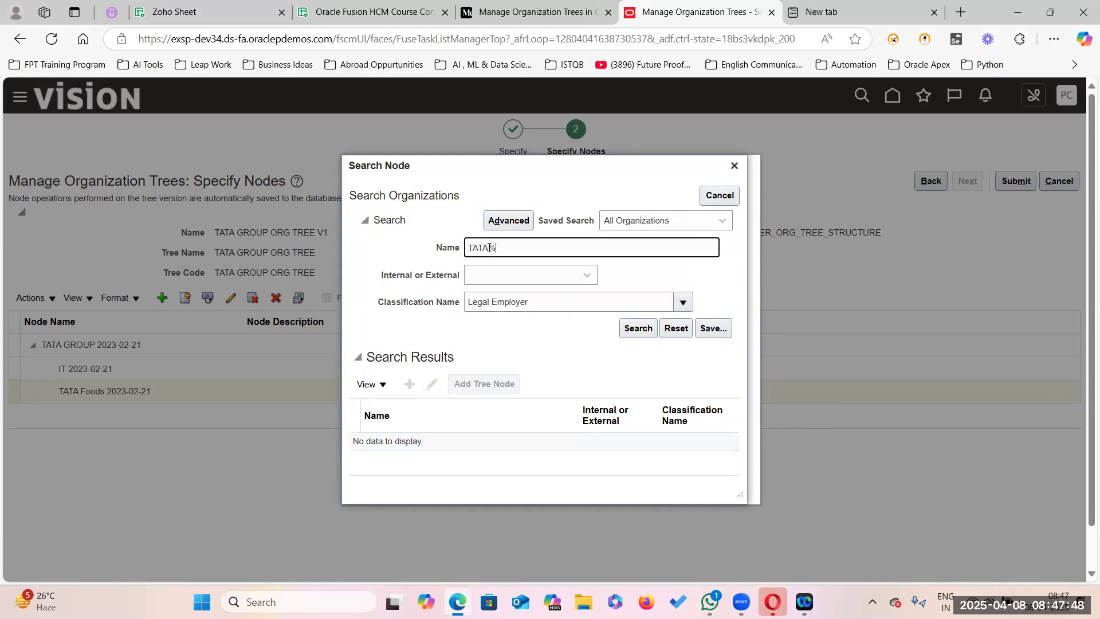
pyautogui.press('Return')
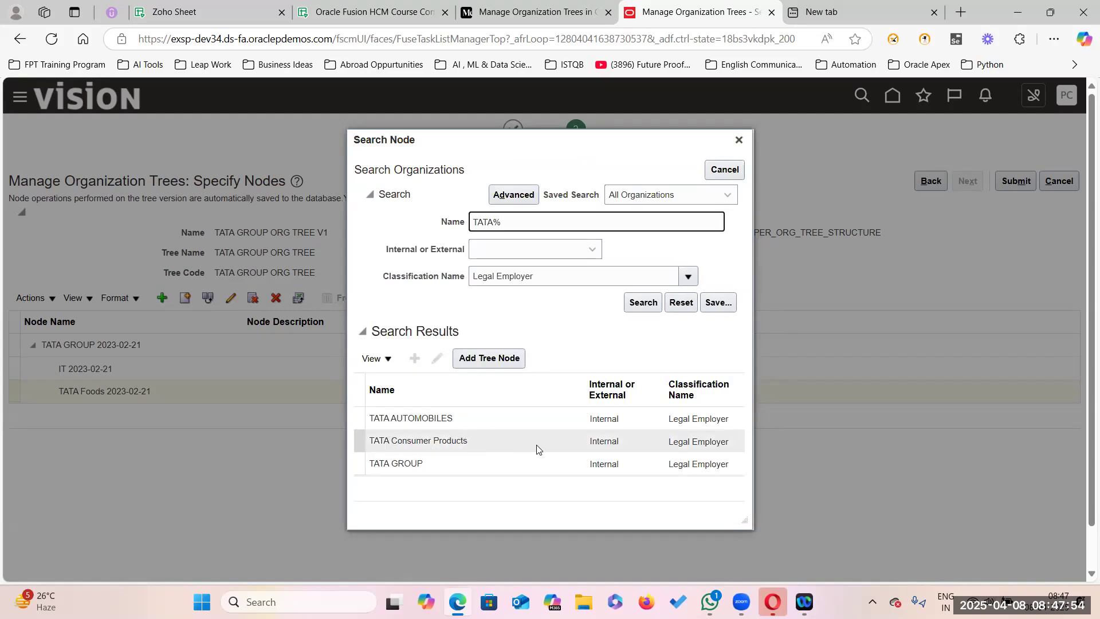
pyautogui.click(464, 423)
# Step: Search the Legal Employer organizations for names matching TCS% instead
pyautogui.moveTo(503, 222); pyautogui.dragTo(485, 212)
pyautogui.press('BackSpace')
pyautogui.write('TCS%')
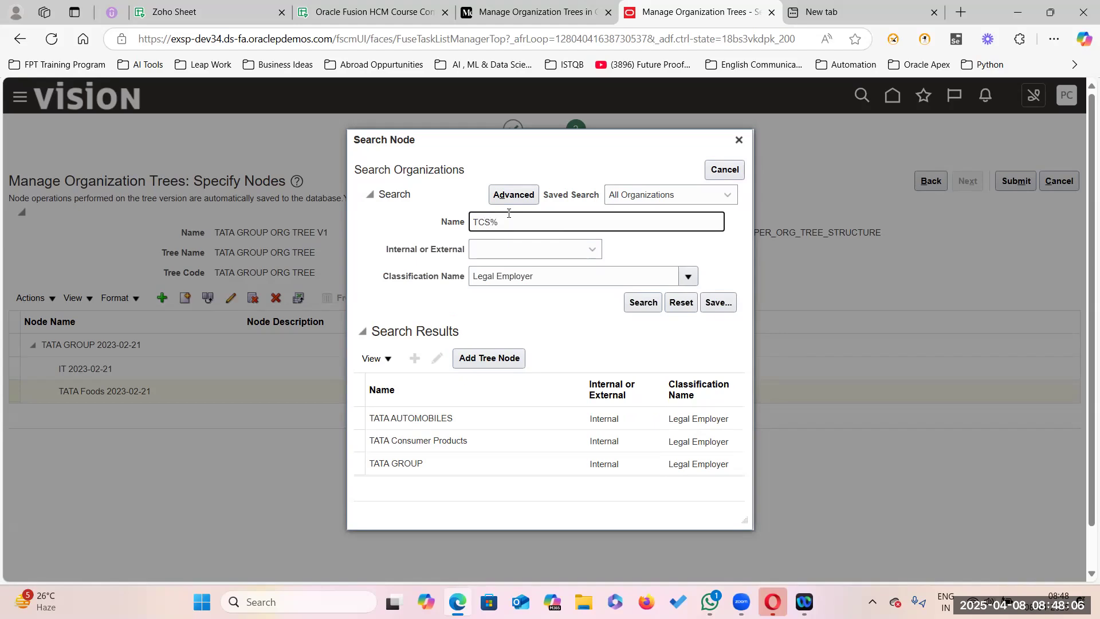
pyautogui.press('Return')
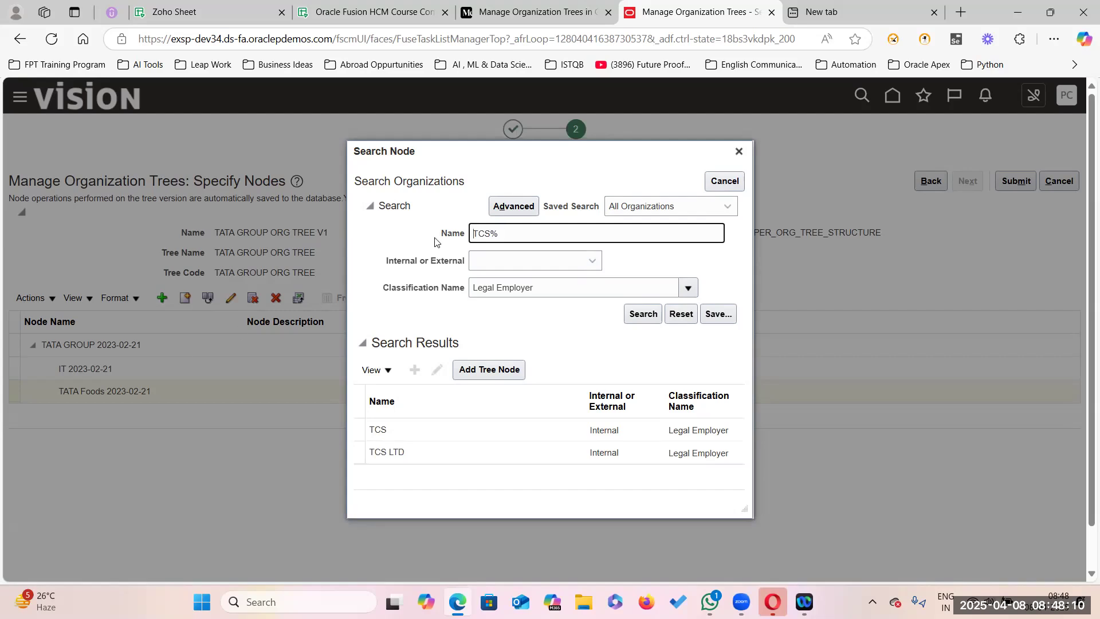
# Step: Search the Legal Employer organizations for TATA% again and add TATA Consumer Products as a child node of TATA Foods
pyautogui.tripleClick(508, 228)
pyautogui.write('TC')
pyautogui.press('Return')
pyautogui.click(452, 441)
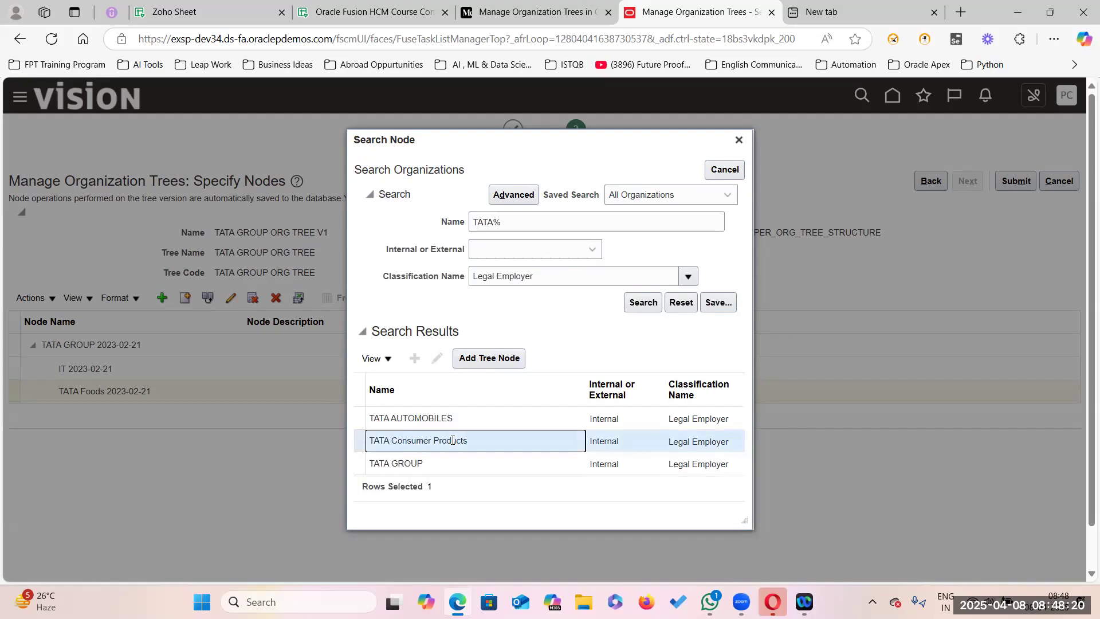
pyautogui.click(474, 358)
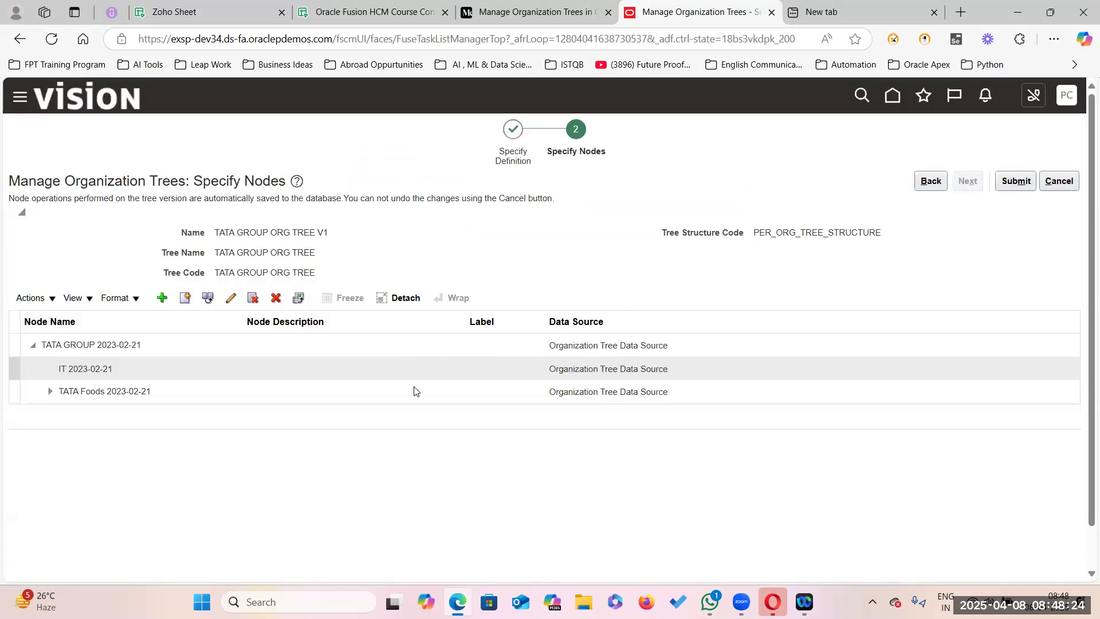
# Step: Under TATA Consumer Products, search the Business Unit organizations for TATA% and add TATA Tea BU as a child node
pyautogui.click(50, 391)
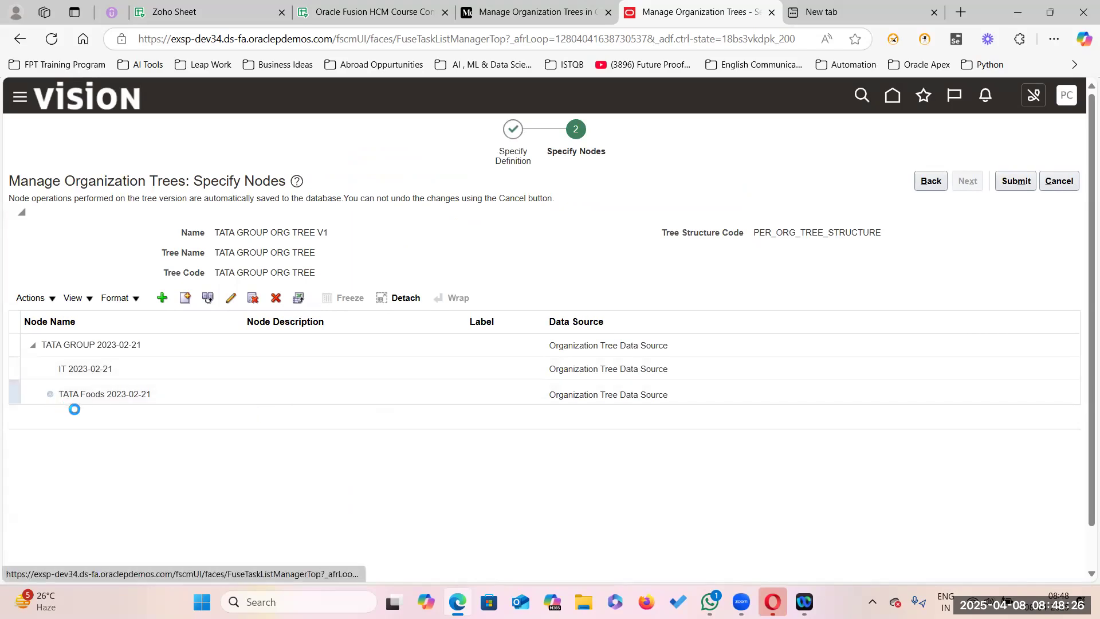
pyautogui.click(189, 416)
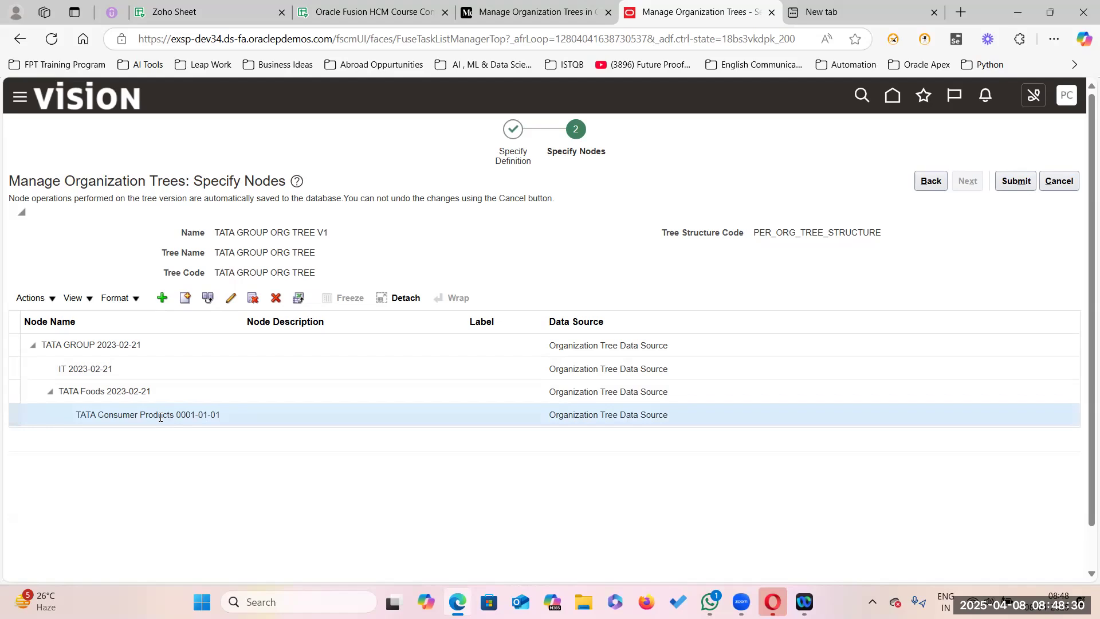
pyautogui.click(162, 298)
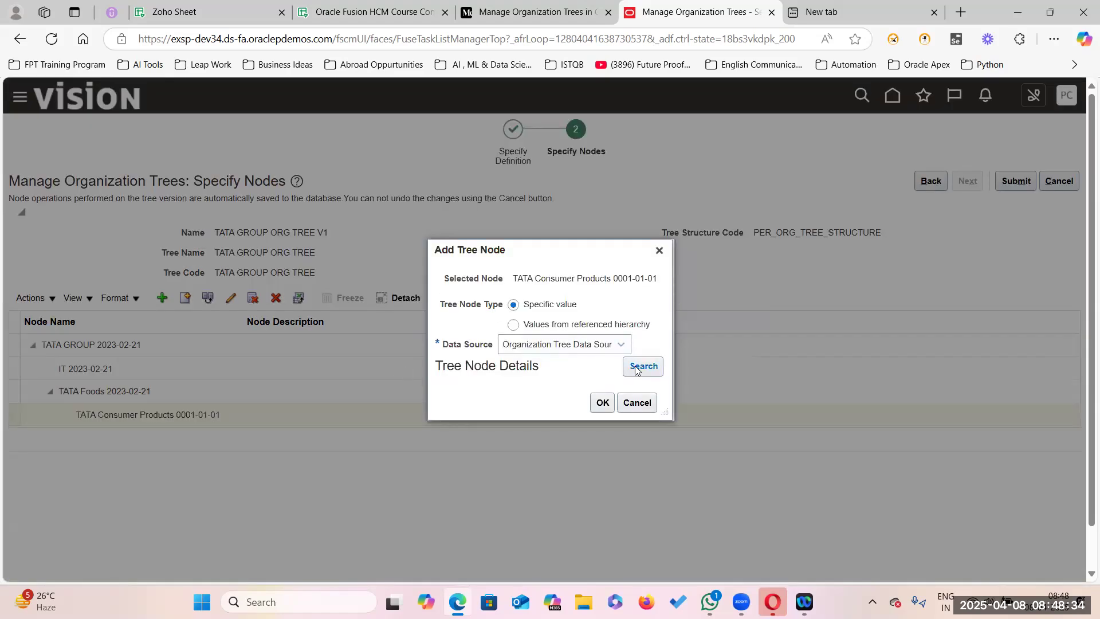
pyautogui.click(636, 369)
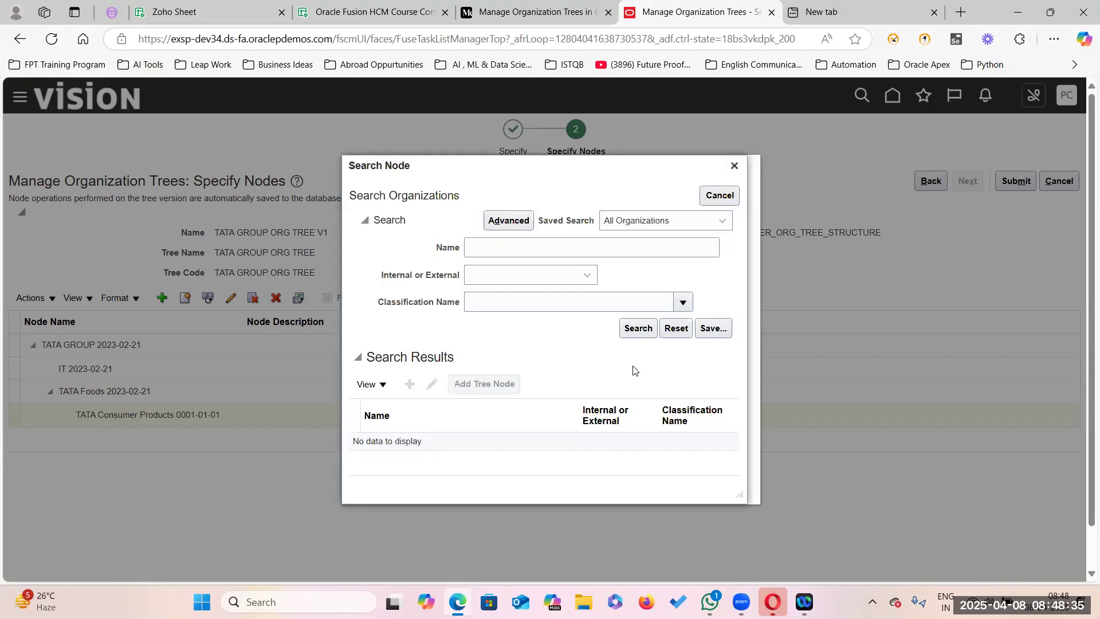
pyautogui.click(682, 302)
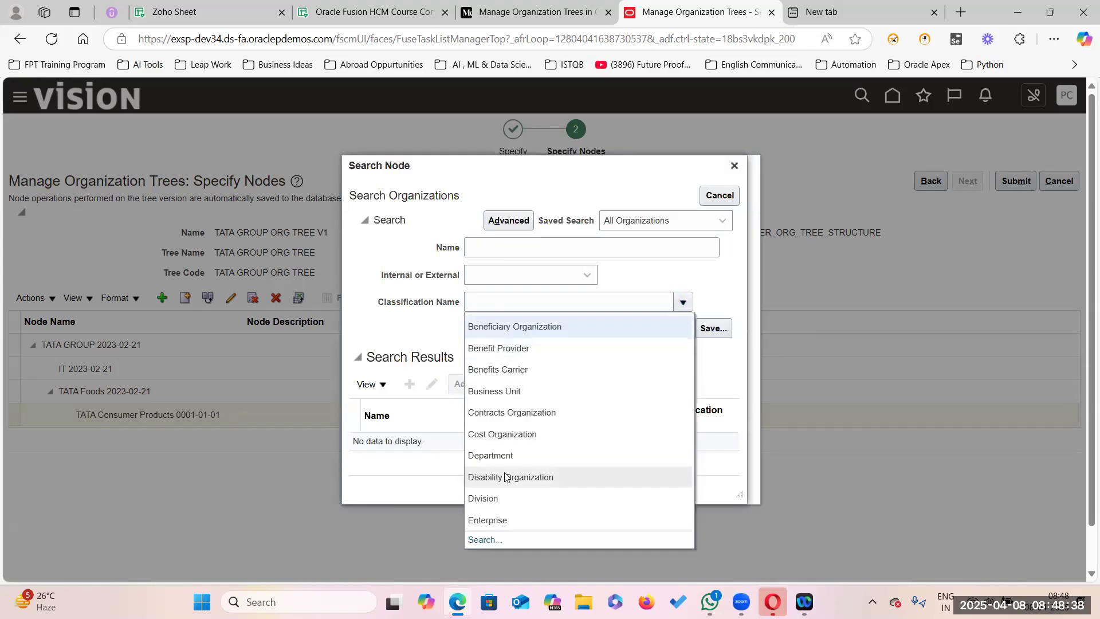
pyautogui.click(513, 391)
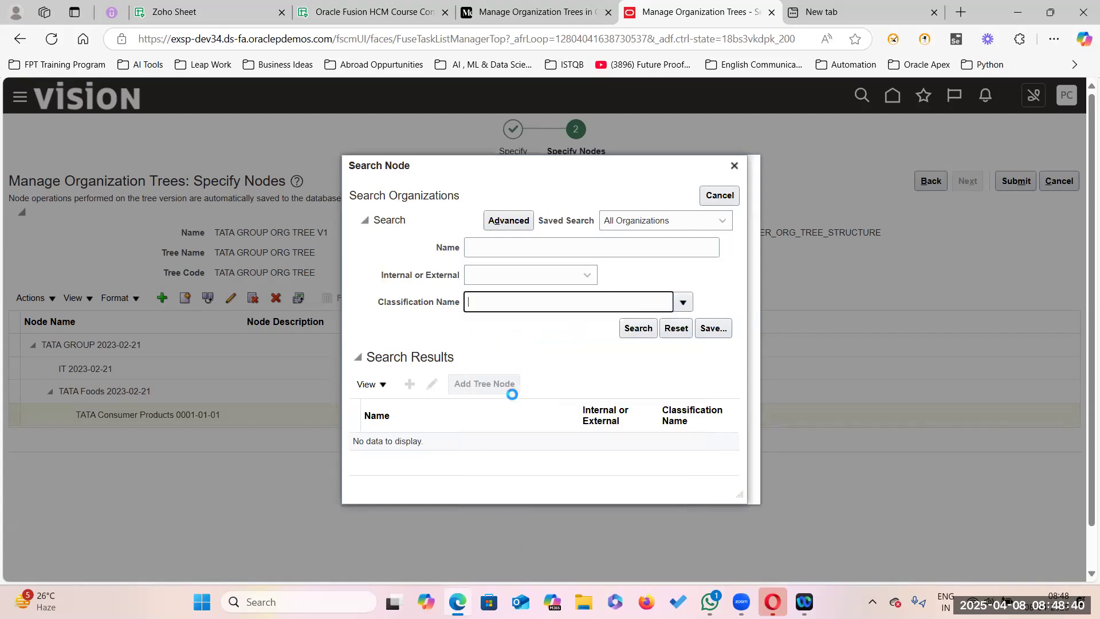
pyautogui.click(479, 244)
pyautogui.write('TATA')
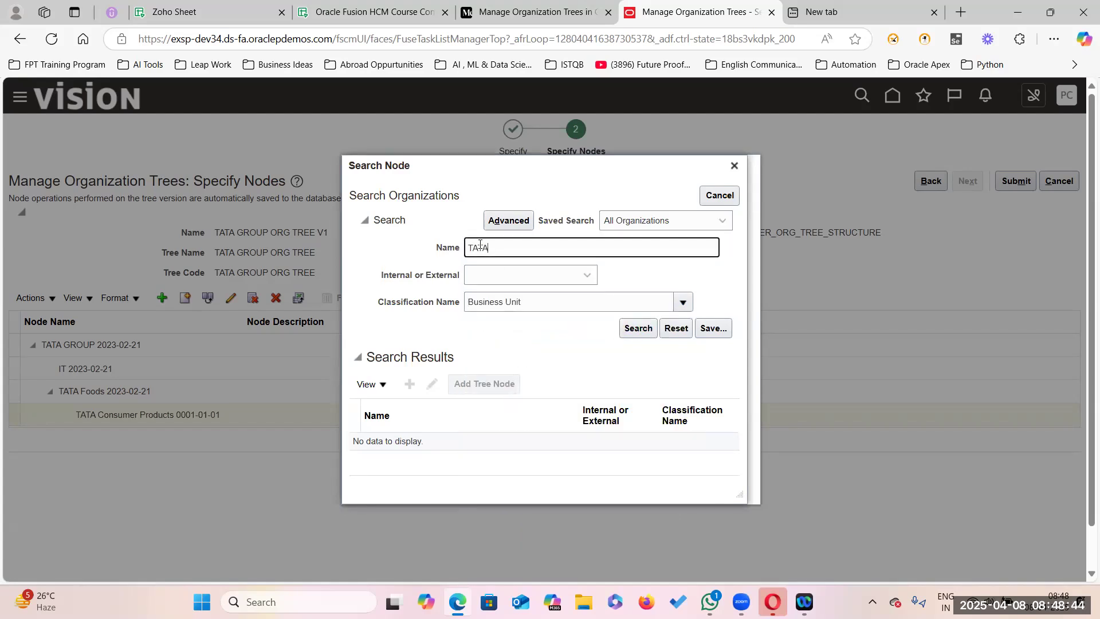
pyautogui.write('%')
pyautogui.press('Return')
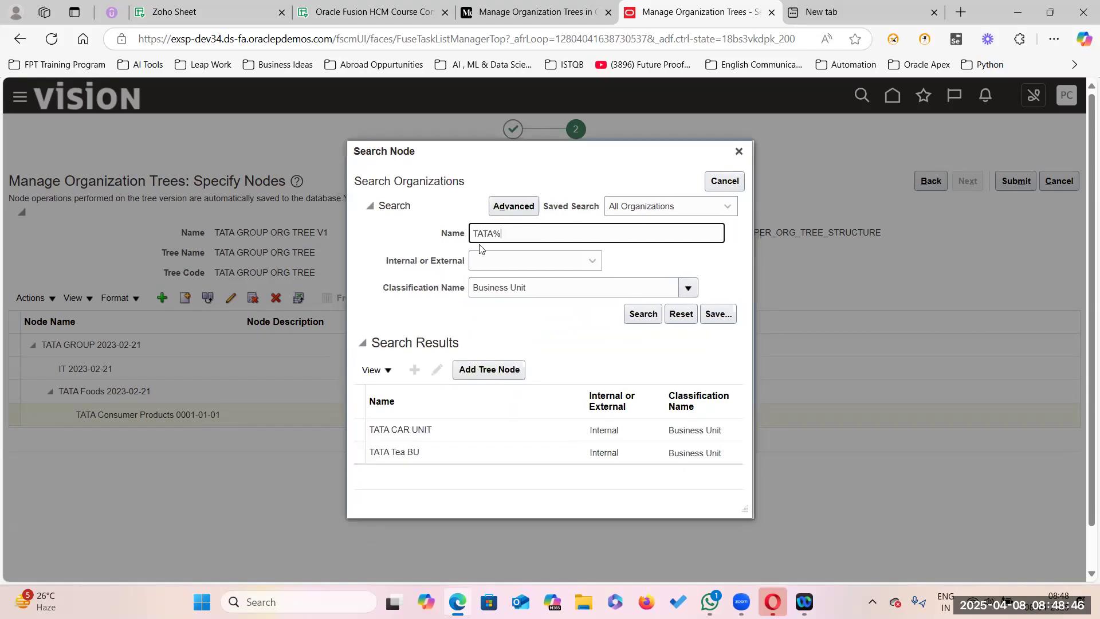
pyautogui.click(452, 455)
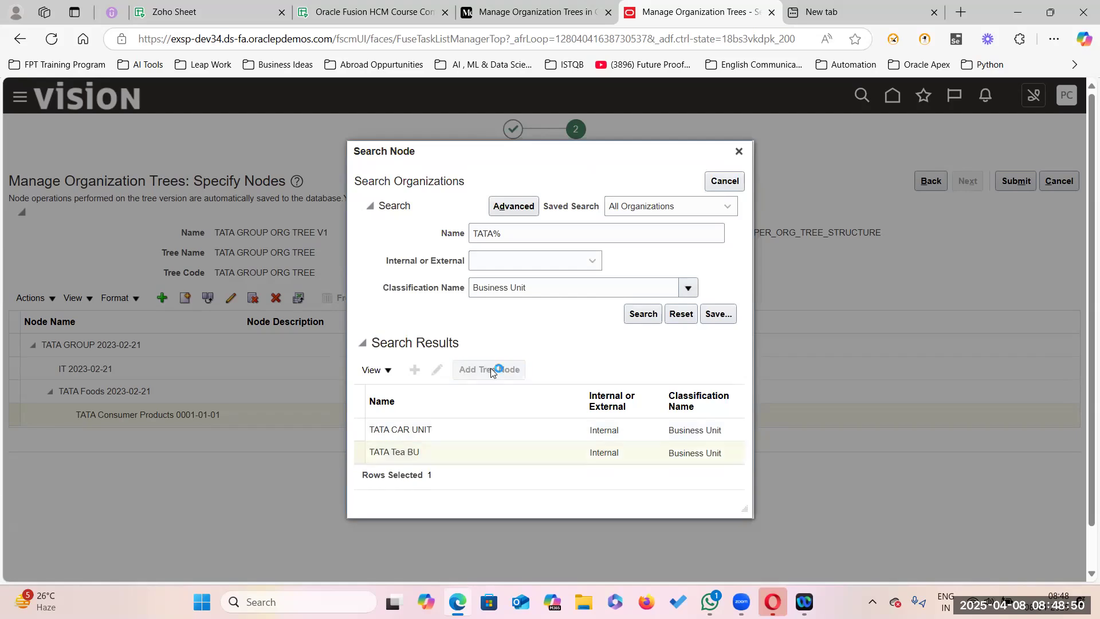
pyautogui.click(491, 370)
# Step: Under TATA Tea BU, search the Department organizations for TATA%, add TATA Tea R&D Dept as a child node and expand the branch
pyautogui.click(67, 414)
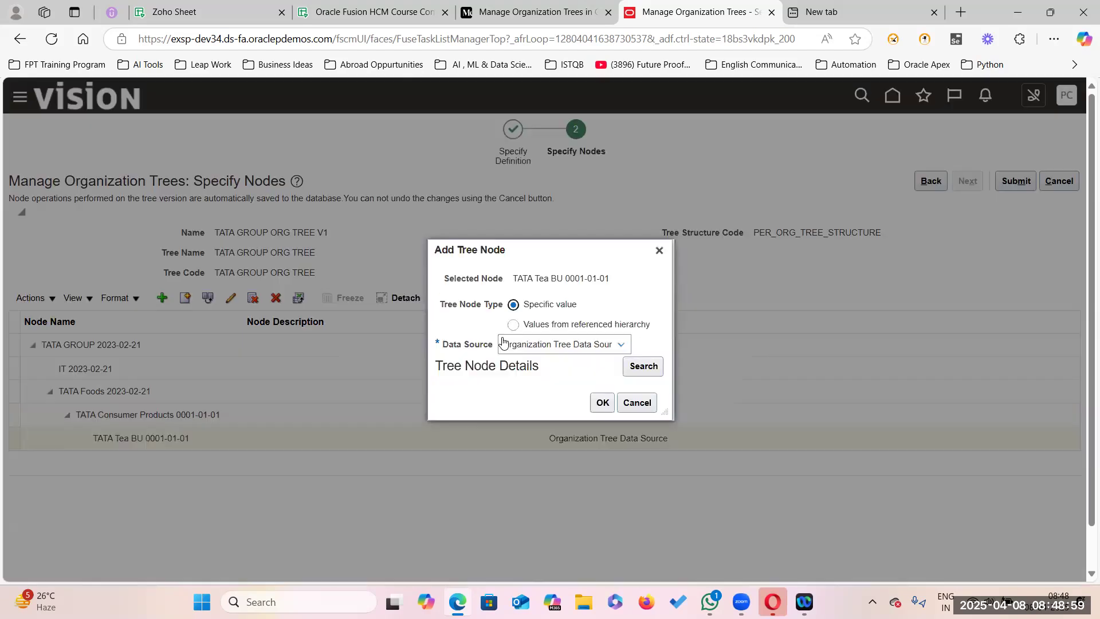
pyautogui.click(621, 344)
pyautogui.click(658, 332)
pyautogui.click(645, 367)
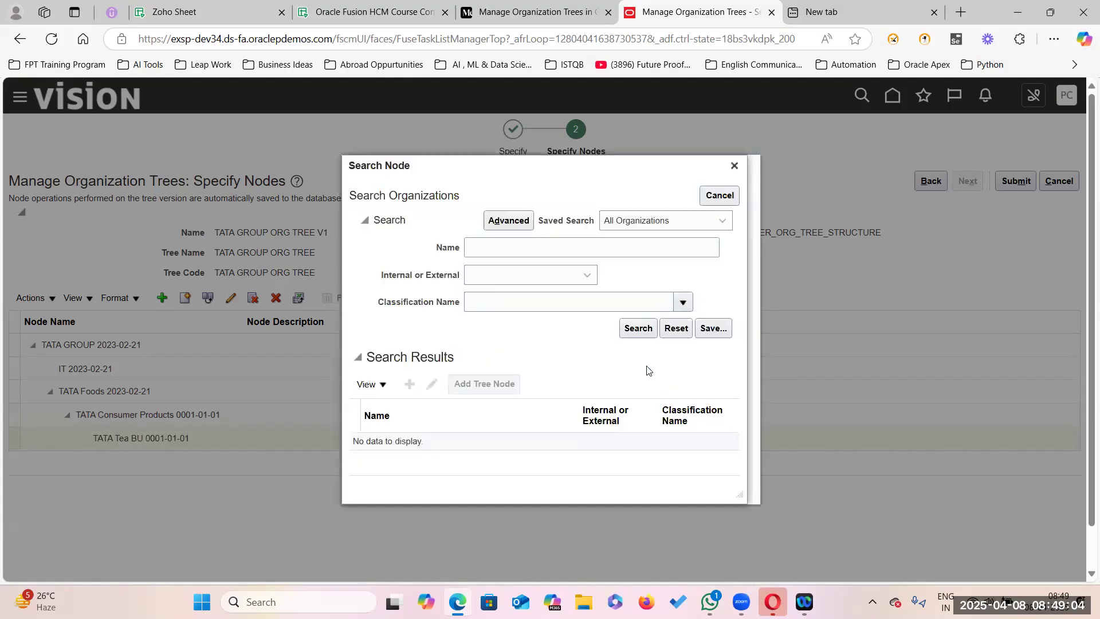
pyautogui.click(682, 302)
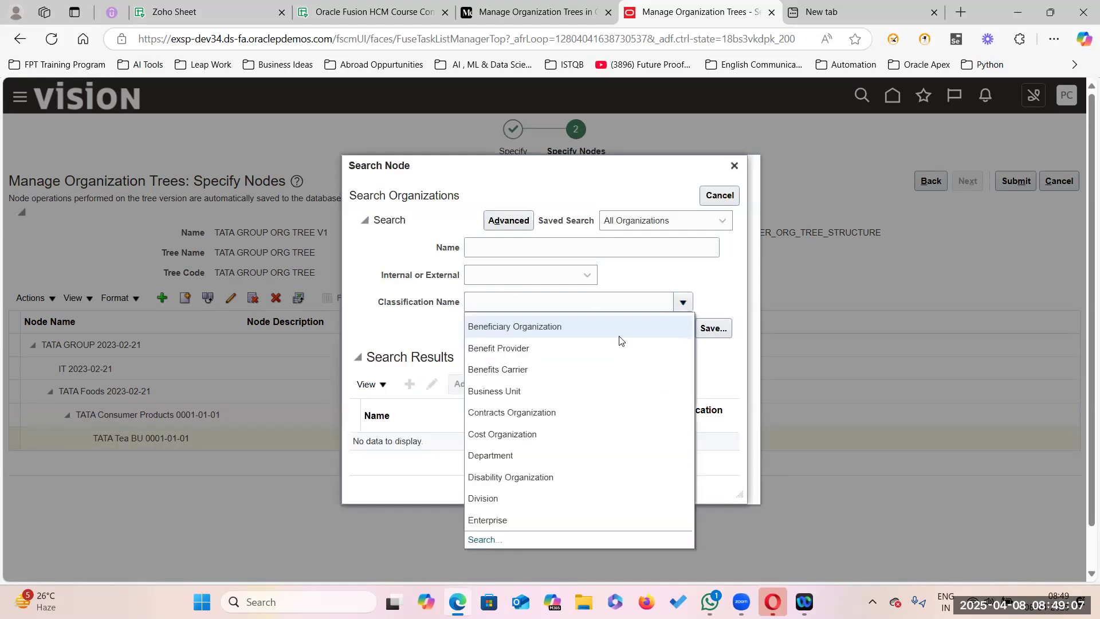
pyautogui.click(515, 456)
pyautogui.click(478, 252)
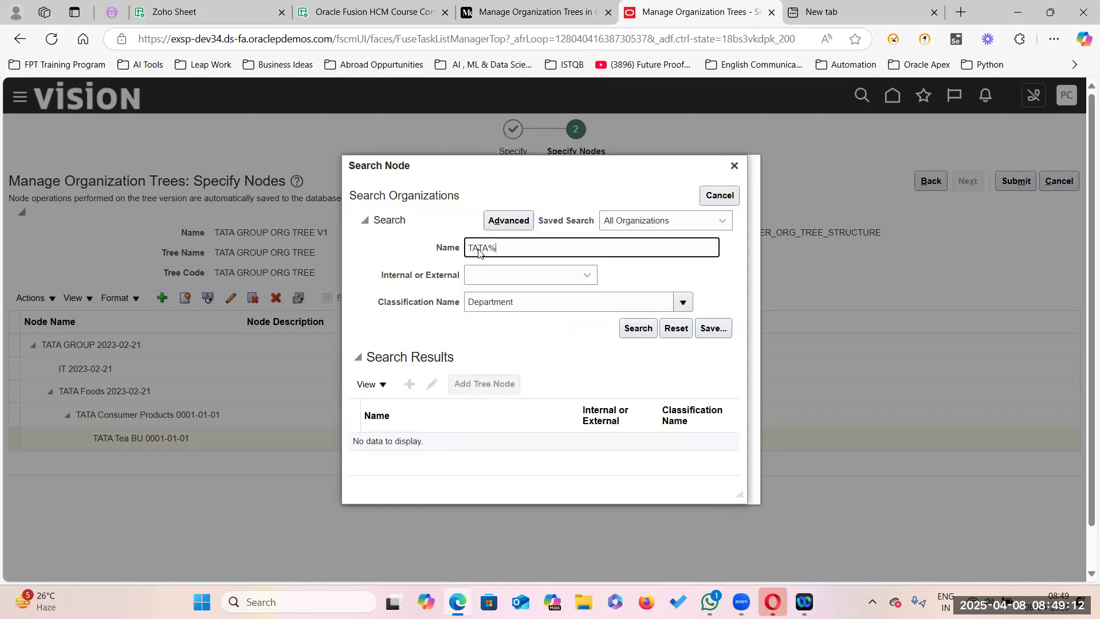
pyautogui.write('TATA%')
pyautogui.press('Return')
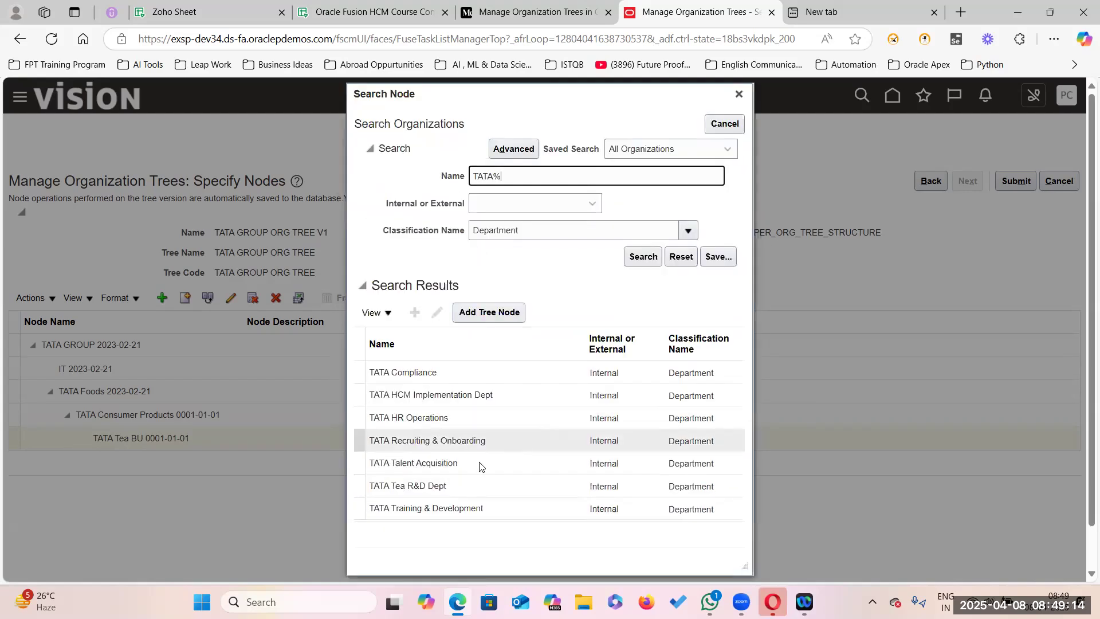
pyautogui.click(410, 489)
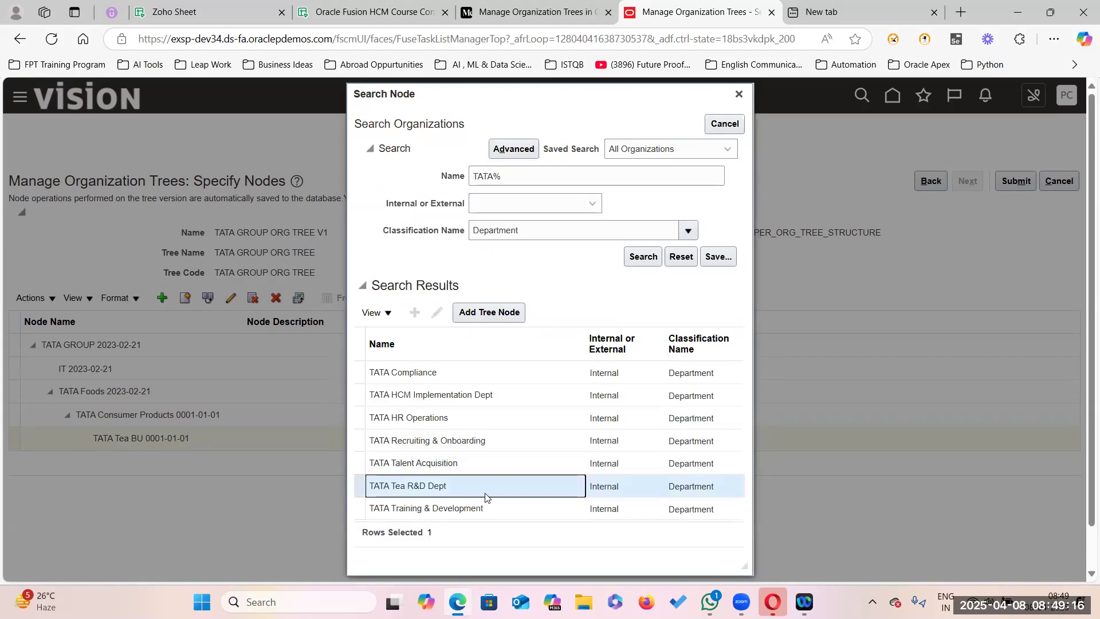
pyautogui.click(496, 316)
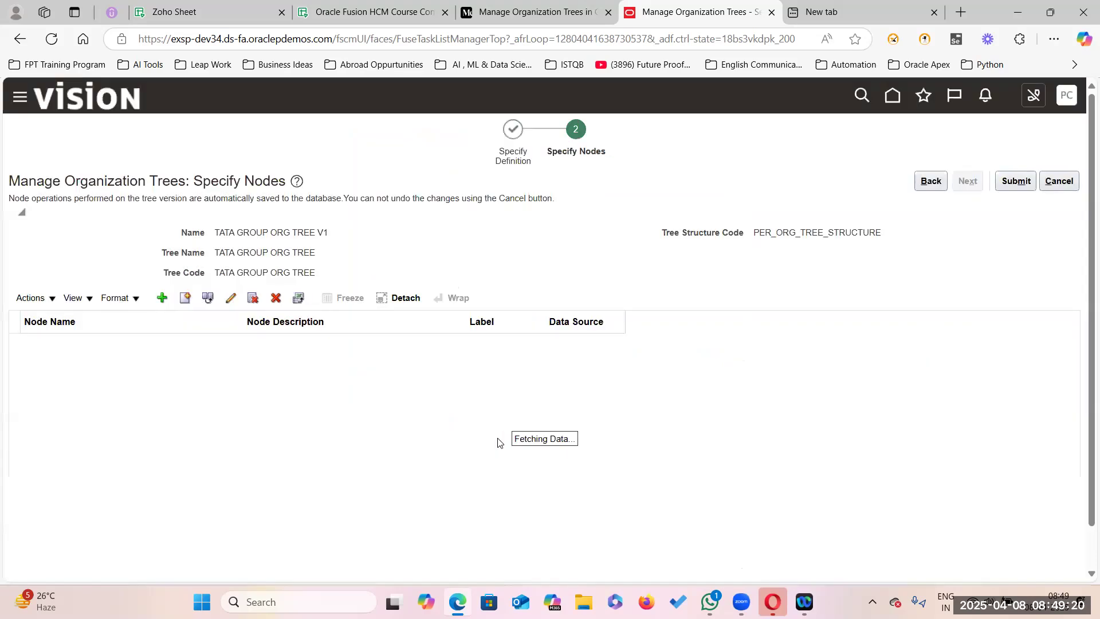
pyautogui.click(84, 438)
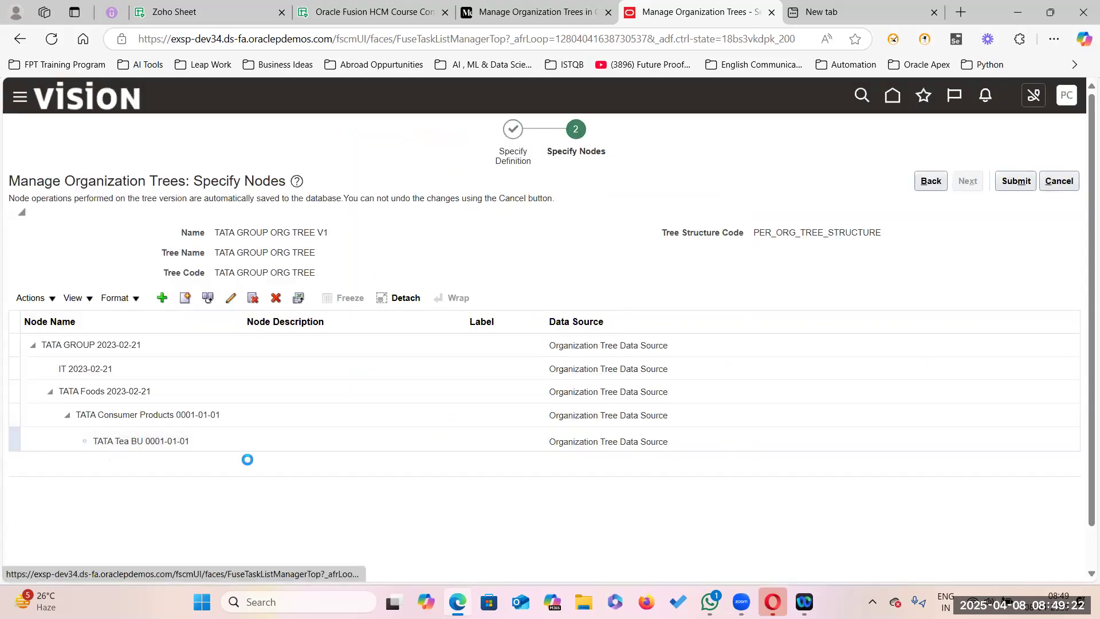
# Step: Start adding a child node under IT and set the organization search's classification to Legal Employer, looked up with Legal%
pyautogui.click(51, 394)
pyautogui.click(84, 369)
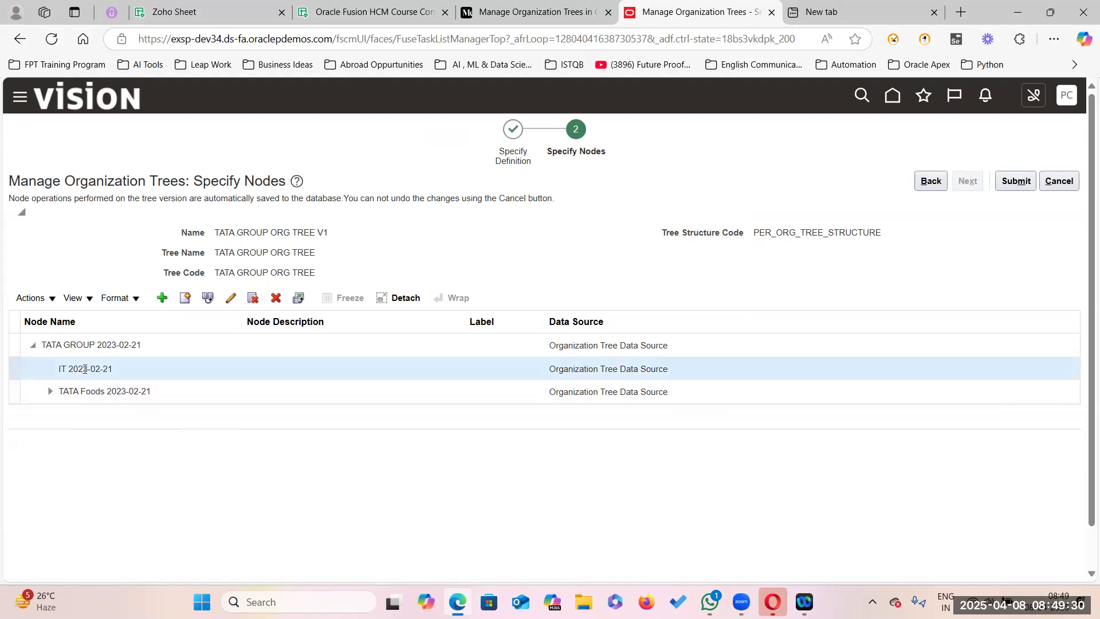
pyautogui.click(163, 297)
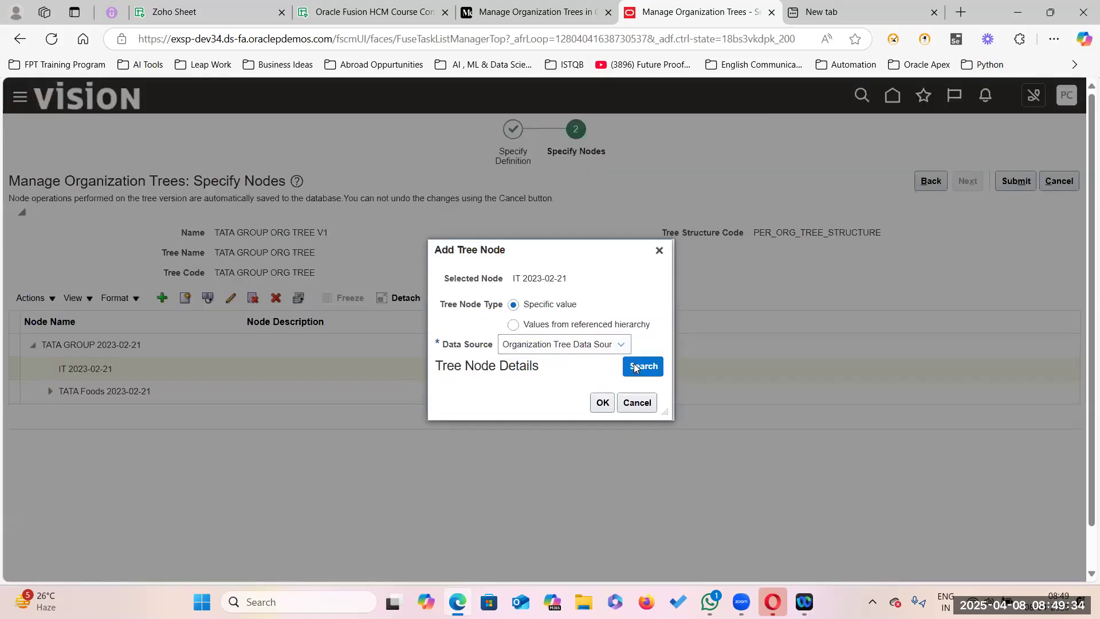
pyautogui.click(635, 367)
pyautogui.click(682, 303)
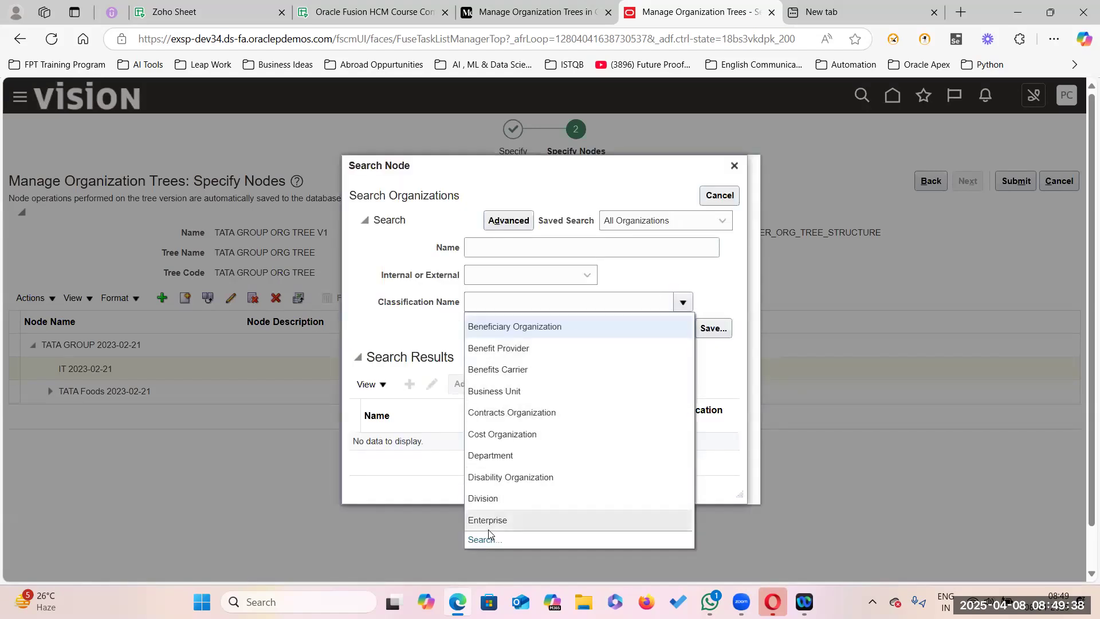
pyautogui.click(484, 539)
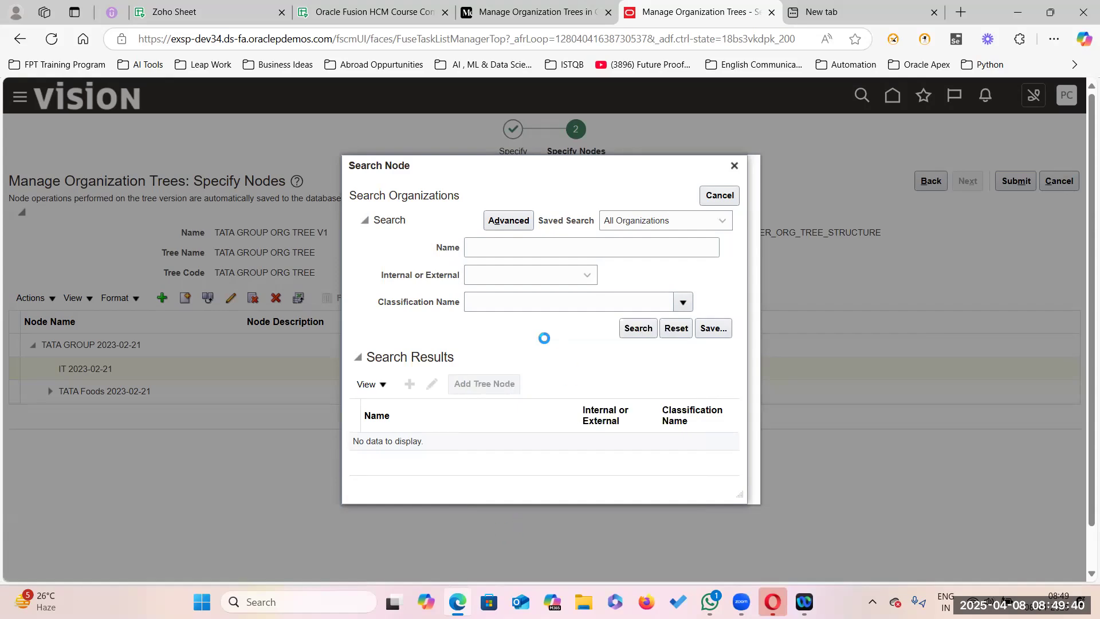
pyautogui.click(484, 299)
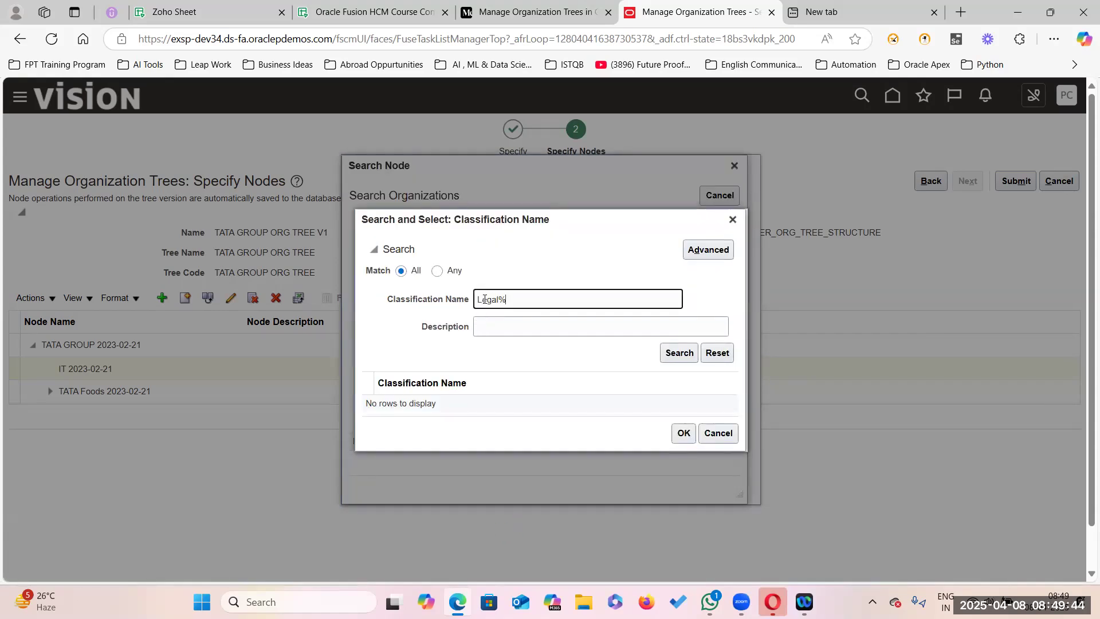
pyautogui.press('Return')
pyautogui.click(369, 393)
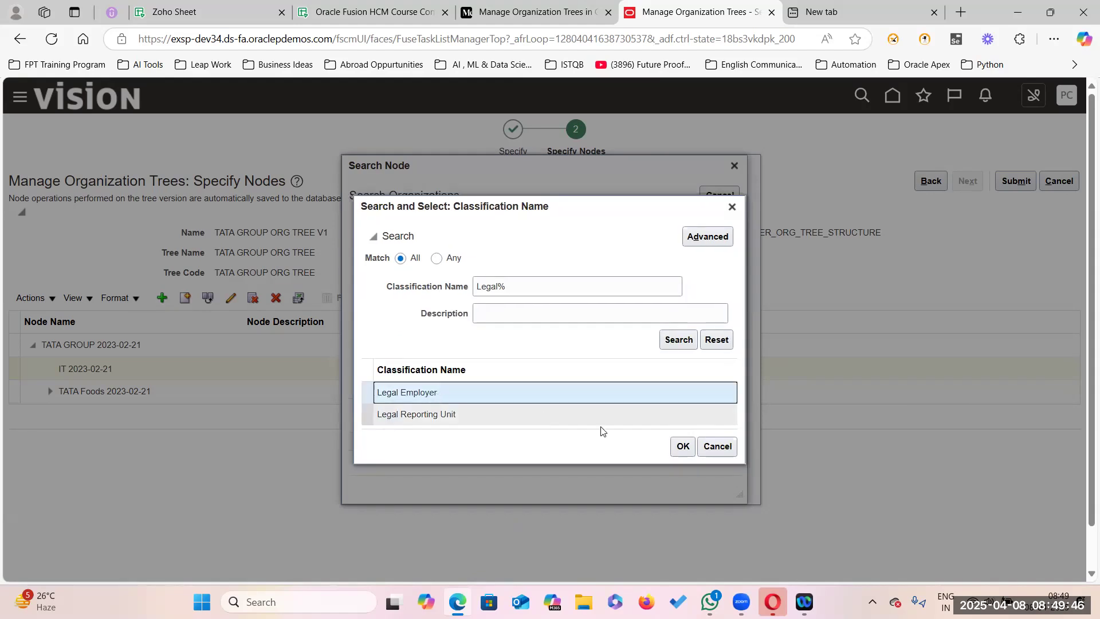
pyautogui.click(682, 447)
# Step: Search the Legal Employer organizations for TCS and add the TCS organization as a child node of IT
pyautogui.click(473, 248)
pyautogui.write('TCS')
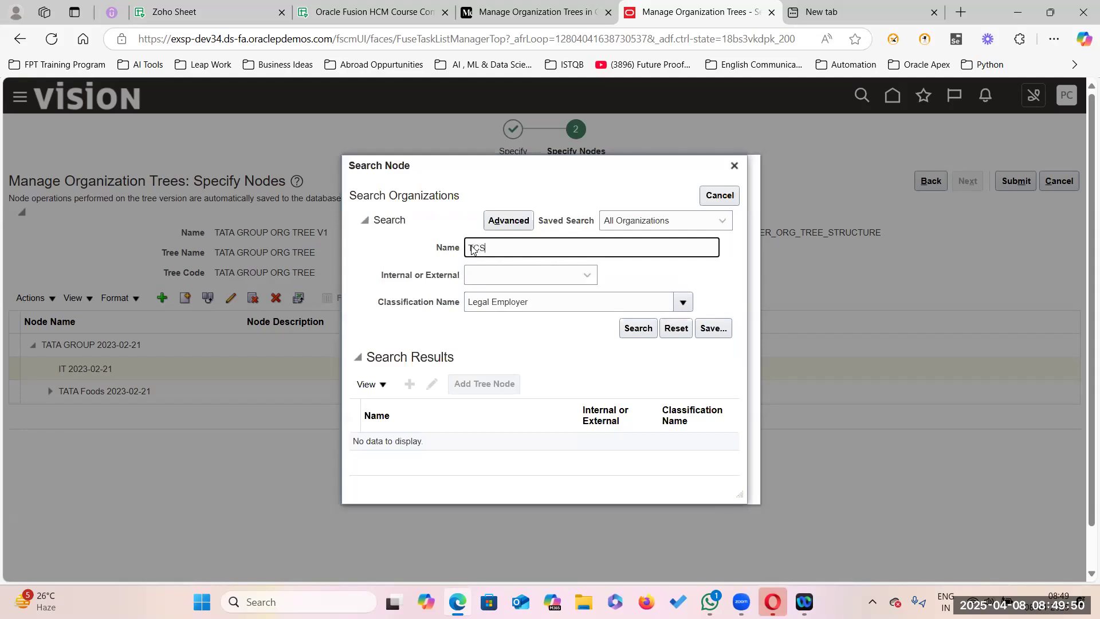
pyautogui.click(635, 327)
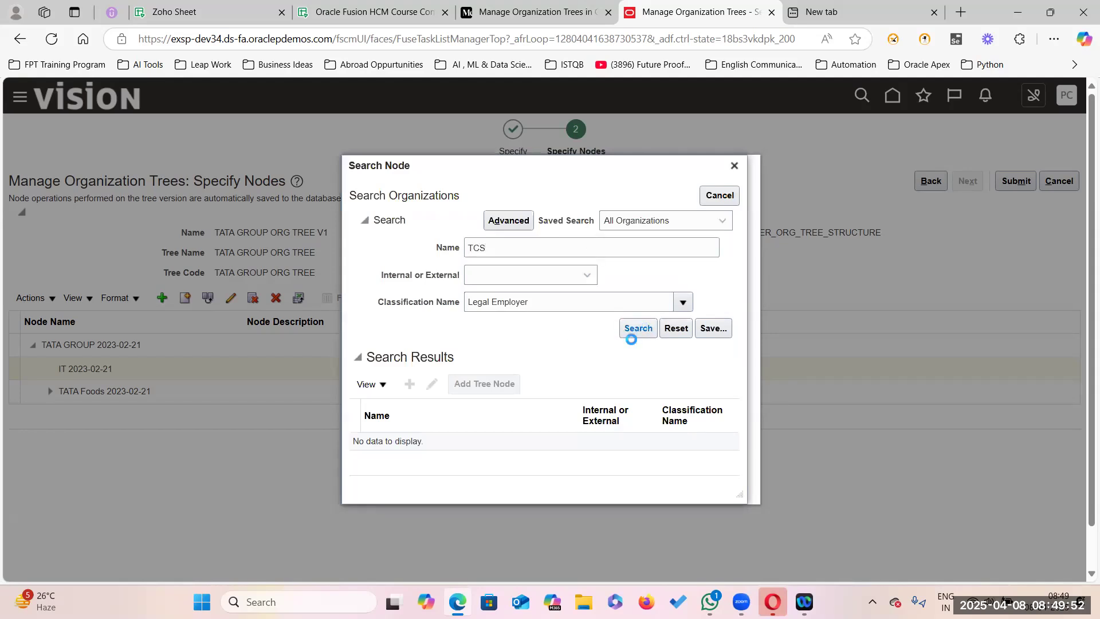
pyautogui.click(487, 429)
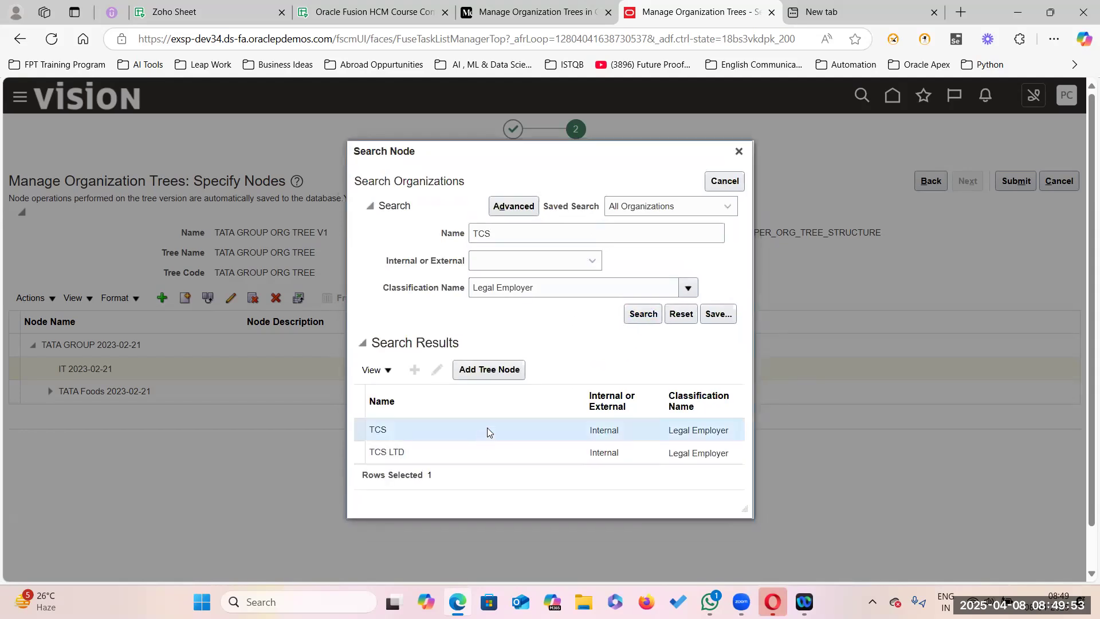
pyautogui.click(495, 373)
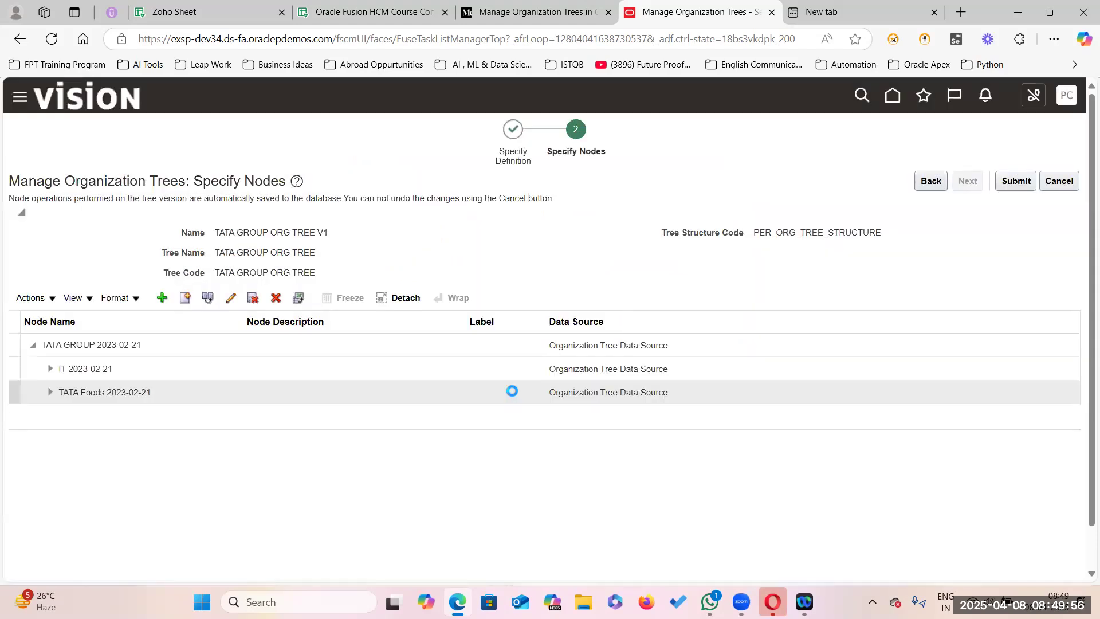
# Step: Expand IT, start adding a child node under TCS and set the organization search's classification to Business Unit
pyautogui.click(50, 368)
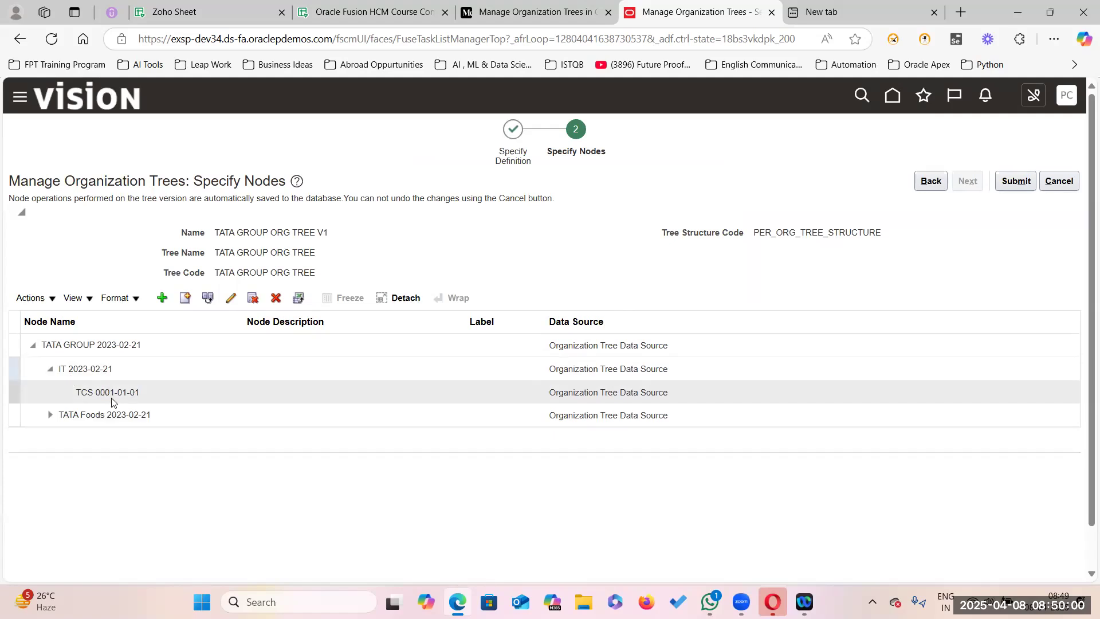
pyautogui.click(187, 395)
pyautogui.click(162, 298)
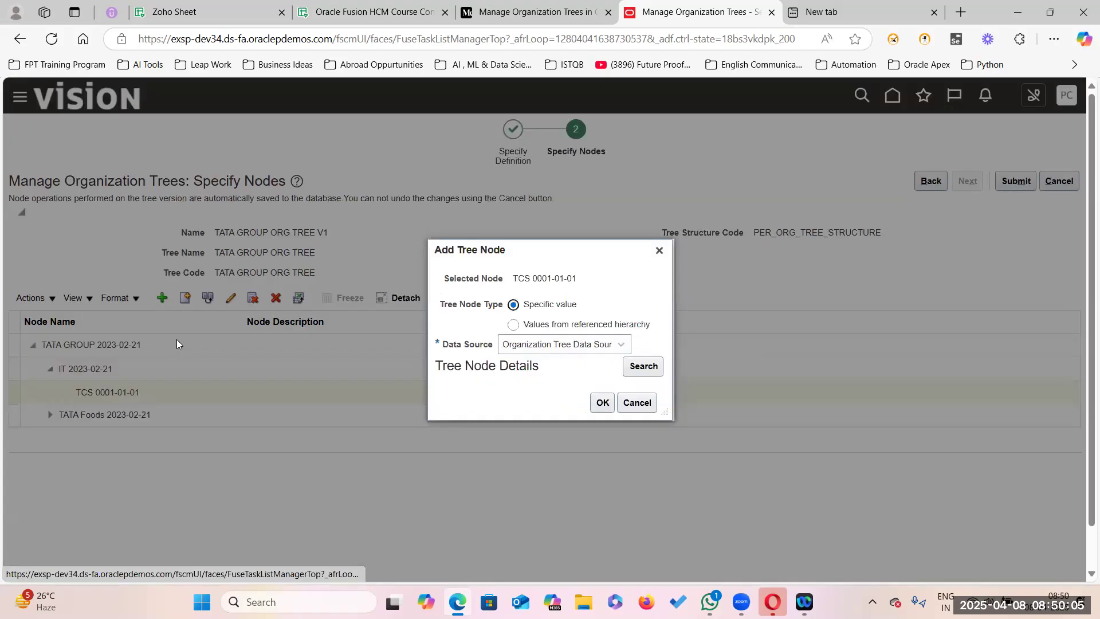
pyautogui.click(644, 367)
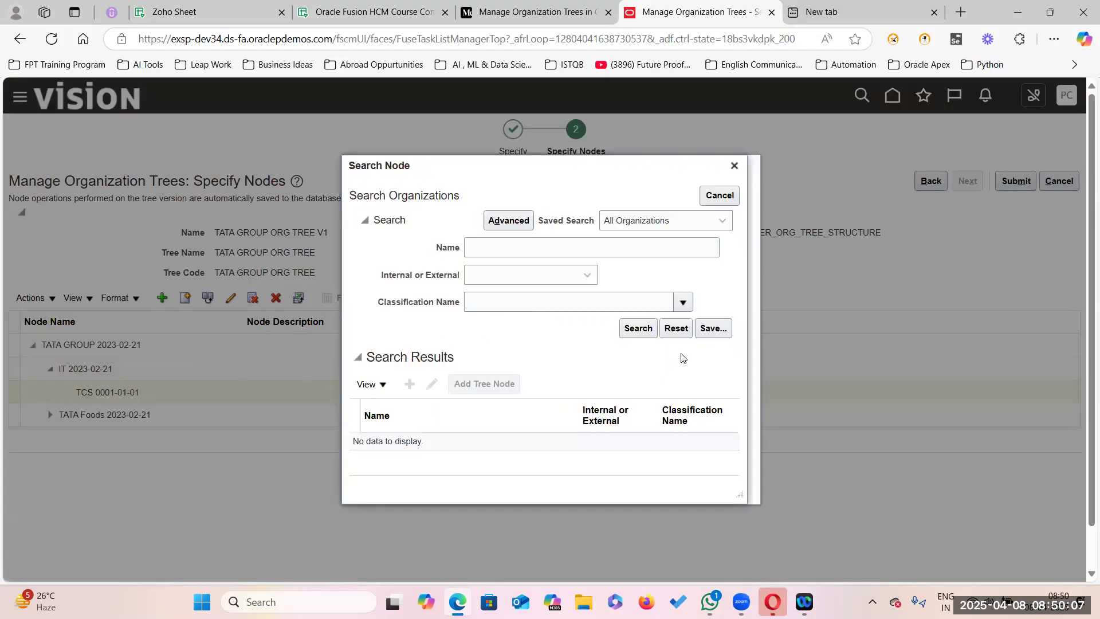
pyautogui.click(681, 302)
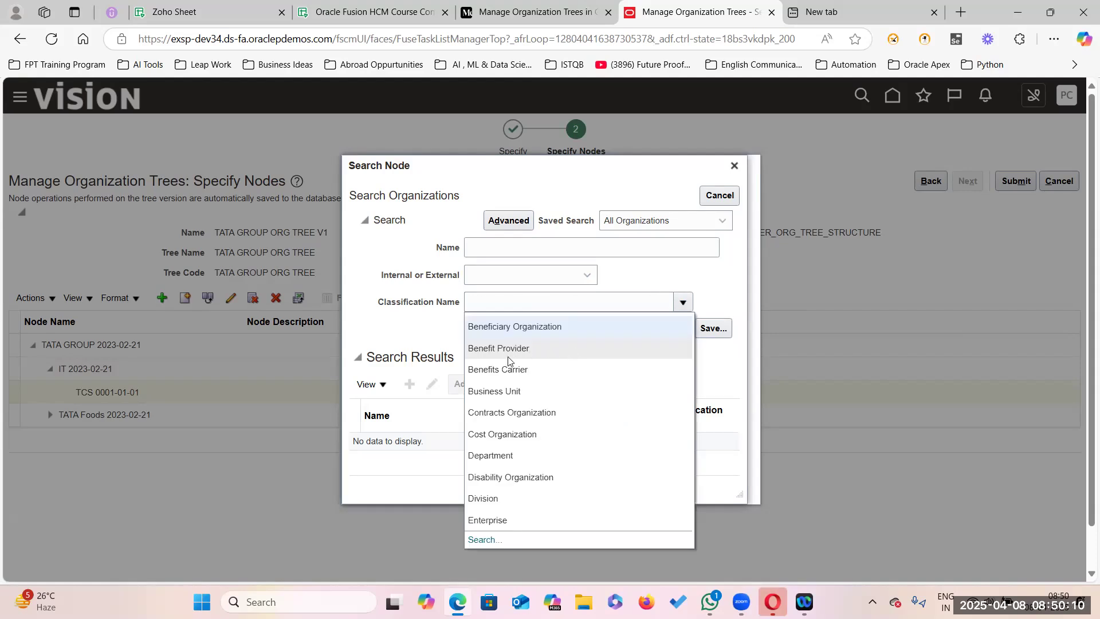
pyautogui.click(515, 393)
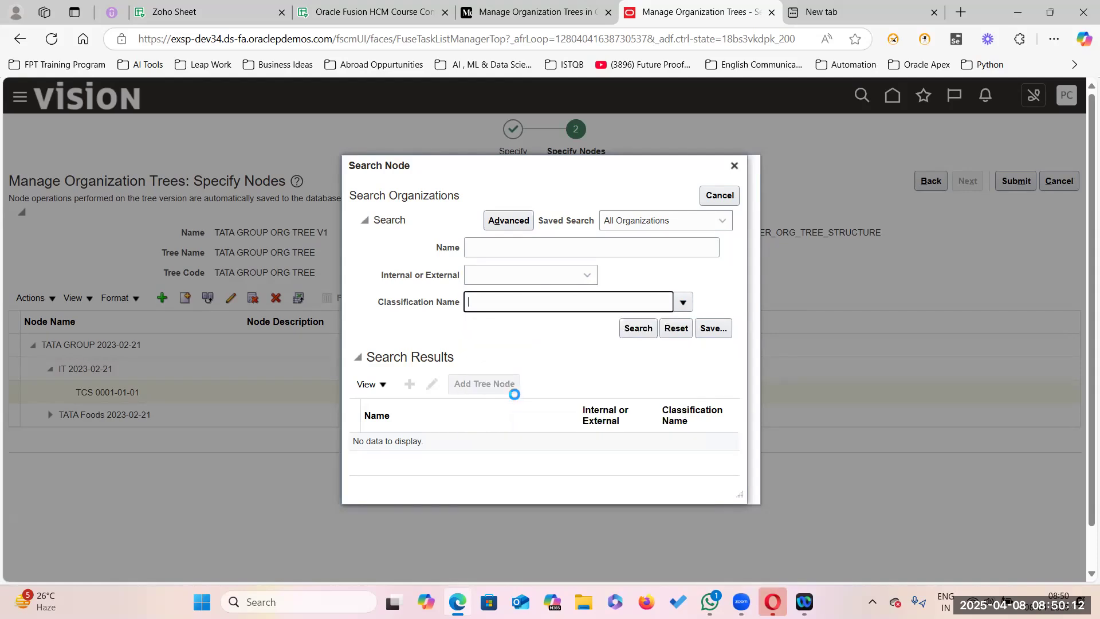
# Step: Search the Business Unit organizations for Tata%, then for Oracle%, and add ORACLE Implementation BU as a child node of TCS
pyautogui.click(489, 247)
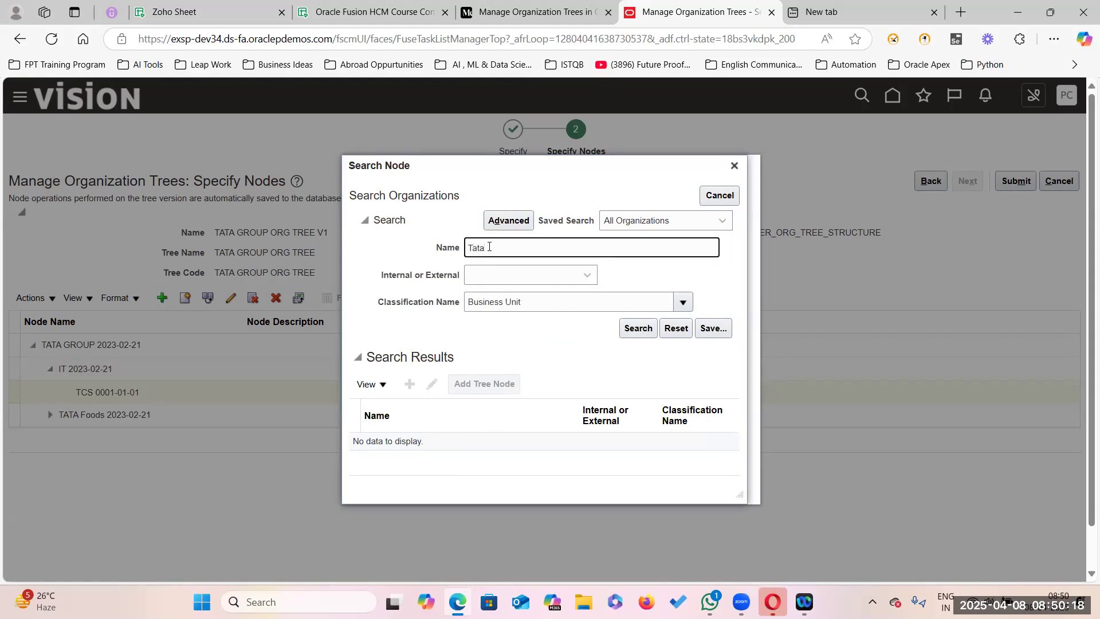
pyautogui.press('Return')
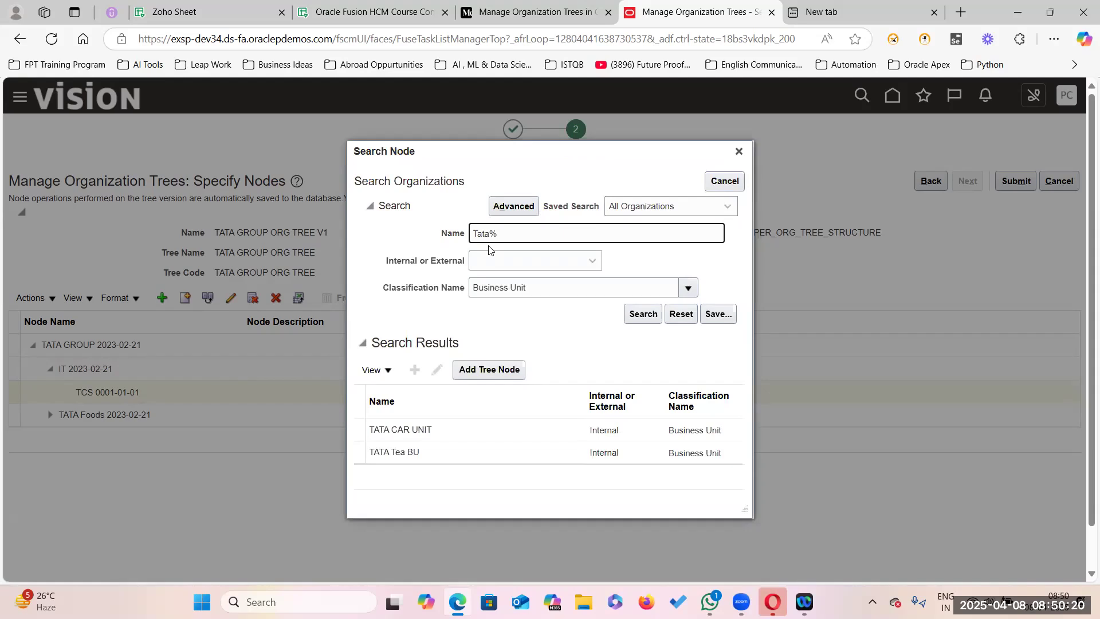
pyautogui.moveTo(512, 226); pyautogui.dragTo(447, 219)
pyautogui.press('BackSpace')
pyautogui.press('Return')
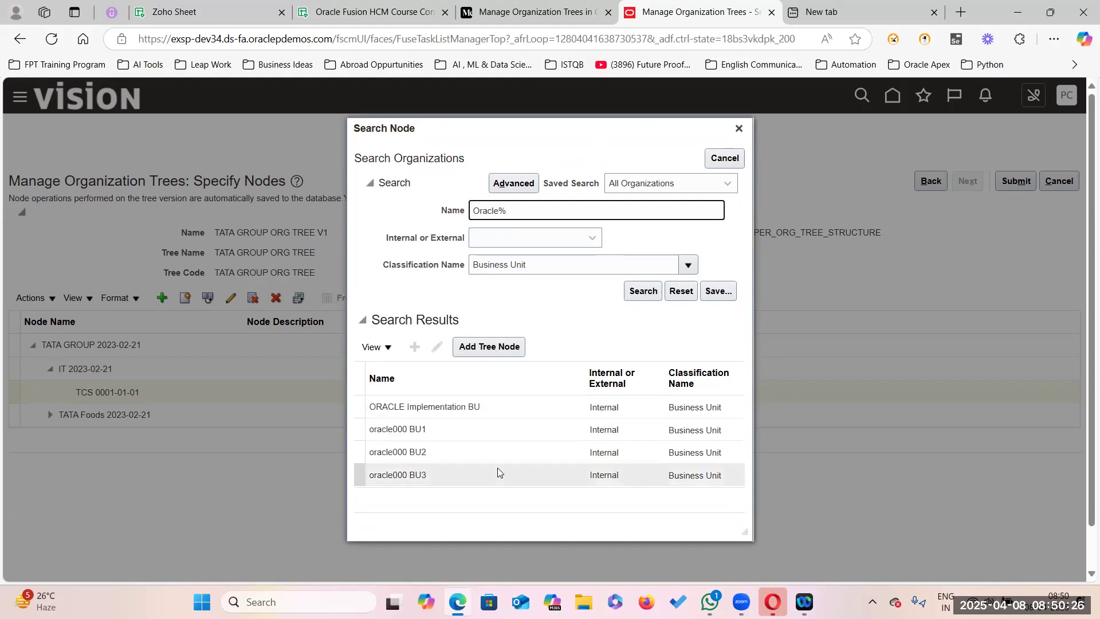
pyautogui.click(401, 407)
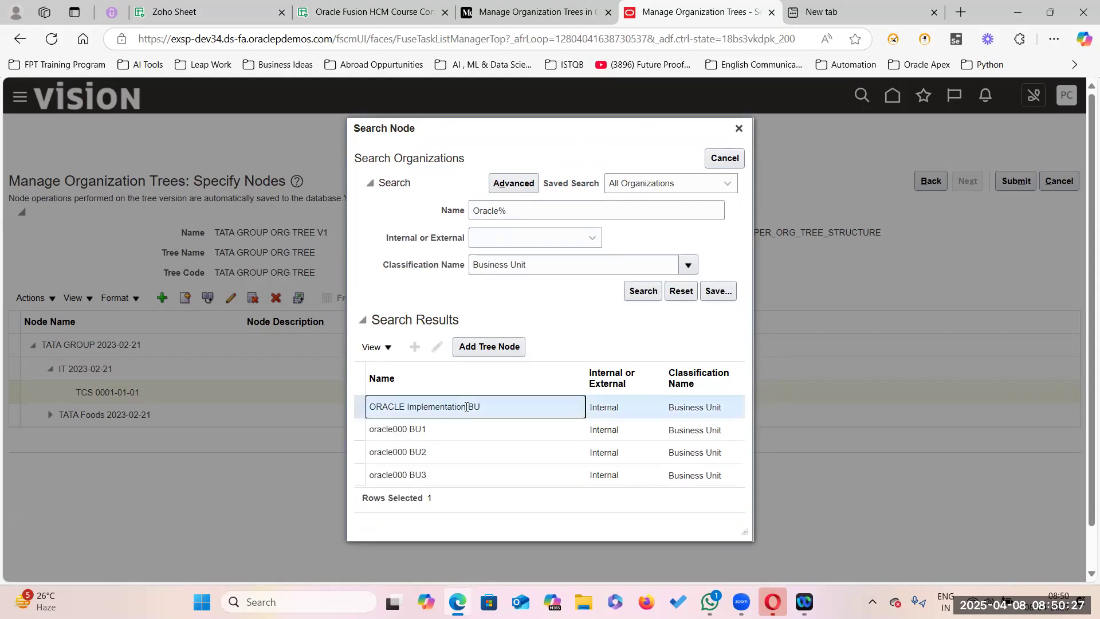
pyautogui.click(468, 346)
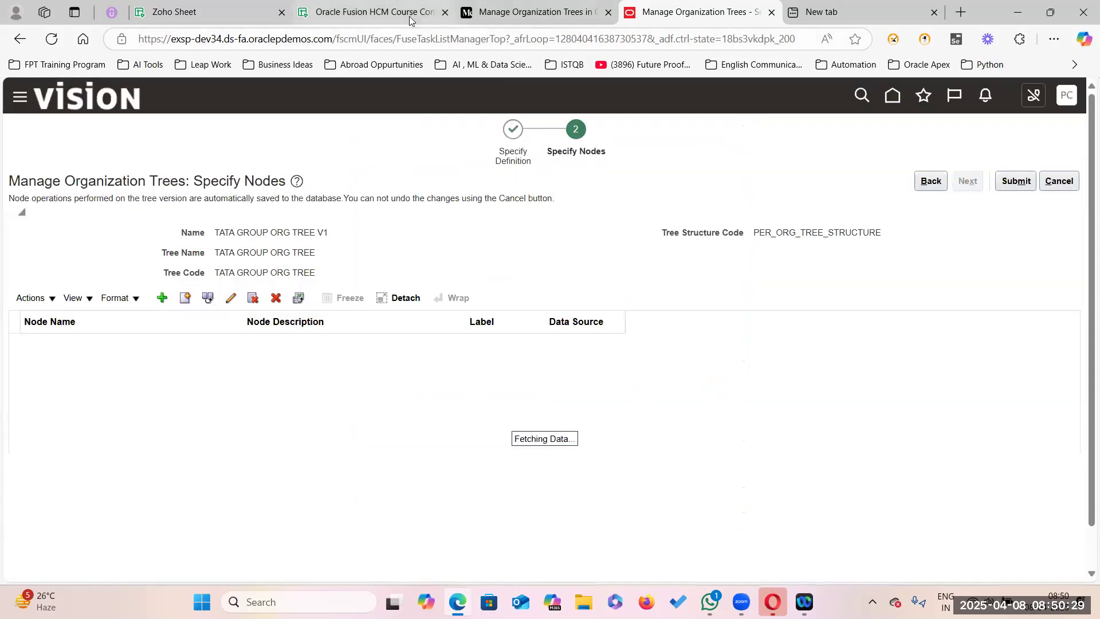
# Step: Expand TCS, select the ORACLE Implementation BU node and check the Example 1 department in the Oracle Fusion HCM Course Content sheet
pyautogui.click(372, 12)
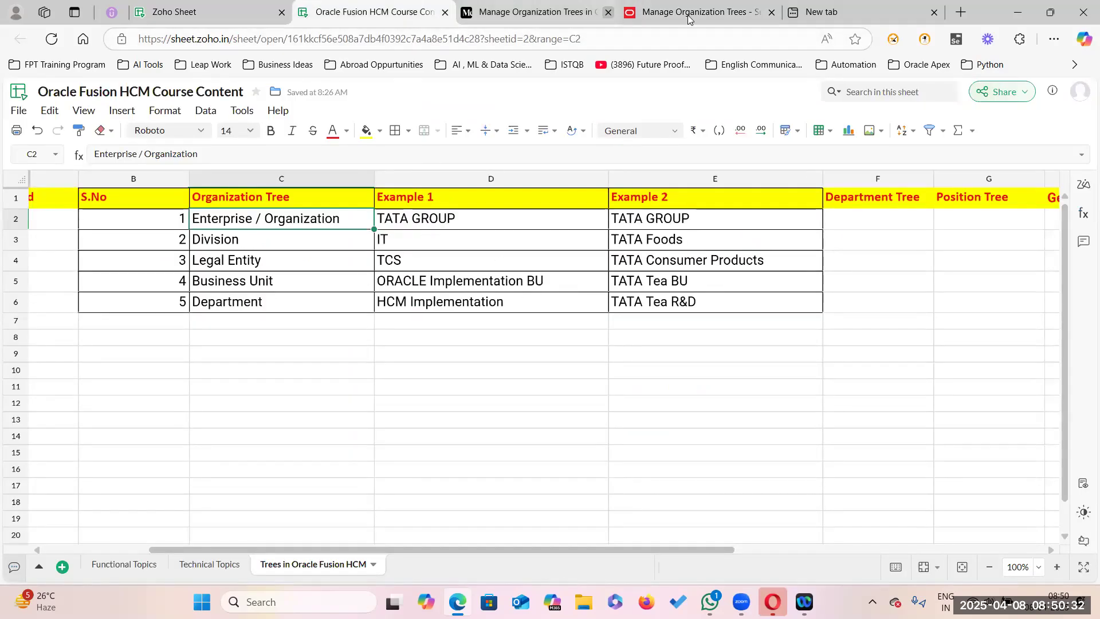
pyautogui.click(628, 18)
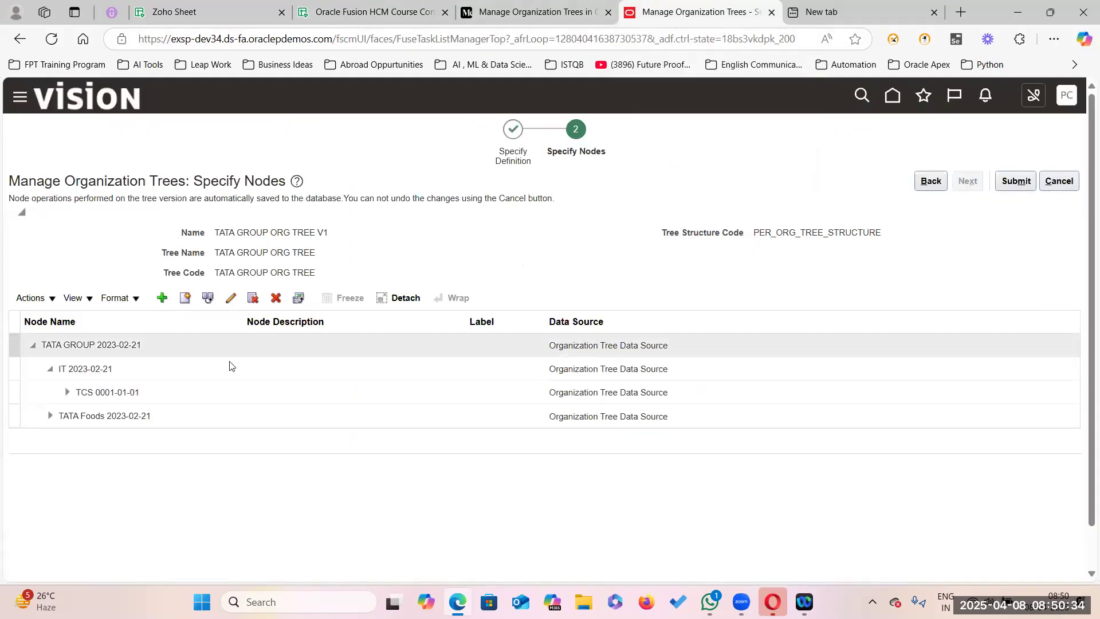
pyautogui.click(67, 392)
pyautogui.click(176, 418)
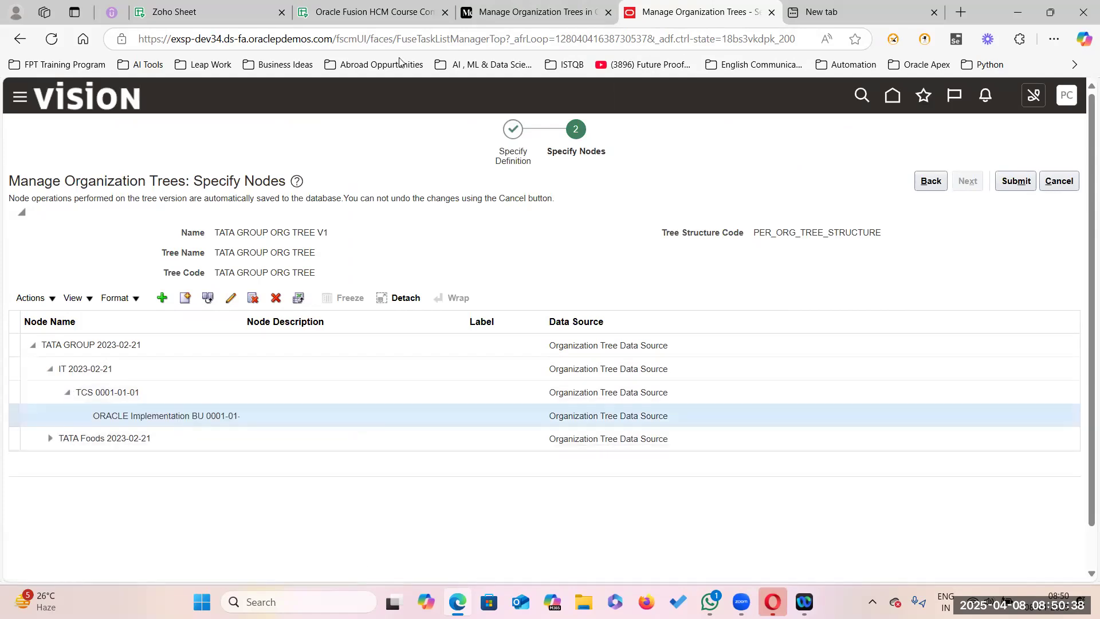
pyautogui.click(400, 16)
pyautogui.click(459, 294)
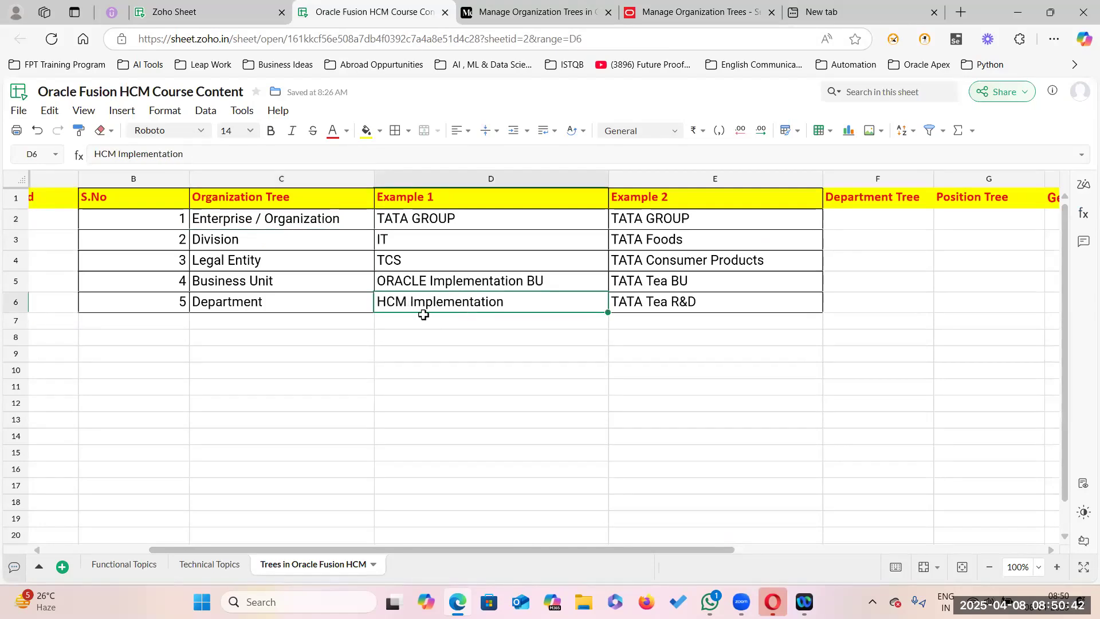
pyautogui.click(695, 12)
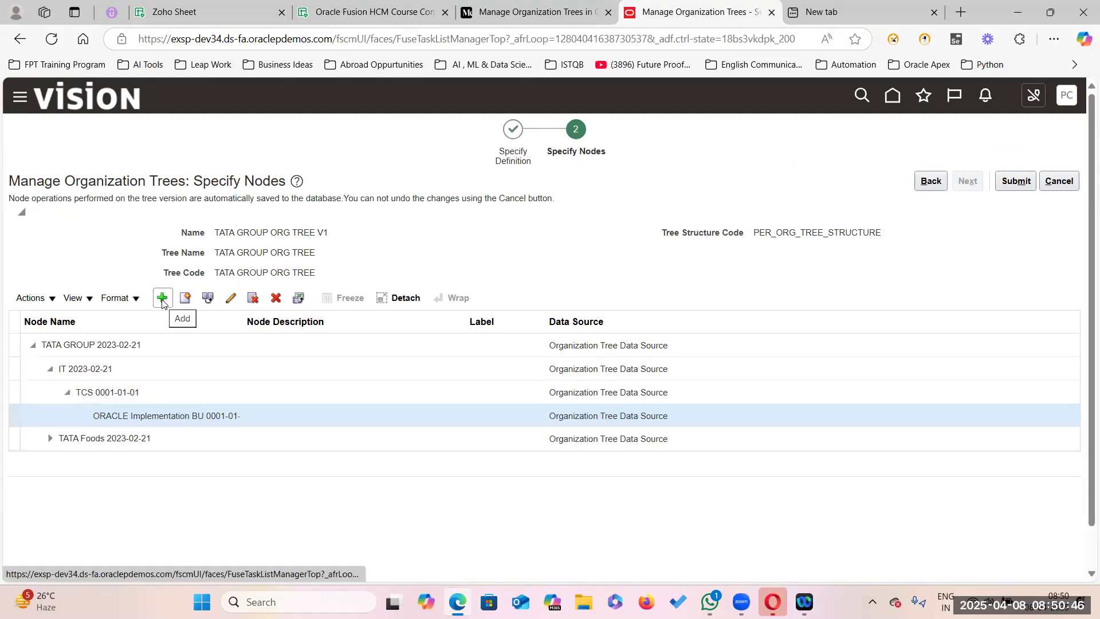
# Step: Start adding a child node under ORACLE Implementation BU and search the Department organizations for HCM%
pyautogui.click(207, 299)
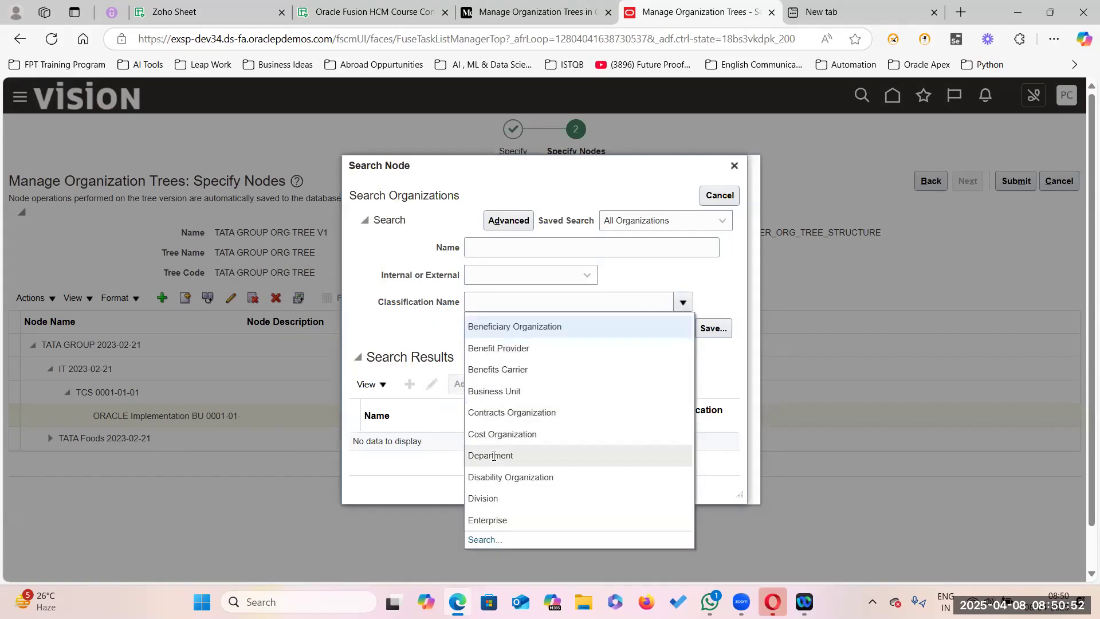
pyautogui.click(493, 455)
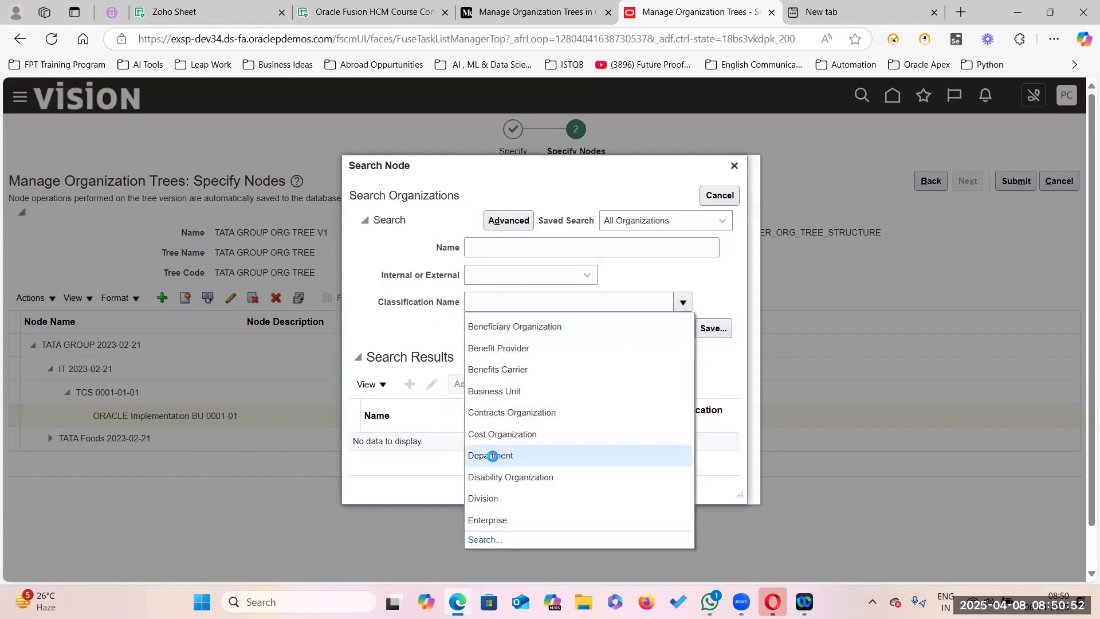
pyautogui.click(484, 242)
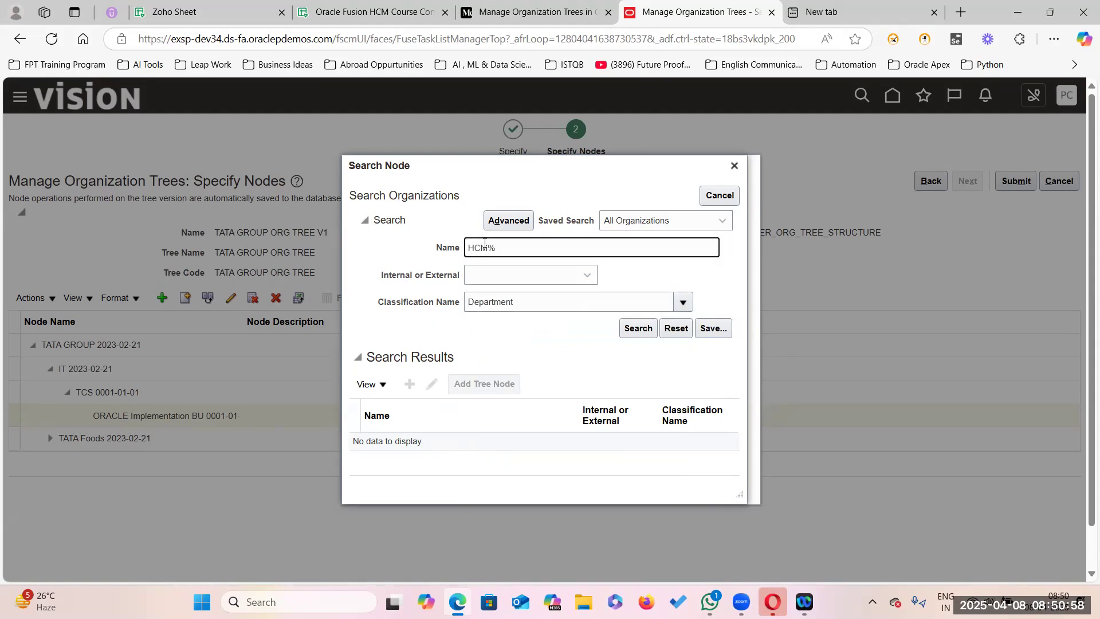
pyautogui.press('Return')
pyautogui.scroll(-5, 579, 455)
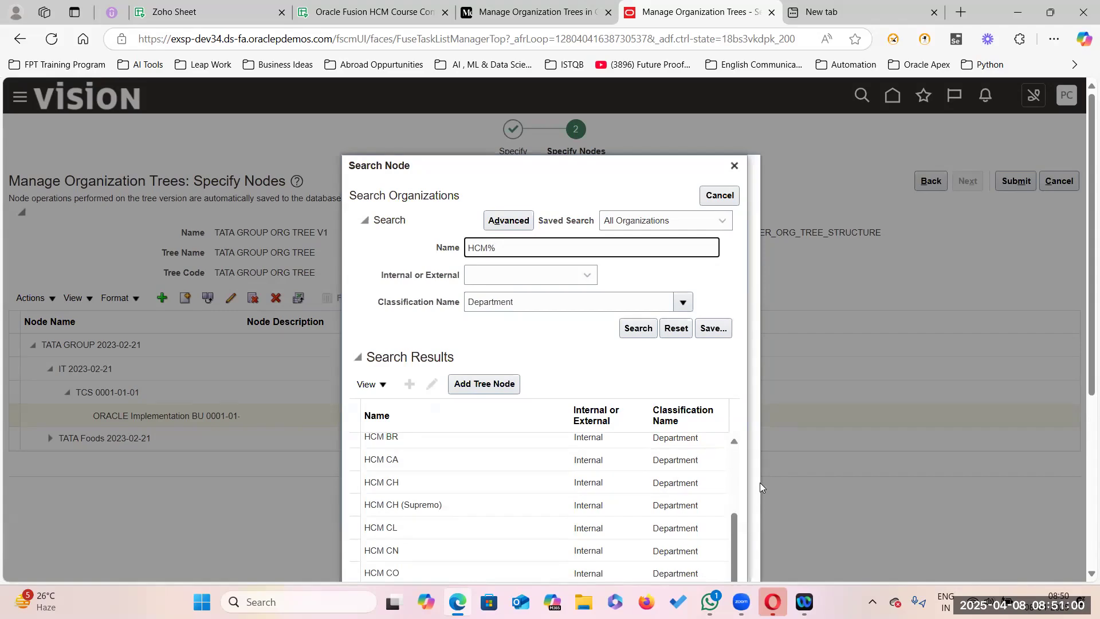
pyautogui.scroll(-4, 759, 482)
pyautogui.scroll(-5, 720, 477)
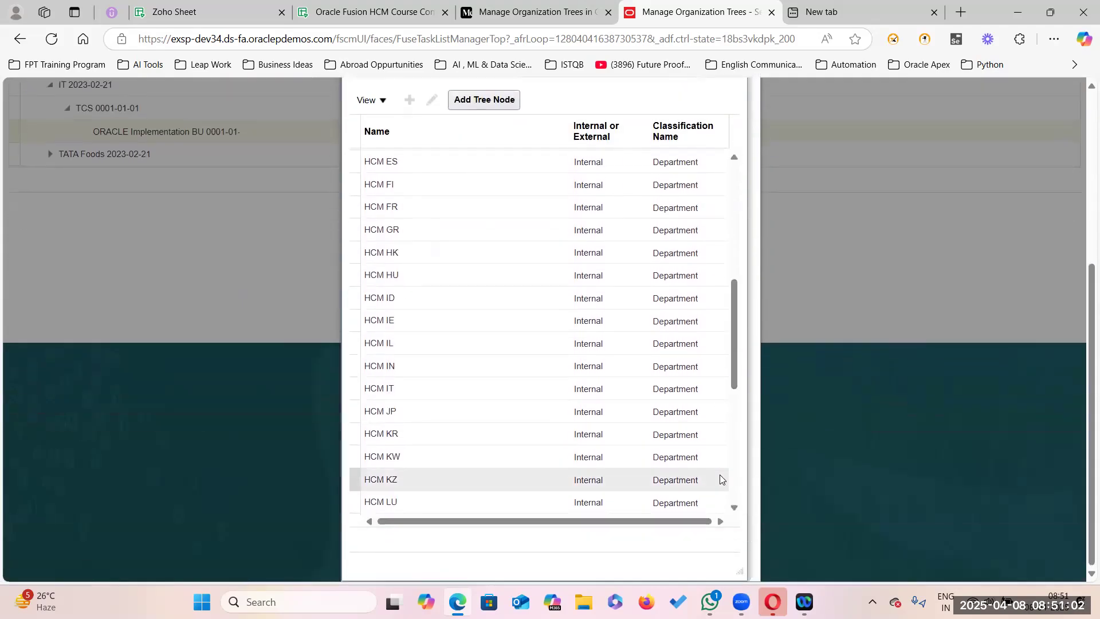
pyautogui.scroll(-5, 687, 458)
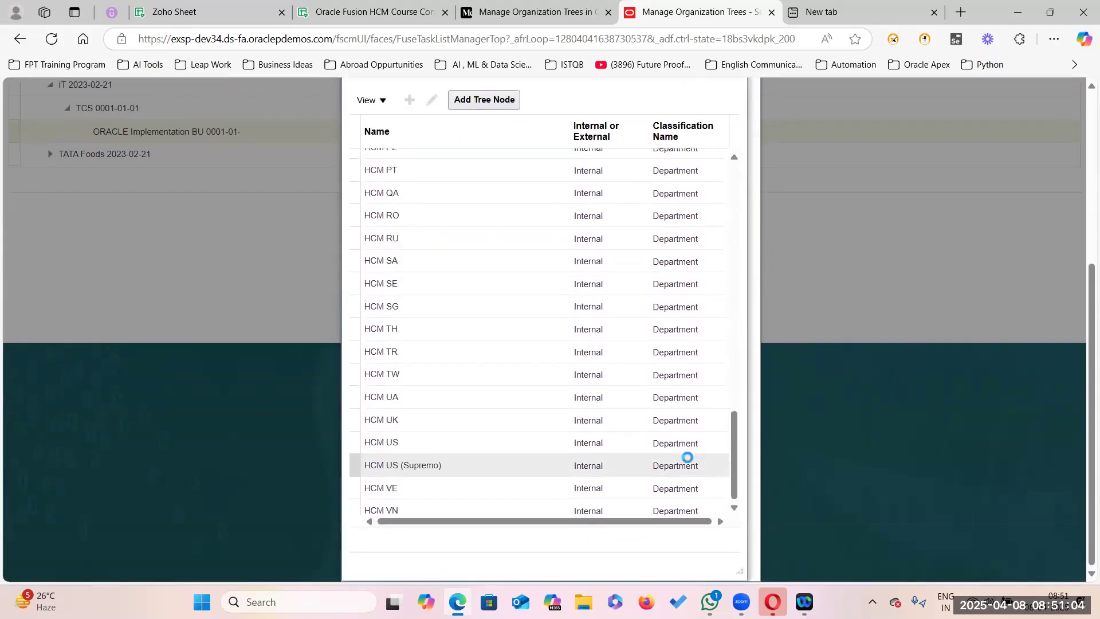
pyautogui.scroll(-1, 687, 456)
pyautogui.scroll(15, 653, 429)
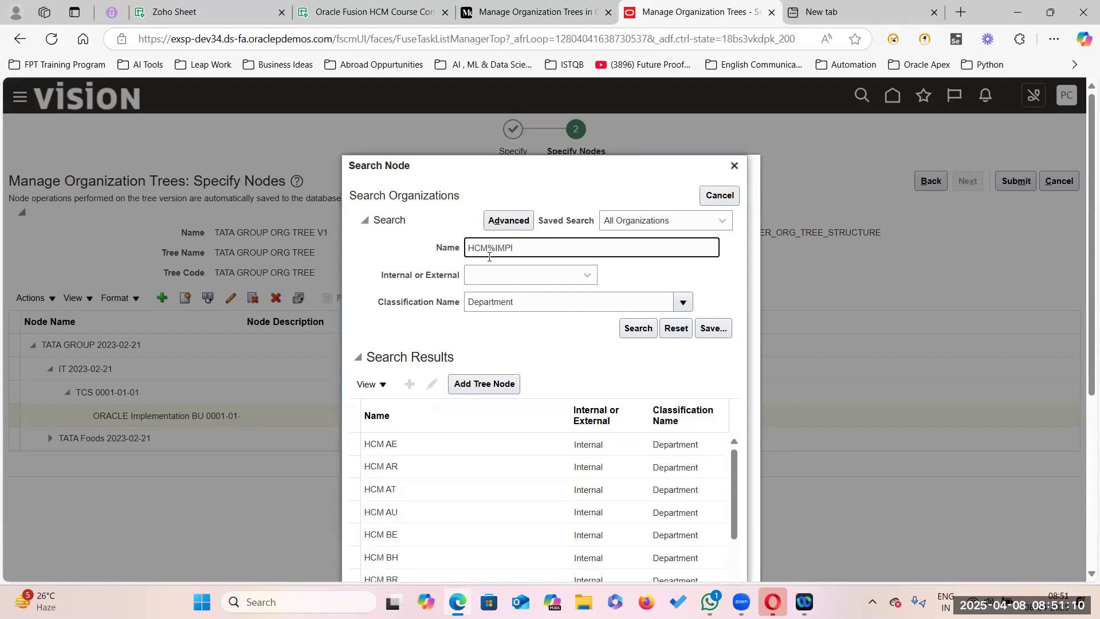
# Step: Search the departments for TATA%HCM%, add TATA HCM Implementation Dept under ORACLE Implementation BU and expand that branch
pyautogui.press('BackSpace')
pyautogui.press('BackSpace')
pyautogui.press('BackSpace')
pyautogui.press('BackSpace')
pyautogui.press('BackSpace')
pyautogui.press('BackSpace')
pyautogui.press('BackSpace')
pyautogui.press('Return')
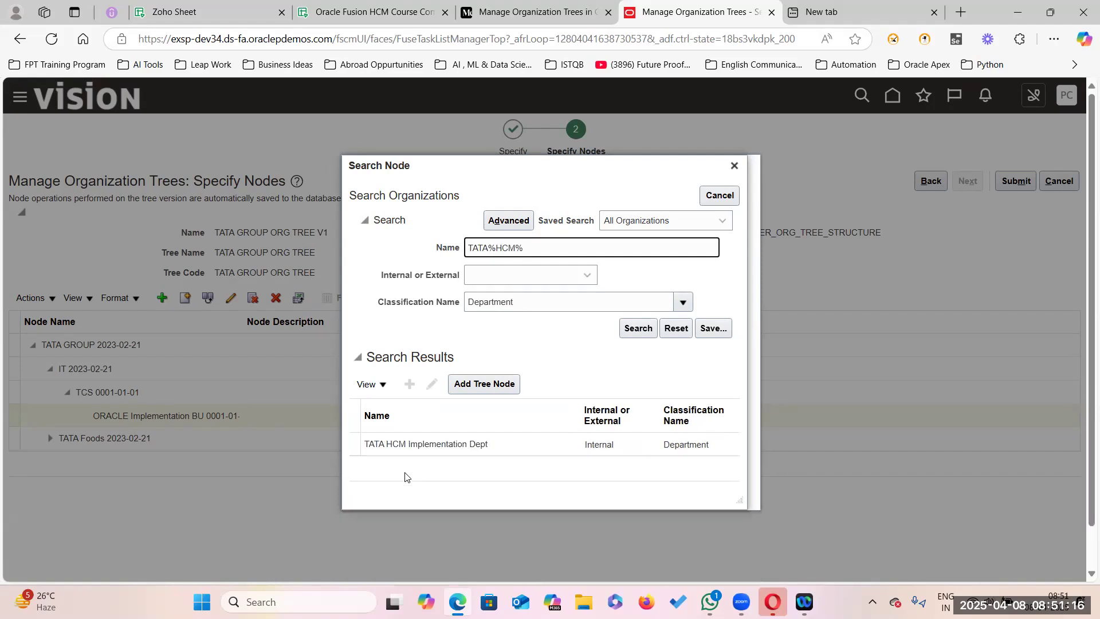
pyautogui.click(462, 440)
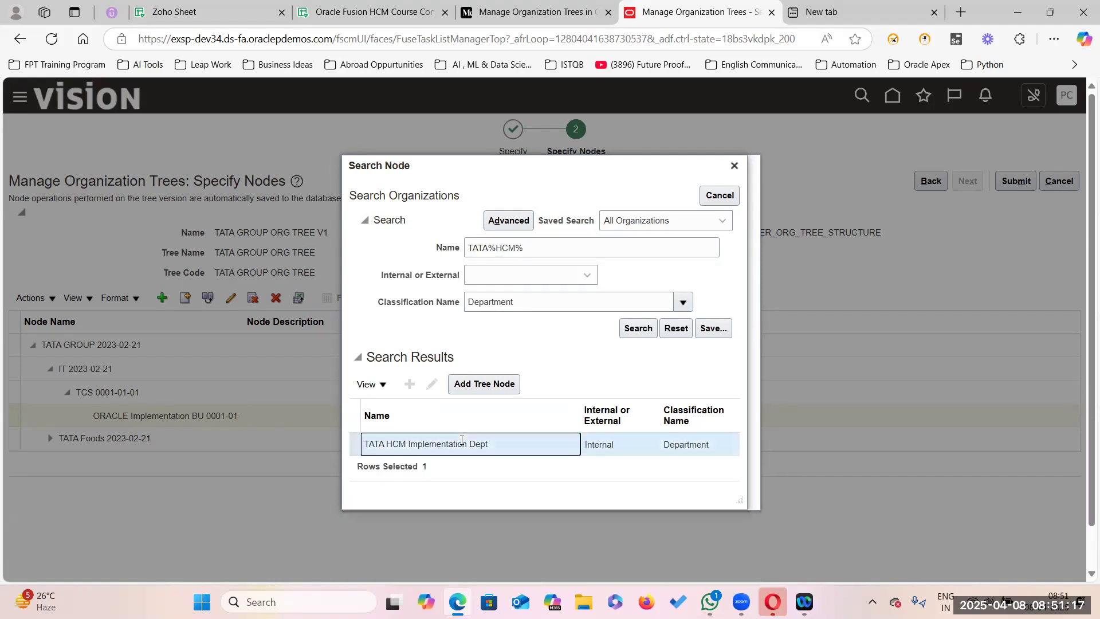
pyautogui.click(479, 388)
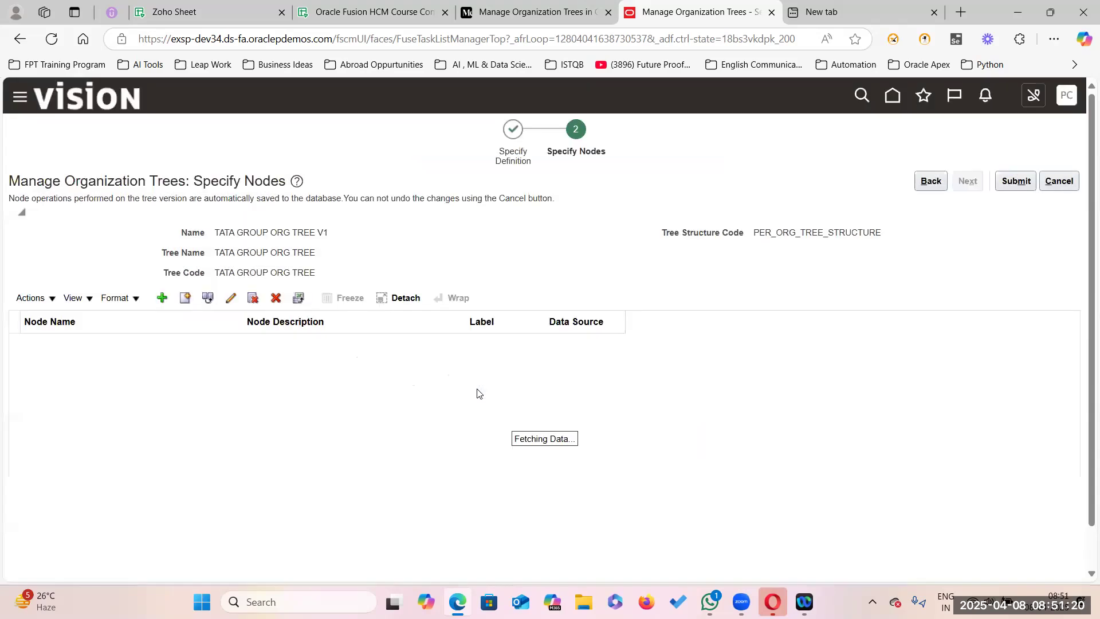
pyautogui.click(83, 416)
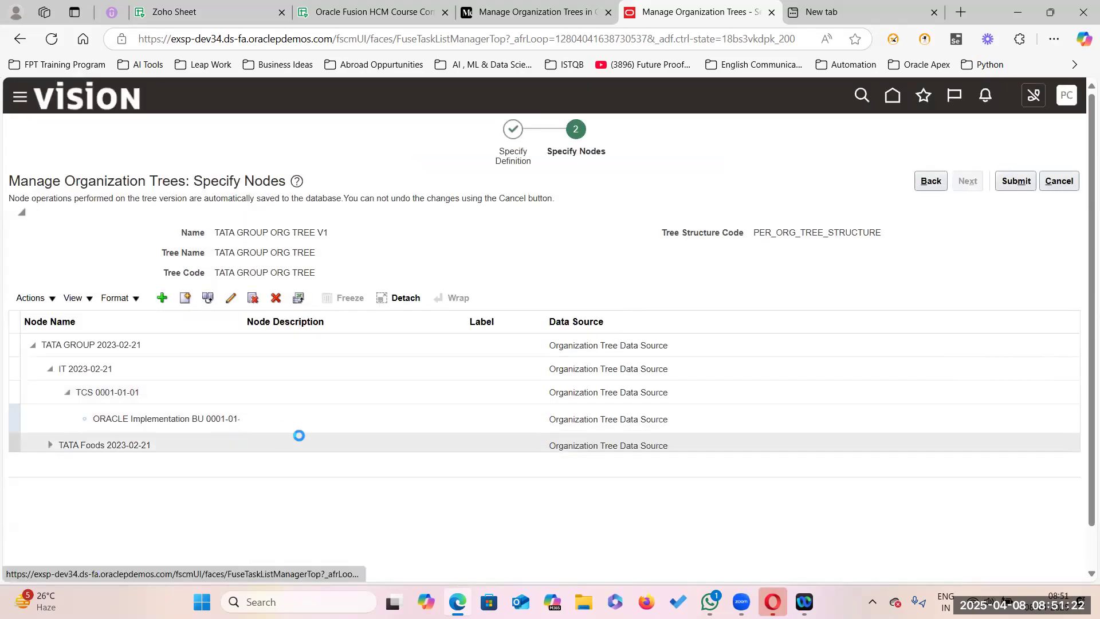
# Step: Review the IT and TATA Foods branches by collapsing and expanding their nodes down to department level
pyautogui.click(51, 371)
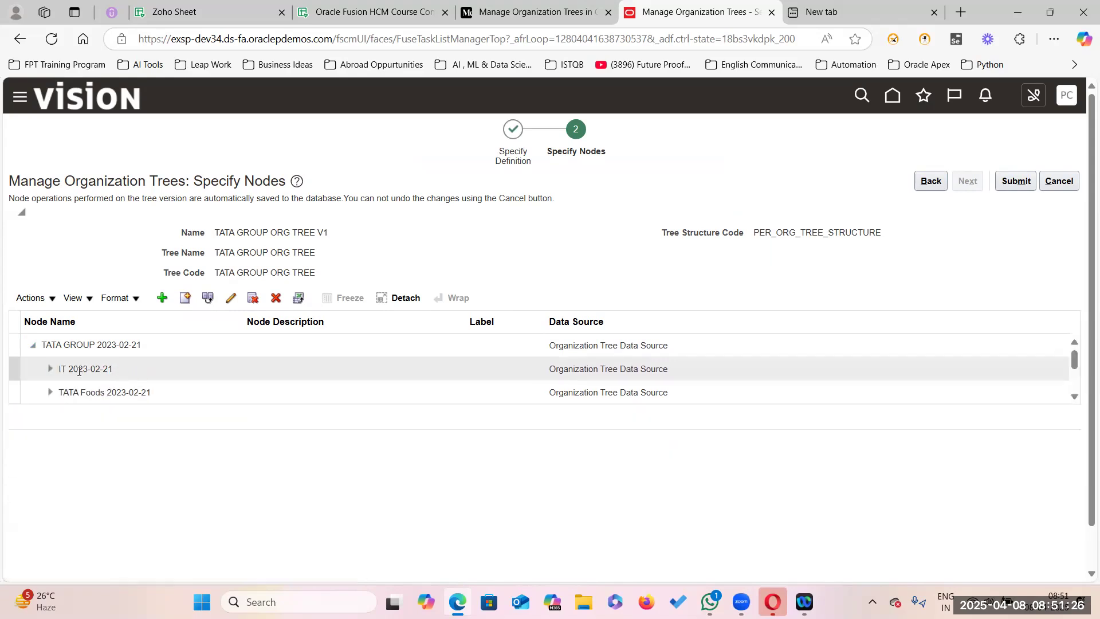
pyautogui.click(51, 370)
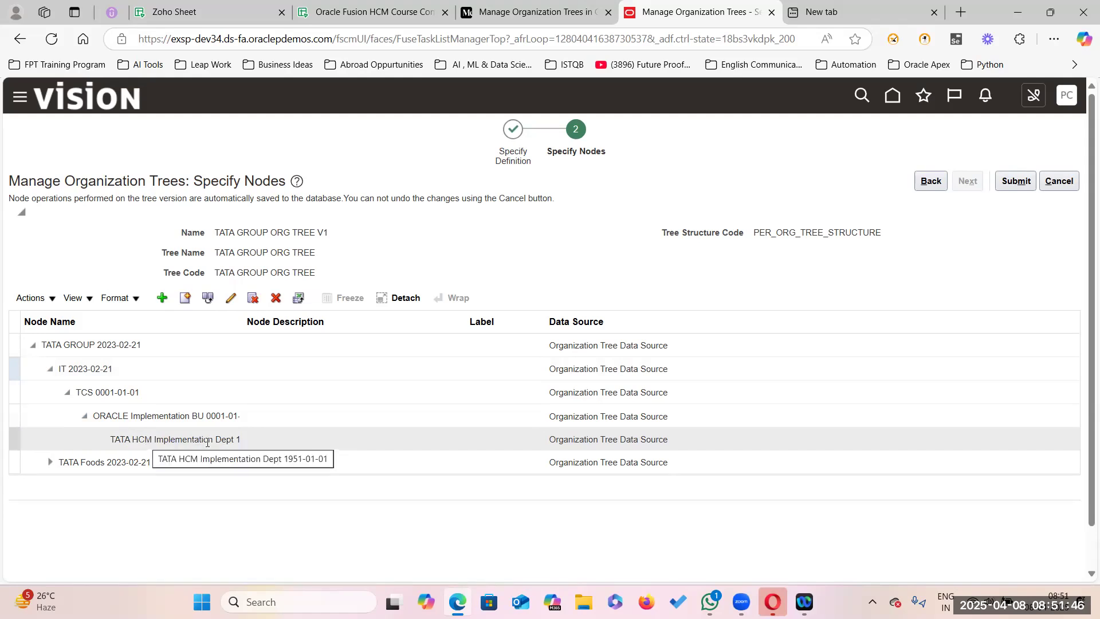
pyautogui.click(50, 369)
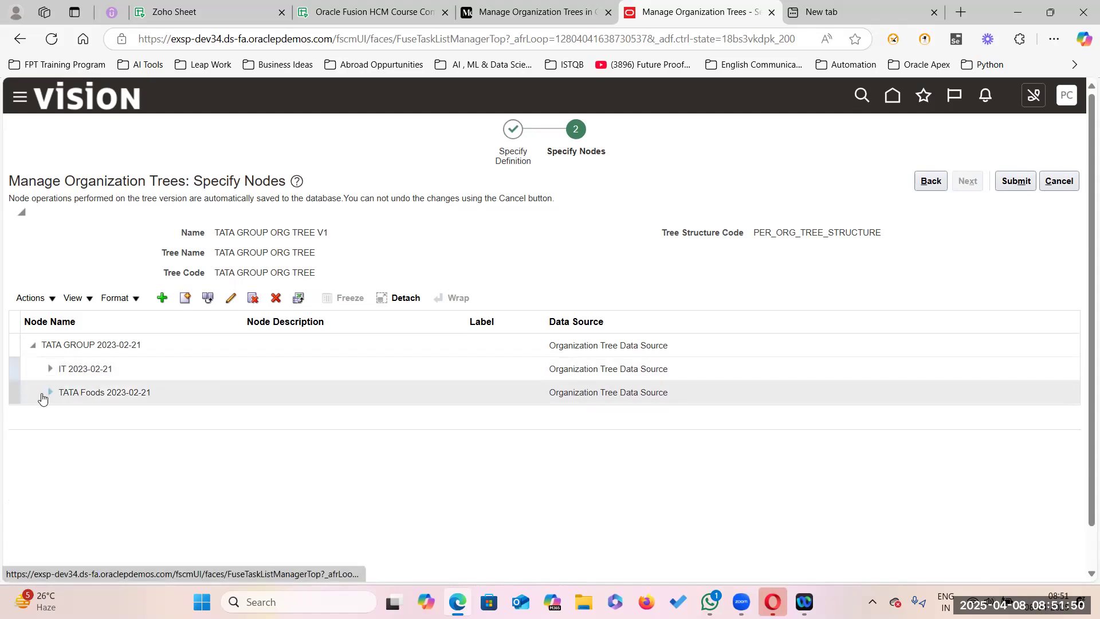
pyautogui.click(49, 393)
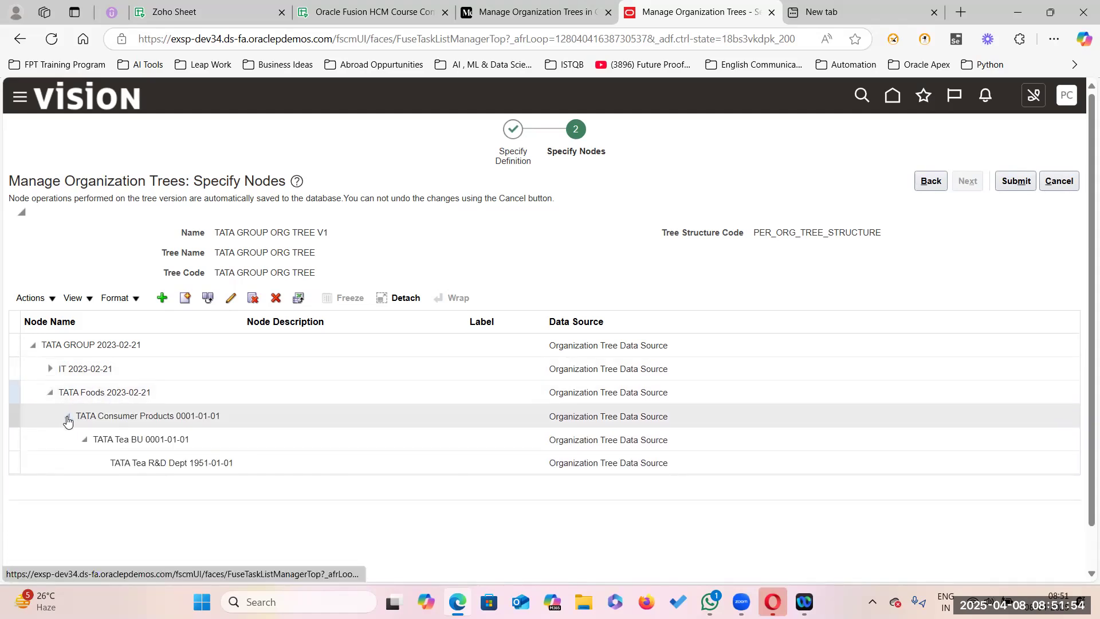
pyautogui.click(67, 418)
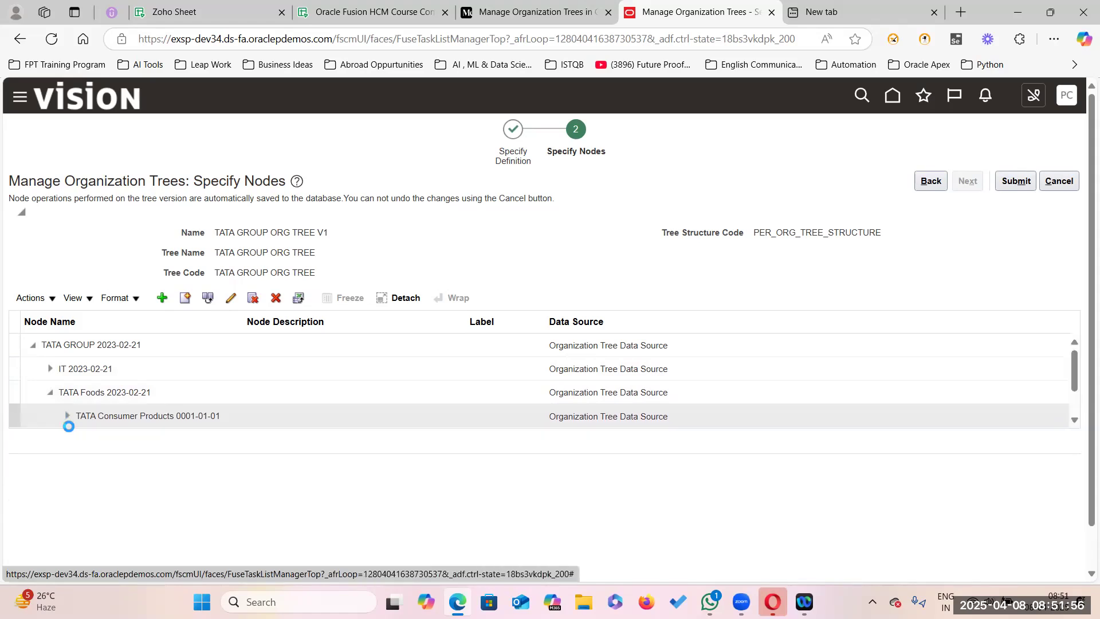
pyautogui.click(67, 417)
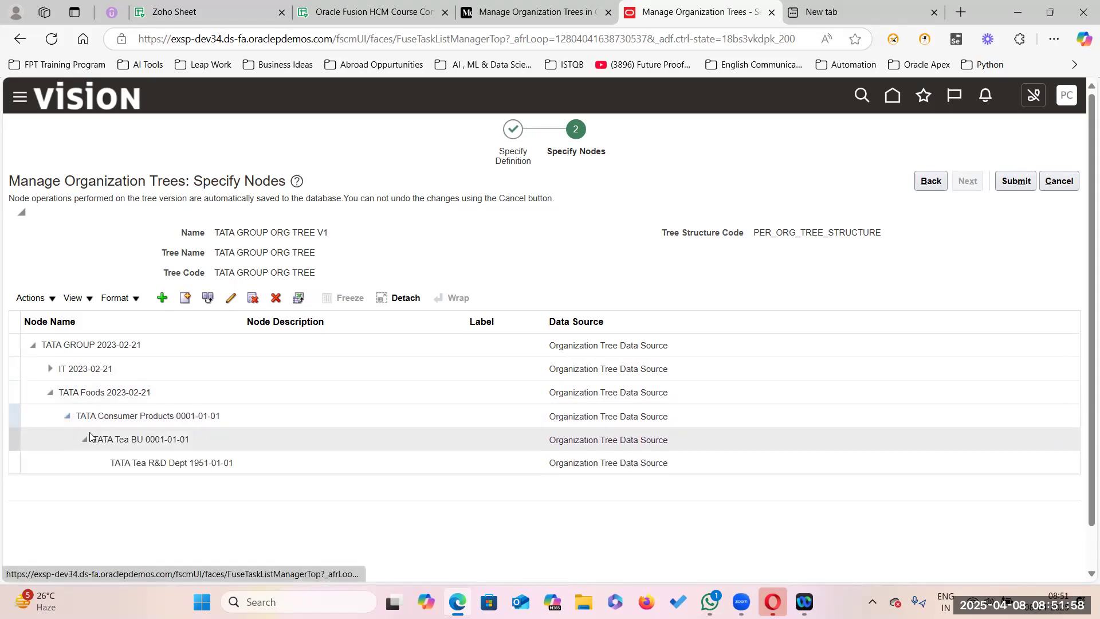
pyautogui.click(87, 440)
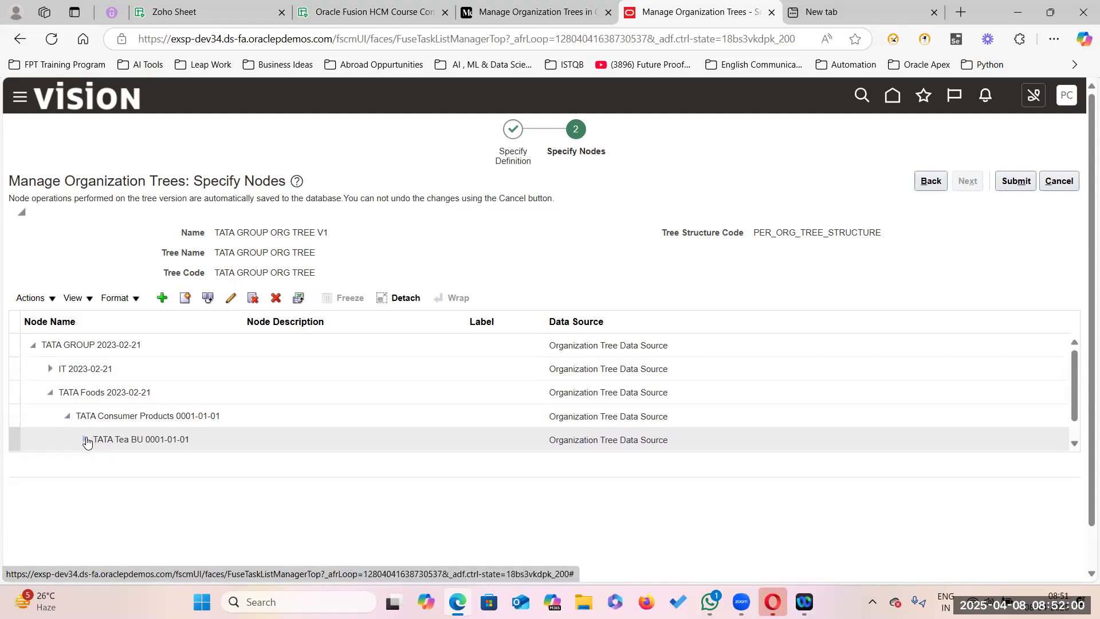
pyautogui.click(86, 440)
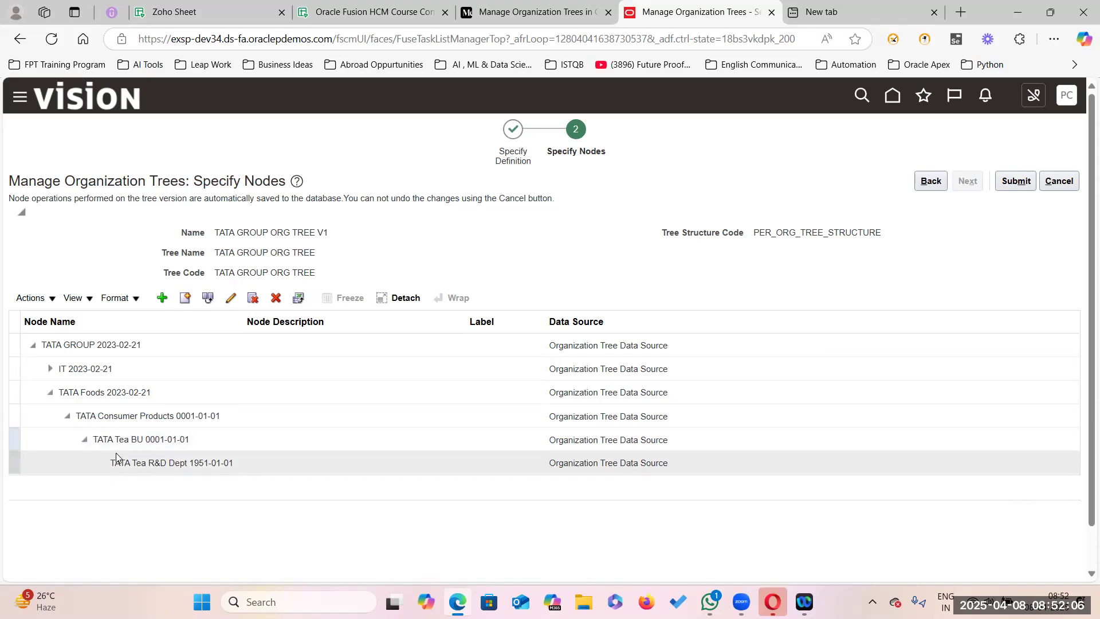
pyautogui.click(84, 439)
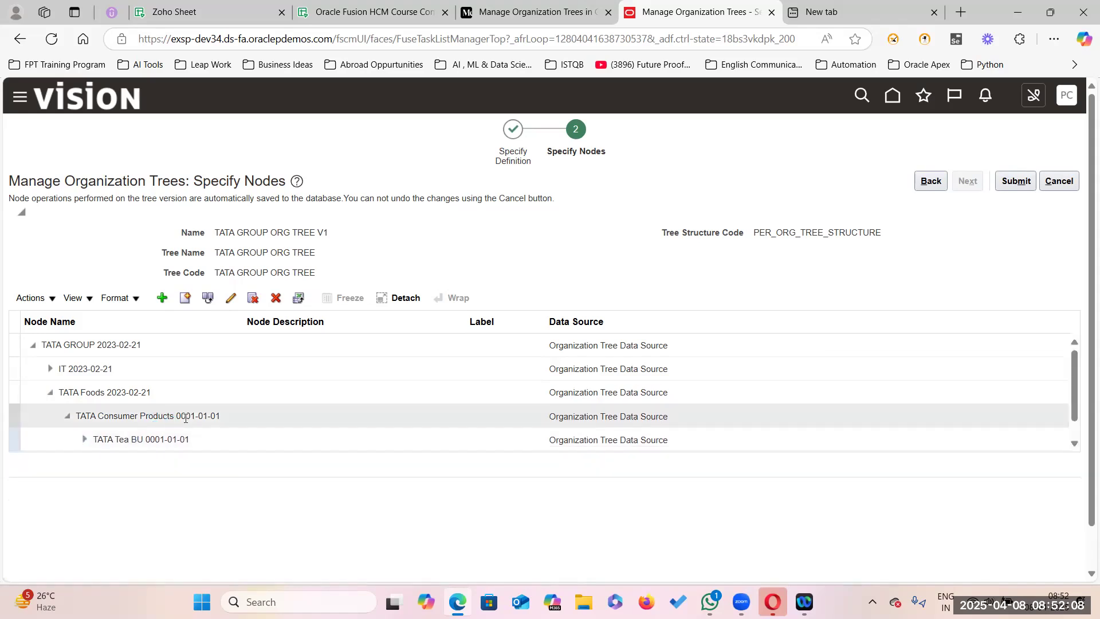
# Step: Search the Business Unit organizations for TATA% as possible child nodes of TATA Consumer Products, without adding any
pyautogui.click(184, 418)
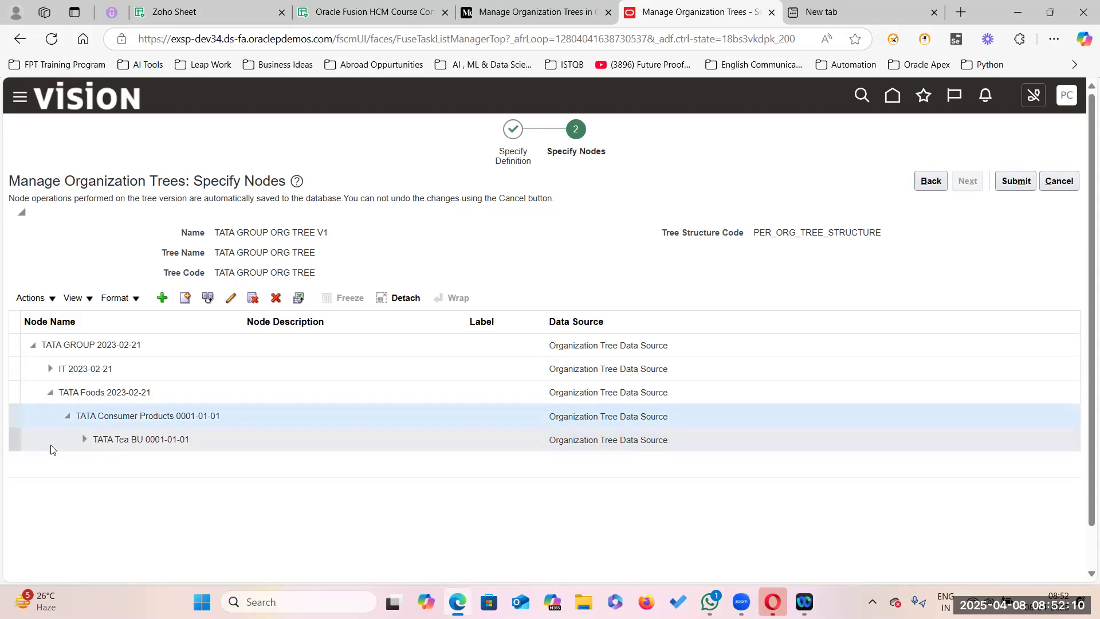
pyautogui.click(162, 297)
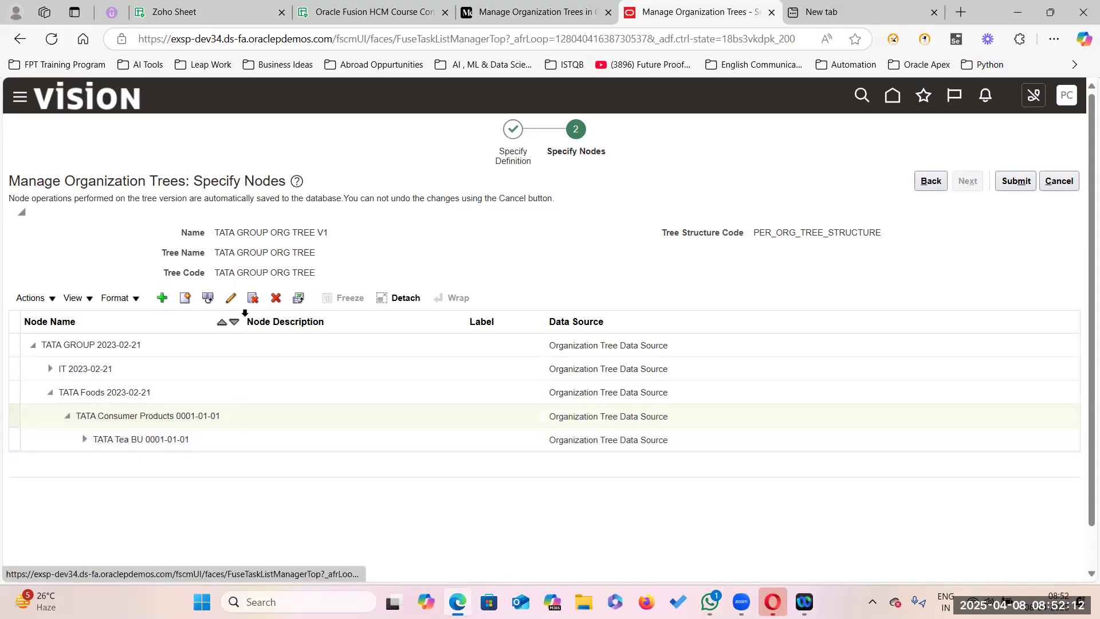
pyautogui.click(623, 367)
pyautogui.click(492, 248)
pyautogui.click(683, 302)
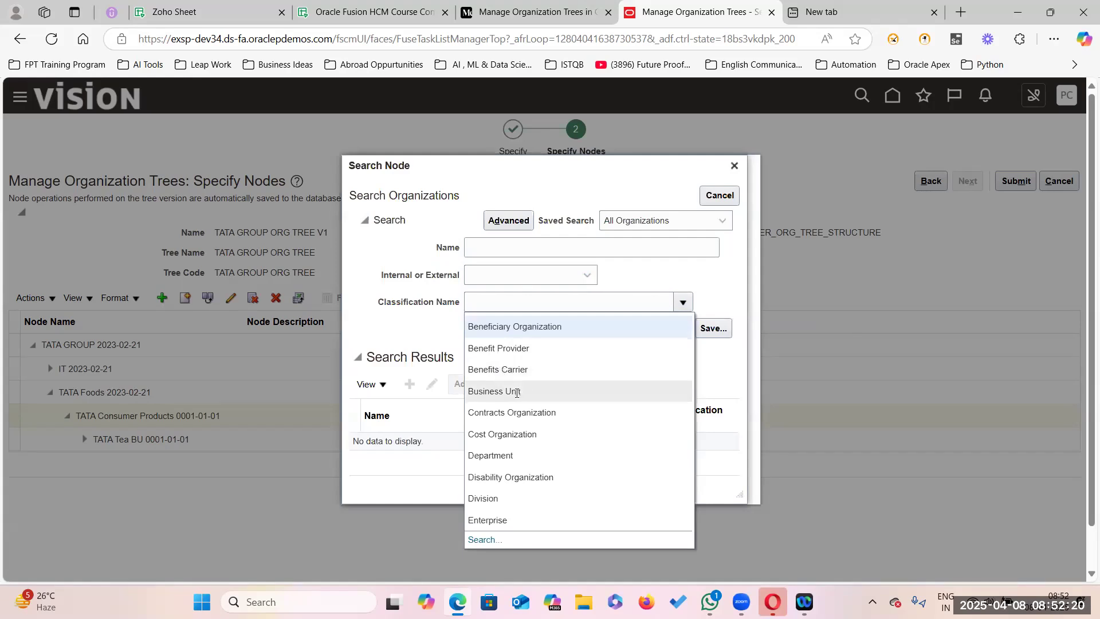
pyautogui.click(496, 390)
pyautogui.click(497, 245)
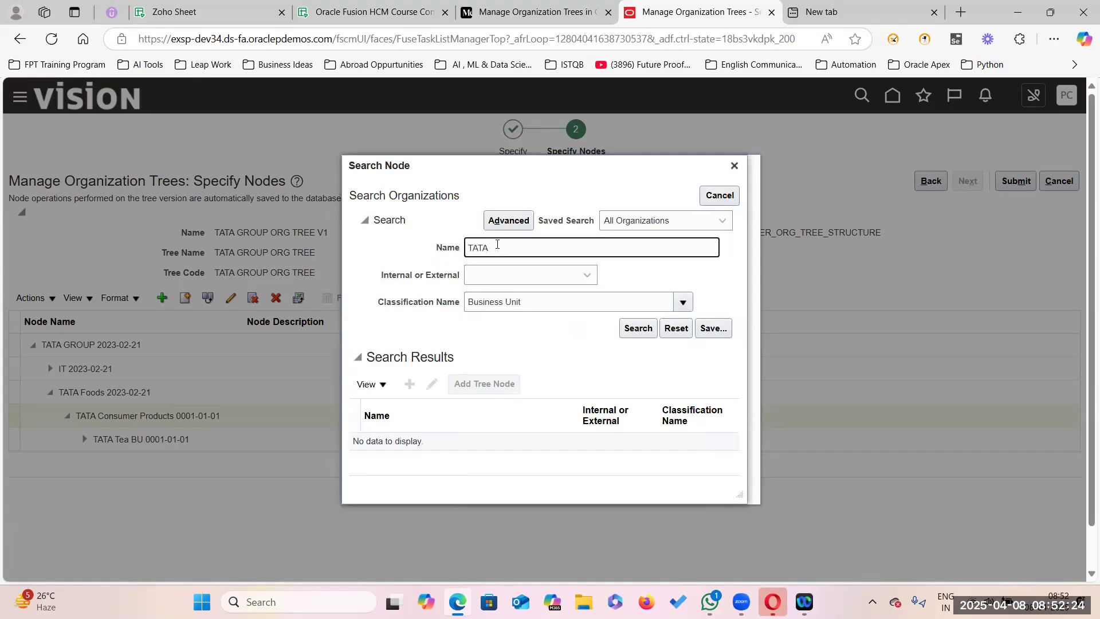
pyautogui.click(627, 331)
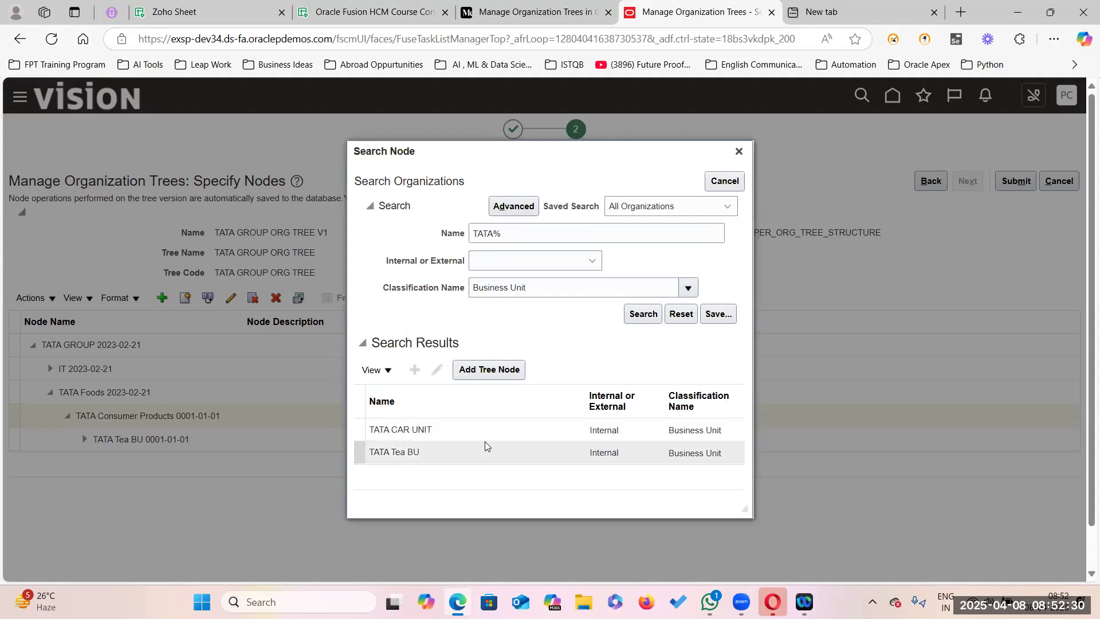
pyautogui.click(738, 150)
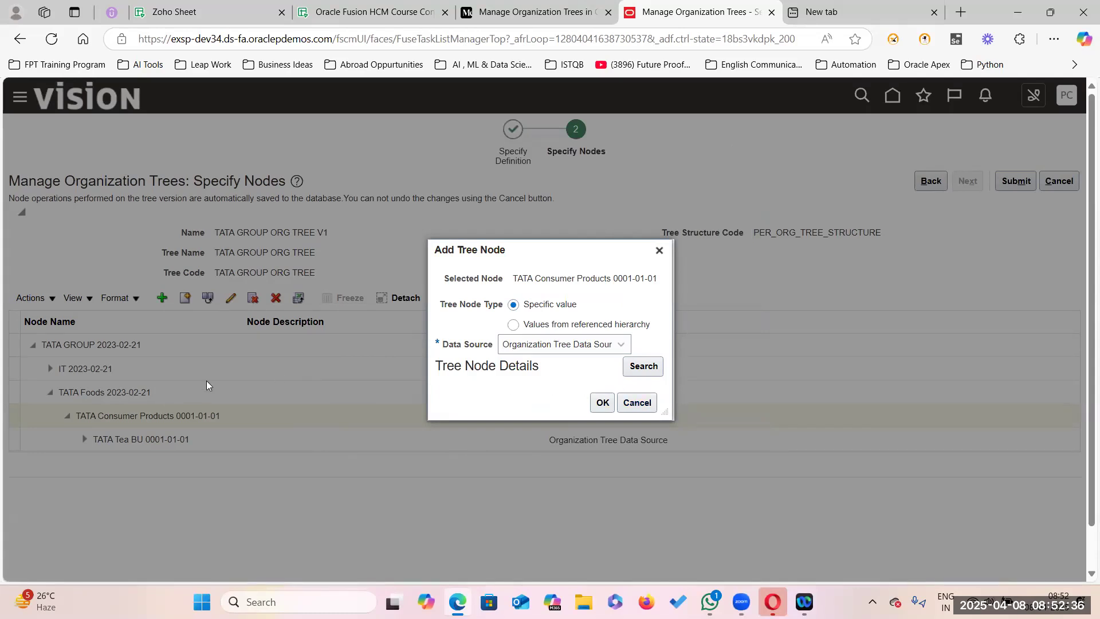
pyautogui.click(637, 402)
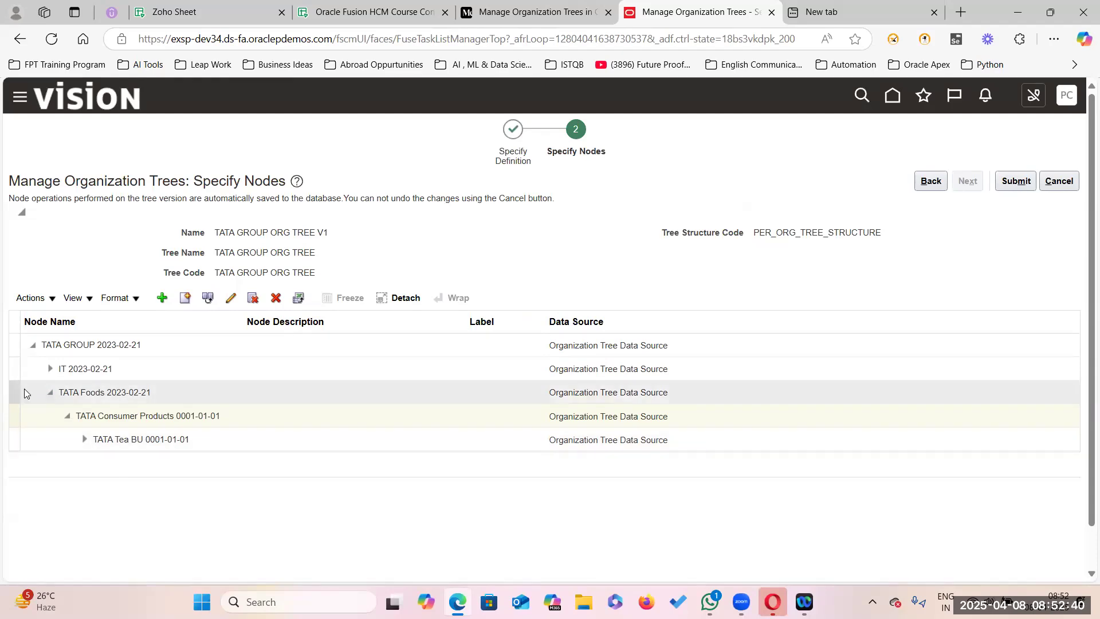
# Step: Check the Organization Tree examples in the Oracle Fusion HCM Course Content sheet and expand the IT and TATA Foods branches down to department level
pyautogui.click(50, 396)
pyautogui.click(378, 12)
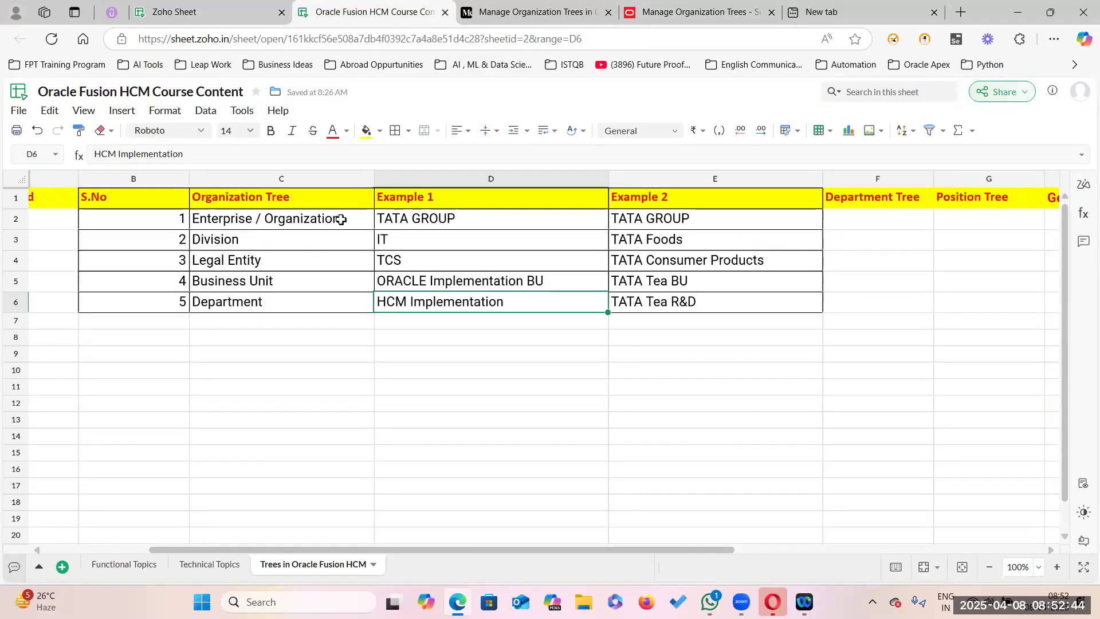
pyautogui.click(698, 11)
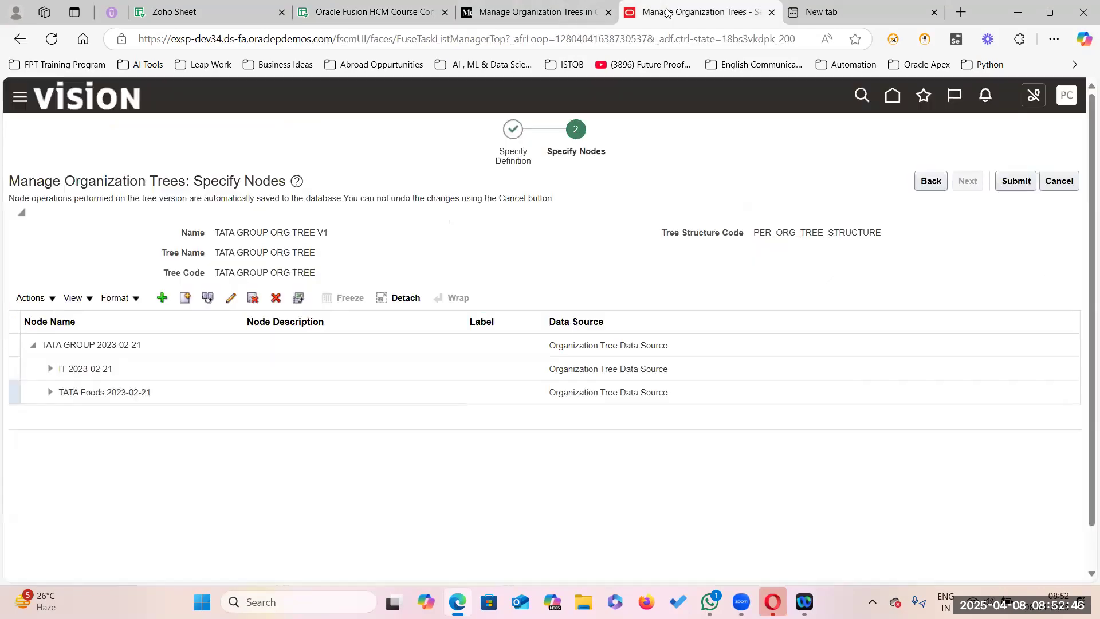
pyautogui.click(50, 369)
pyautogui.click(50, 462)
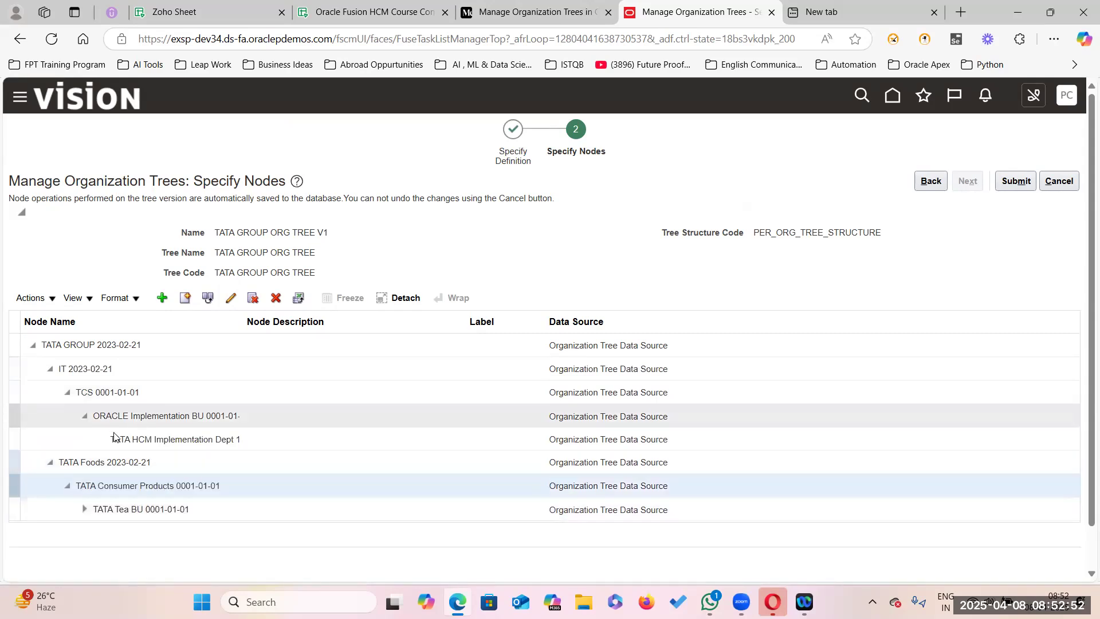
pyautogui.click(84, 509)
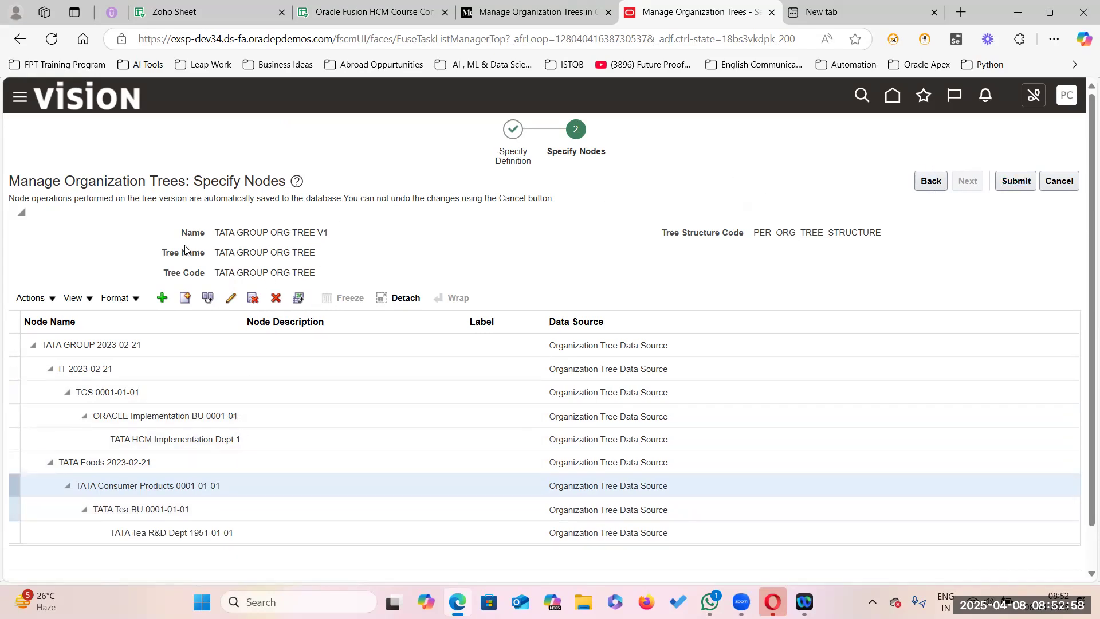
# Step: Submit the TATA GROUP ORG TREE V1 version and select it under its tree in the search results
pyautogui.click(1018, 182)
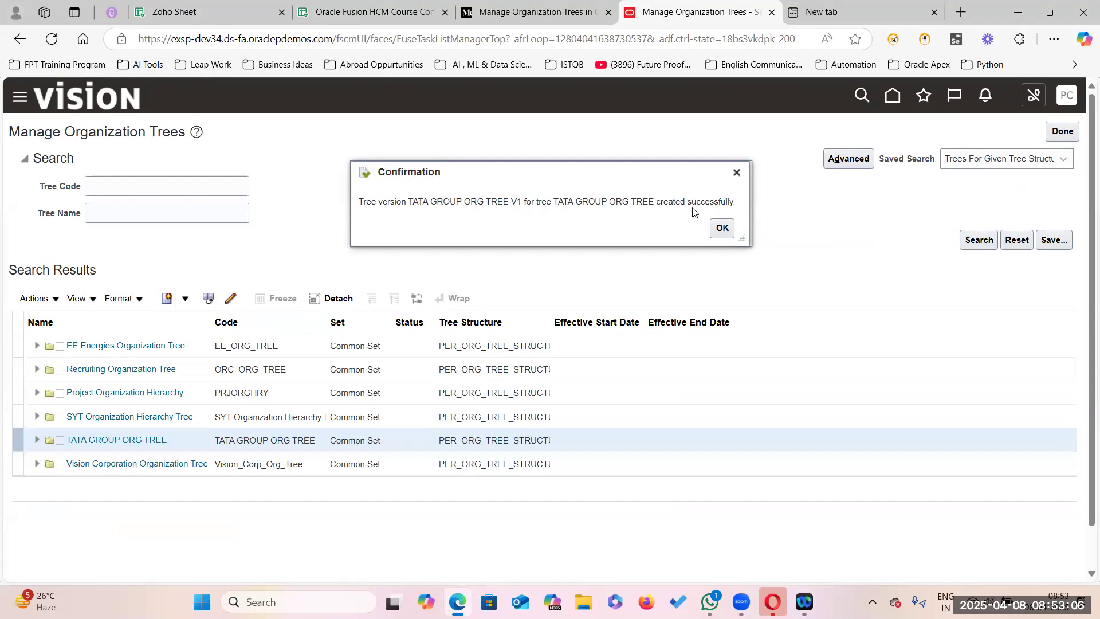
pyautogui.click(722, 229)
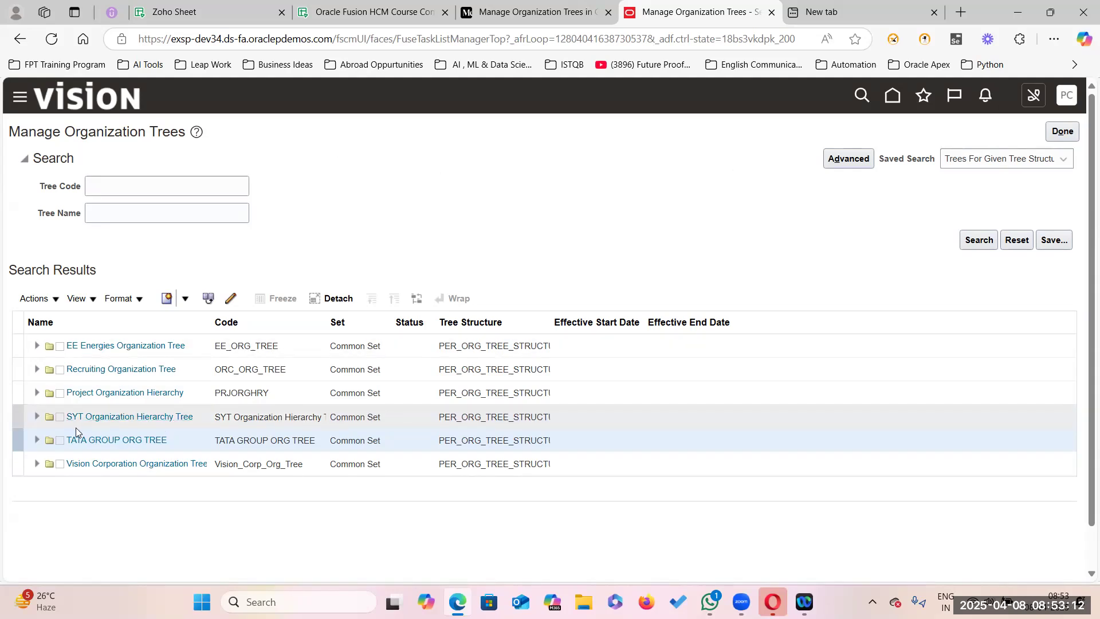
pyautogui.click(36, 440)
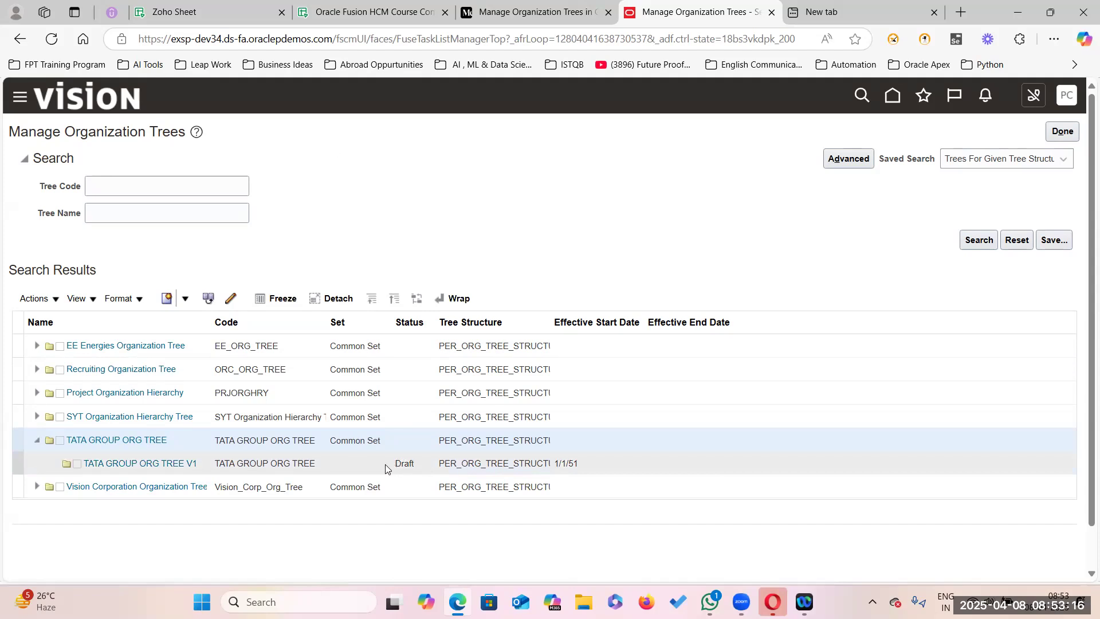
pyautogui.click(519, 465)
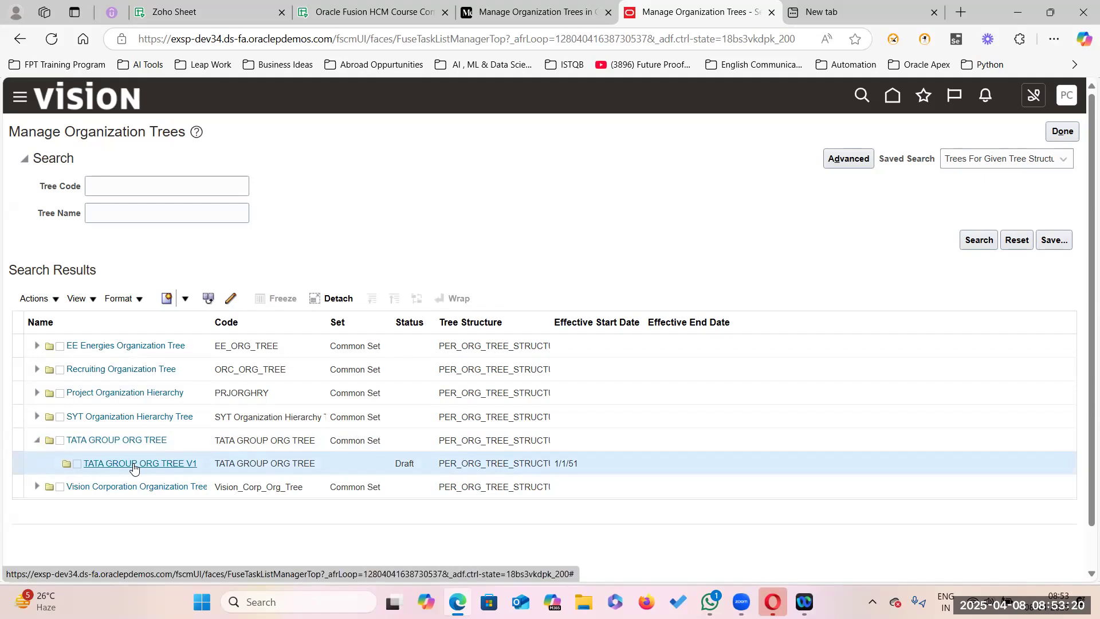
# Step: Set the status of TATA GROUP ORG TREE V1 to Active and run the online audit on the version
pyautogui.click(55, 299)
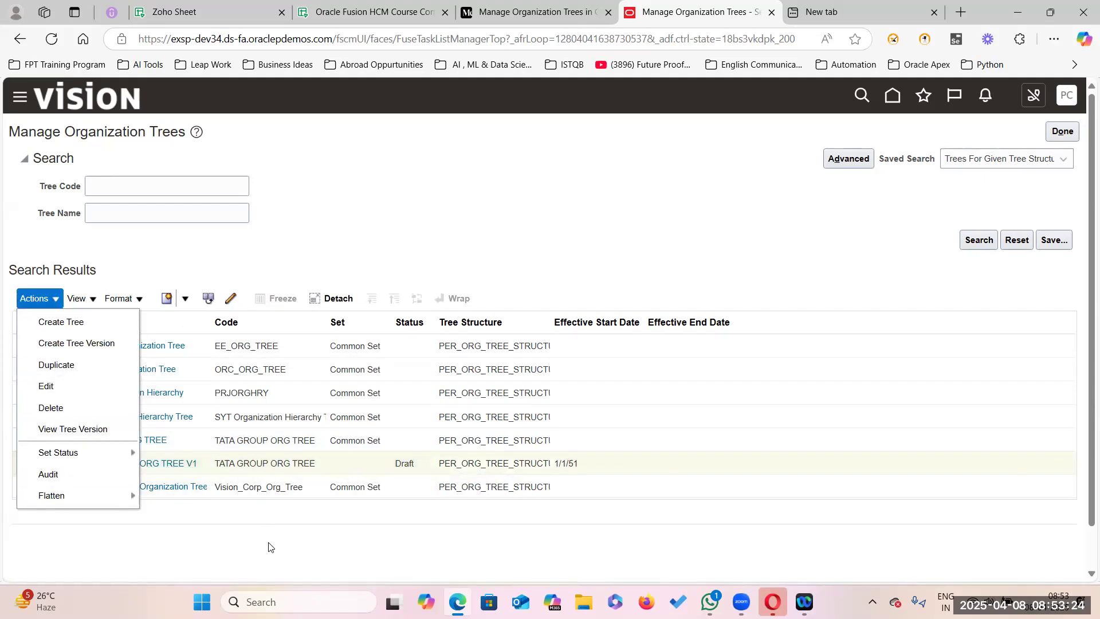
pyautogui.click(380, 464)
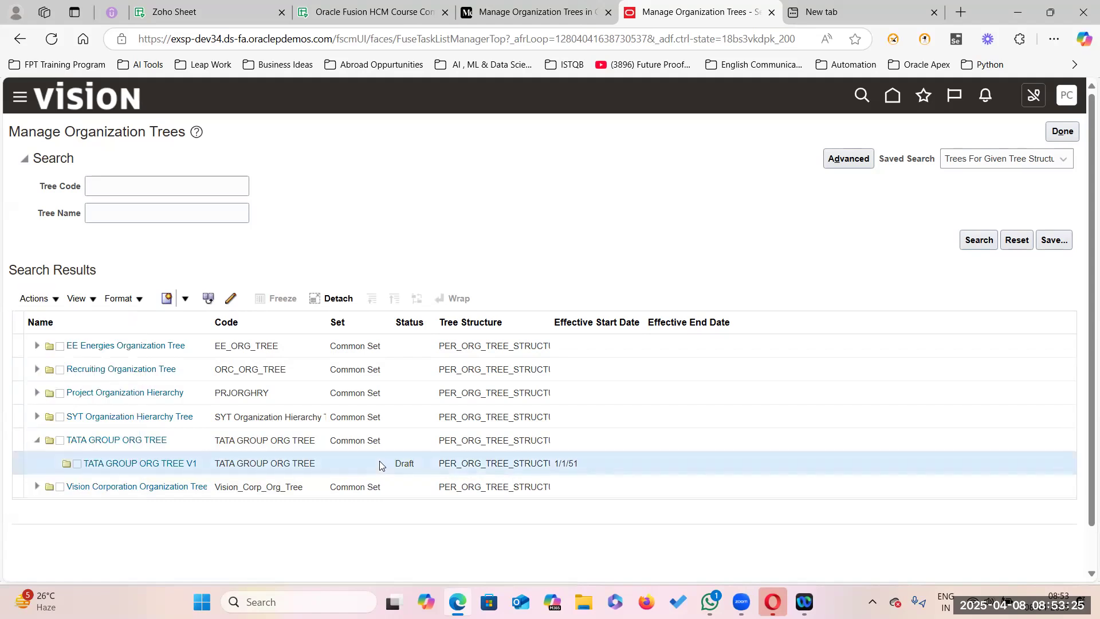
pyautogui.click(57, 298)
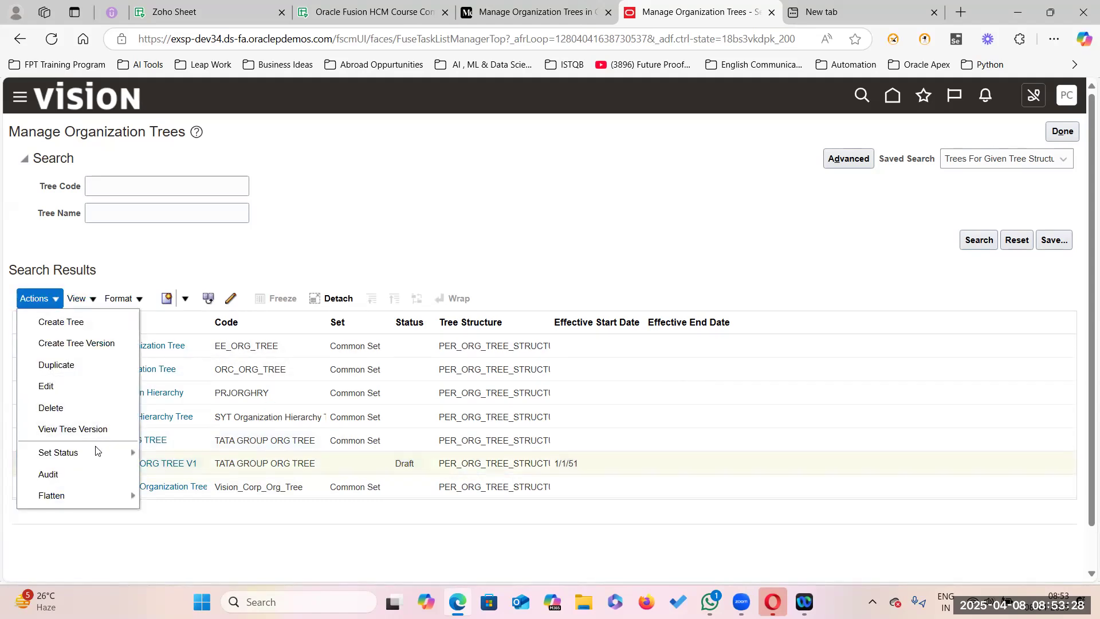
pyautogui.moveTo(96, 452)
pyautogui.click(171, 477)
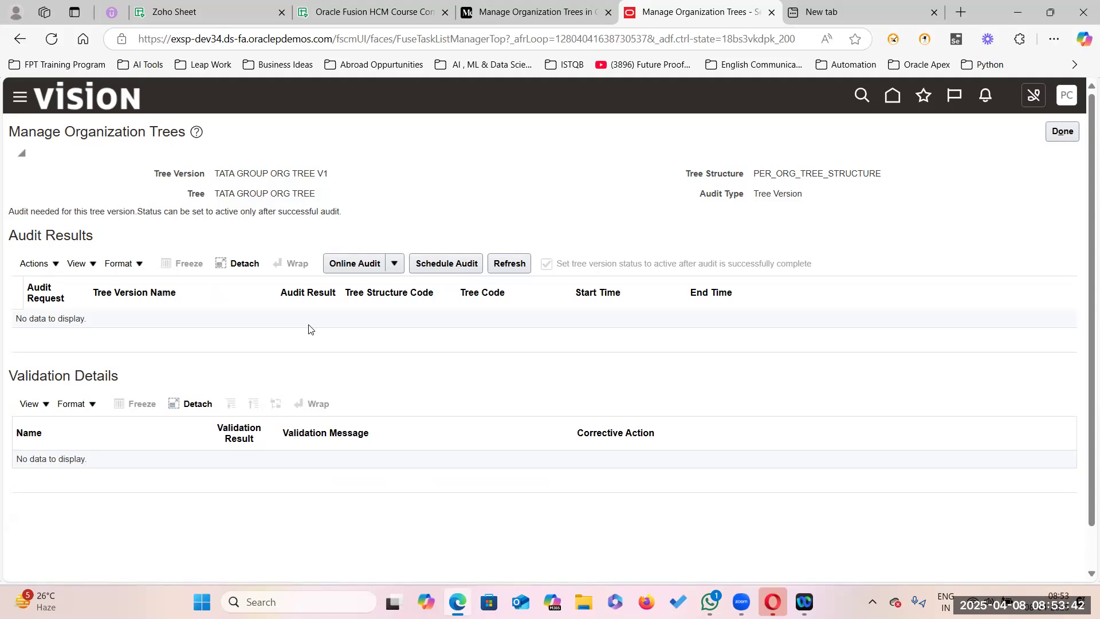
pyautogui.click(357, 264)
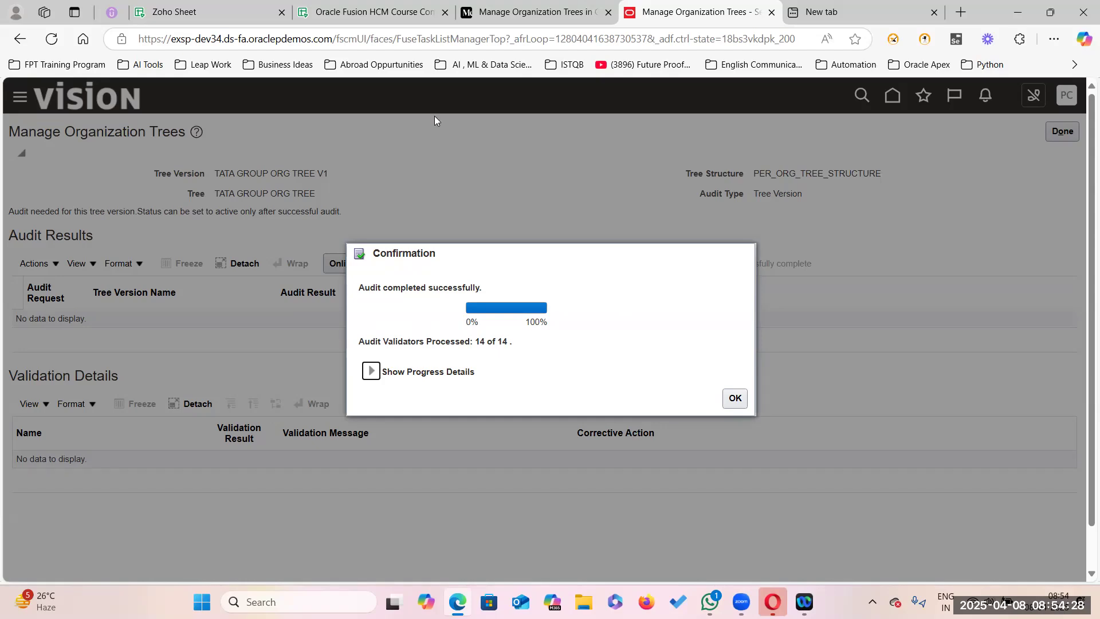
# Step: Switch to the Oracle Fusion HCM Course Content sheet and change Legal Entity in the Organization Tree column to Legal Employer
pyautogui.click(369, 16)
pyautogui.click(292, 213)
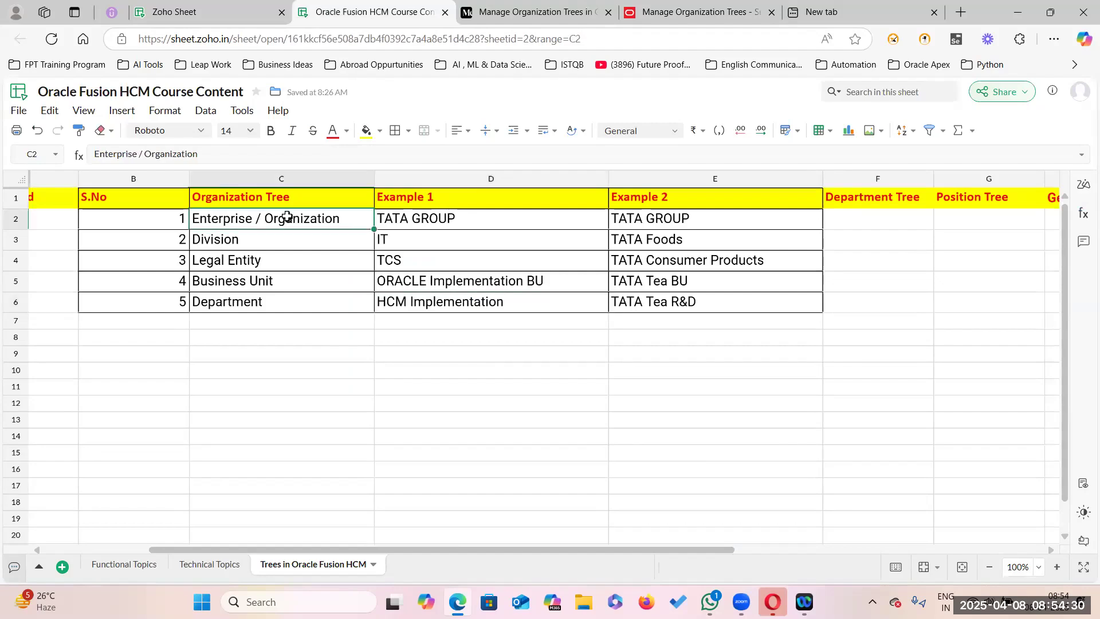
pyautogui.click(273, 242)
pyautogui.click(272, 261)
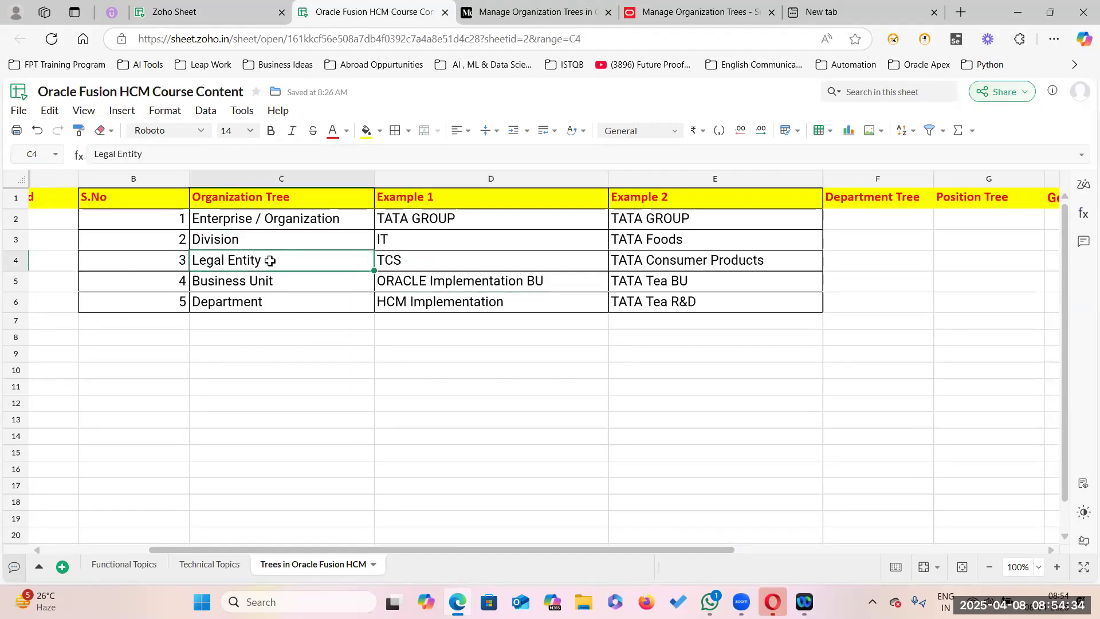
pyautogui.doubleClick(272, 260)
pyautogui.press('BackSpace')
pyautogui.press('BackSpace')
pyautogui.press('BackSpace')
pyautogui.press('BackSpace')
pyautogui.press('BackSpace')
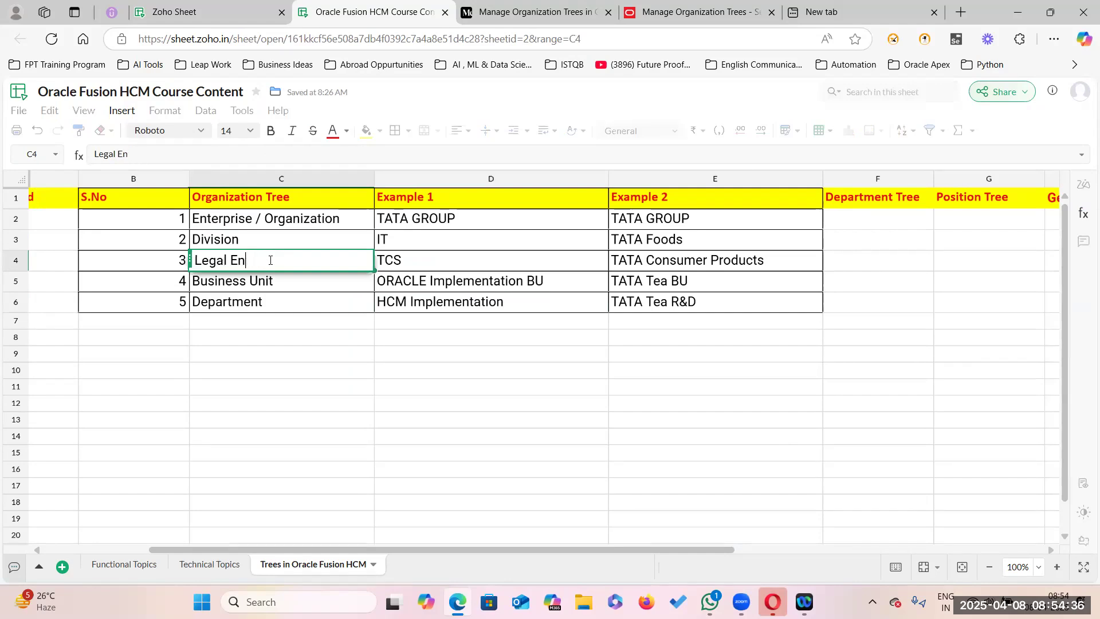
pyautogui.write('mployer')
pyautogui.click(304, 358)
# Step: Review the hierarchy levels from enterprise to department in the Organization Tree, Example 1 and Example 2 columns
pyautogui.click(299, 283)
pyautogui.click(264, 308)
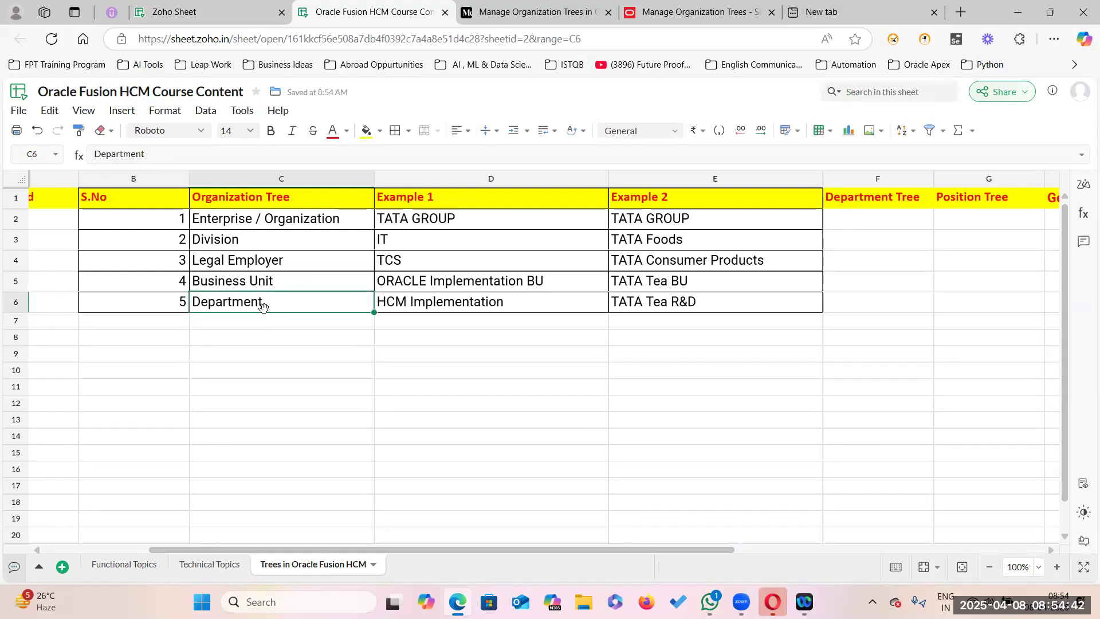
pyautogui.moveTo(286, 221); pyautogui.dragTo(281, 305)
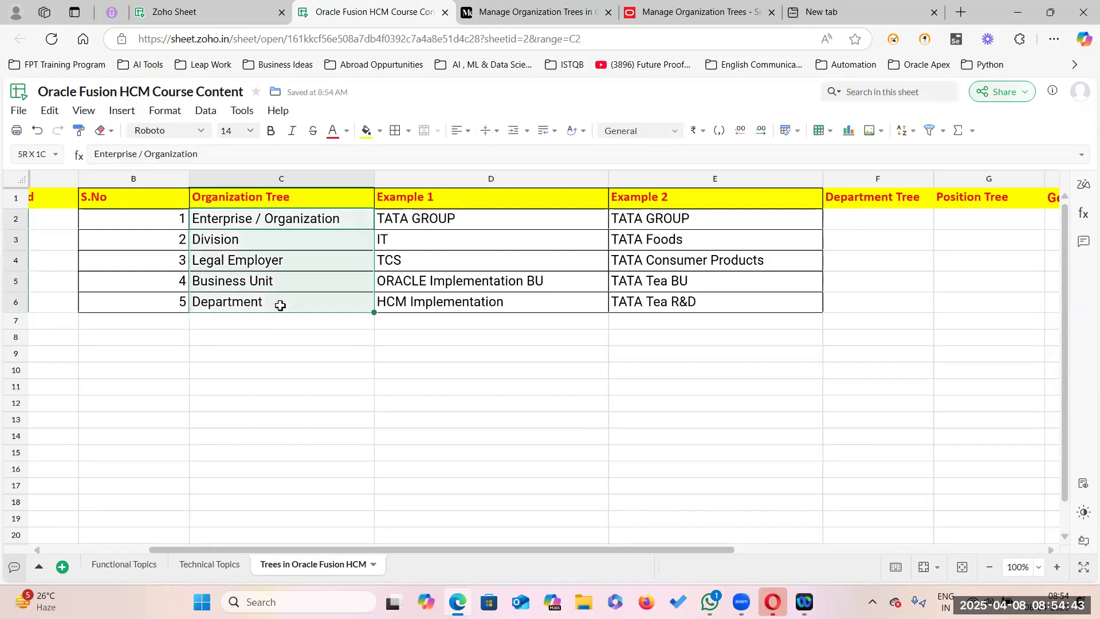
pyautogui.click(428, 331)
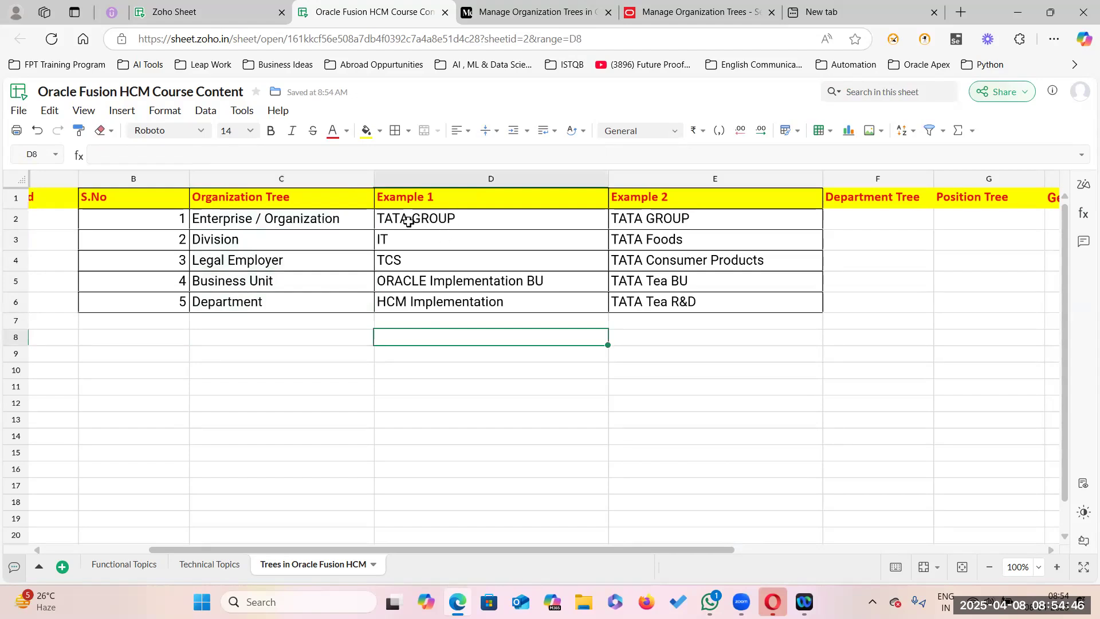
pyautogui.moveTo(461, 216); pyautogui.dragTo(479, 299)
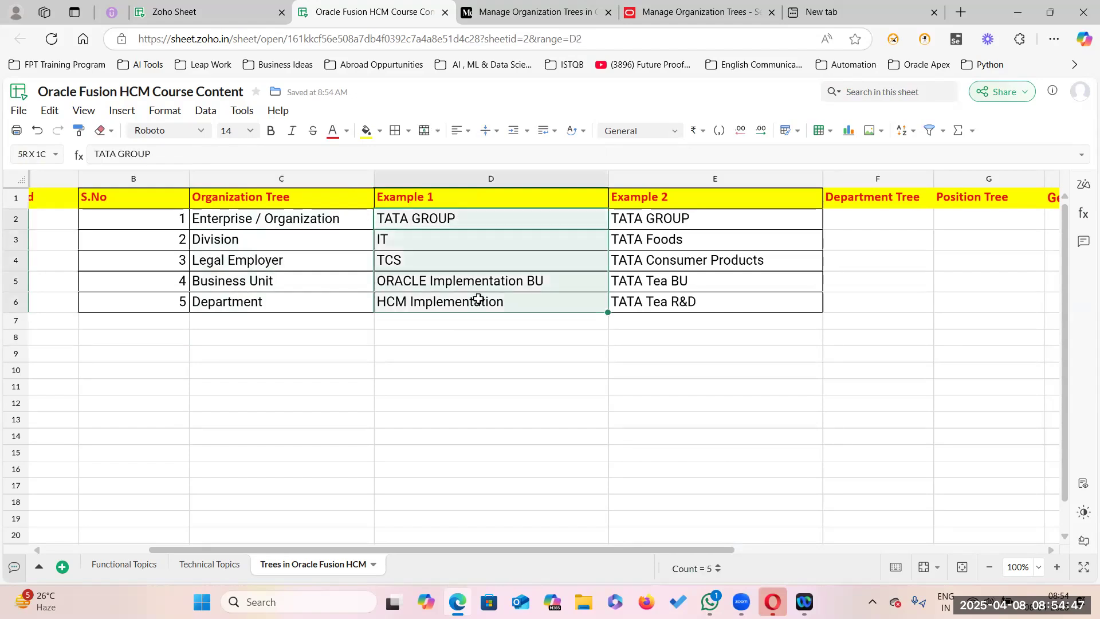
pyautogui.click(643, 224)
pyautogui.moveTo(643, 224); pyautogui.dragTo(627, 302)
pyautogui.click(555, 295)
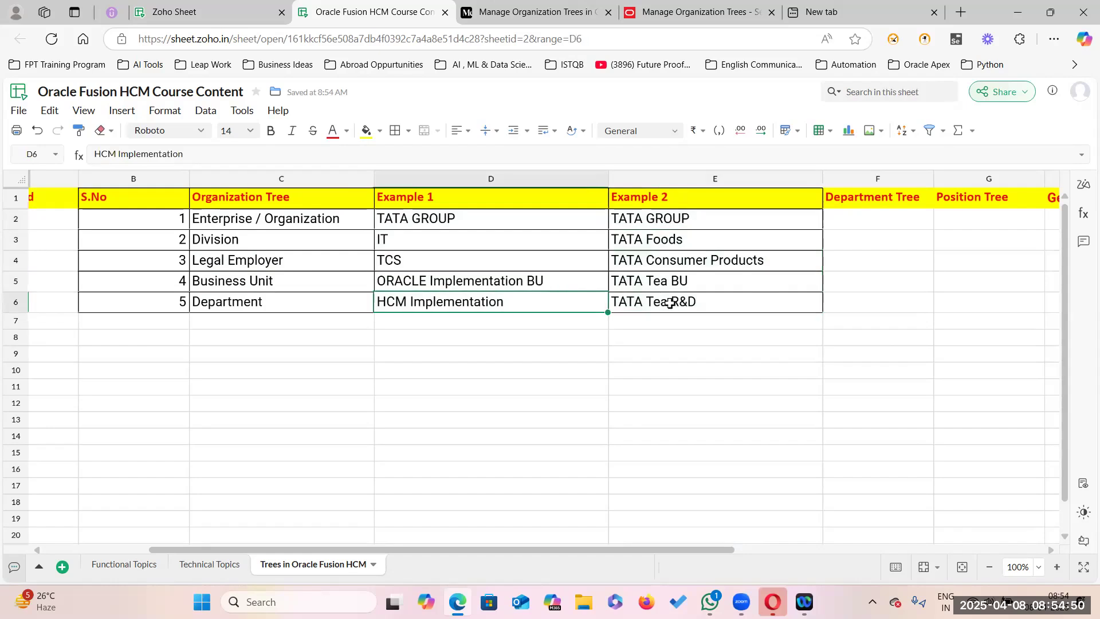
pyautogui.click(739, 303)
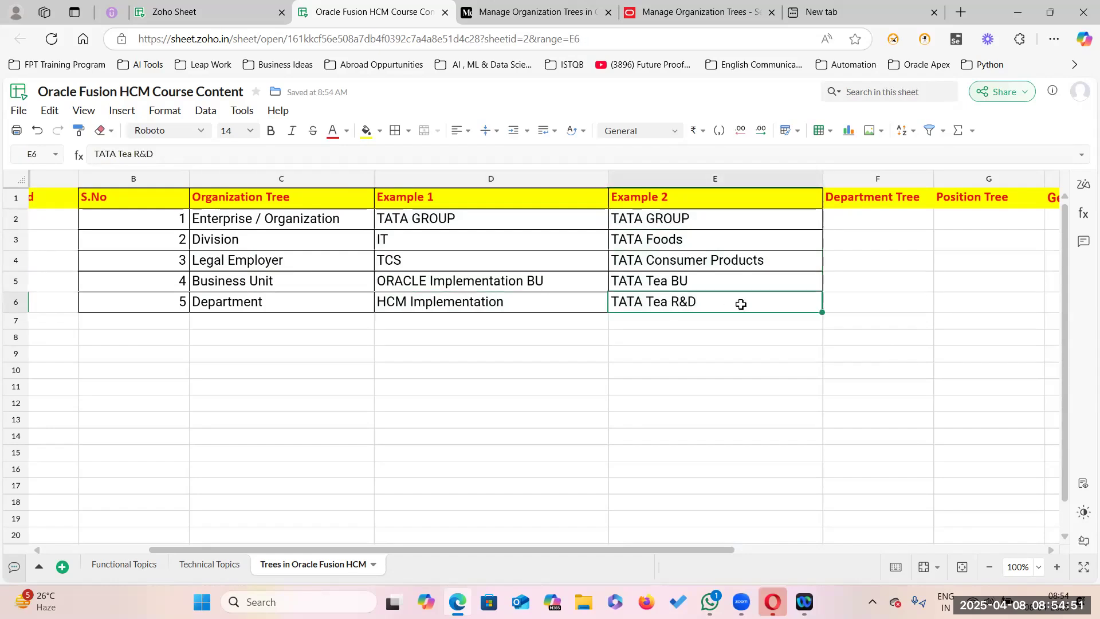
pyautogui.click(682, 217)
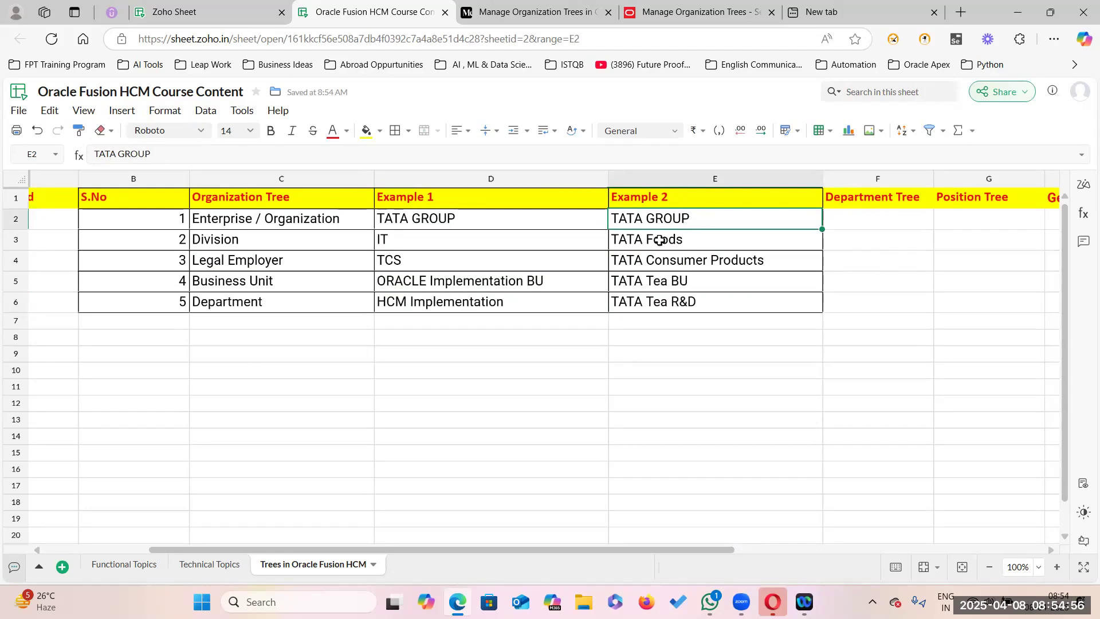
# Step: Return to Manage Organization Trees, read the audit's progress details through to the end and accept the completed audit
pyautogui.click(703, 16)
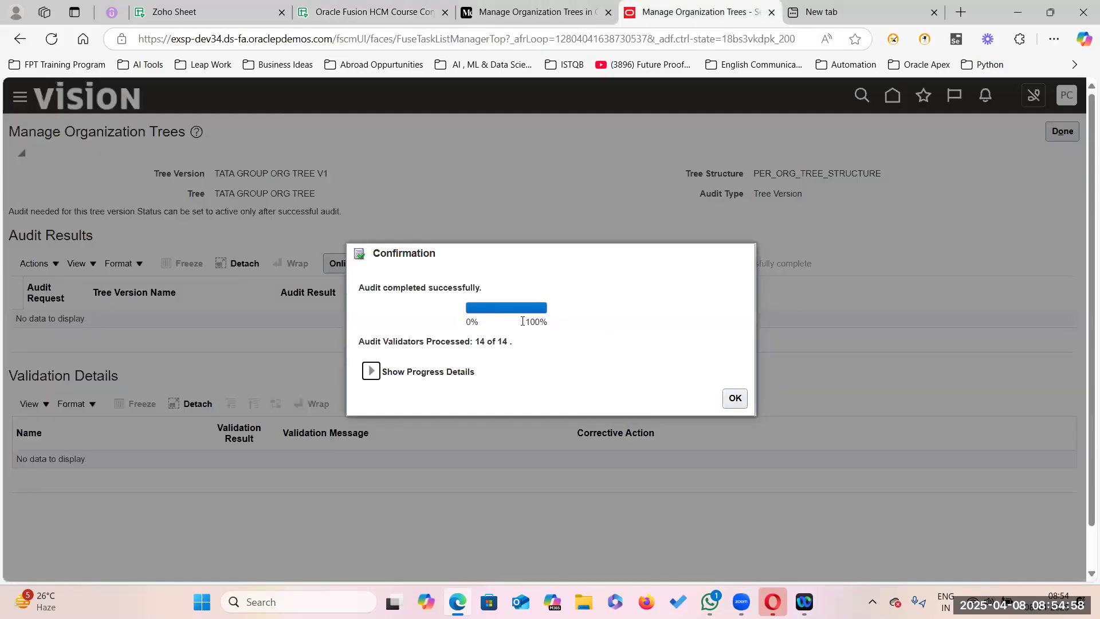
pyautogui.click(371, 371)
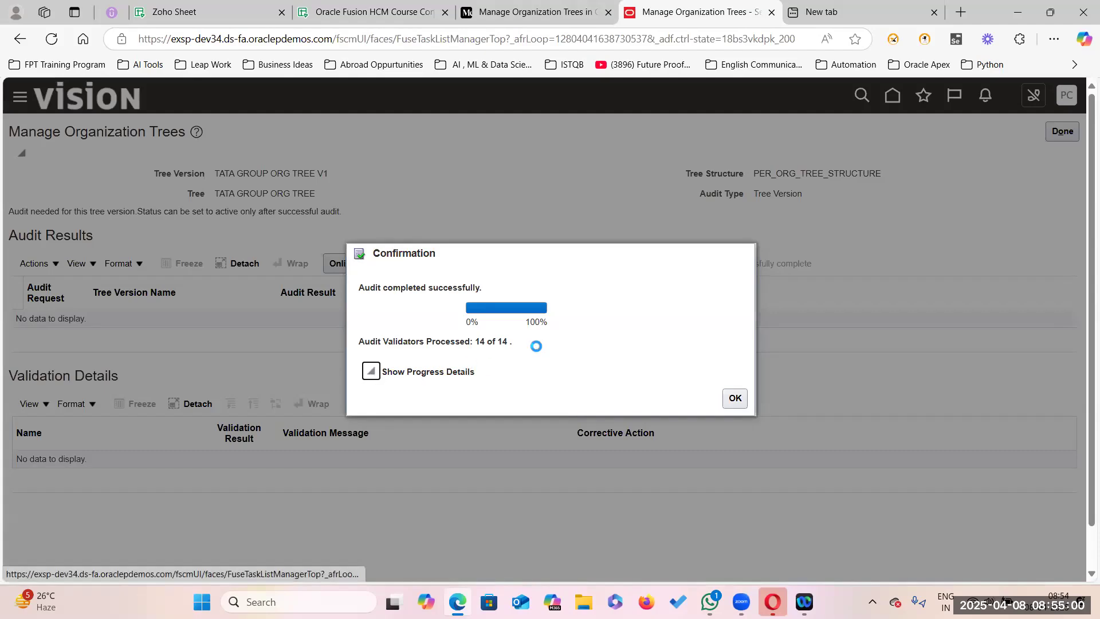
pyautogui.scroll(-3, 503, 371)
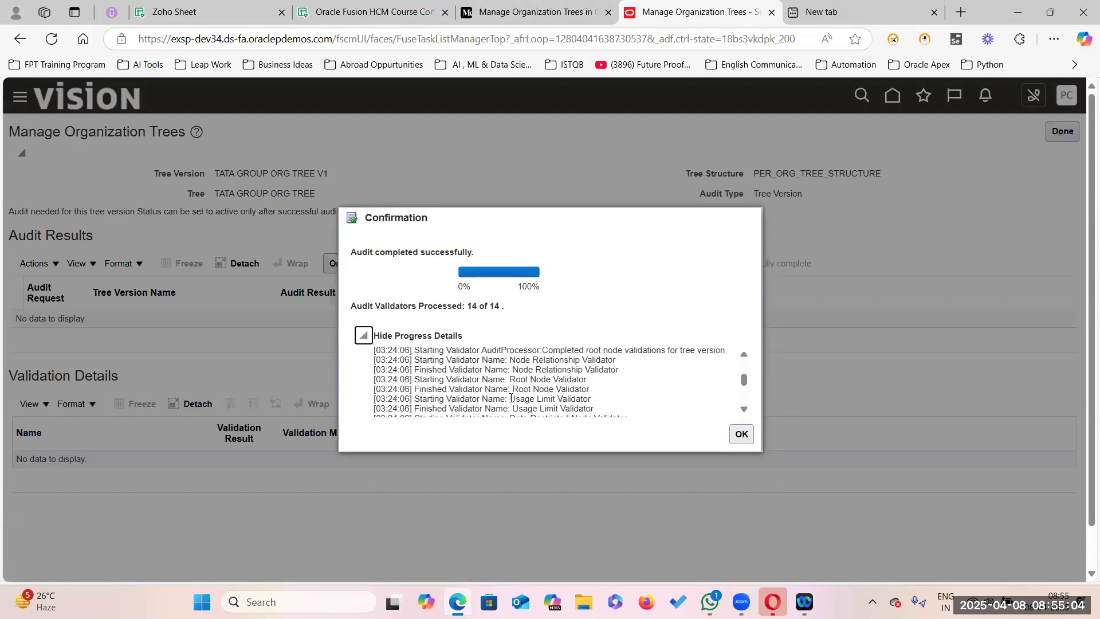
pyautogui.scroll(-5, 573, 400)
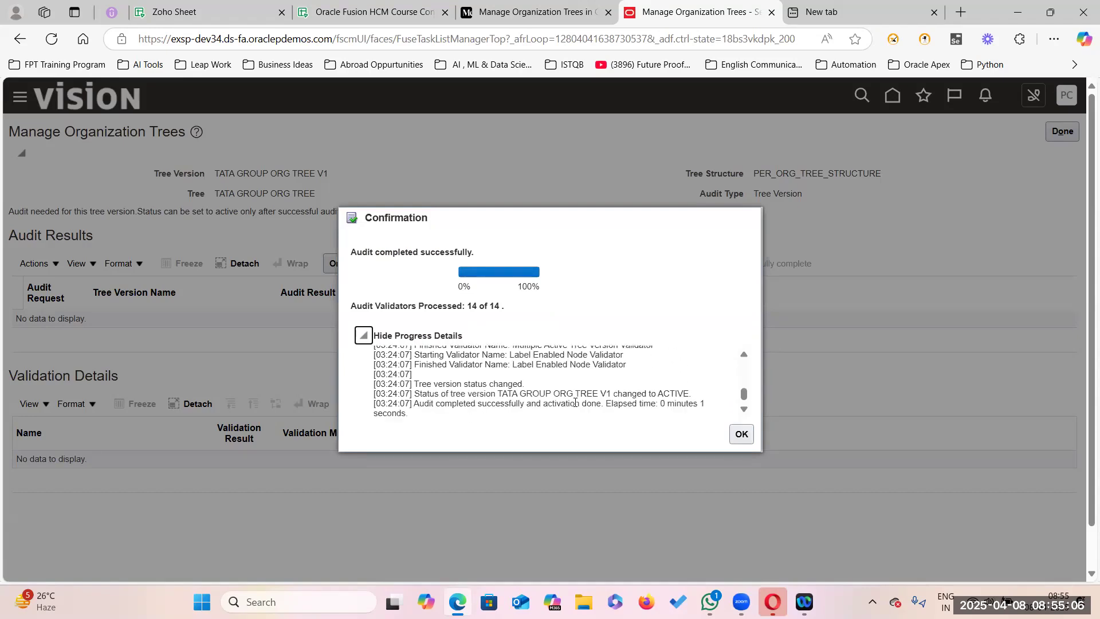
pyautogui.click(740, 435)
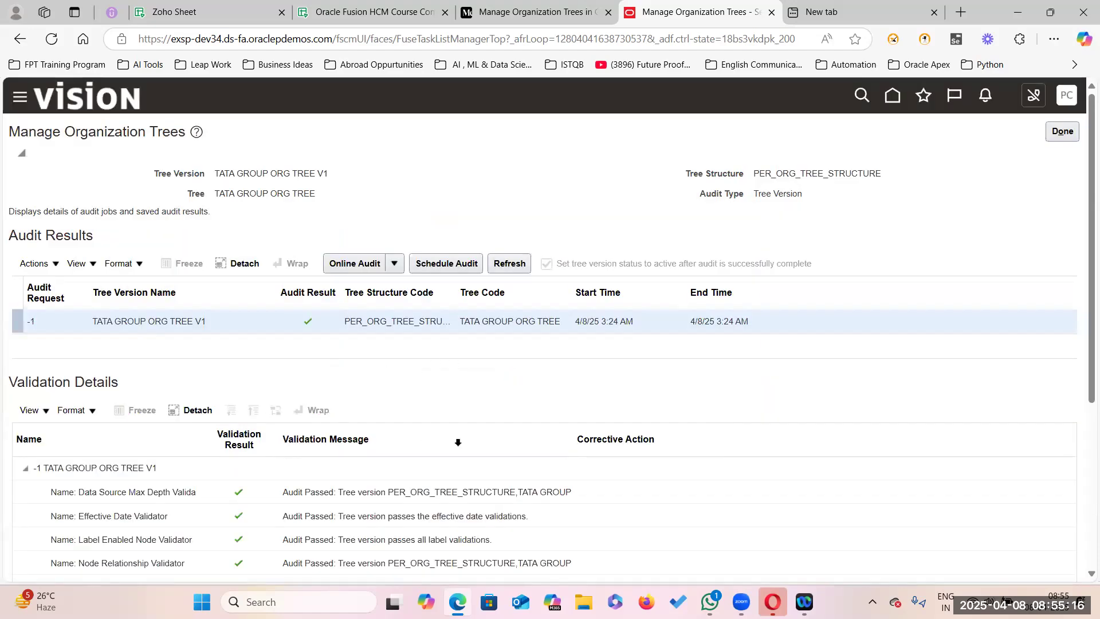
# Step: Review the validation details of the TATA GROUP ORG TREE V1 audit and finish with the audit results
pyautogui.scroll(-5, 474, 484)
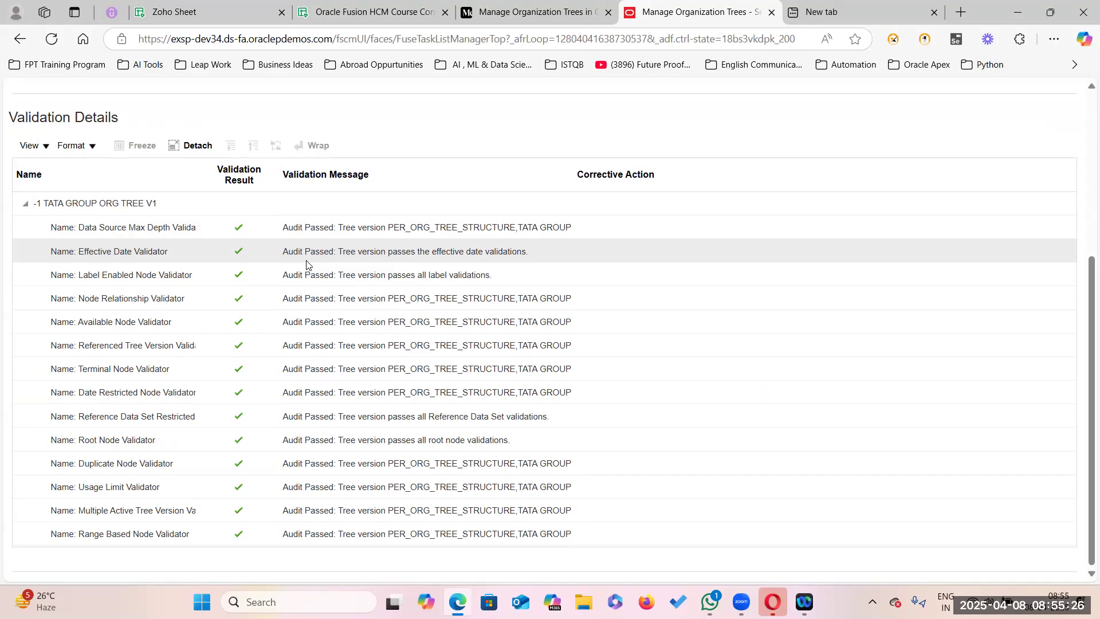
pyautogui.scroll(5, 669, 386)
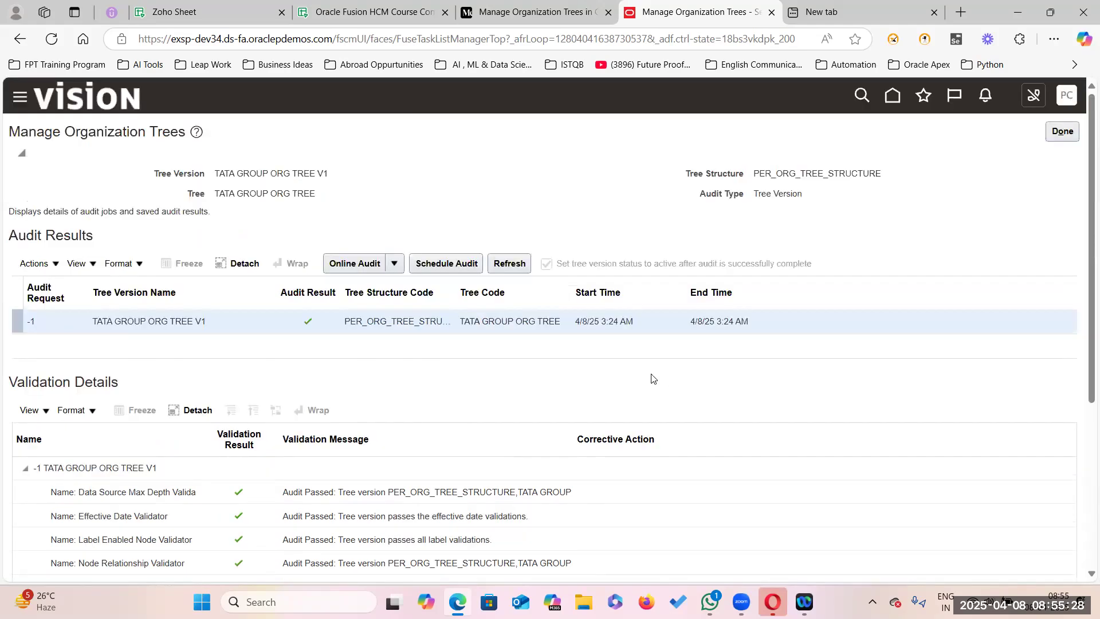
pyautogui.click(1060, 133)
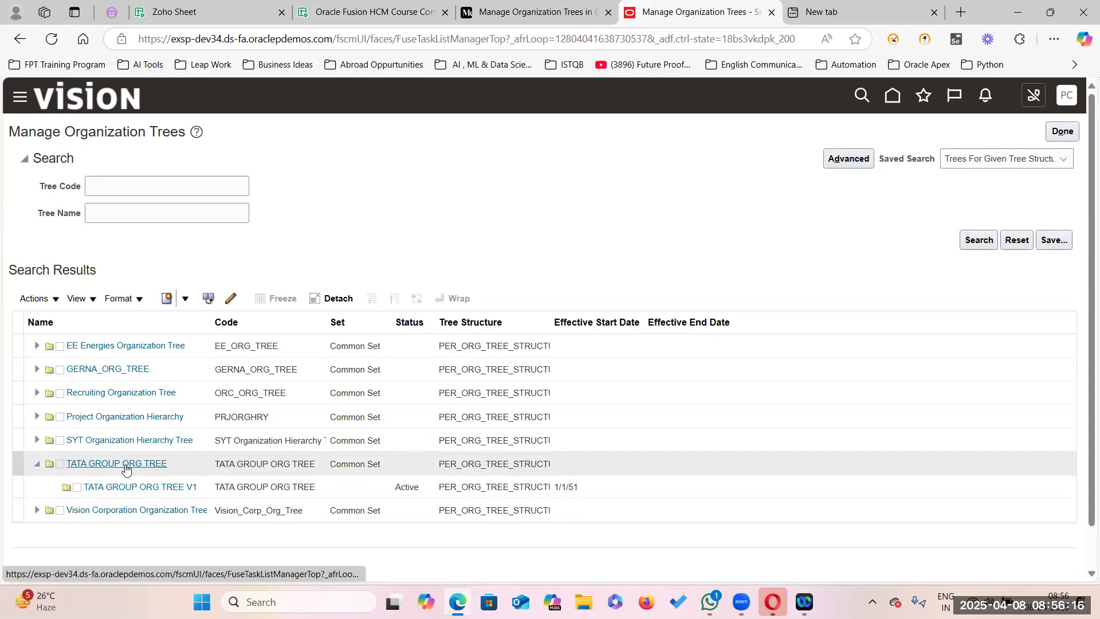
# Step: Switch to the Oracle Fusion HCM Course Content sheet and review the levels under Organization Tree alongside the Example 1 entries
pyautogui.click(365, 13)
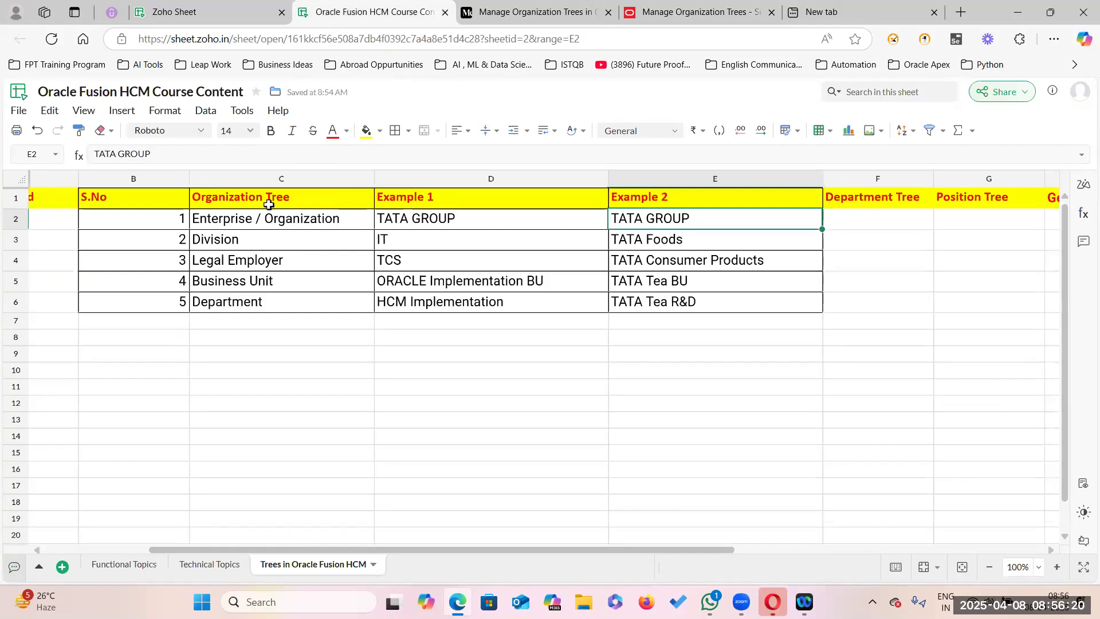
pyautogui.moveTo(289, 218); pyautogui.dragTo(290, 307)
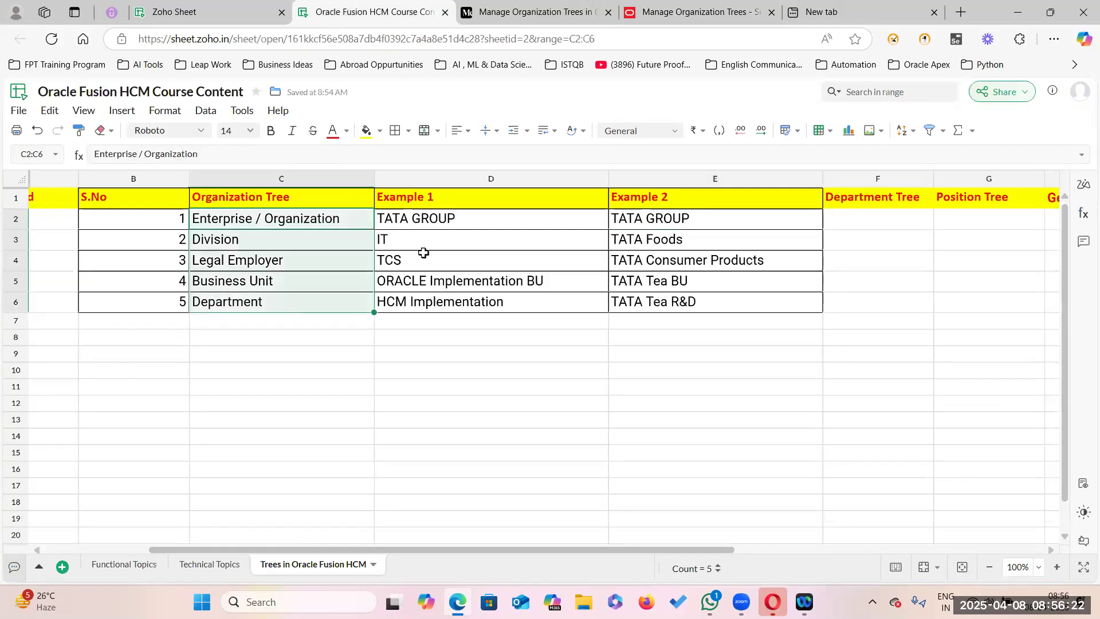
pyautogui.click(429, 227)
pyautogui.moveTo(429, 226); pyautogui.dragTo(442, 303)
# Step: Switch to the Medium article and review the Organization Tree Uses, including Secure by Organization Hierarchy and Areas of Responsibility, and the TATA Group diagram
pyautogui.click(550, 12)
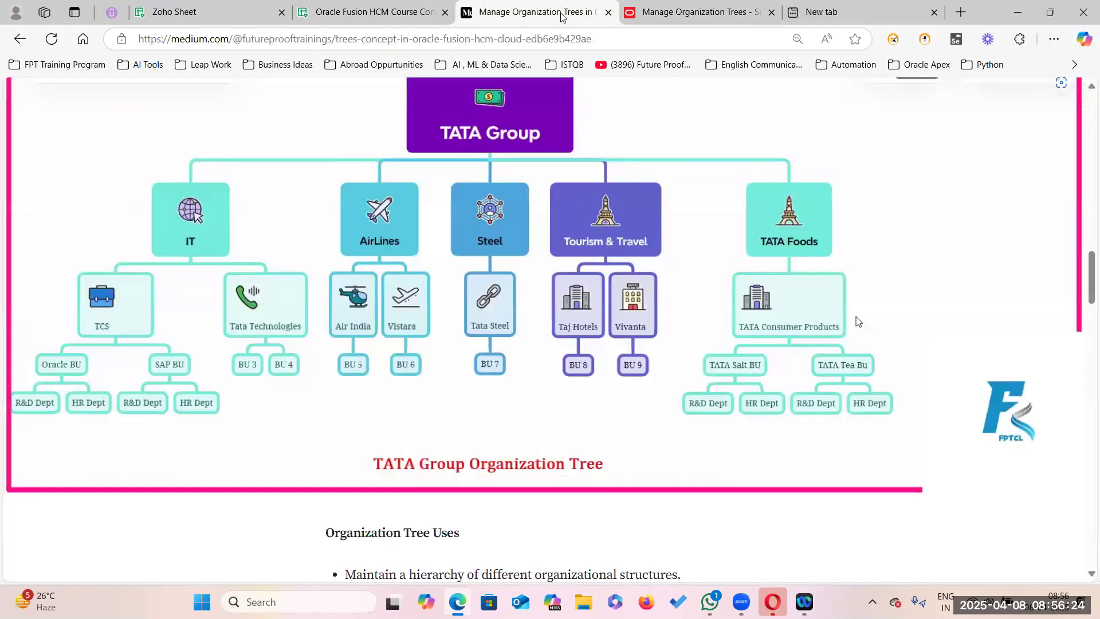
pyautogui.scroll(-5, 543, 349)
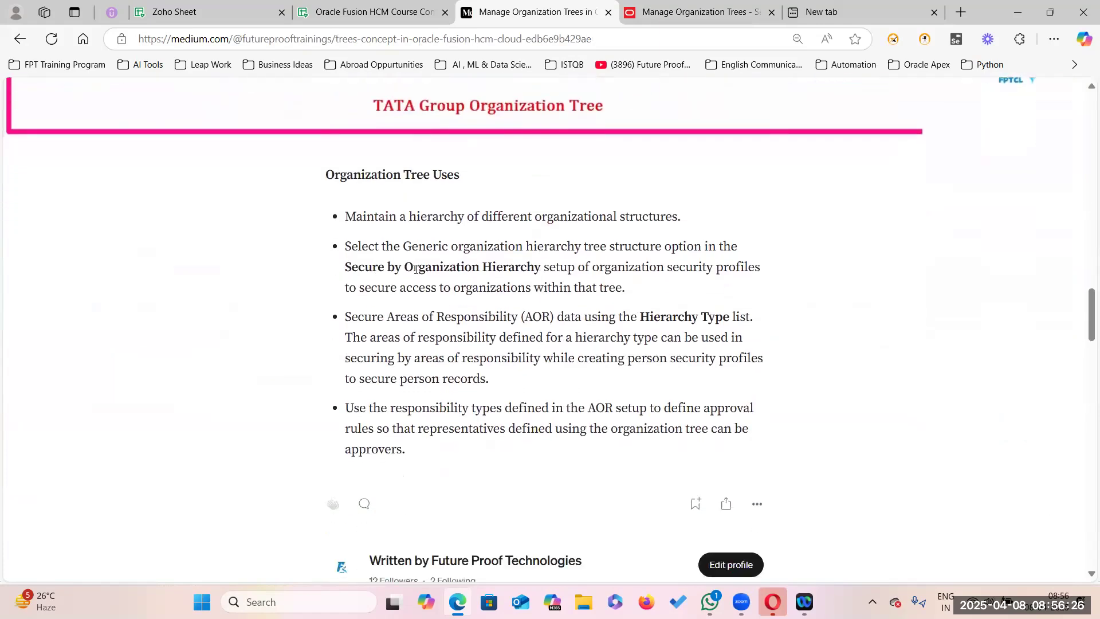
pyautogui.moveTo(346, 267); pyautogui.dragTo(539, 264)
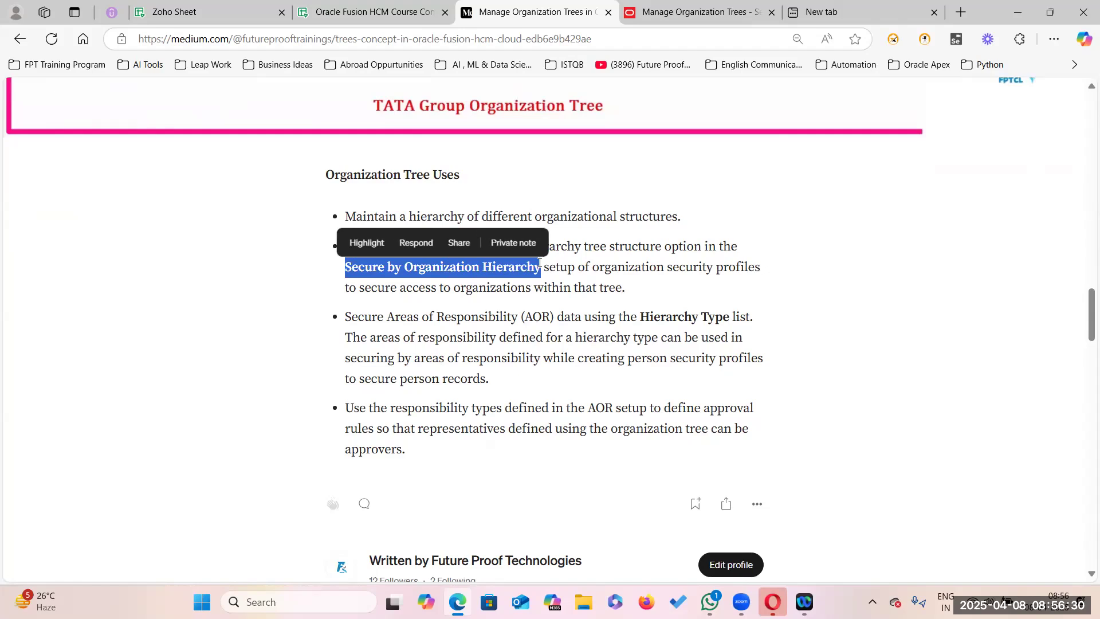
pyautogui.click(488, 264)
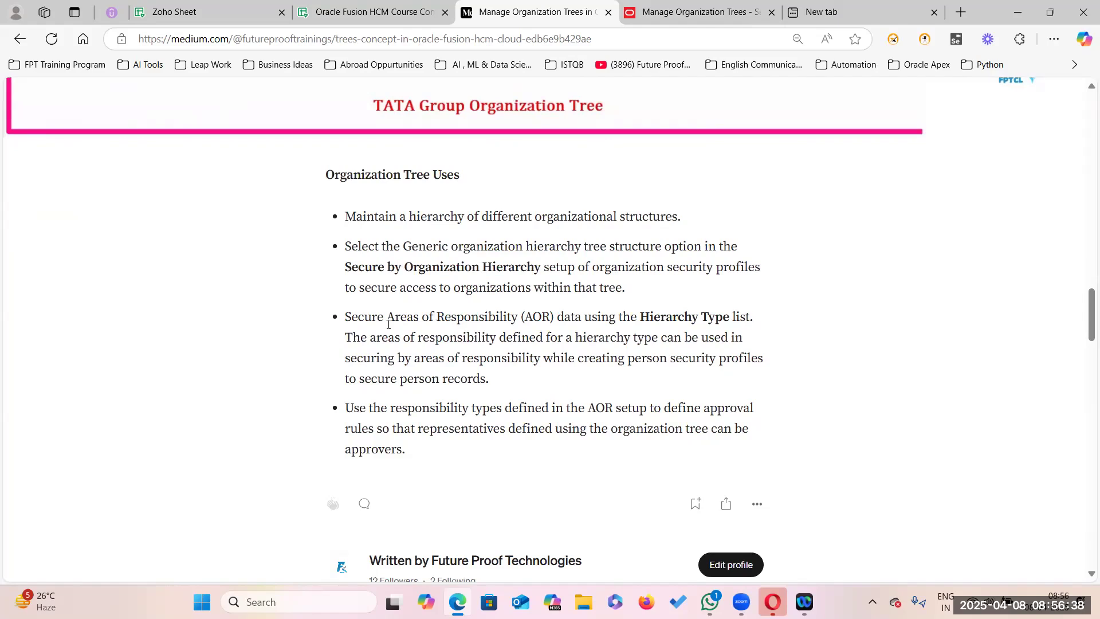
pyautogui.moveTo(554, 315); pyautogui.dragTo(387, 317)
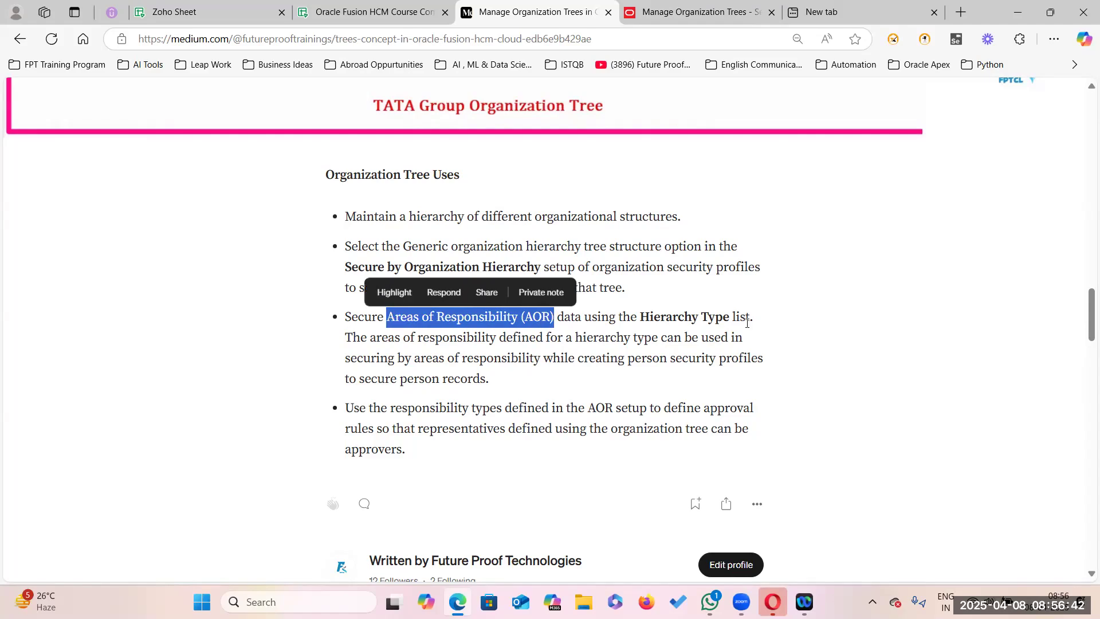
pyautogui.click(747, 323)
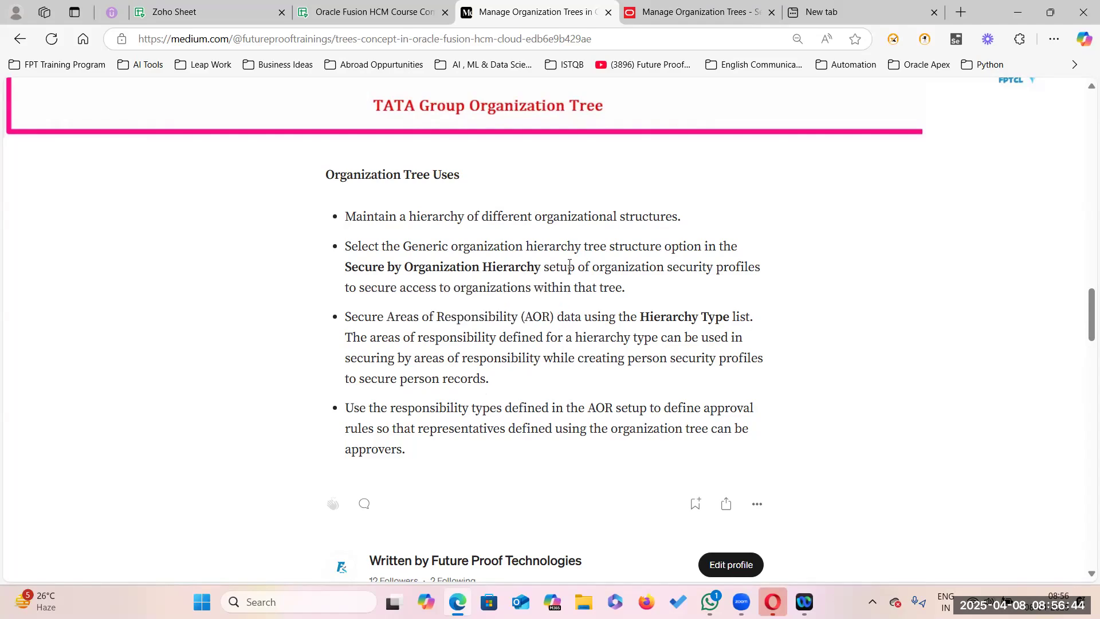
pyautogui.scroll(-4, 569, 264)
pyautogui.scroll(9, 498, 370)
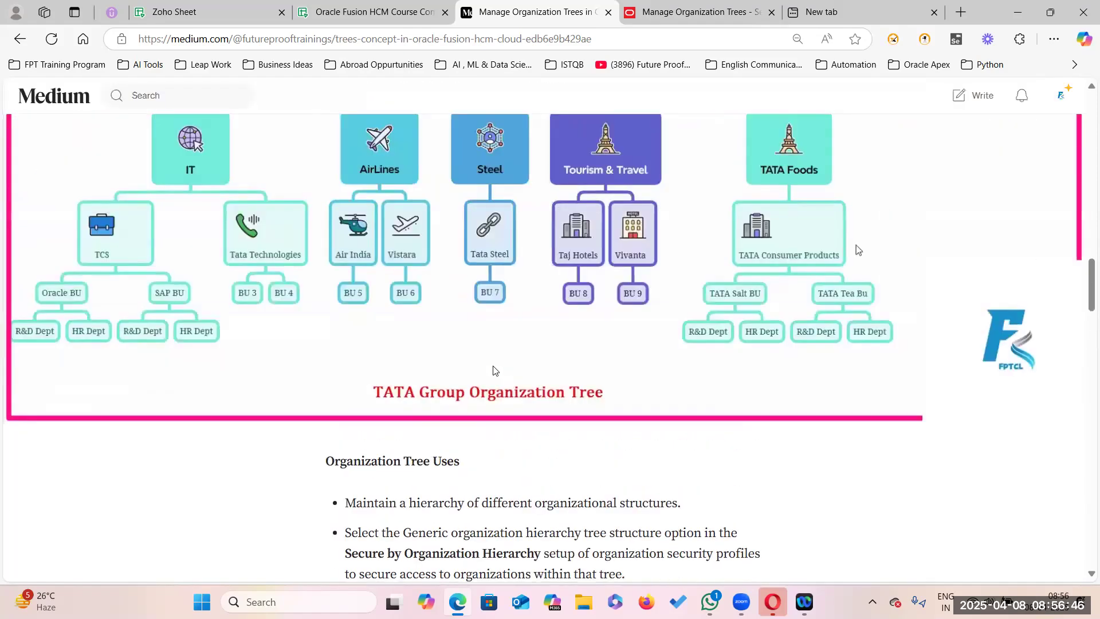
pyautogui.scroll(3, 393, 349)
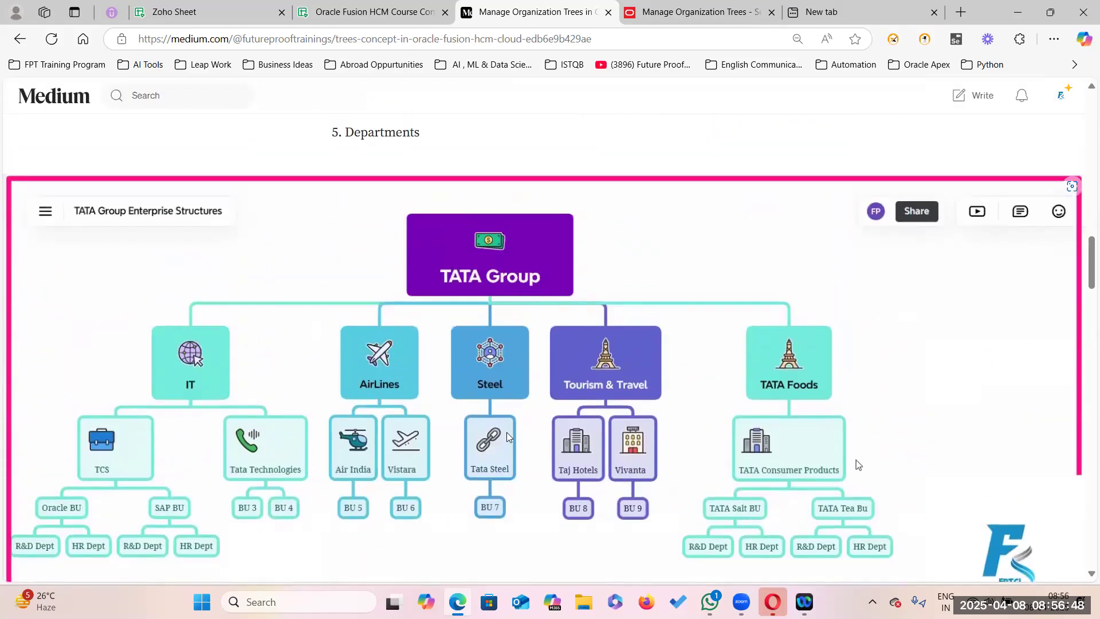
# Step: Return to Oracle Fusion, leave Manage Organization Trees for the home page and look through the navigation menu
pyautogui.click(696, 12)
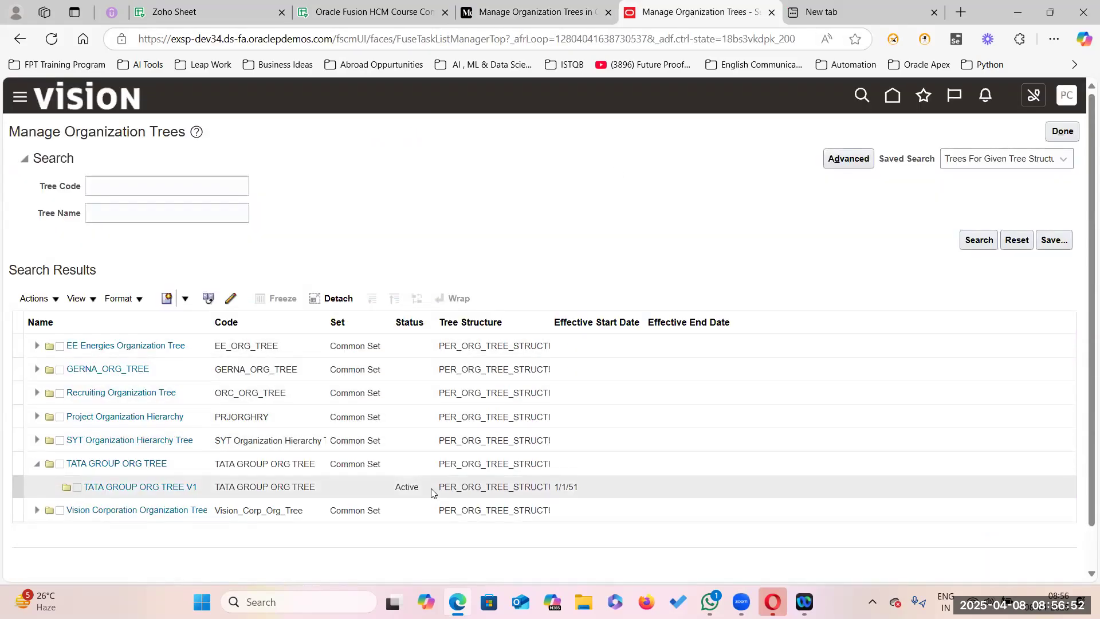
pyautogui.click(895, 96)
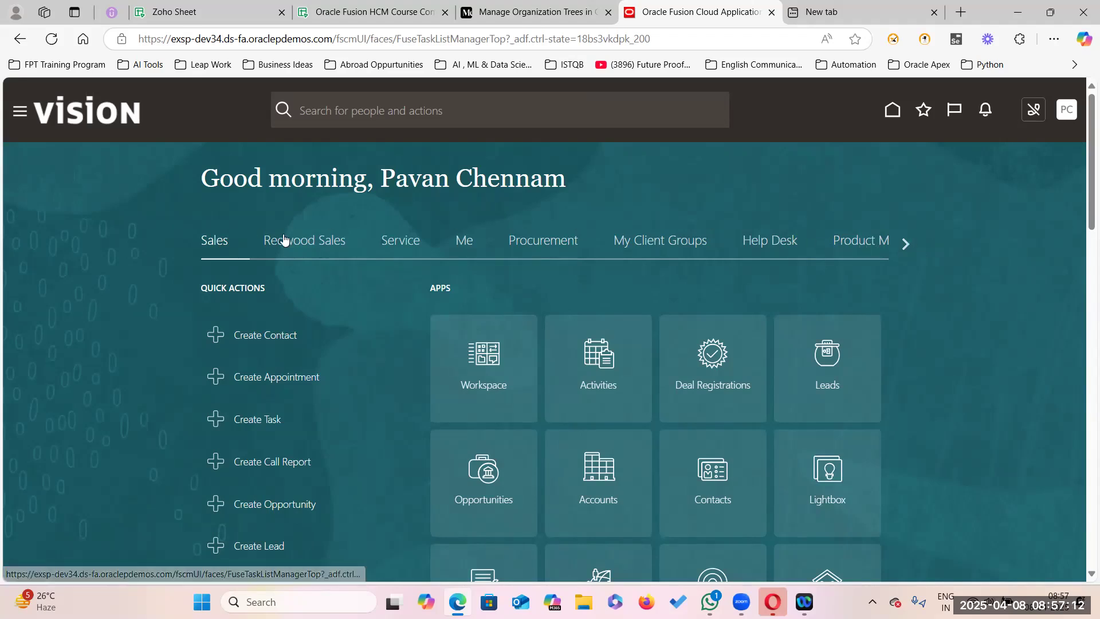
pyautogui.click(20, 111)
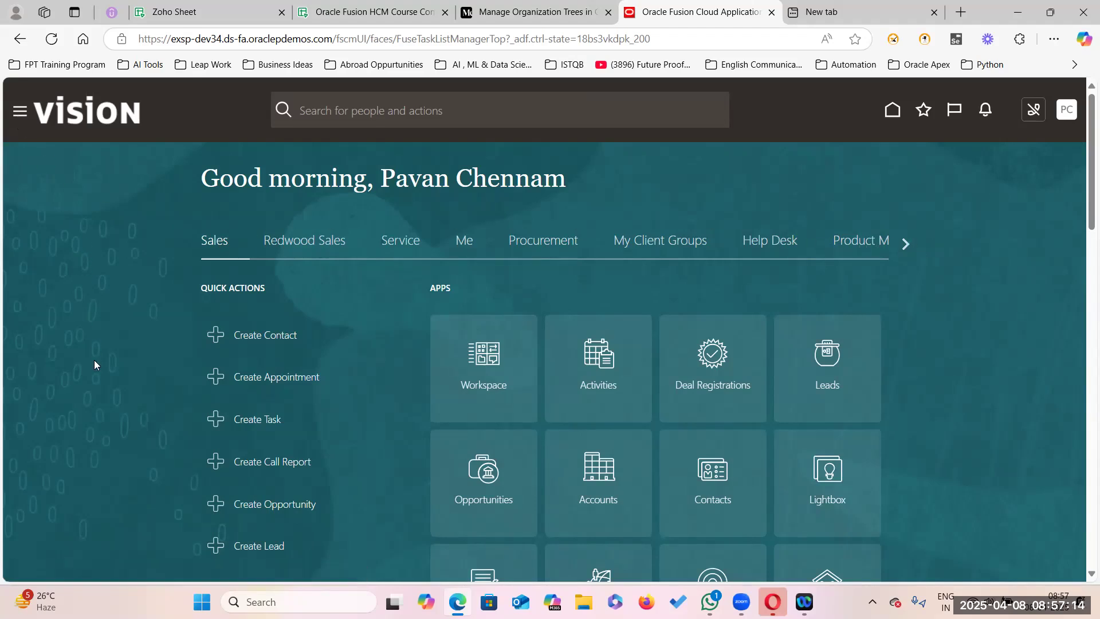
pyautogui.scroll(-2, 86, 452)
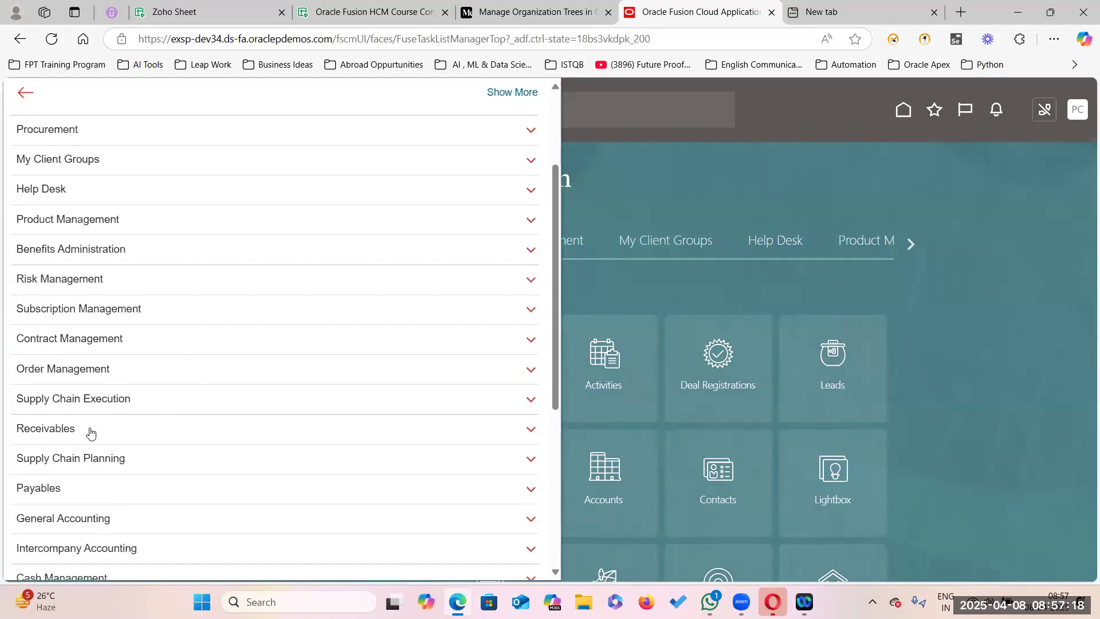
# Step: Return to the Medium article and open its Article Reference link in a new browser tab
pyautogui.click(498, 13)
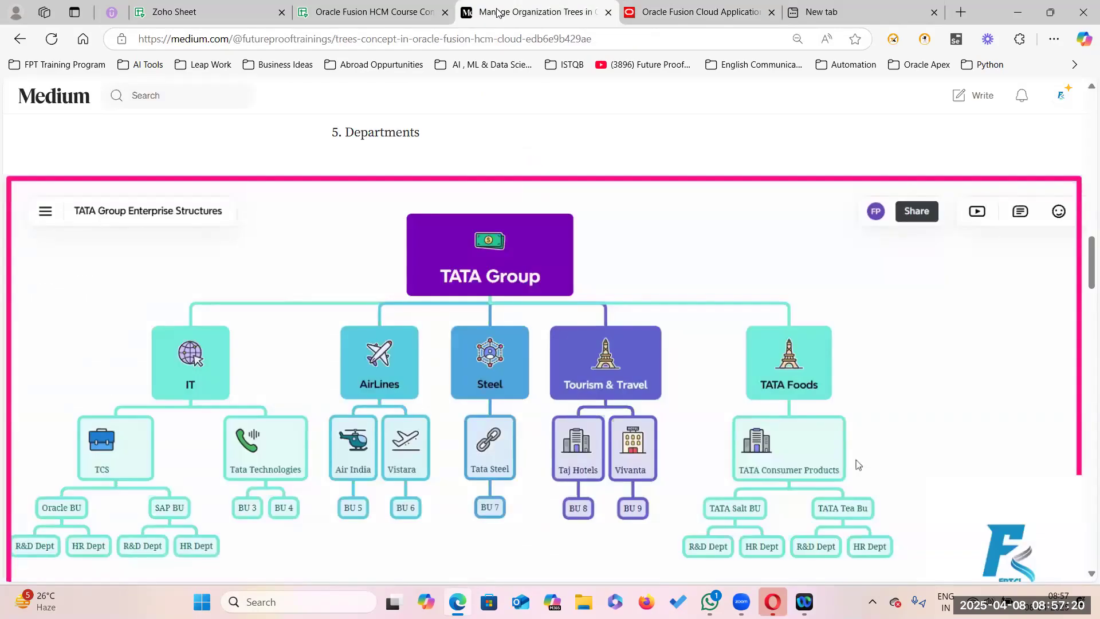
pyautogui.scroll(15, 411, 318)
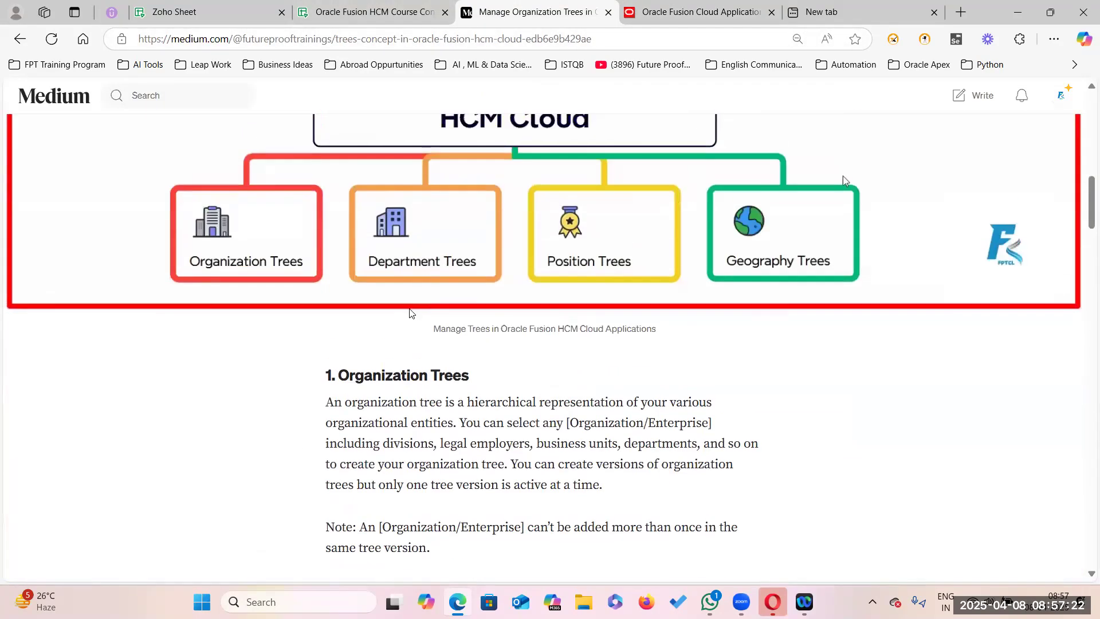
pyautogui.scroll(2, 411, 318)
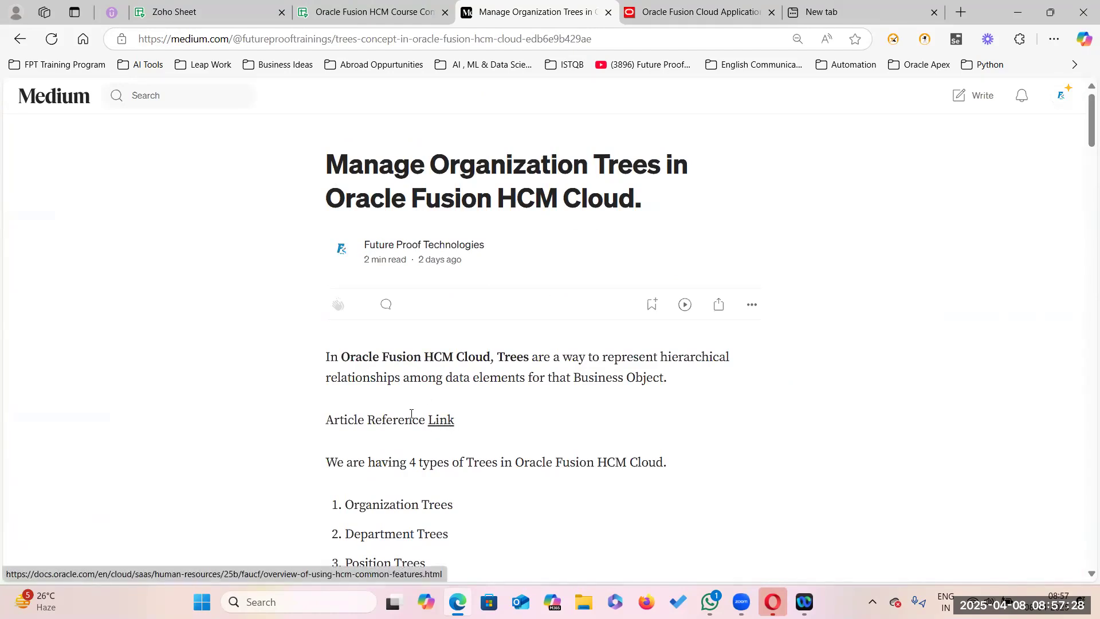
pyautogui.rightClick(441, 424)
pyautogui.click(544, 137)
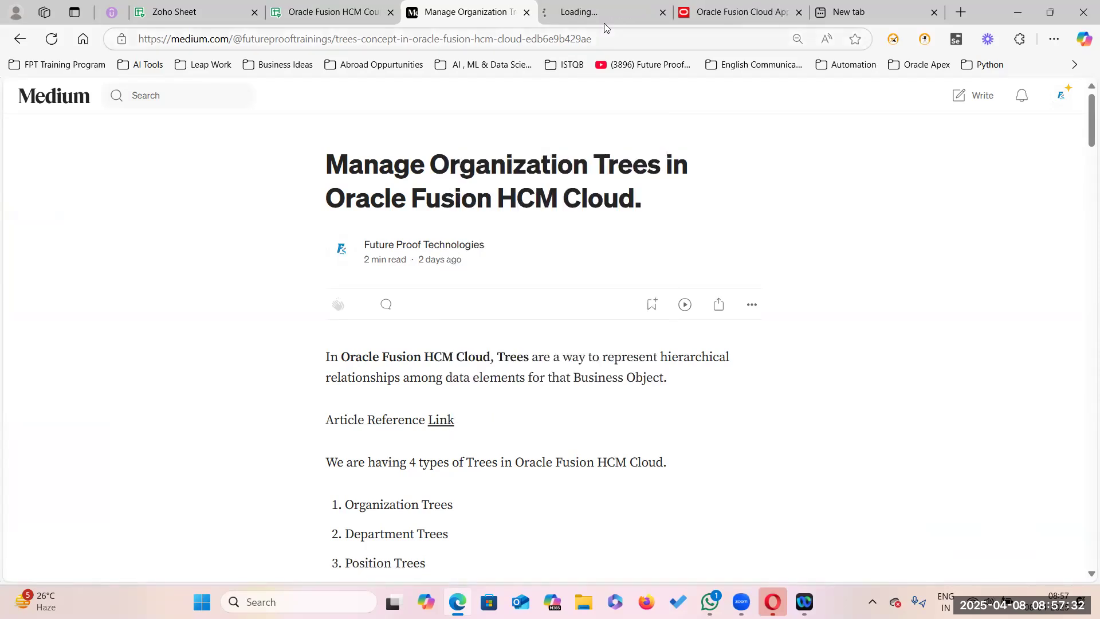
pyautogui.click(602, 13)
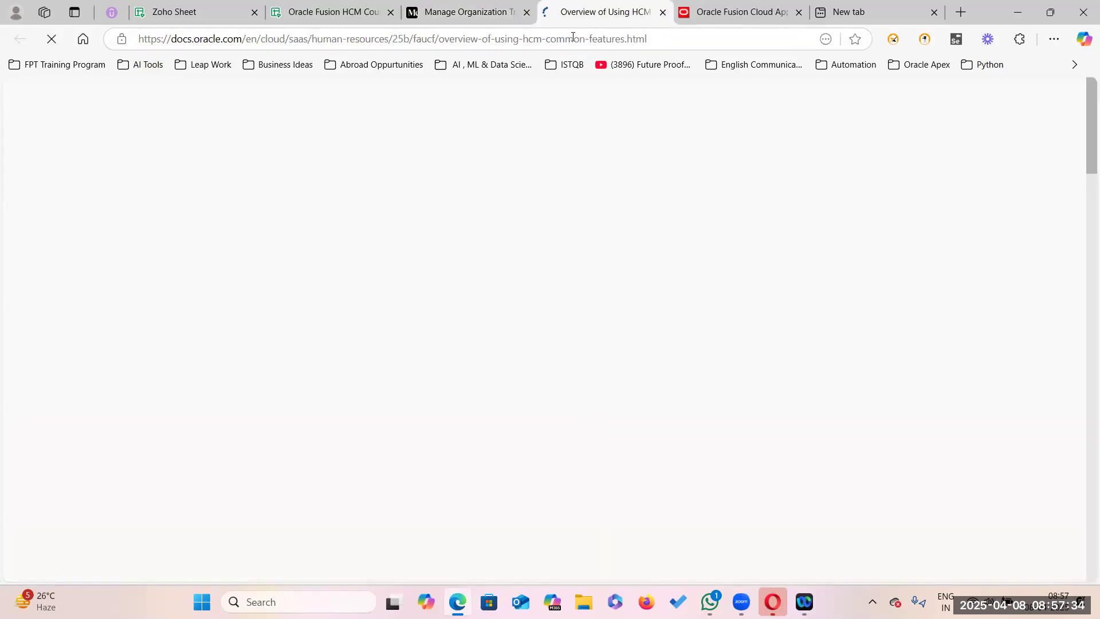
# Step: Skim the task list and configuration tables in Overview of Using HCM Common Features, and return to the Medium article
pyautogui.scroll(-17, 503, 462)
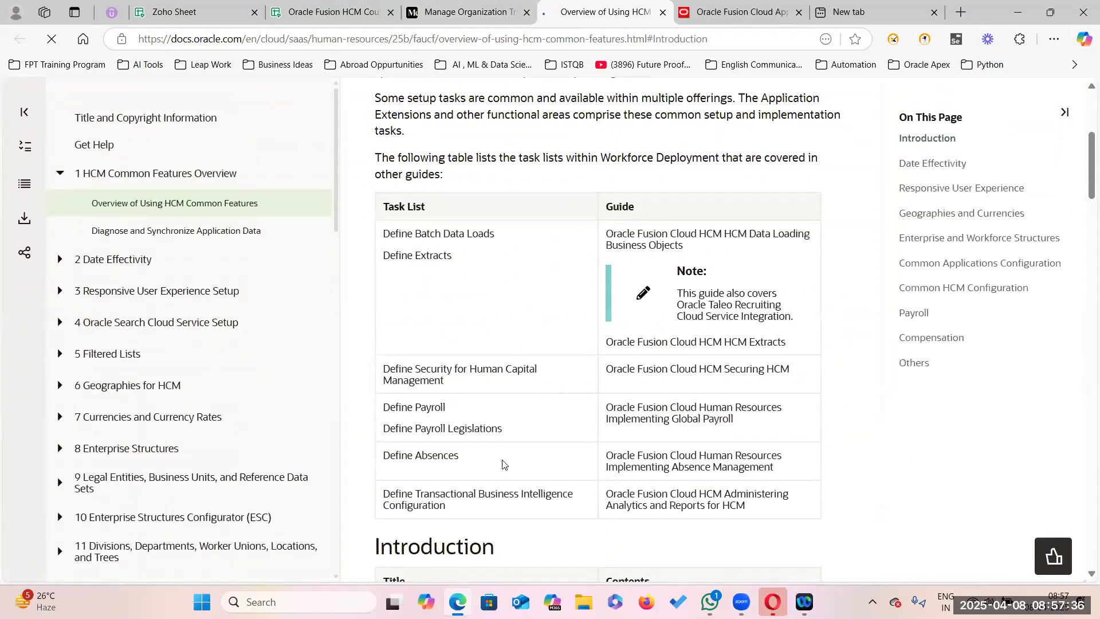
pyautogui.scroll(-6, 497, 450)
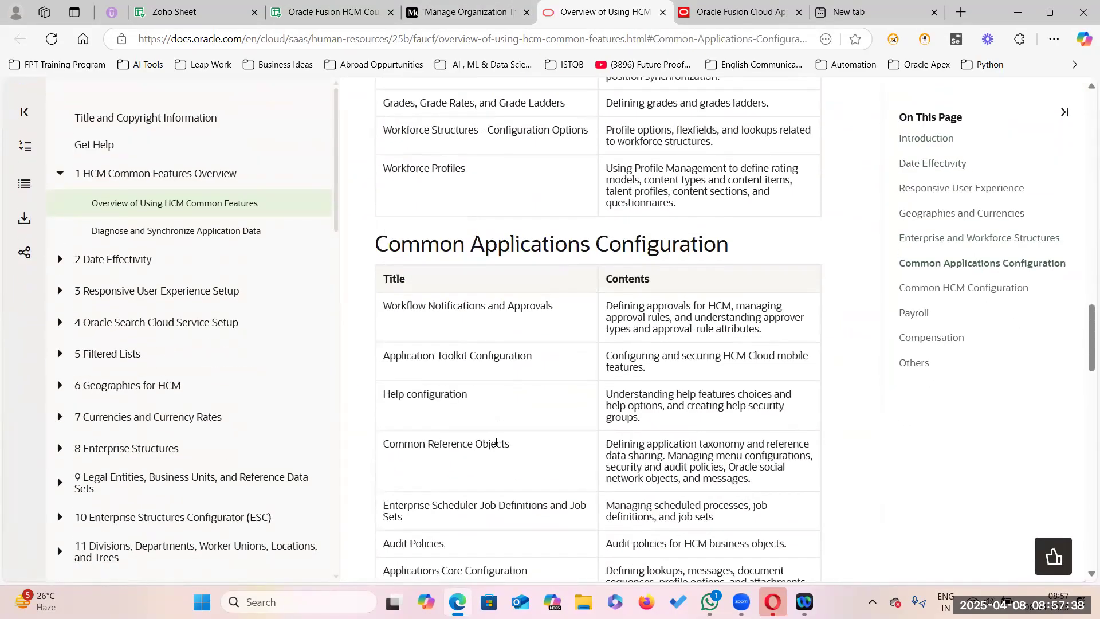
pyautogui.scroll(-7, 413, 385)
pyautogui.click(435, 10)
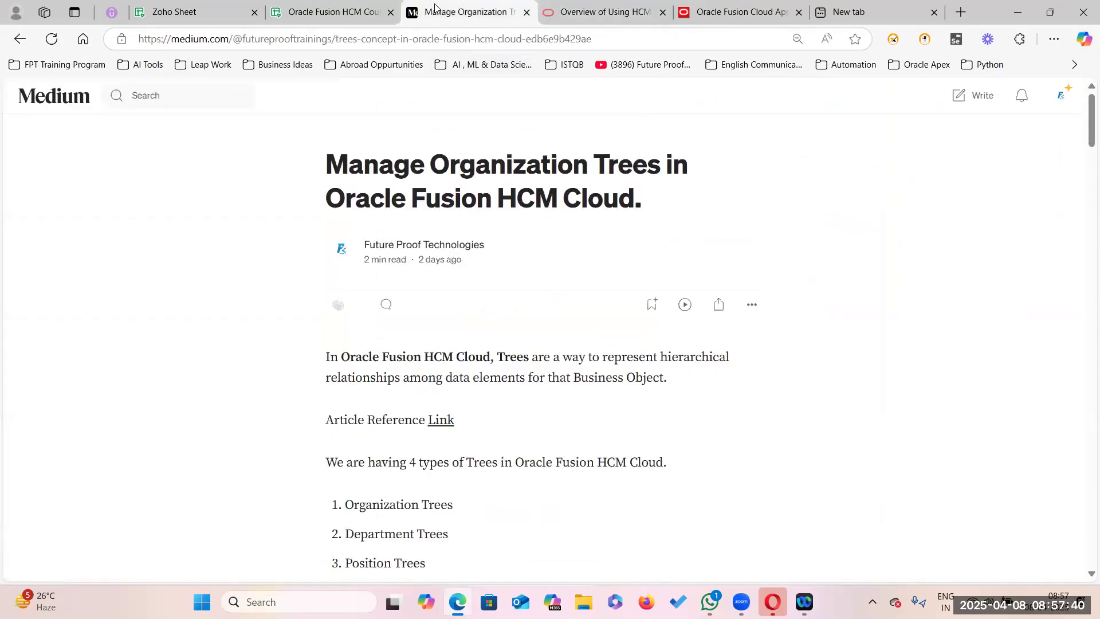